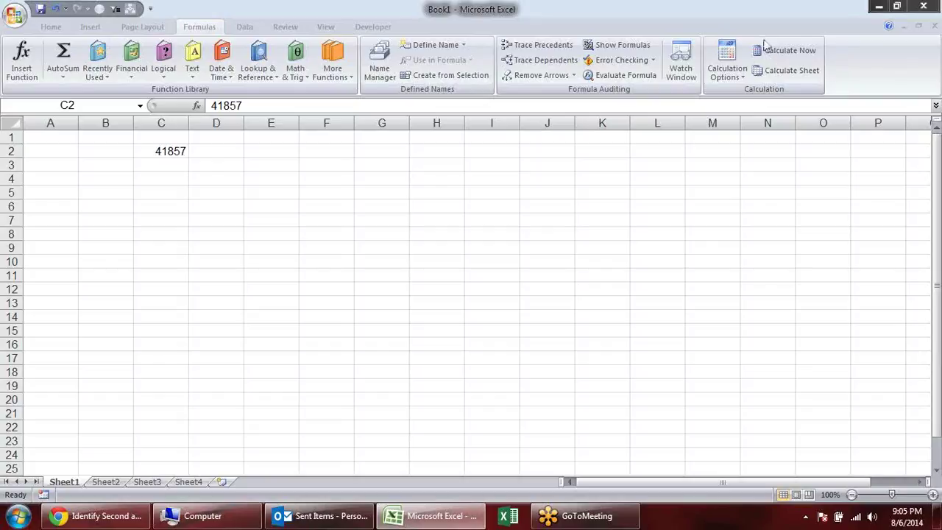
Step: Put 10 in D2 and add it to C2's date with =C2+D2 in E2
{"action": "left_click", "coordinate": [203, 151]}
{"action": "left_click", "coordinate": [186, 151]}
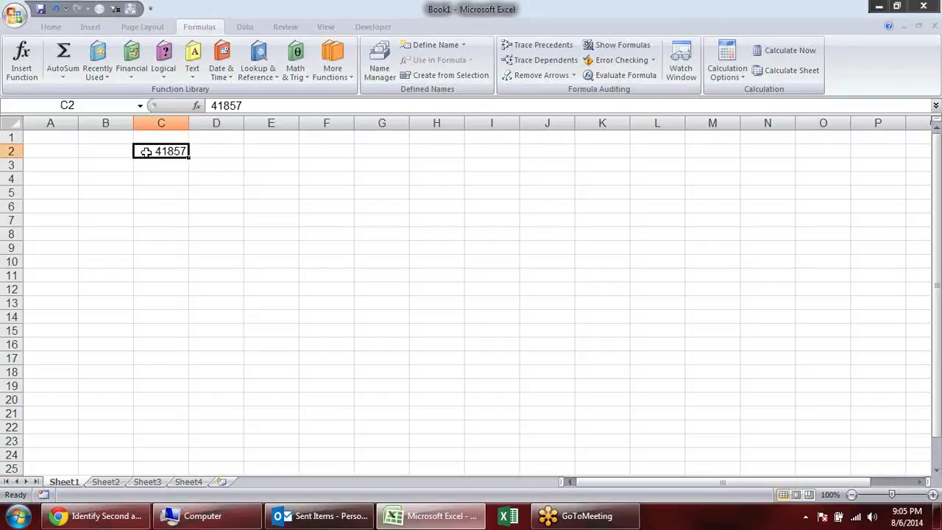
{"action": "left_click", "coordinate": [217, 152]}
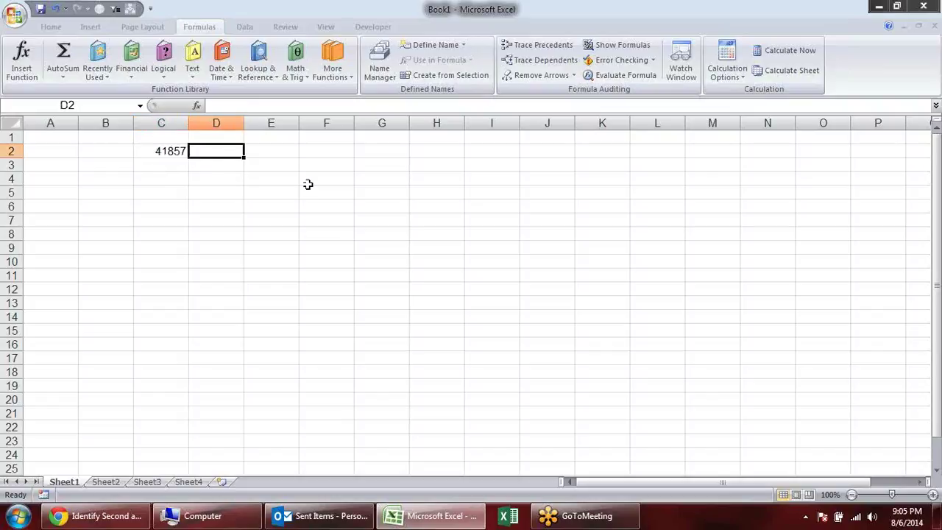
{"action": "type", "text": "10"}
{"action": "key", "text": "Tab"}
{"action": "type", "text": "="}
{"action": "key", "text": "Left"}
{"action": "key", "text": "Left"}
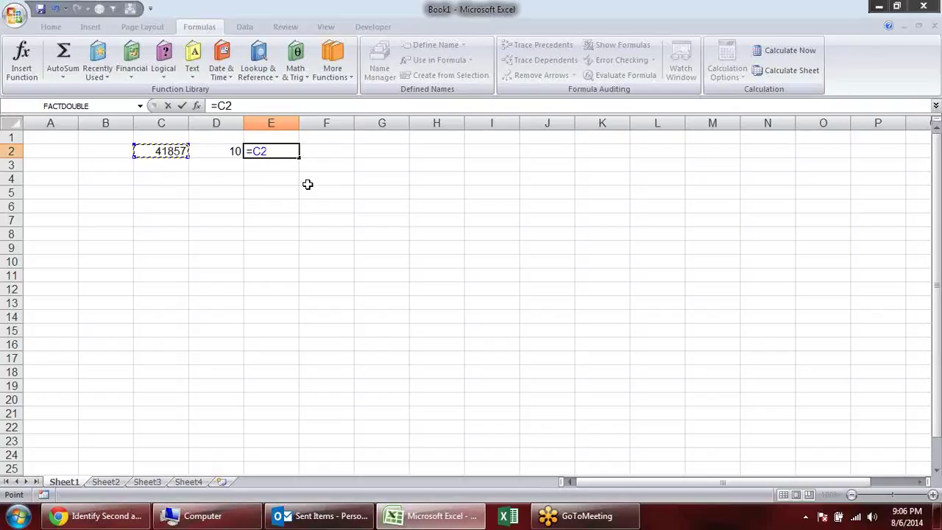
{"action": "type", "text": "+"}
{"action": "key", "text": "Left"}
{"action": "key", "text": "Return"}
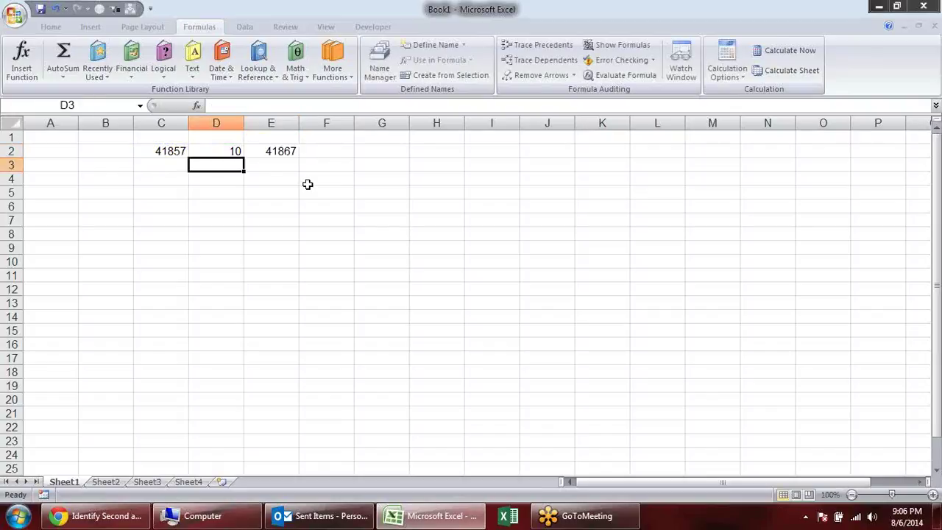
Step: Show C2 and E2 as dates (6-Aug-14 and 16-Aug-14), then start removing row 2
{"action": "left_click", "coordinate": [167, 150]}
{"action": "key", "text": "ctrl+shift+3"}
{"action": "left_click", "coordinate": [296, 151]}
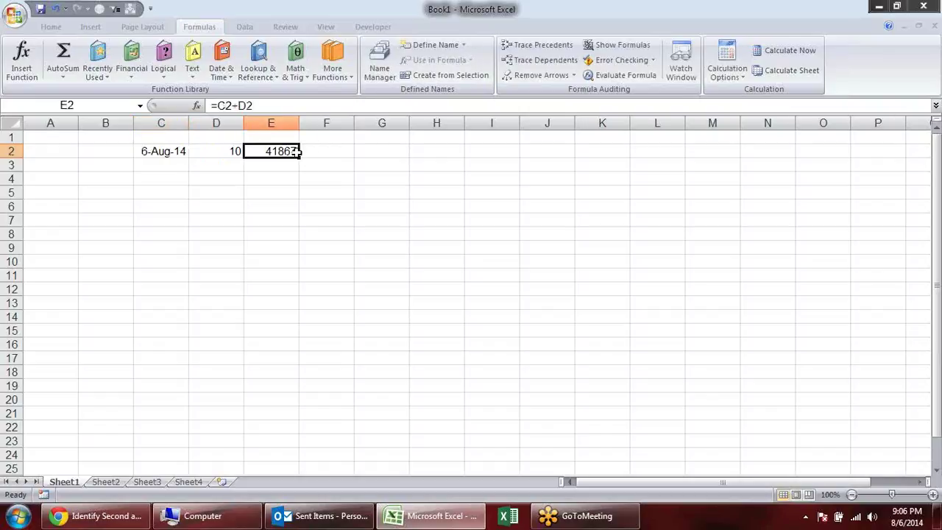
{"action": "key", "text": "ctrl+shift+3"}
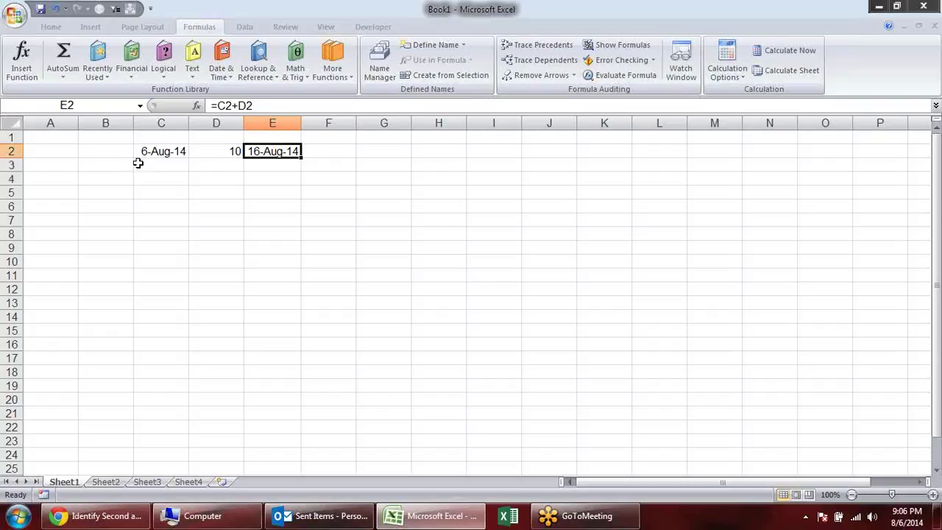
{"action": "left_click", "coordinate": [9, 150]}
{"action": "key", "text": "alt+e"}
Step: Delete row 2 and enter today's date in A2, formatted as 6-Aug-14
{"action": "key", "text": "d"}
{"action": "left_click", "coordinate": [137, 189]}
{"action": "left_click", "coordinate": [109, 152]}
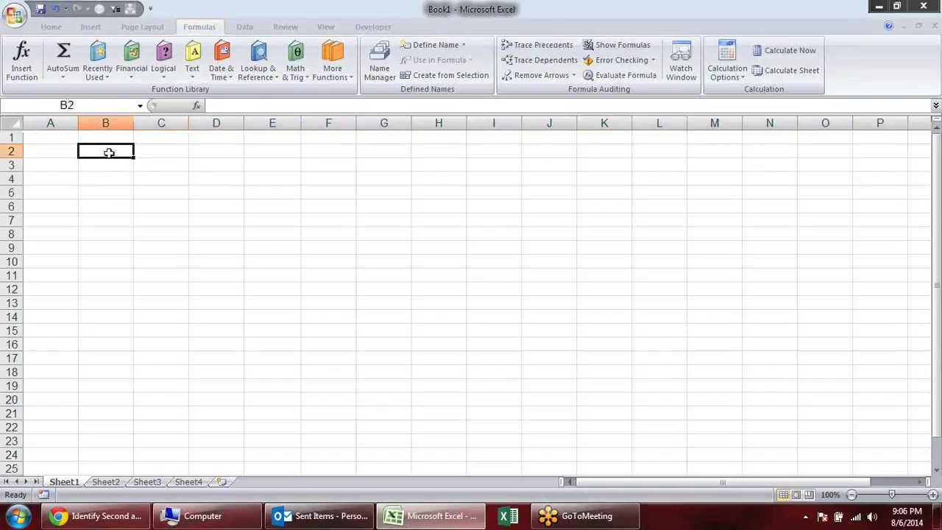
{"action": "left_click", "coordinate": [64, 153]}
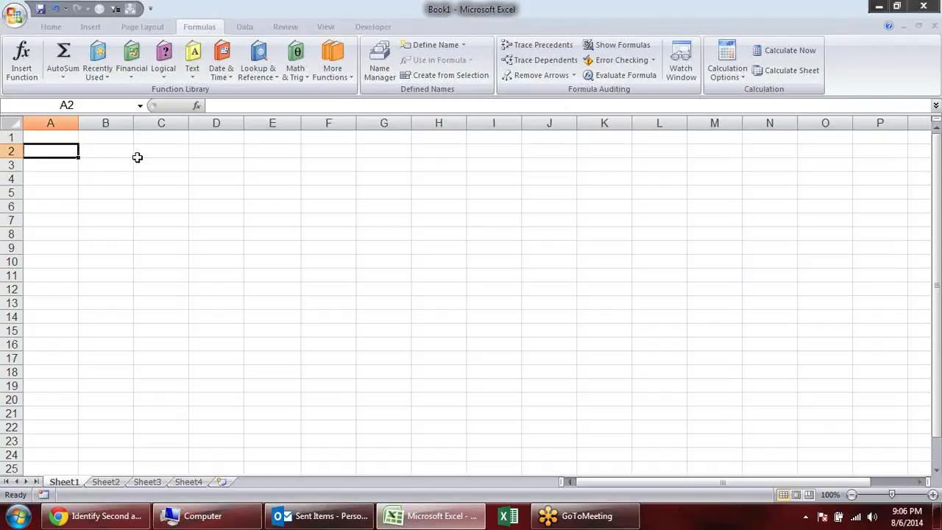
{"action": "key", "text": "ctrl+semicolon"}
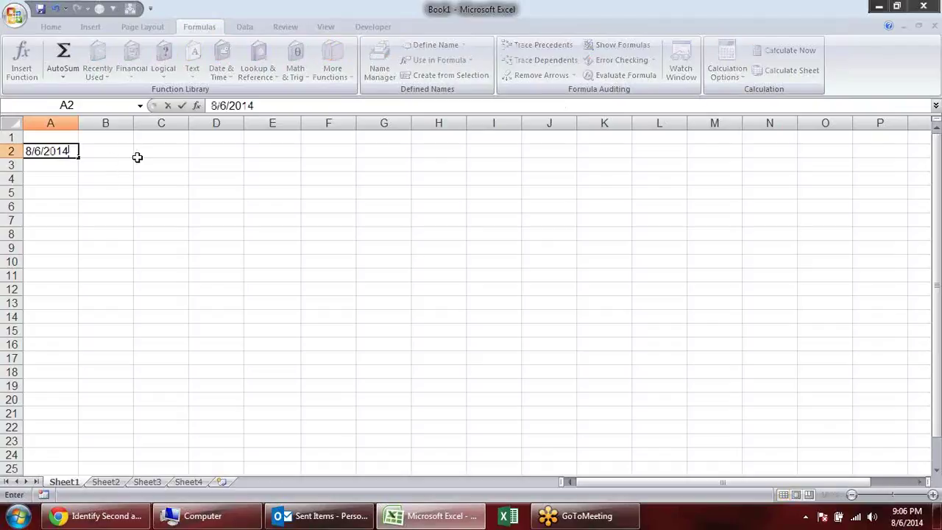
{"action": "key", "text": "Return"}
{"action": "key", "text": "Up"}
{"action": "key", "text": "ctrl+shift+3"}
Step: Type the headings day, month, year and date into B1 through E1
{"action": "left_click", "coordinate": [124, 139]}
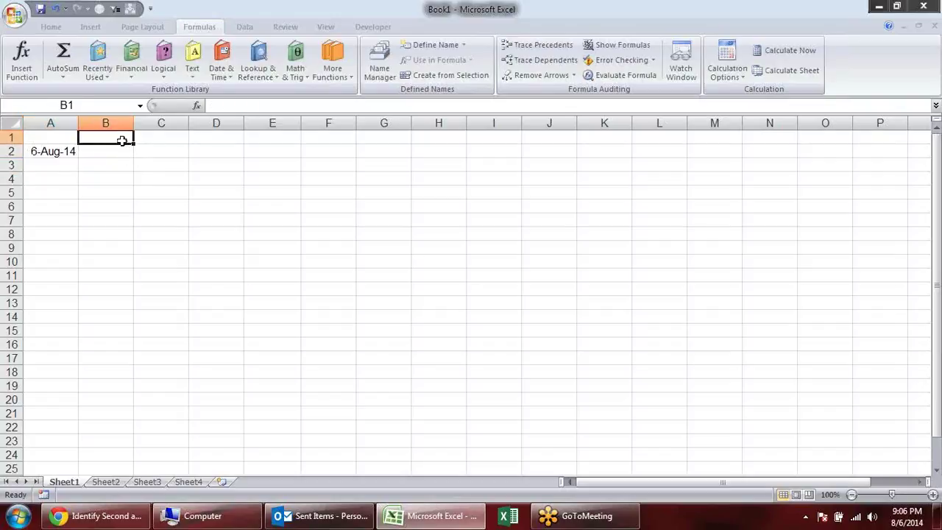
{"action": "type", "text": "day"}
{"action": "key", "text": "Tab"}
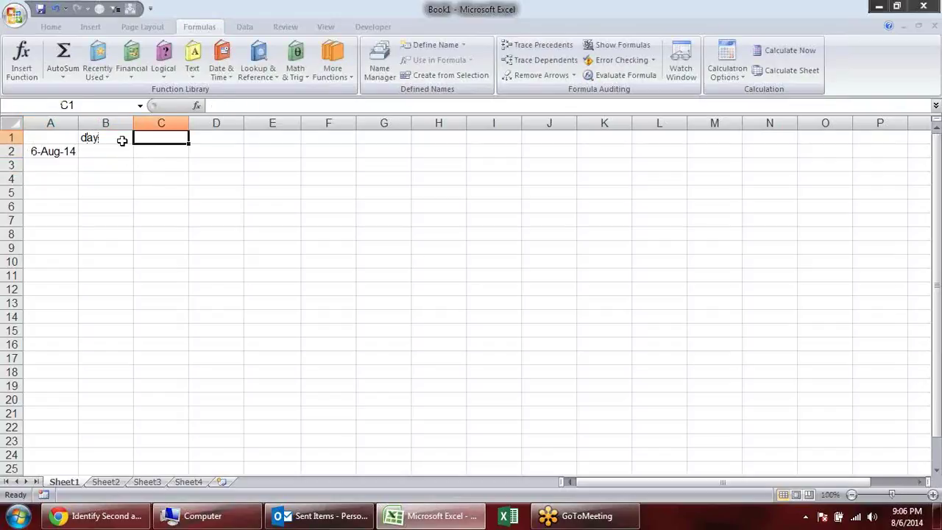
{"action": "type", "text": "month"}
{"action": "key", "text": "Tab"}
{"action": "type", "text": "year"}
{"action": "key", "text": "Tab"}
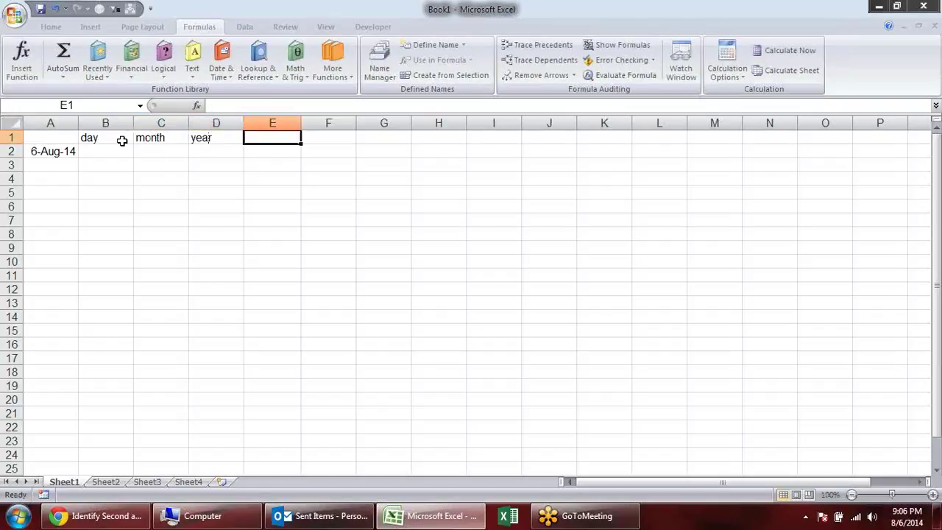
{"action": "type", "text": "date"}
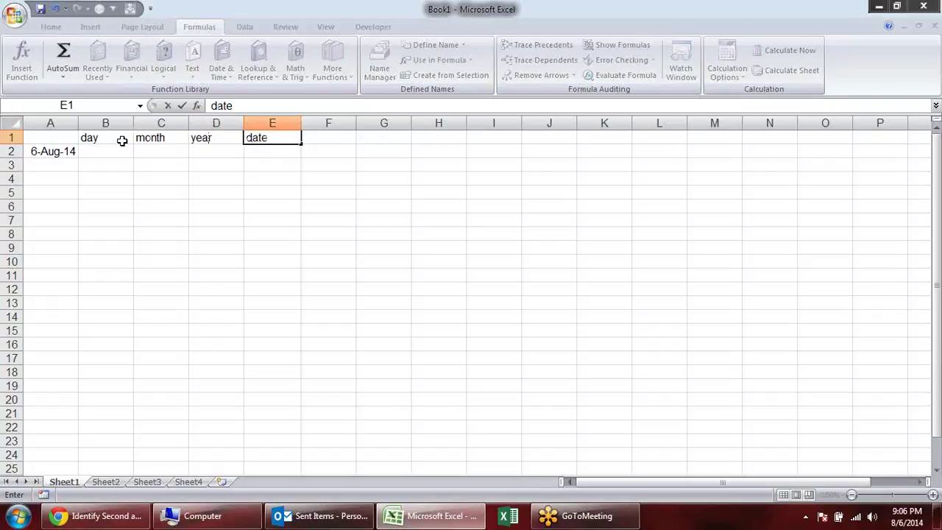
{"action": "key", "text": "Return"}
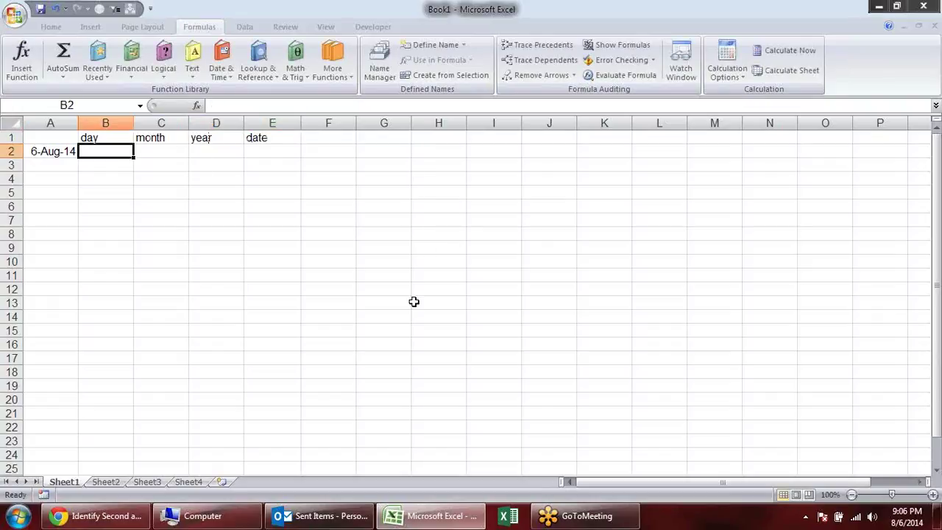
Step: Enter =DAY(A2) in B2 to get 6
{"action": "left_click", "coordinate": [45, 151]}
{"action": "left_click", "coordinate": [105, 153]}
{"action": "type", "text": "=da"}
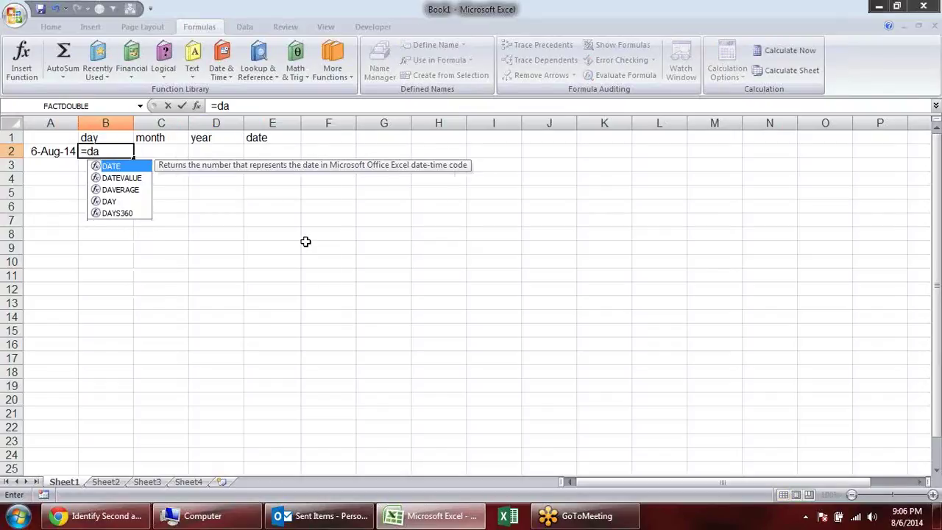
{"action": "type", "text": "y"}
{"action": "key", "text": "Tab"}
{"action": "left_click", "coordinate": [45, 152]}
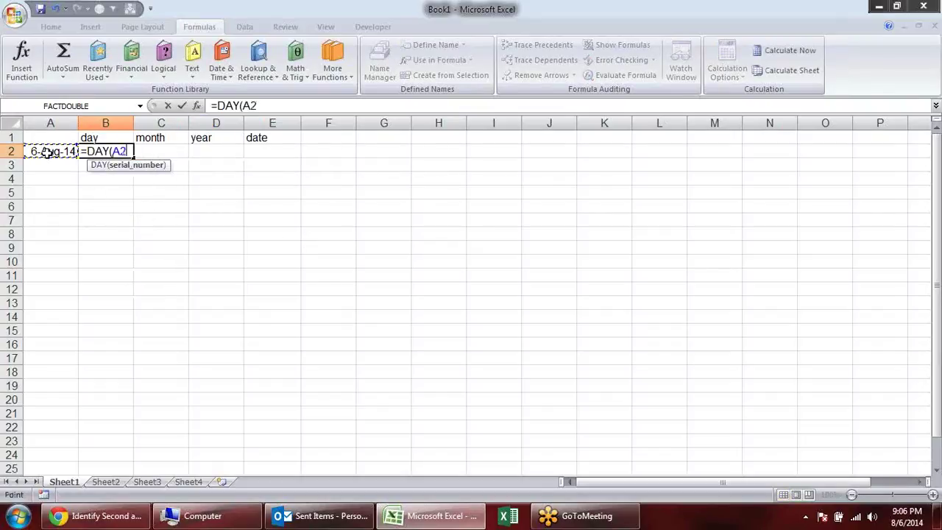
{"action": "type", "text": ")"}
{"action": "key", "text": "Return"}
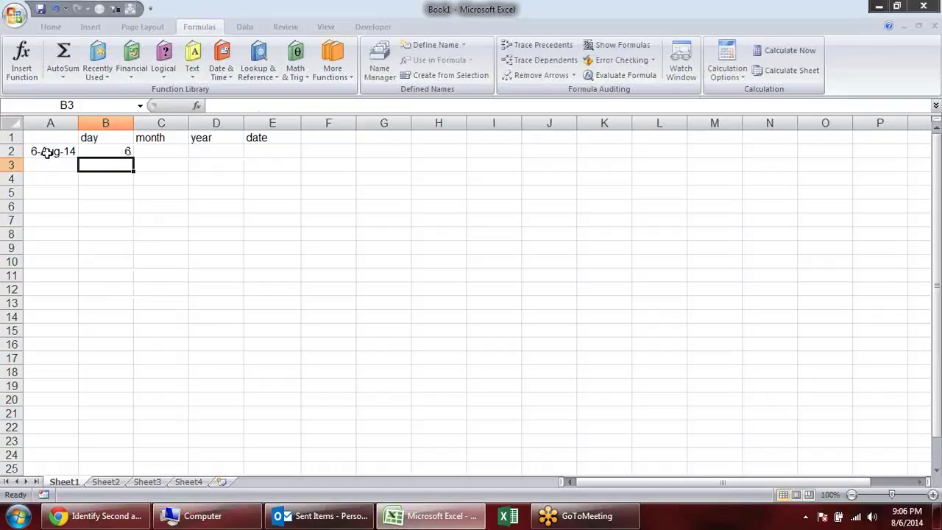
Step: Enter =MONTH(A2) in C2 and format it as a whole number showing 8
{"action": "left_click", "coordinate": [177, 149]}
{"action": "type", "text": "="}
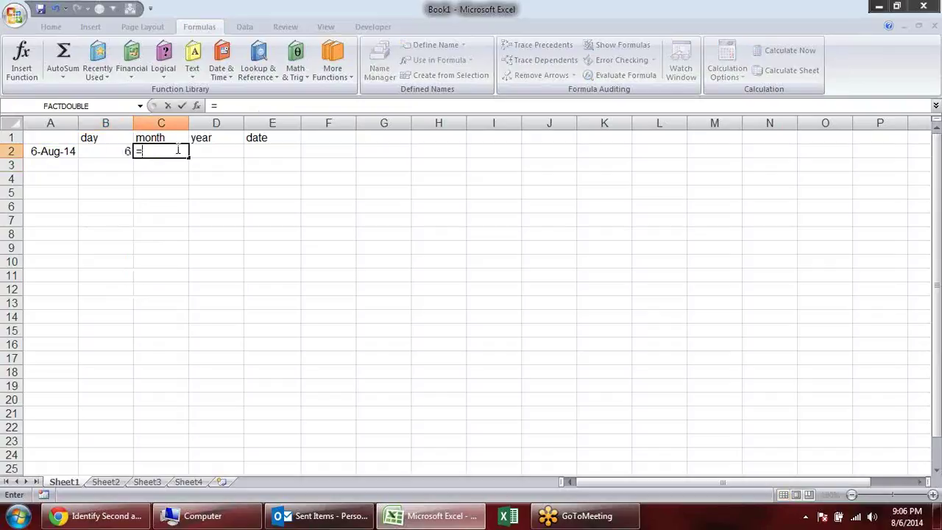
{"action": "type", "text": "mon"}
{"action": "key", "text": "Tab"}
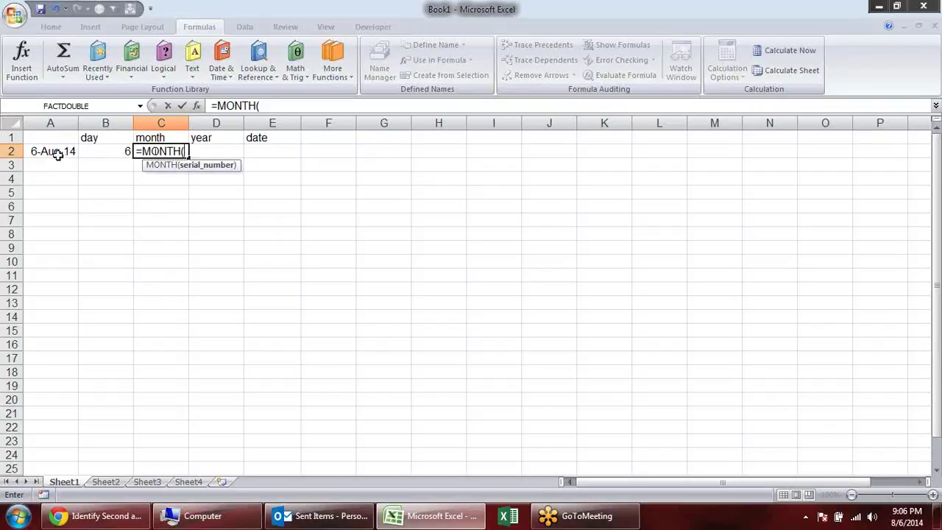
{"action": "left_click", "coordinate": [58, 155]}
{"action": "key", "text": "Return"}
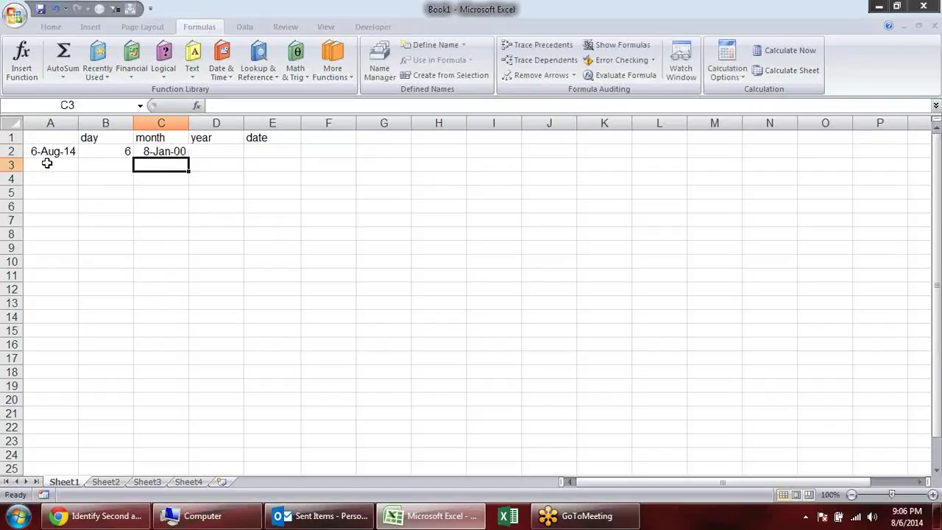
{"action": "left_click", "coordinate": [167, 155]}
{"action": "key", "text": "ctrl+shift+1"}
{"action": "key", "text": "ctrl+shift+asciitilde"}
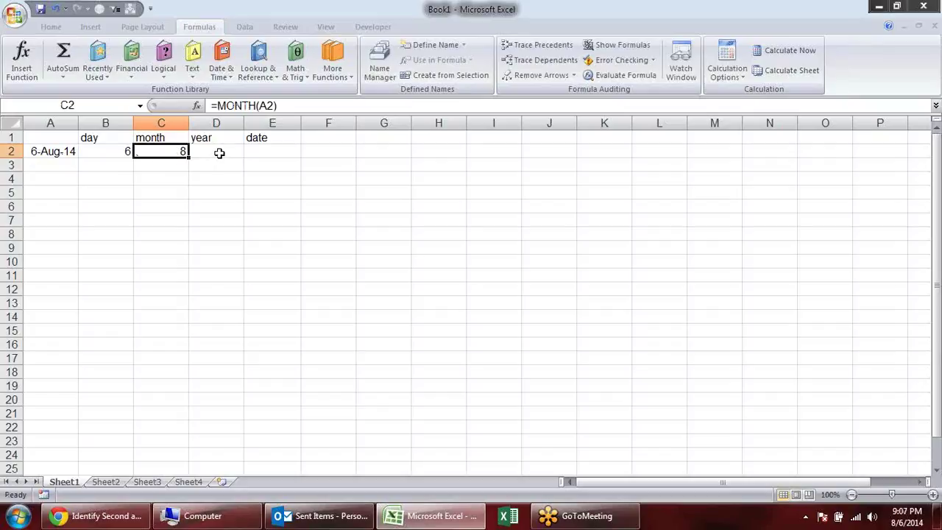
Step: Enter =YEAR(A2) in D2 to get 2014
{"action": "left_click", "coordinate": [219, 153]}
{"action": "type", "text": "="}
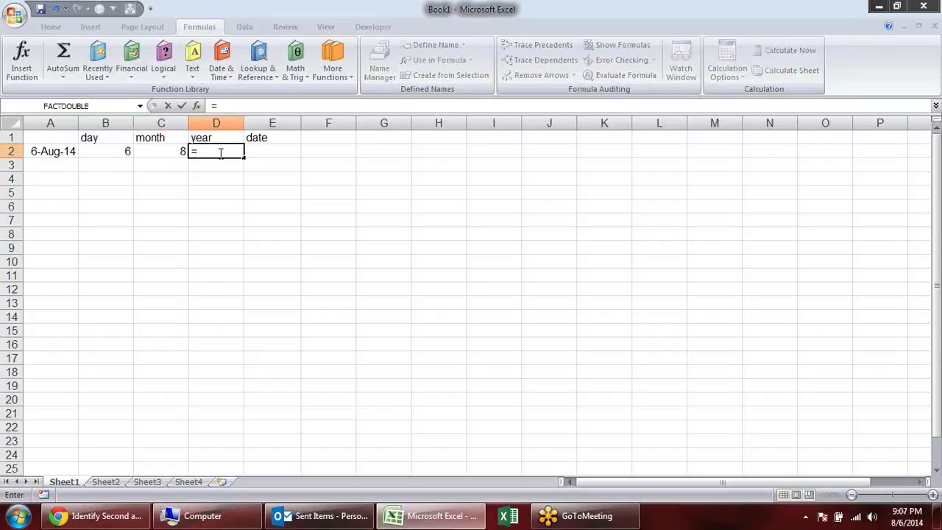
{"action": "type", "text": "yea"}
{"action": "key", "text": "Tab"}
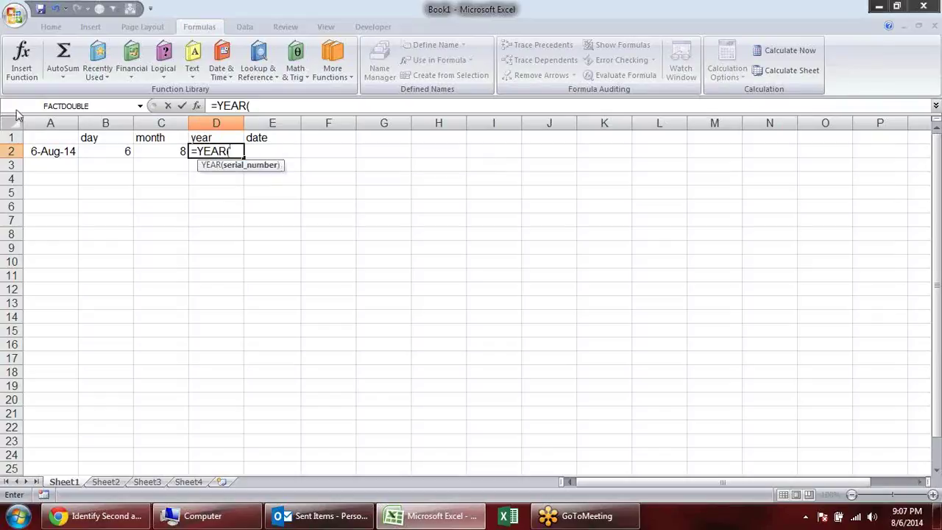
{"action": "left_click", "coordinate": [50, 151]}
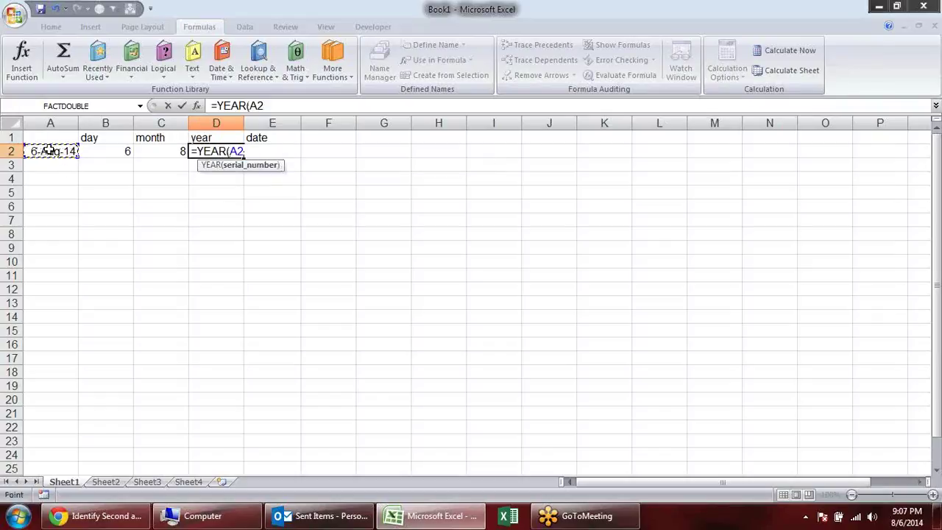
{"action": "type", "text": ")"}
{"action": "key", "text": "Return"}
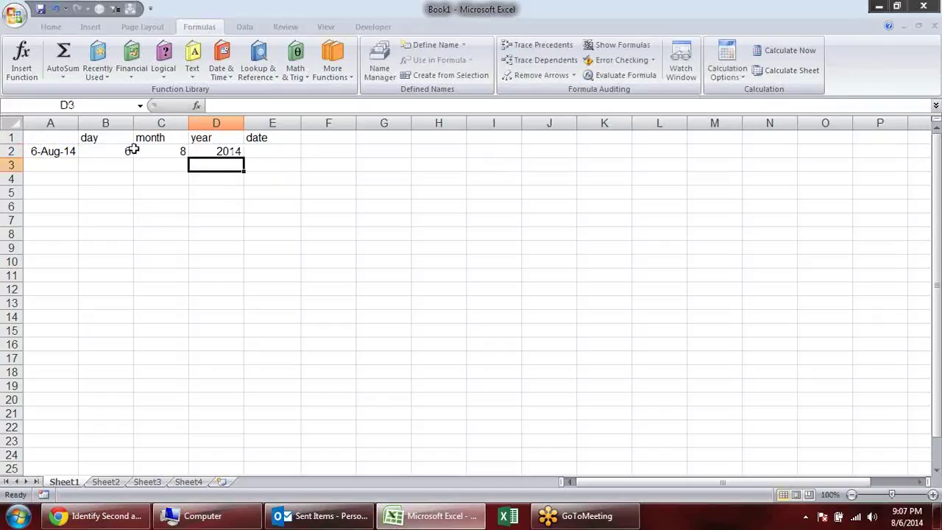
{"action": "left_click", "coordinate": [261, 151]}
Step: Rebuild the date in E2 with =DATE(D2,C2,B2), formatted as 6-Aug-14
{"action": "type", "text": "=da"}
{"action": "key", "text": "Tab"}
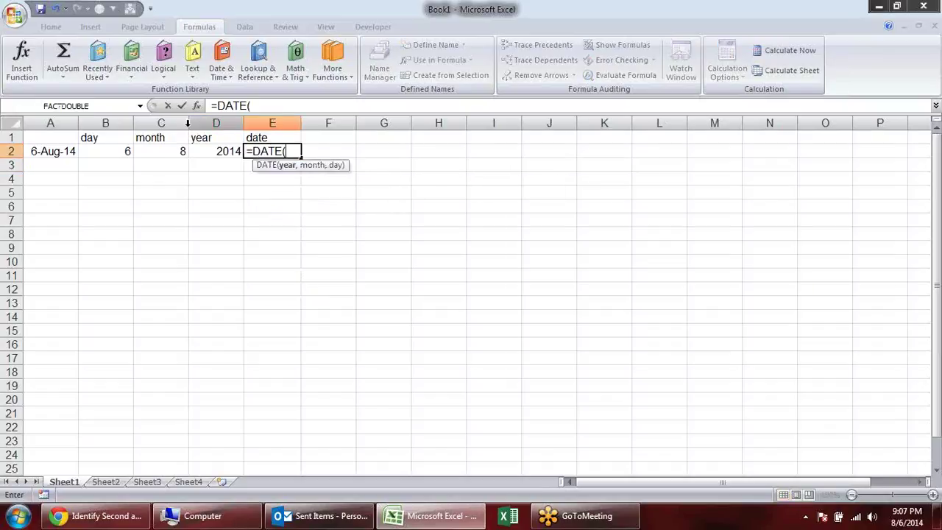
{"action": "left_click", "coordinate": [234, 152]}
{"action": "type", "text": ","}
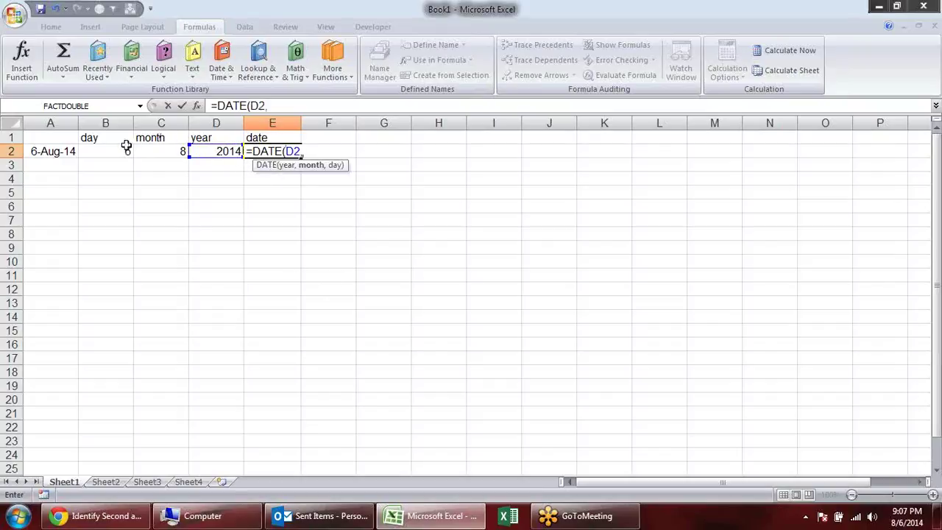
{"action": "left_click", "coordinate": [168, 151]}
{"action": "type", "text": ","}
{"action": "left_click", "coordinate": [114, 150]}
{"action": "key", "text": "Return"}
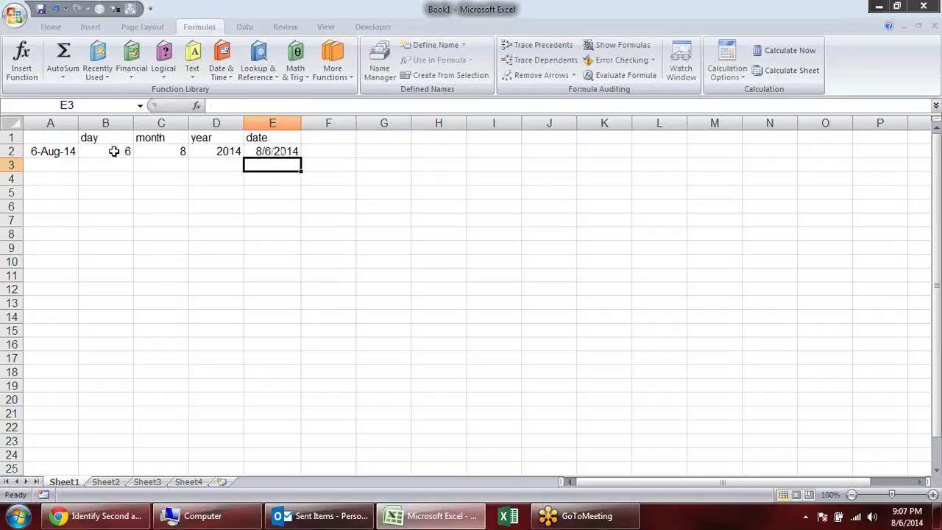
{"action": "left_click", "coordinate": [272, 152]}
{"action": "key", "text": "ctrl+shift+3"}
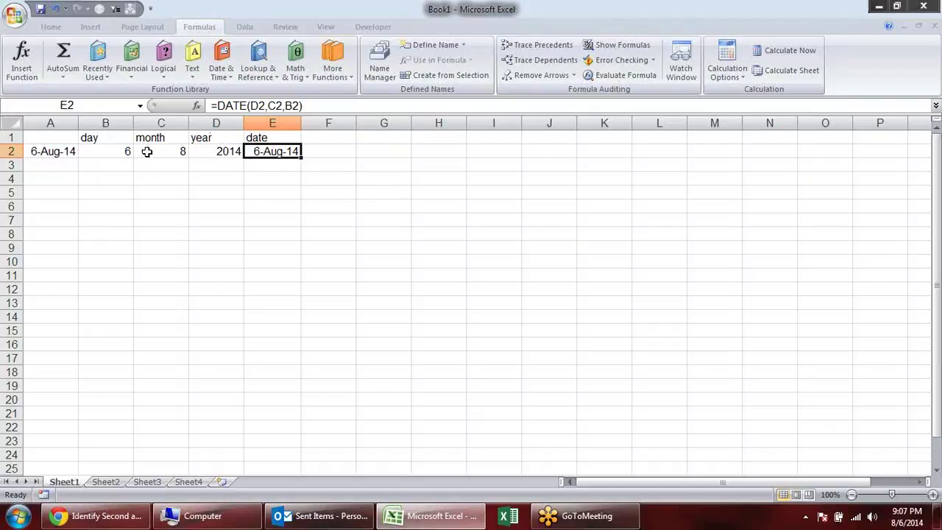
Step: Enter offsets 2, 4 and 3 into B3, C3 and D3
{"action": "left_click", "coordinate": [111, 167]}
{"action": "type", "text": "2"}
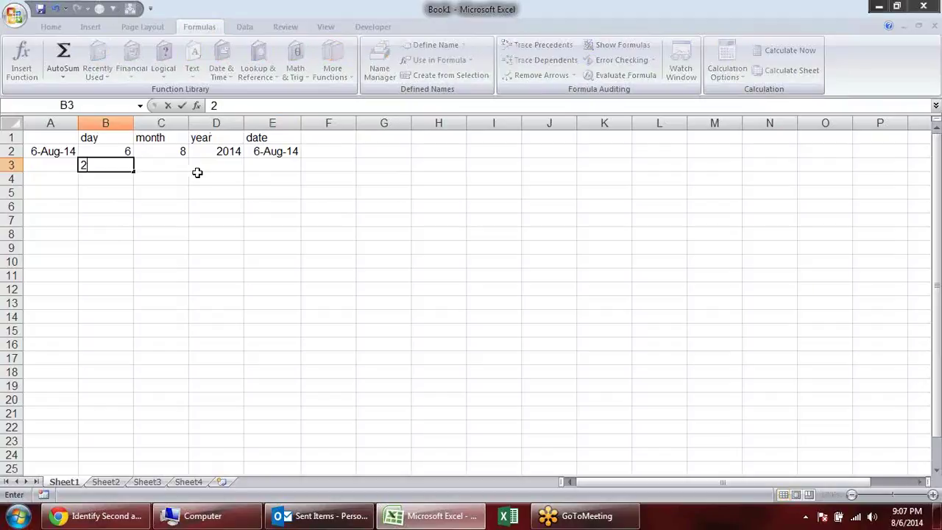
{"action": "key", "text": "Tab"}
{"action": "type", "text": "4"}
{"action": "key", "text": "Tab"}
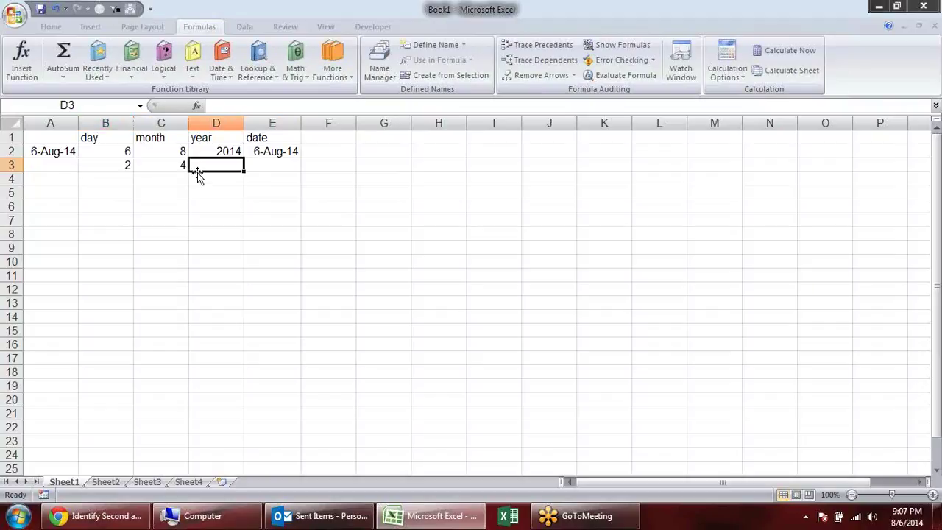
{"action": "type", "text": "3"}
{"action": "key", "text": "Return"}
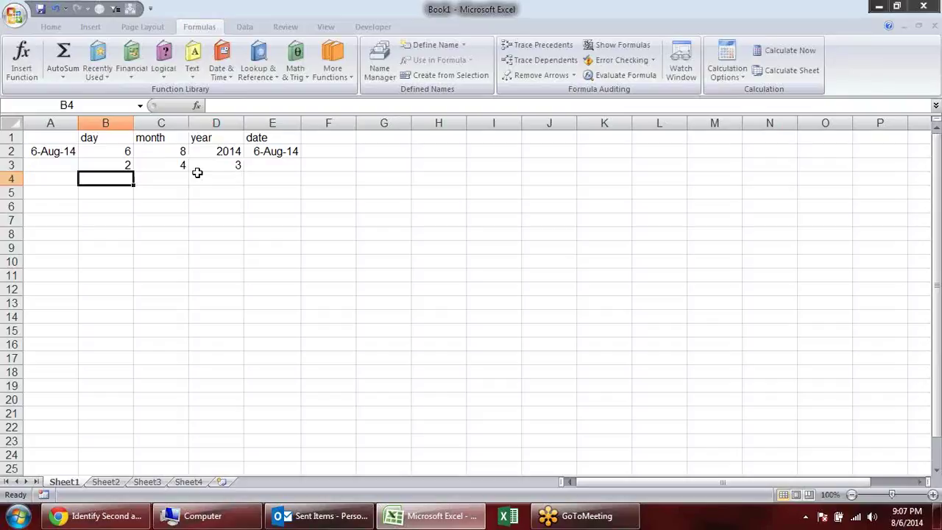
Step: Check the A2 date and the day and month offsets in B3 and C3
{"action": "left_click", "coordinate": [63, 153]}
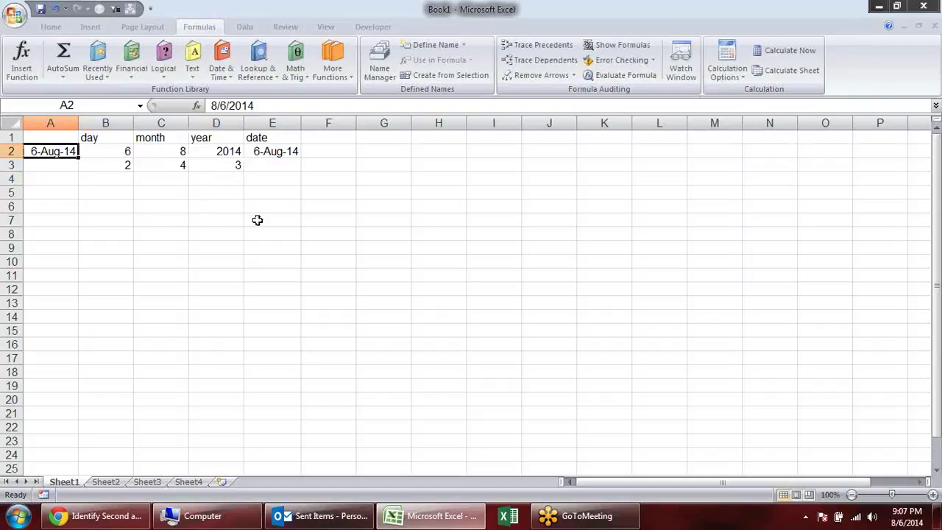
{"action": "left_click", "coordinate": [101, 166]}
{"action": "left_click", "coordinate": [72, 153]}
{"action": "left_click", "coordinate": [118, 163]}
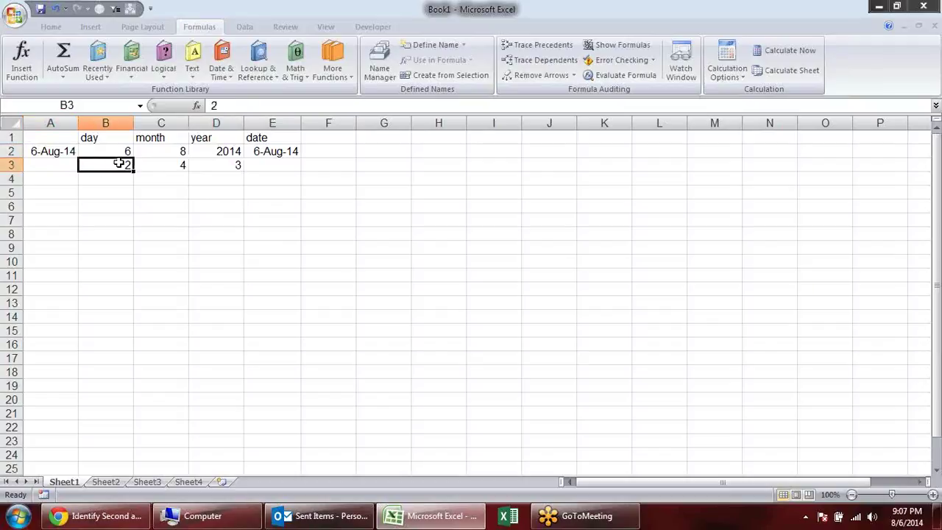
{"action": "left_click", "coordinate": [49, 150]}
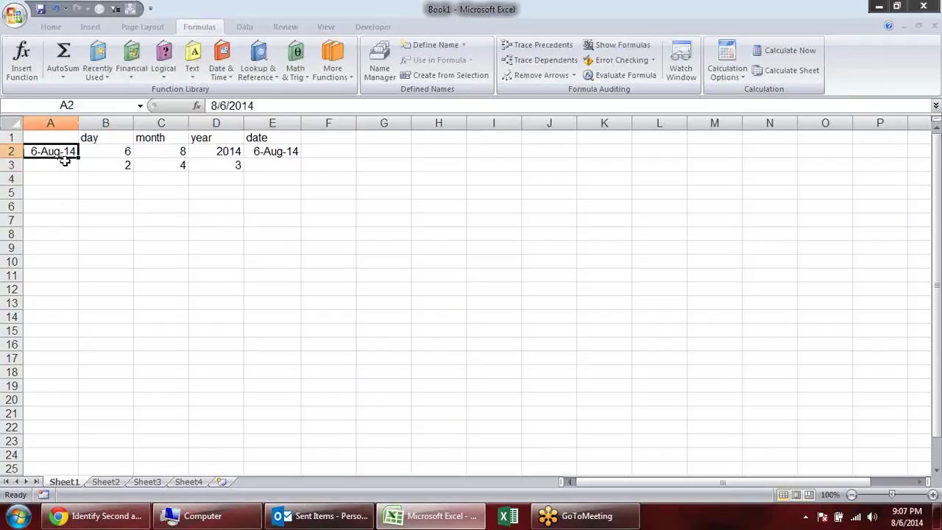
{"action": "left_click", "coordinate": [180, 163]}
{"action": "left_click", "coordinate": [283, 164]}
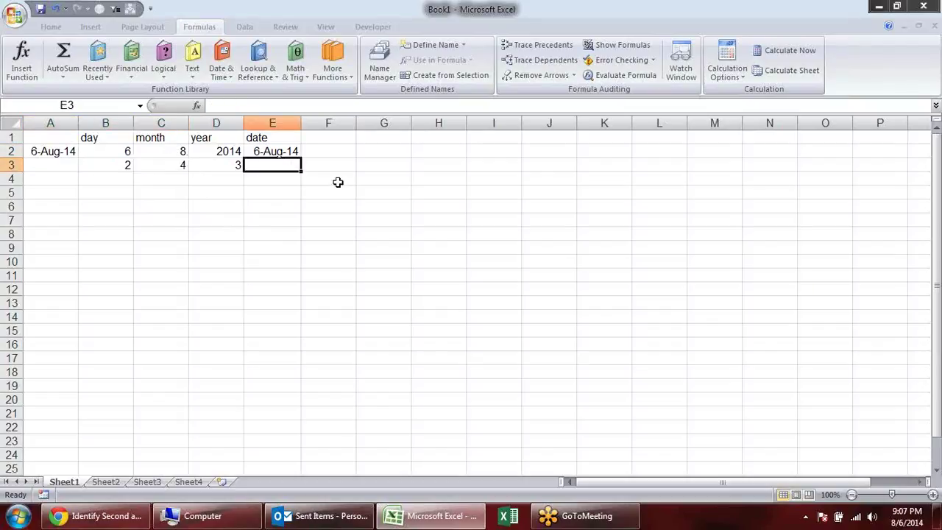
Step: Enter =EDATE(A2,C3) in E3 and format it as a date showing 6-Dec-14
{"action": "type", "text": "="}
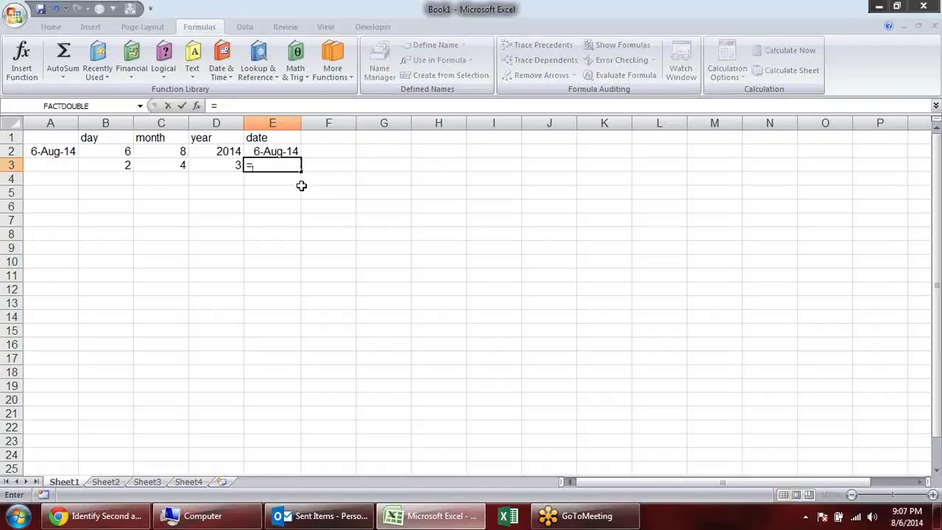
{"action": "type", "text": "ed"}
{"action": "key", "text": "Tab"}
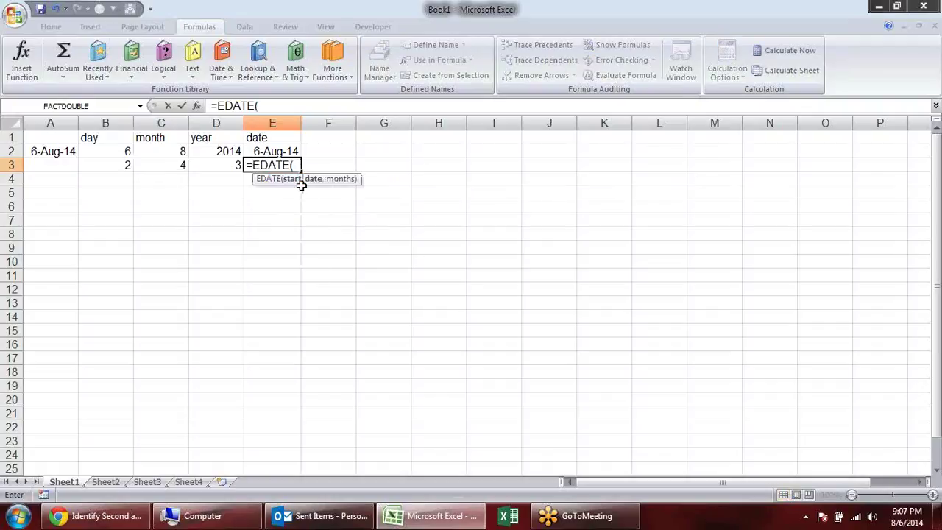
{"action": "left_click", "coordinate": [56, 155]}
{"action": "type", "text": ","}
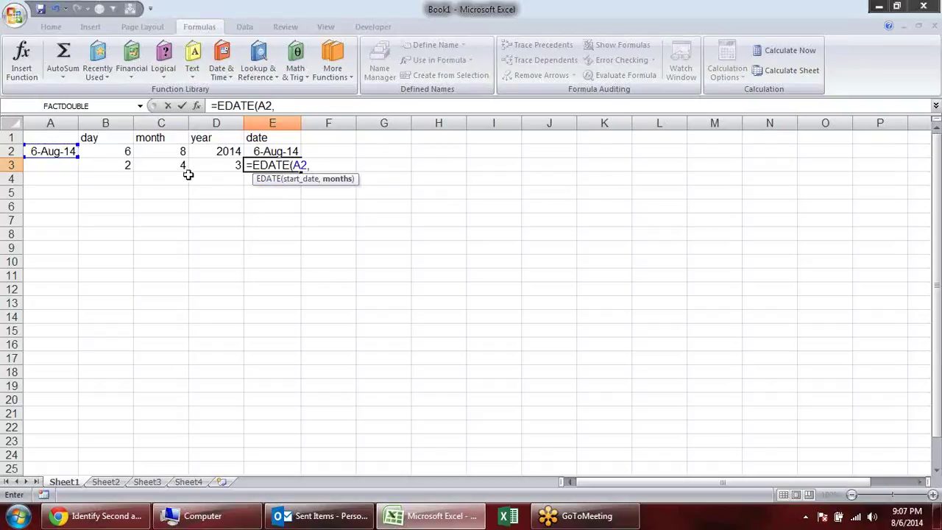
{"action": "left_click", "coordinate": [180, 162]}
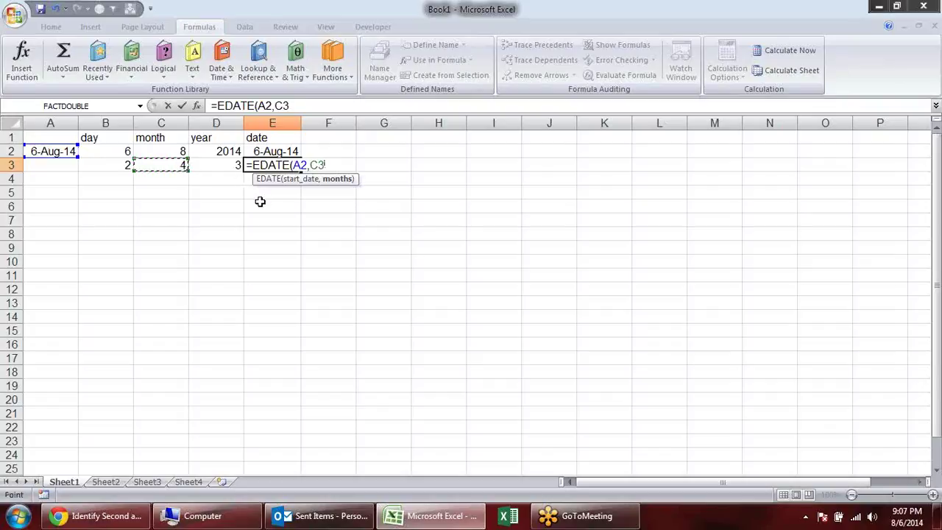
{"action": "type", "text": ")"}
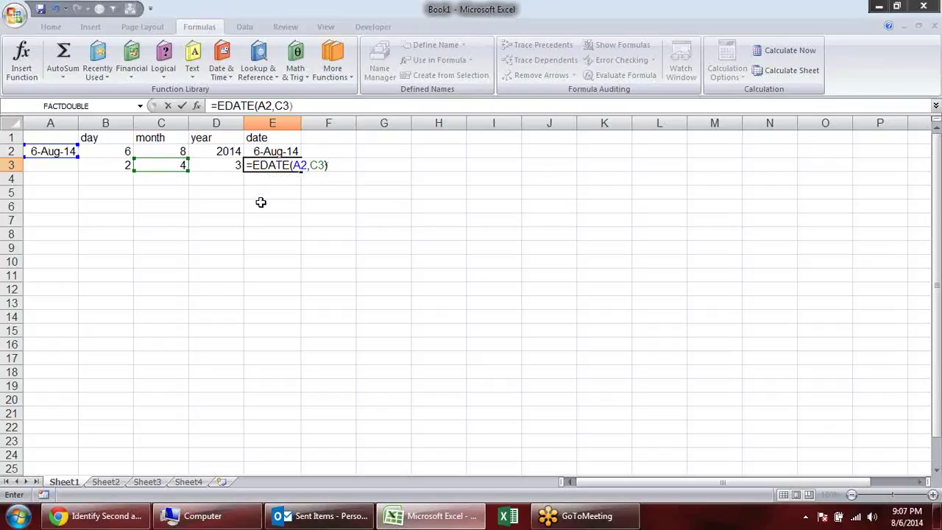
{"action": "key", "text": "Return"}
{"action": "key", "text": "Up"}
{"action": "key", "text": "ctrl+shift+3"}
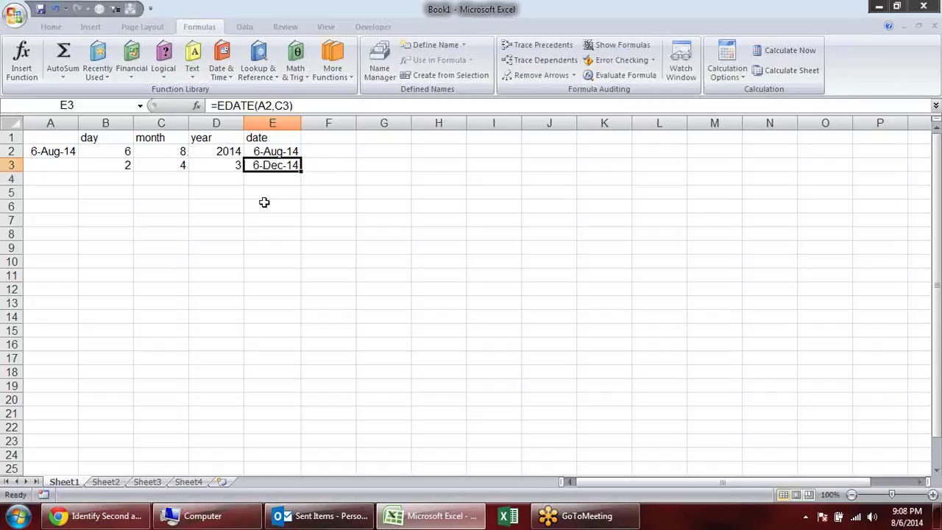
{"action": "double_click", "coordinate": [287, 165]}
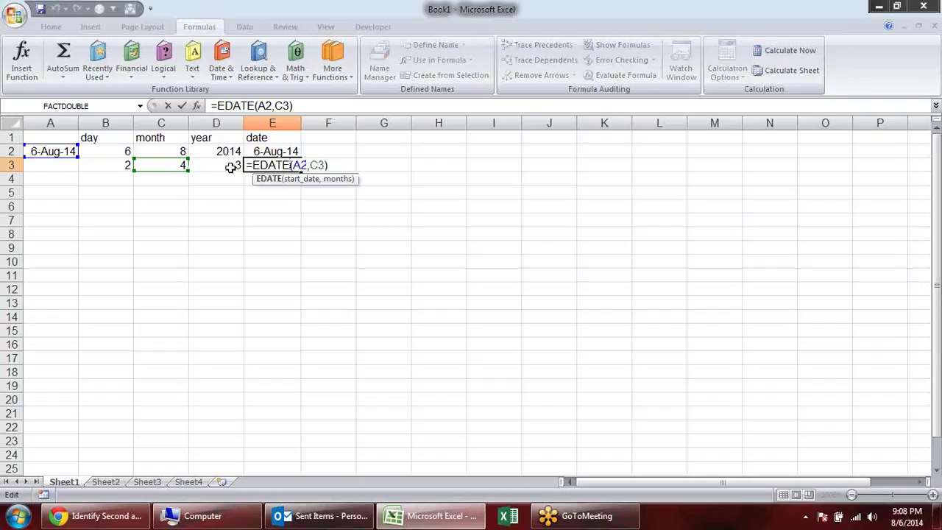
{"action": "key", "text": "Return"}
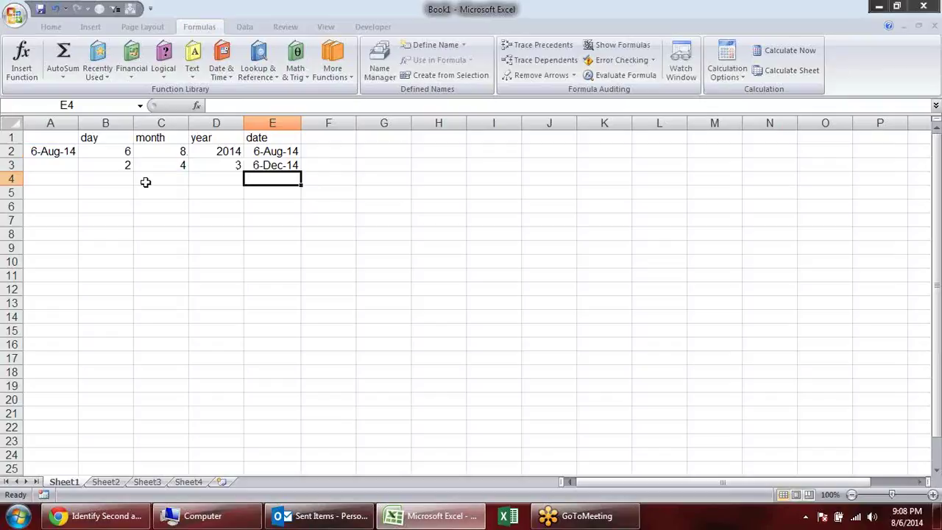
Step: Enter =EDATE(A2,D3*12) in E4 and format it as a date showing 6-Aug-17
{"action": "type", "text": "=eda"}
{"action": "key", "text": "Tab"}
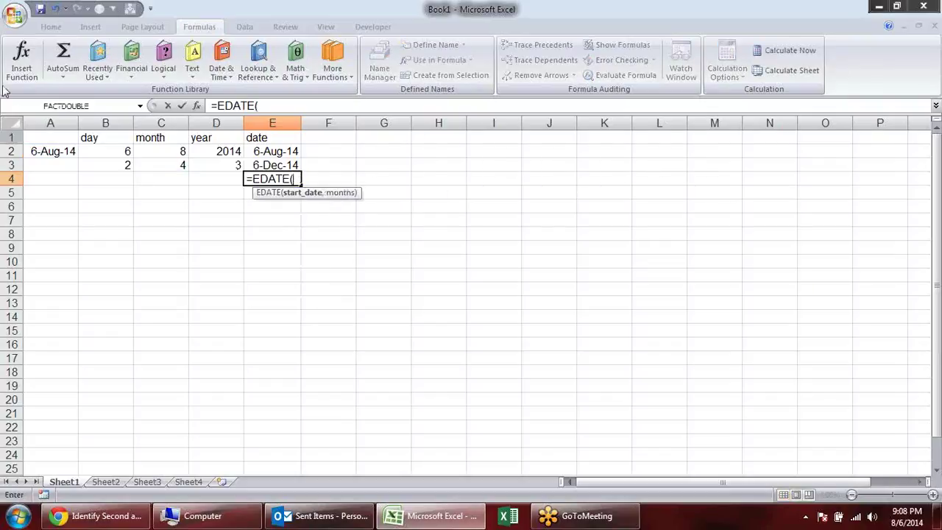
{"action": "left_click", "coordinate": [42, 152]}
{"action": "type", "text": ","}
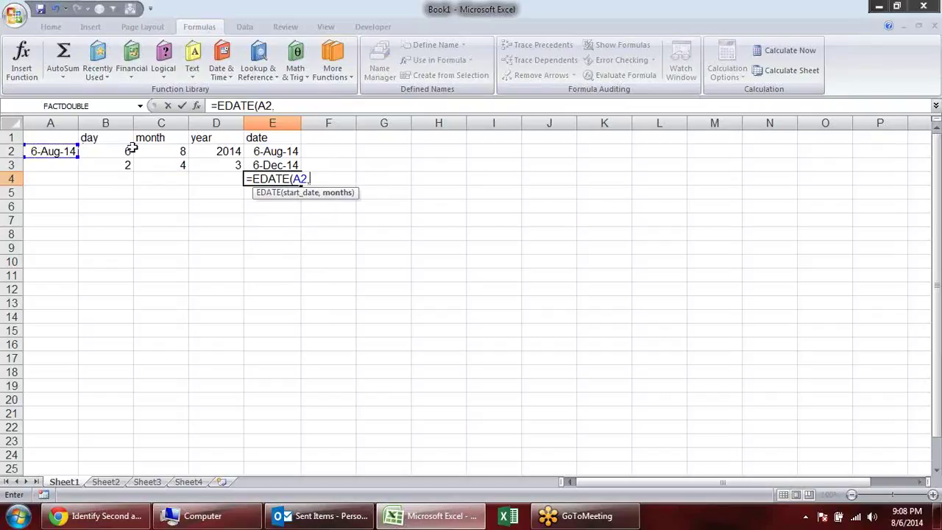
{"action": "left_click", "coordinate": [233, 168]}
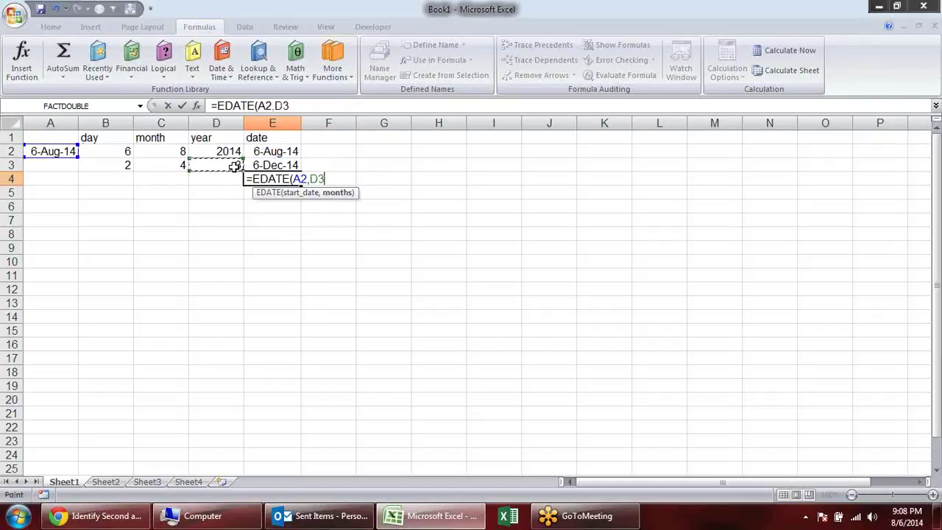
{"action": "type", "text": "*12"}
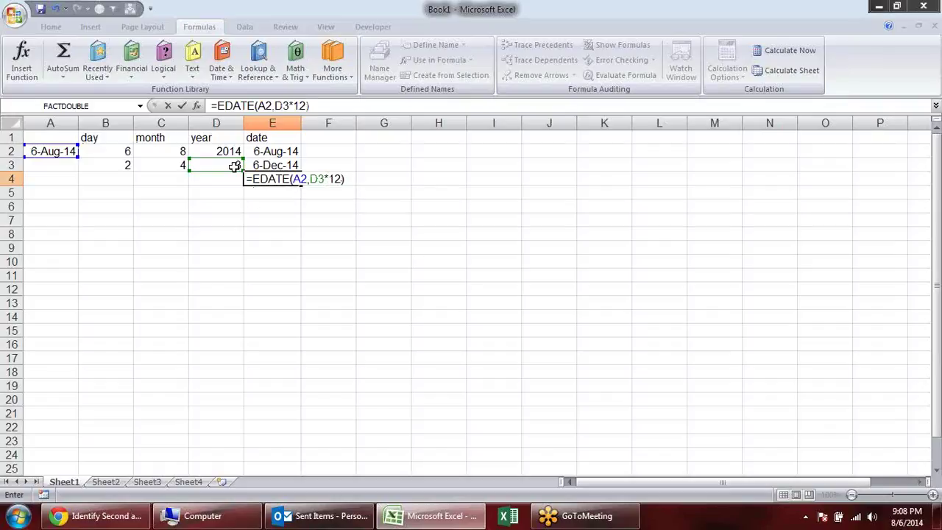
{"action": "key", "text": "Return"}
{"action": "key", "text": "Up"}
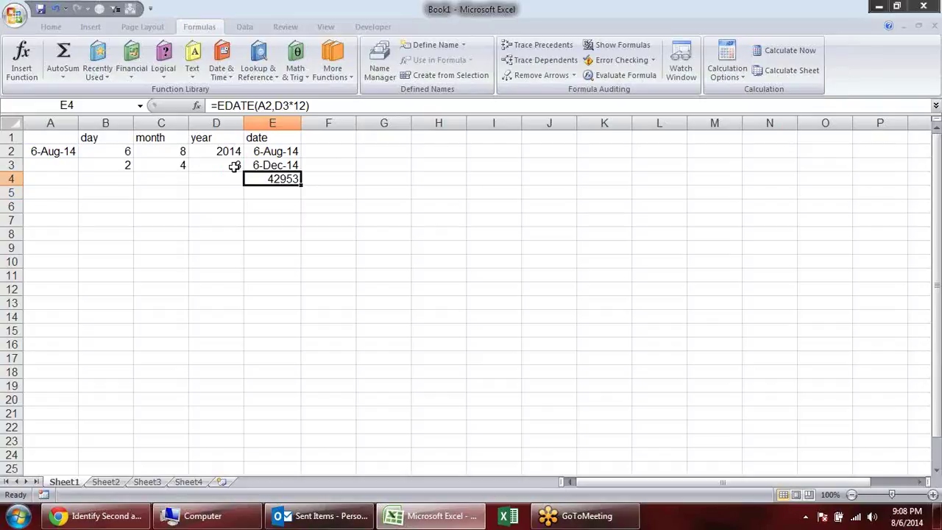
{"action": "key", "text": "ctrl+shift+3"}
Step: Review the EDATE formulas in E3 and E4 without changing them
{"action": "right_click", "coordinate": [234, 166]}
{"action": "left_click", "coordinate": [555, 234]}
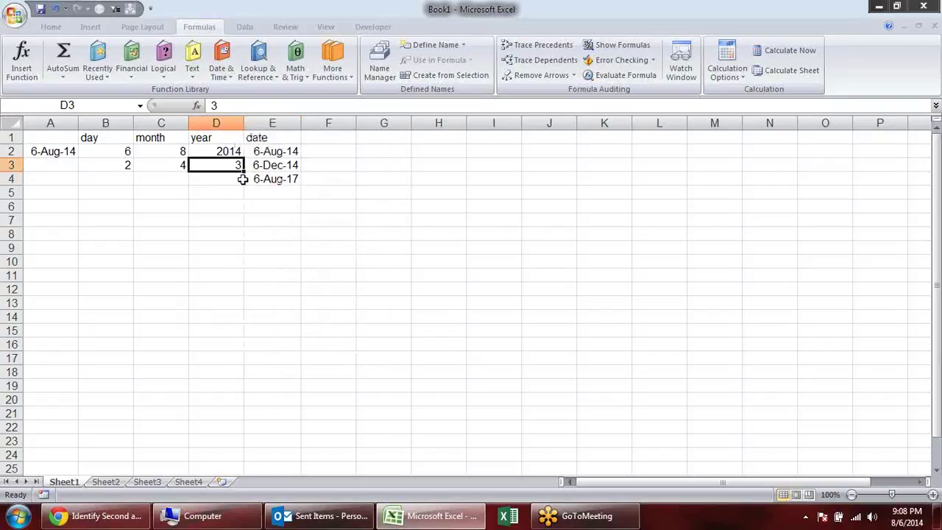
{"action": "left_click", "coordinate": [268, 166]}
{"action": "double_click", "coordinate": [268, 166]}
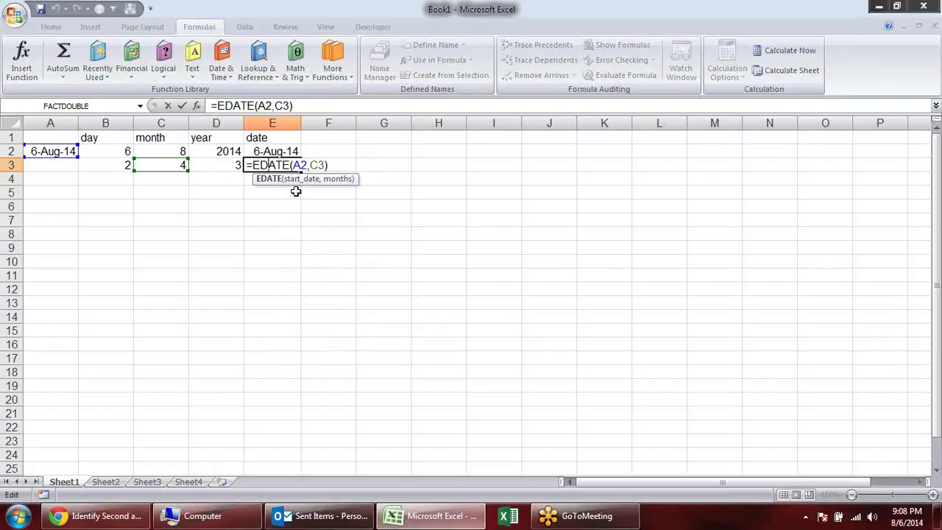
{"action": "key", "text": "Return"}
{"action": "double_click", "coordinate": [282, 179]}
{"action": "left_click", "coordinate": [257, 184]}
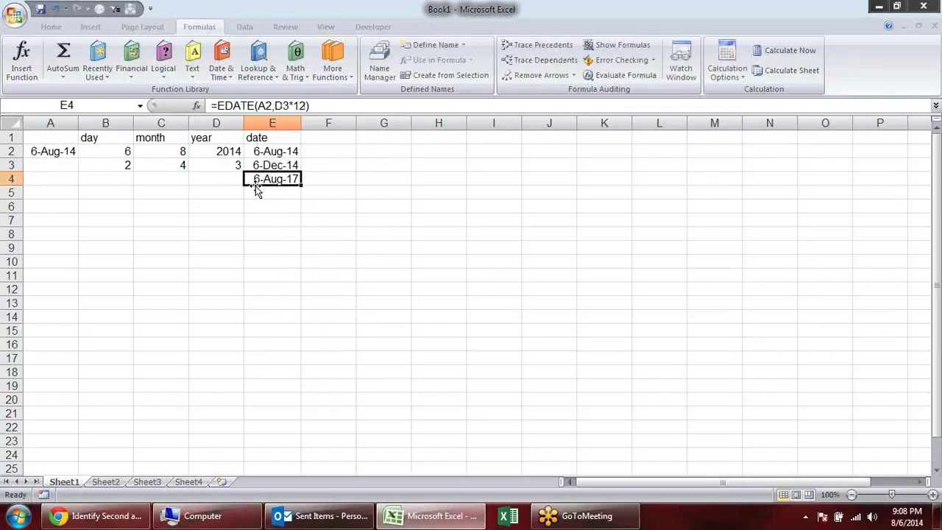
{"action": "left_click", "coordinate": [256, 193]}
Step: Start a DATE formula in E5 with YEAR(A2)+D3 and MONTH(A2)+C3
{"action": "type", "text": "=DATE("}
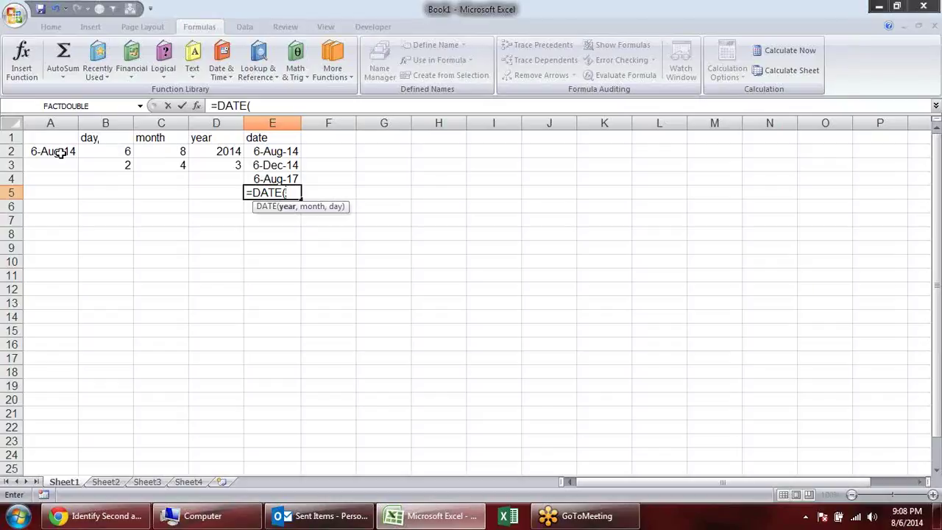
{"action": "type", "text": "year"}
{"action": "key", "text": "Tab"}
{"action": "left_click", "coordinate": [55, 152]}
{"action": "type", "text": ")+"}
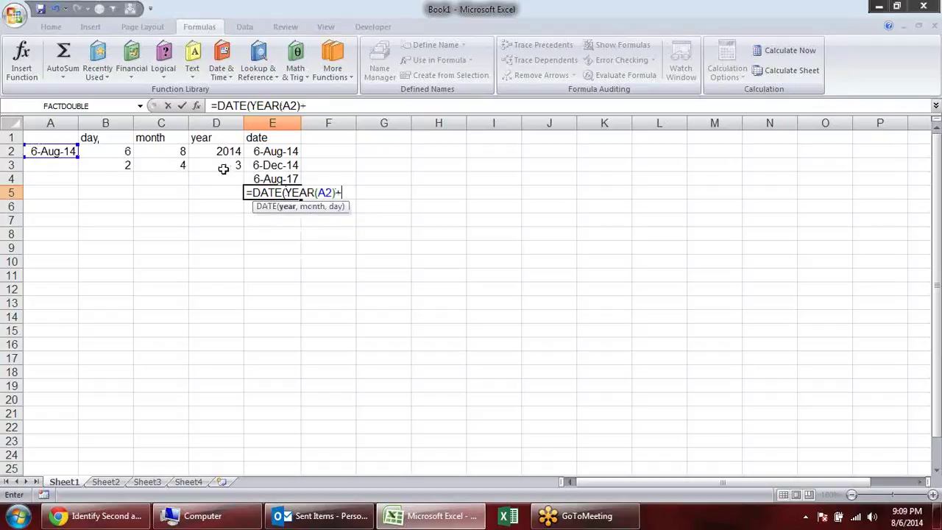
{"action": "left_click", "coordinate": [221, 170]}
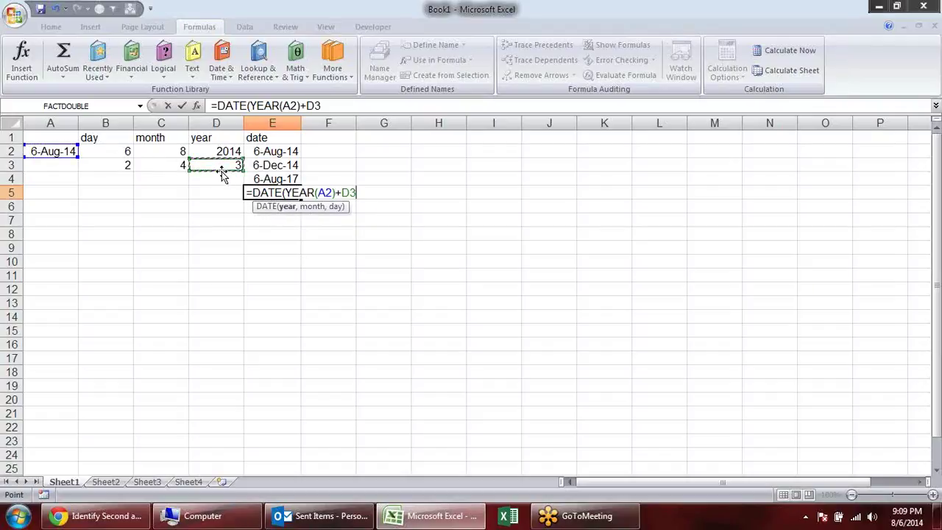
{"action": "type", "text": ","}
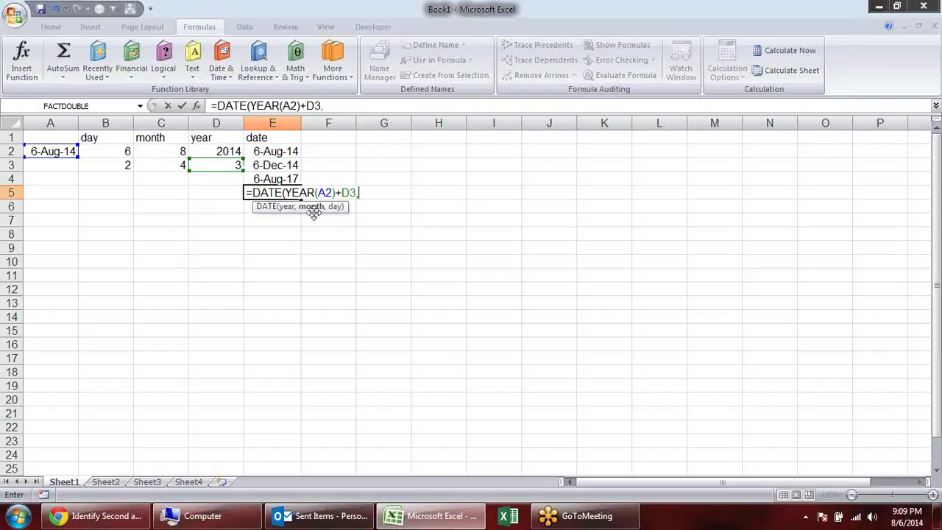
{"action": "type", "text": "mon"}
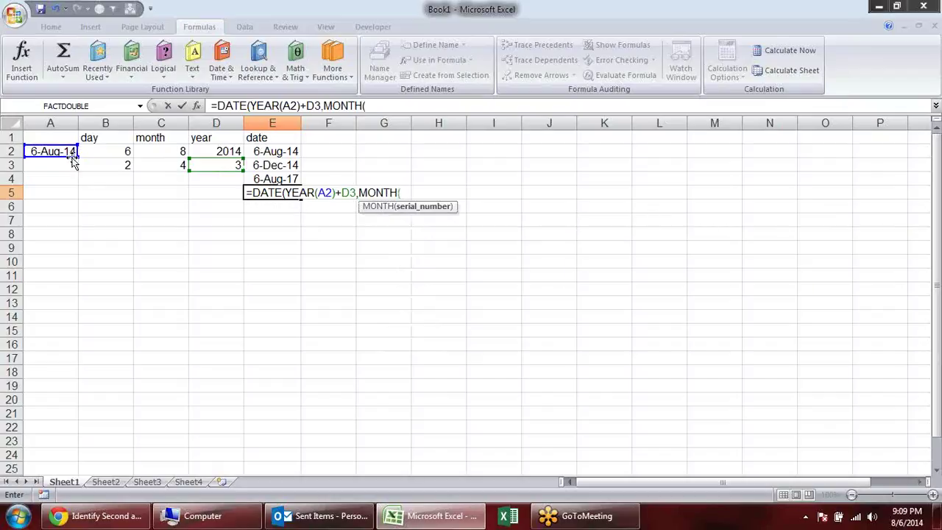
{"action": "left_click", "coordinate": [42, 150]}
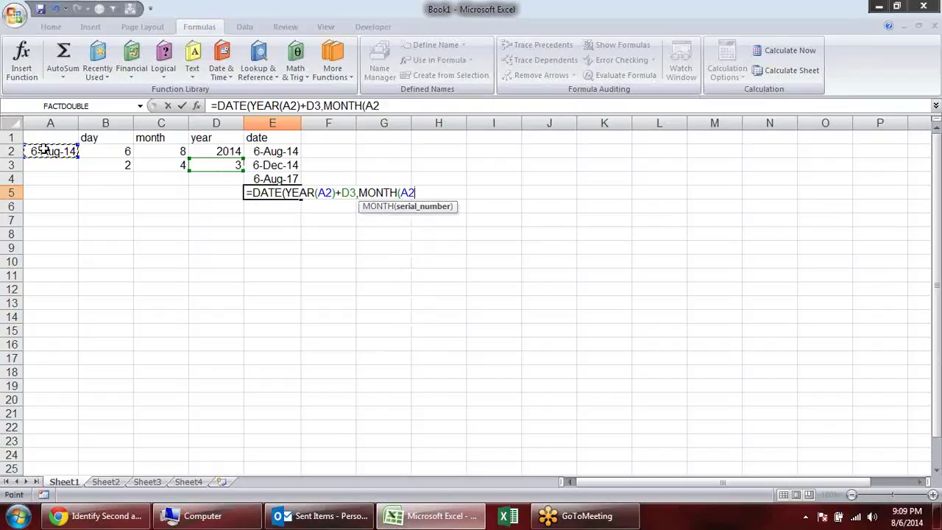
{"action": "type", "text": ")+"}
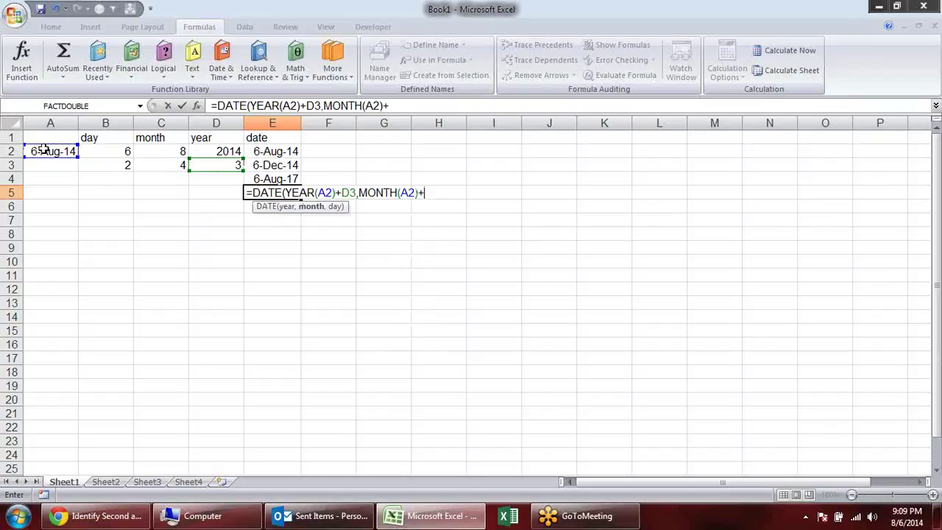
{"action": "left_click", "coordinate": [161, 165]}
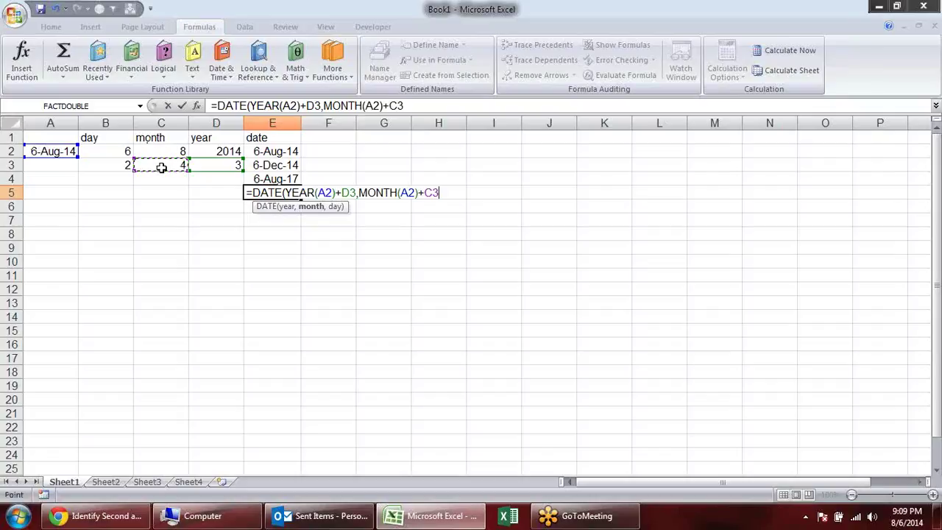
Step: Finish E5's formula with DAY(A2)+B3 and format the result as 8-Dec-17
{"action": "type", "text": ","}
{"action": "type", "text": "da"}
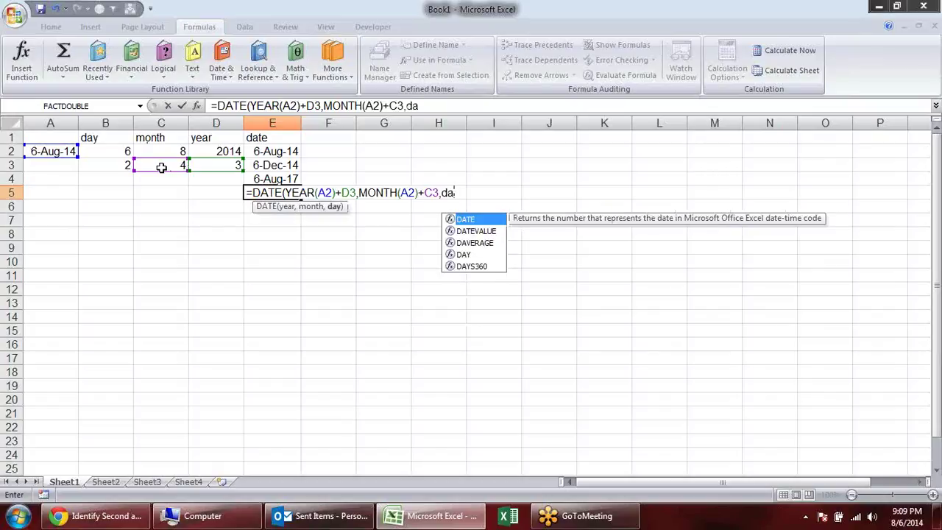
{"action": "type", "text": "y"}
{"action": "key", "text": "Tab"}
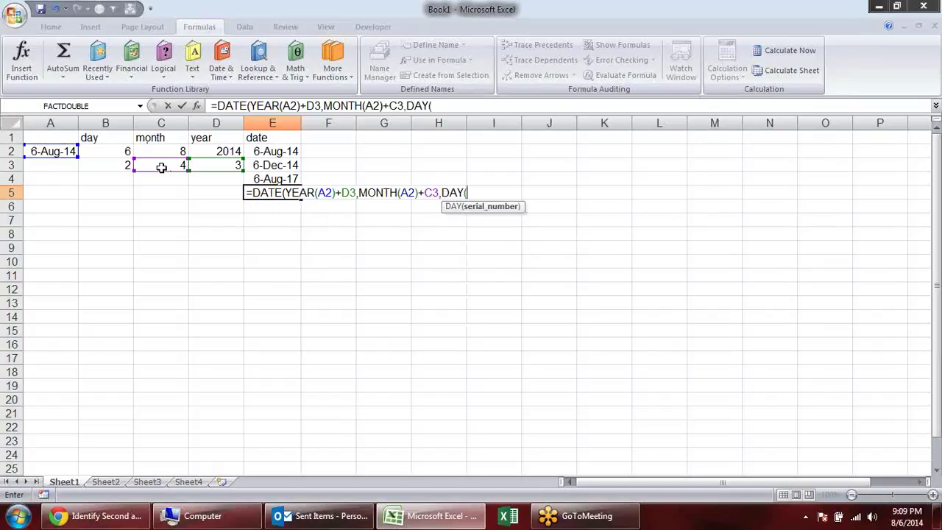
{"action": "left_click", "coordinate": [48, 149]}
{"action": "type", "text": ")+"}
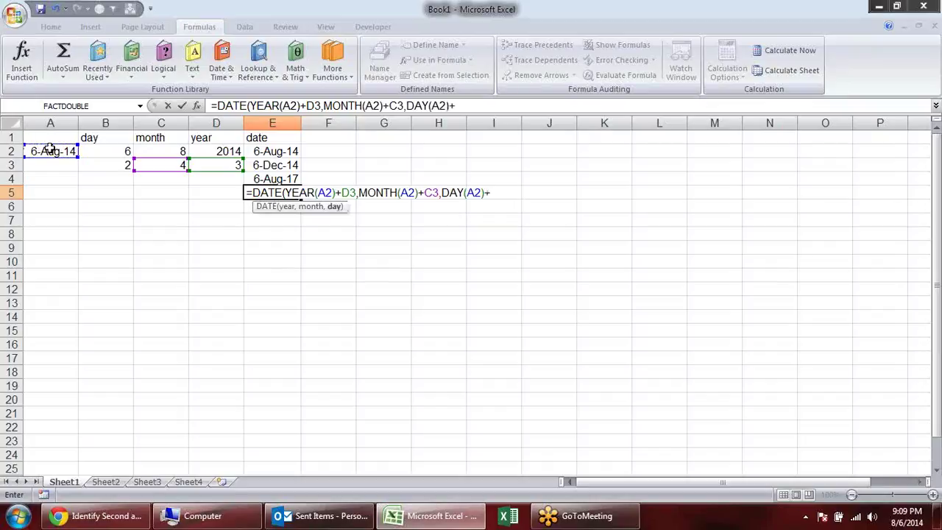
{"action": "left_click", "coordinate": [110, 163]}
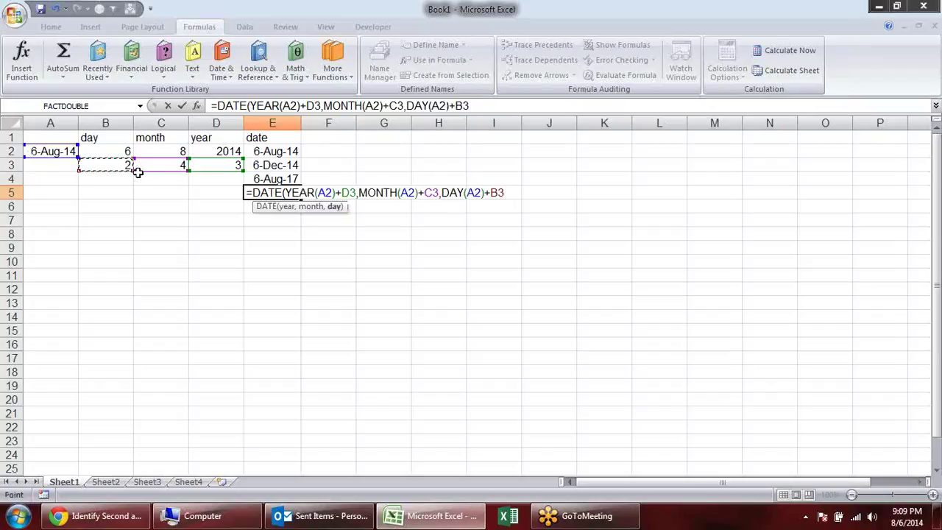
{"action": "type", "text": ")"}
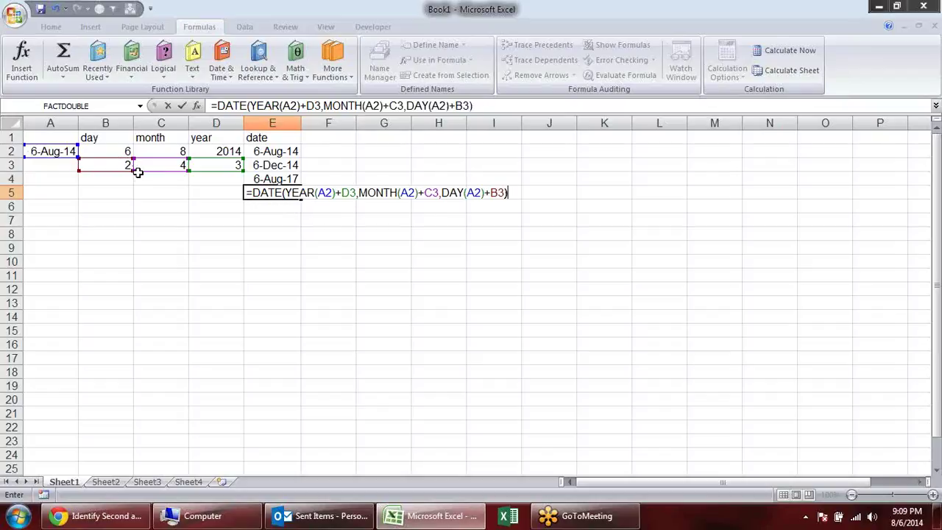
{"action": "key", "text": "Return"}
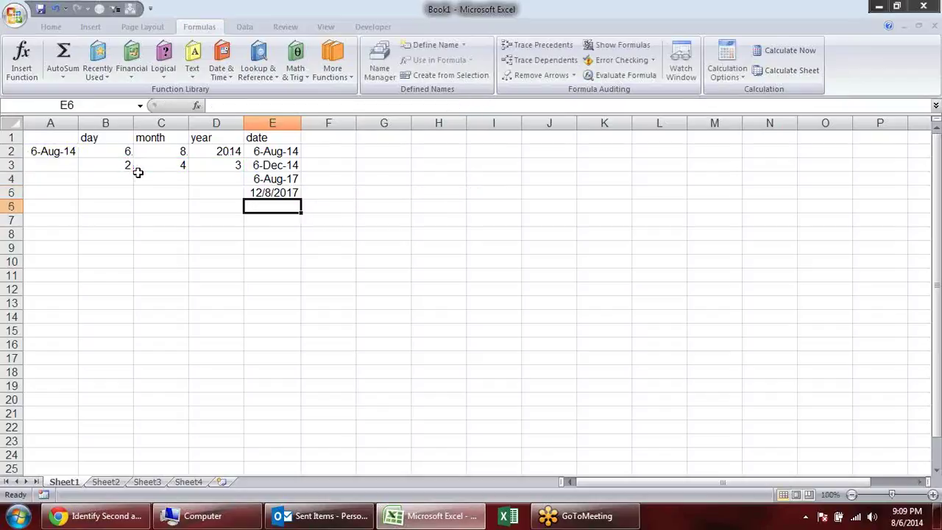
{"action": "key", "text": "Up"}
{"action": "key", "text": "ctrl+shift+numbersign"}
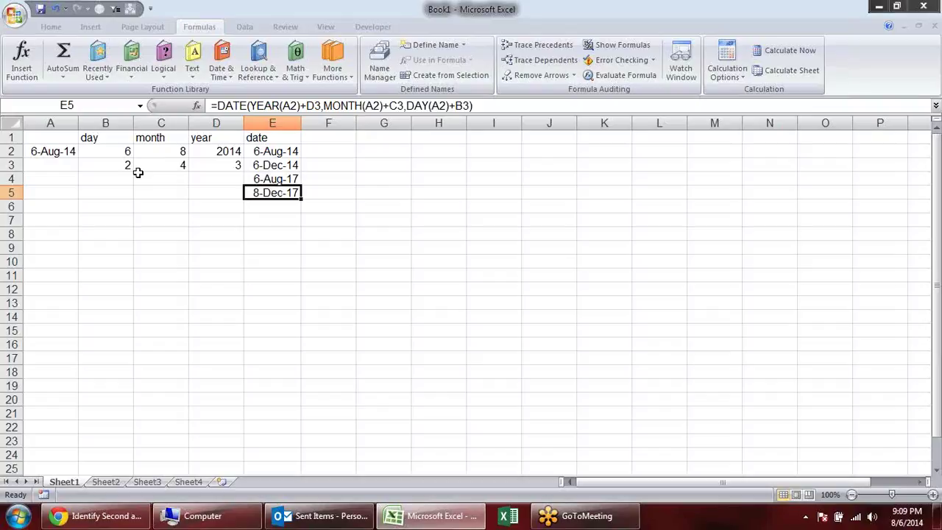
Step: Review the headings in B1:E1 and the formulas in E2 and E3
{"action": "left_click", "coordinate": [383, 203]}
{"action": "left_click", "coordinate": [109, 136]}
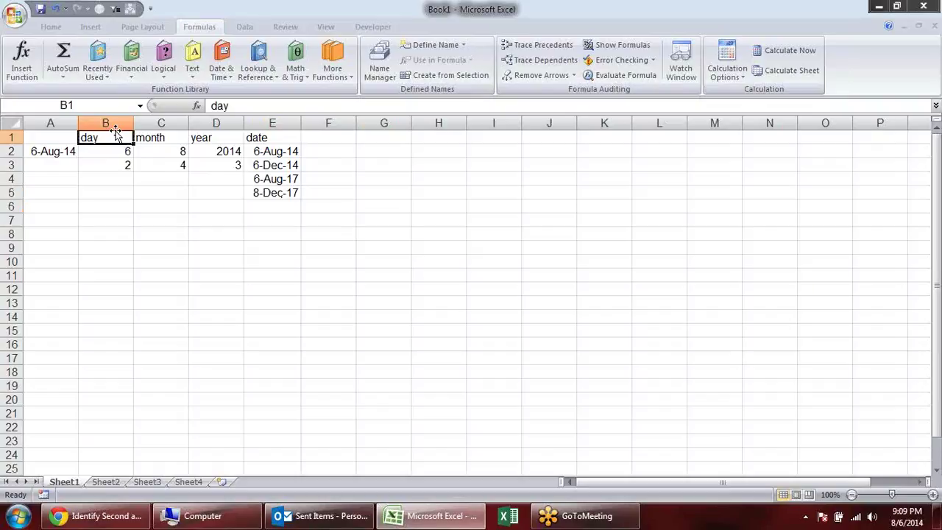
{"action": "double_click", "coordinate": [111, 137]}
{"action": "left_click", "coordinate": [159, 135]}
{"action": "left_click", "coordinate": [224, 134]}
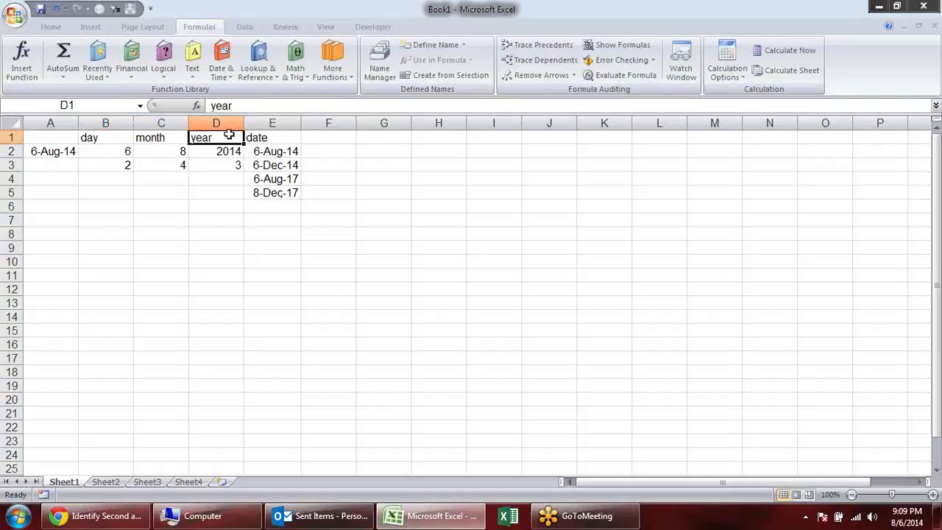
{"action": "left_click", "coordinate": [259, 136]}
{"action": "left_click", "coordinate": [264, 150]}
{"action": "double_click", "coordinate": [273, 166]}
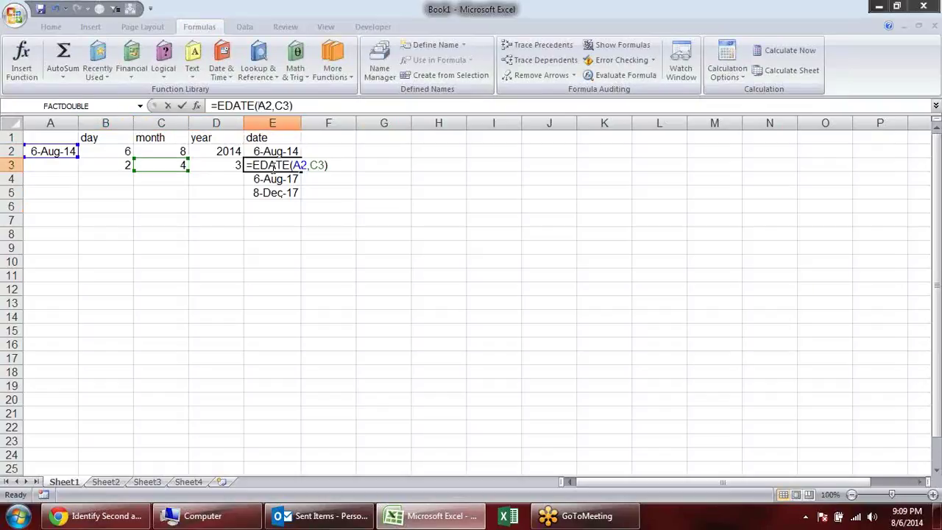
{"action": "key", "text": "Escape"}
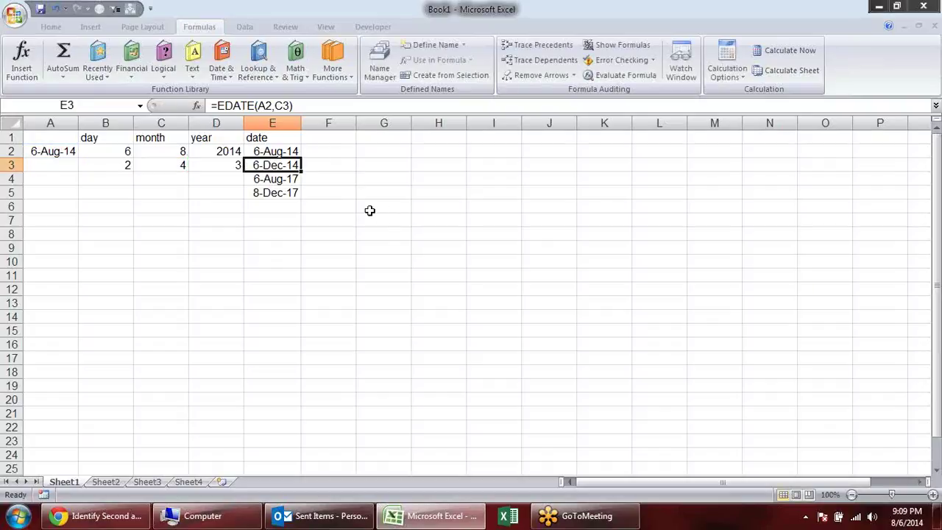
{"action": "left_click", "coordinate": [69, 225]}
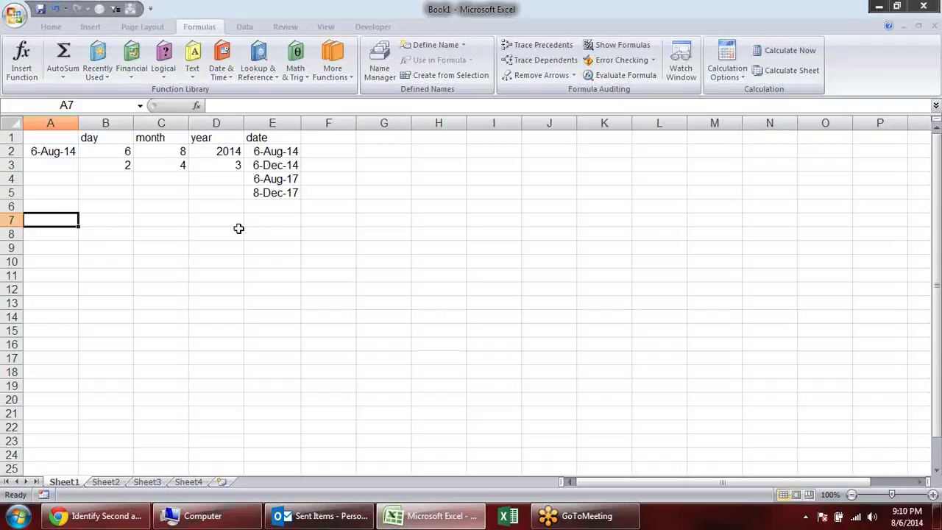
Step: Enter 17-sep-1986 in A7 and today's date in B7, formatted as the short date 6-Aug-14
{"action": "type", "text": "17-sep"}
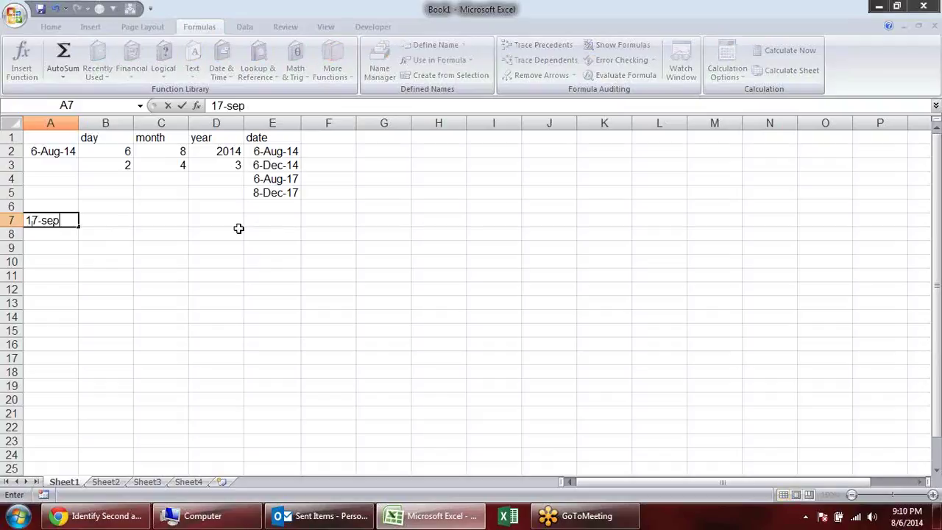
{"action": "type", "text": "-1986"}
{"action": "key", "text": "Return"}
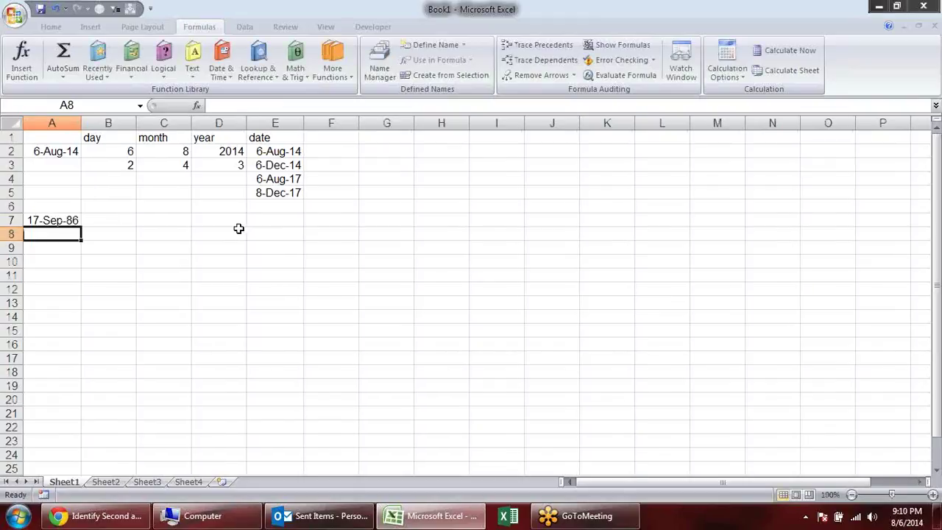
{"action": "left_click", "coordinate": [124, 216]}
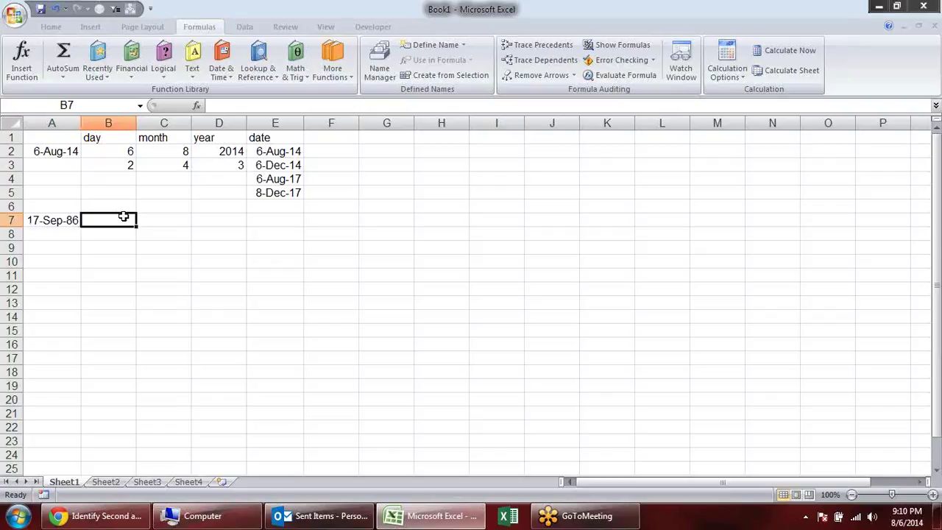
{"action": "key", "text": "ctrl+semicolon"}
{"action": "key", "text": "Return"}
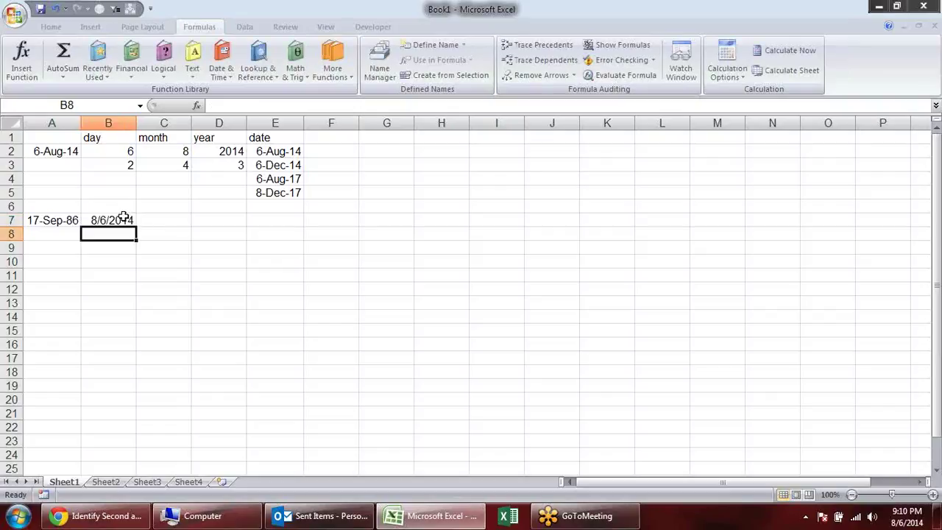
{"action": "left_click", "coordinate": [123, 218]}
{"action": "key", "text": "ctrl+shift+numbersign"}
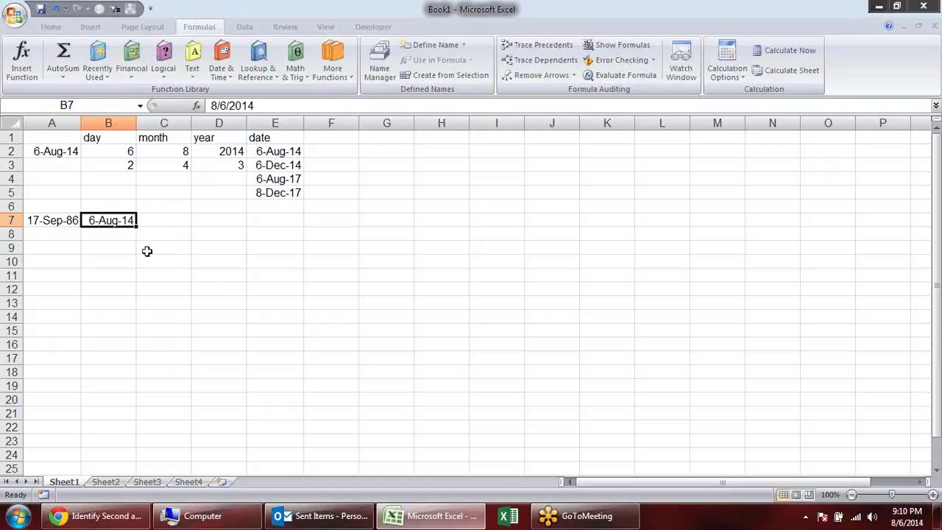
Step: Copy the day, month and year headings into B9:D9
{"action": "left_click_drag", "start_coordinate": [116, 138], "coordinate": [208, 138]}
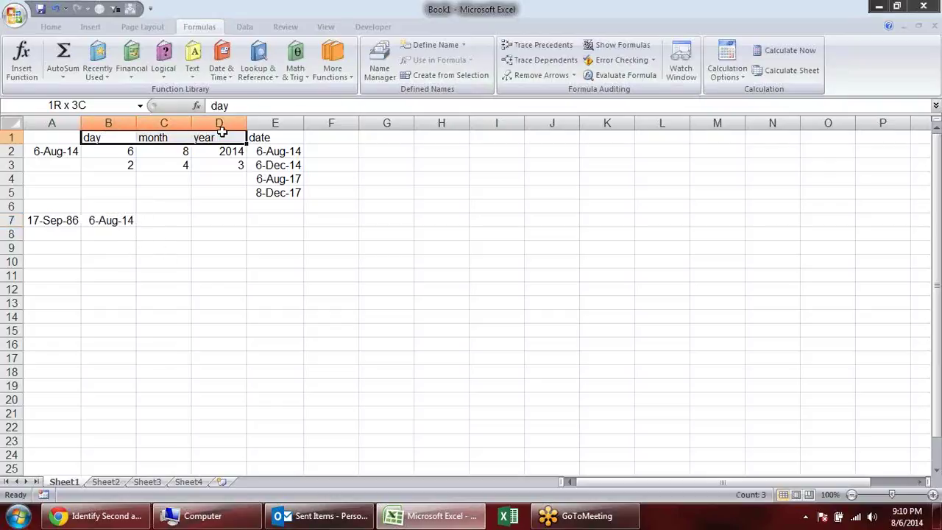
{"action": "key", "text": "ctrl+c"}
{"action": "left_click", "coordinate": [124, 248]}
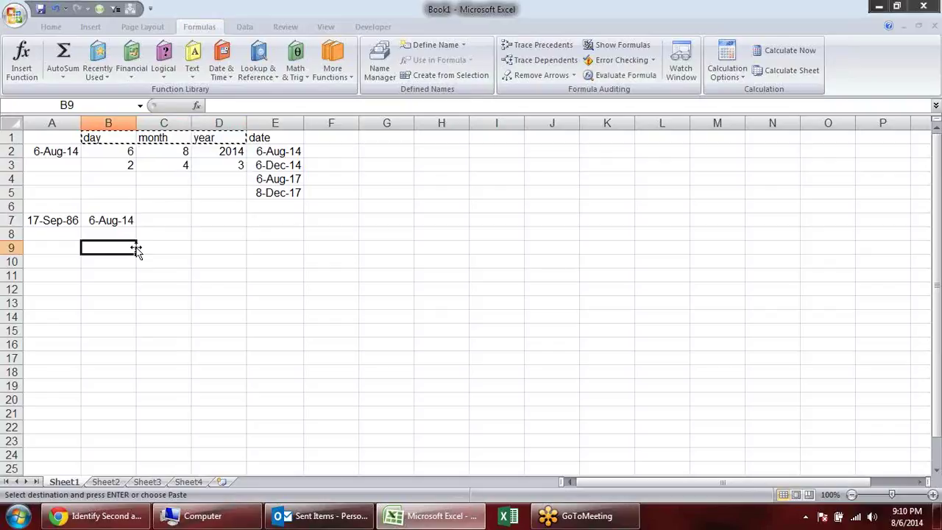
{"action": "key", "text": "Return"}
Step: Try a DATEDIF formula on A7 and B7 in B10, then clear the erroring result
{"action": "left_click", "coordinate": [126, 266]}
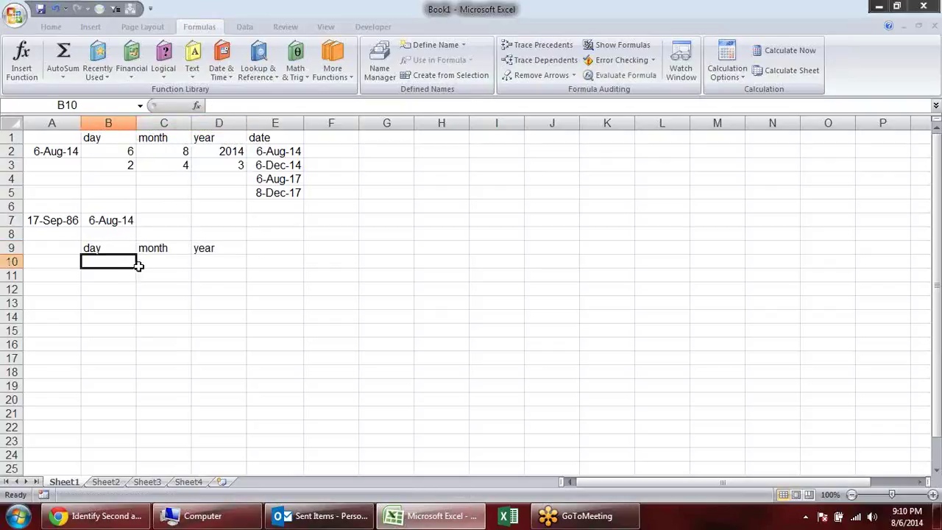
{"action": "type", "text": "="}
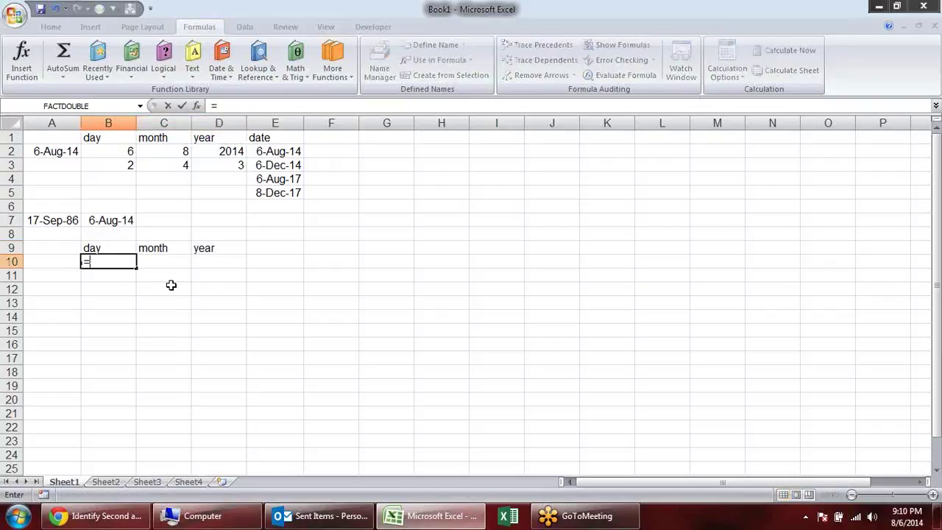
{"action": "type", "text": "datedif"}
{"action": "key", "text": "Tab"}
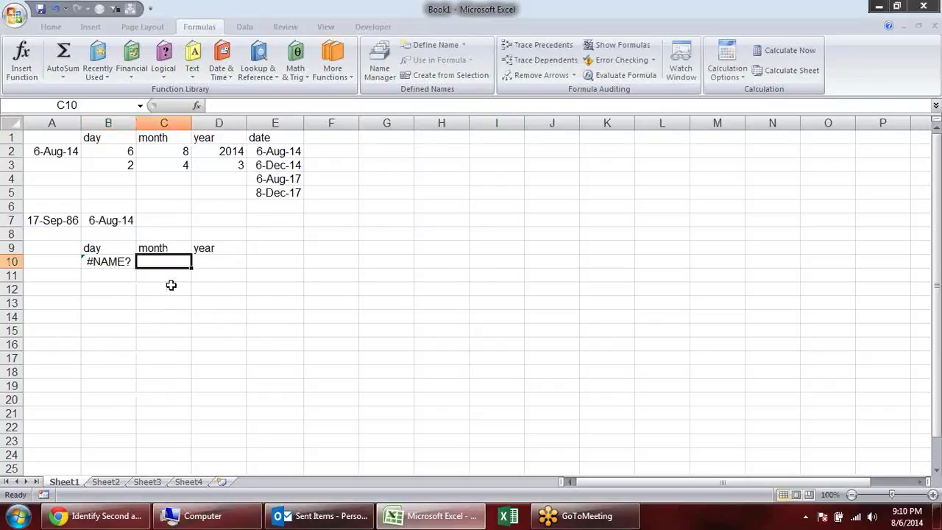
{"action": "key", "text": "Left"}
{"action": "key", "text": "F2"}
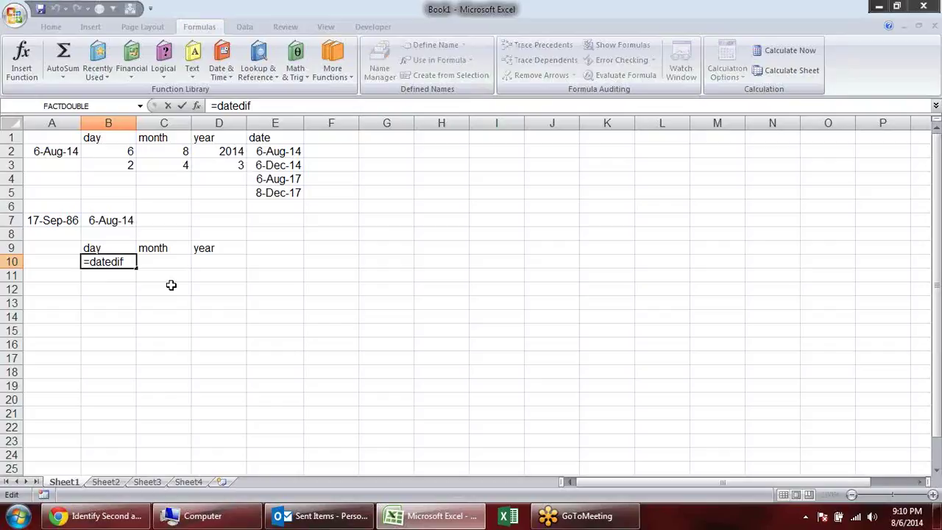
{"action": "type", "text": "("}
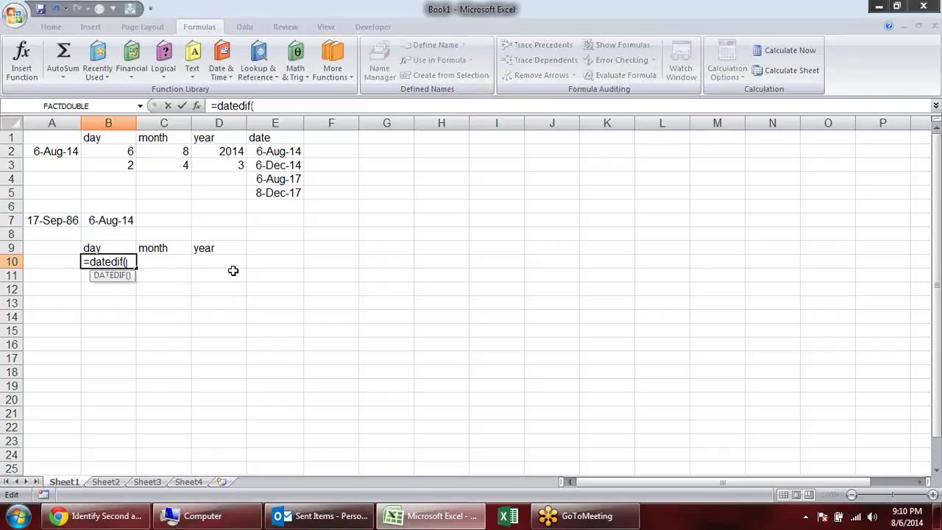
{"action": "left_click", "coordinate": [42, 218]}
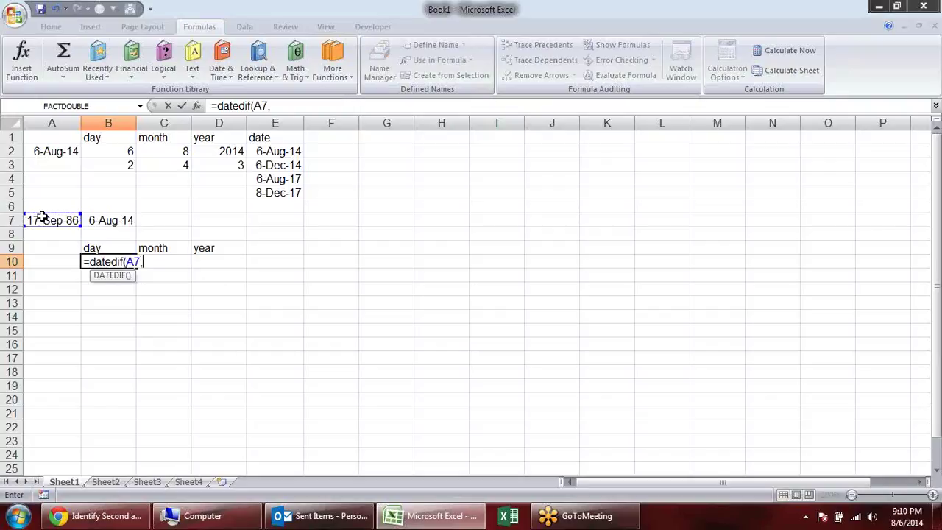
{"action": "type", "text": ","}
{"action": "left_click", "coordinate": [110, 219]}
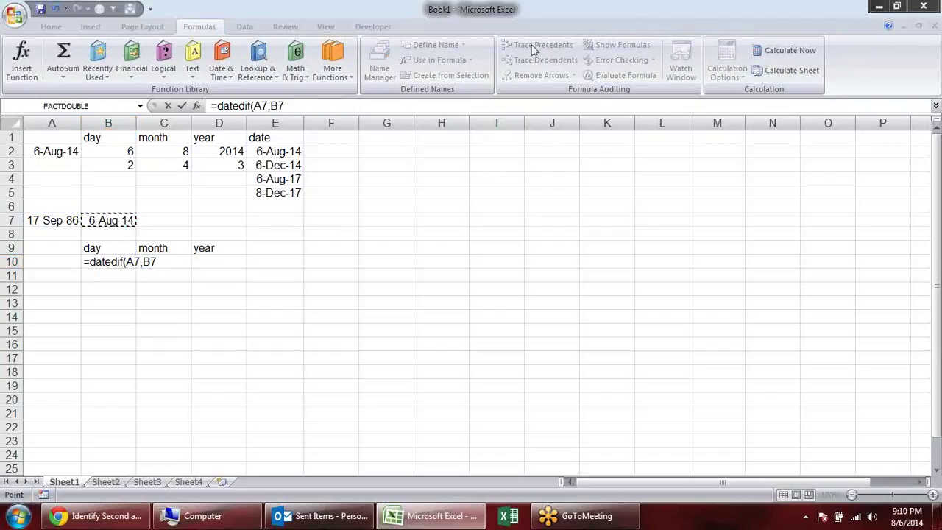
{"action": "type", "text": ","}
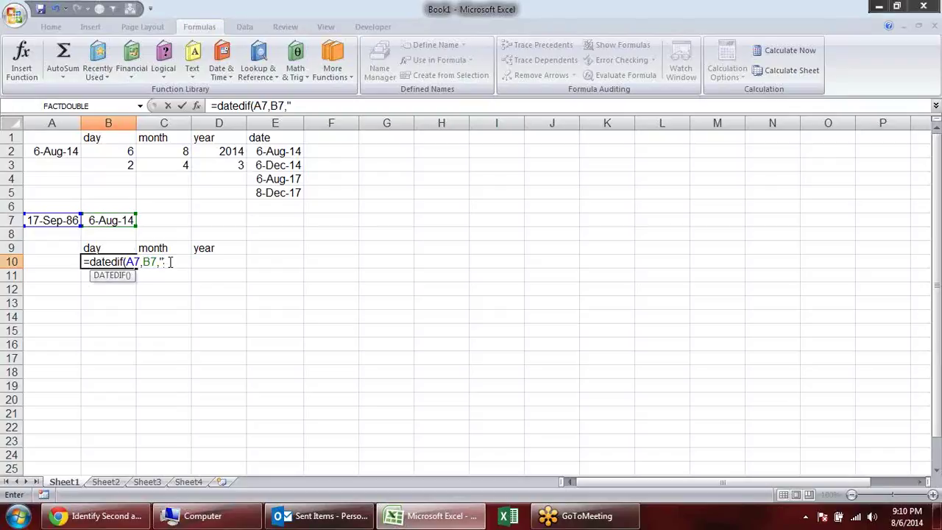
{"action": "key", "text": "ctrl+Return"}
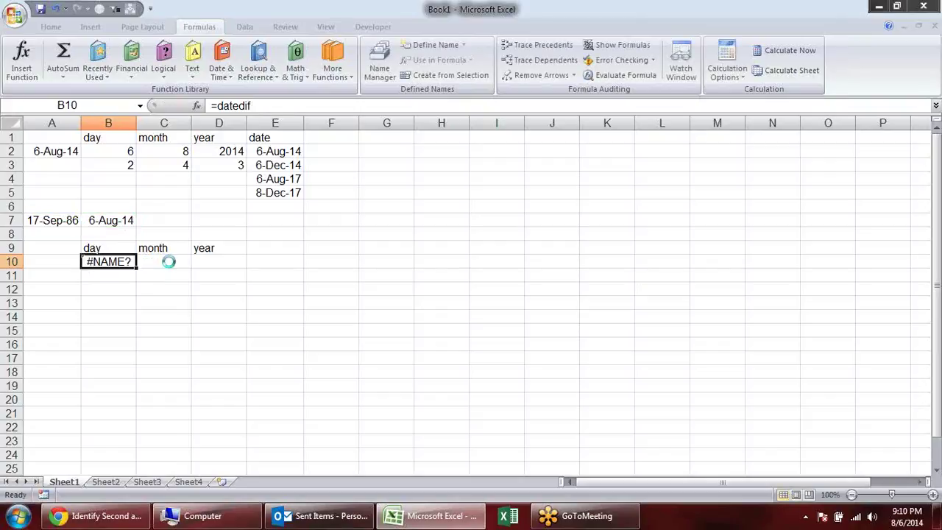
{"action": "key", "text": "Delete"}
Step: Enter =DATEDIF(A7,B7,"y") in D10, giving 27 whole years
{"action": "left_click", "coordinate": [237, 272]}
{"action": "left_click", "coordinate": [237, 262]}
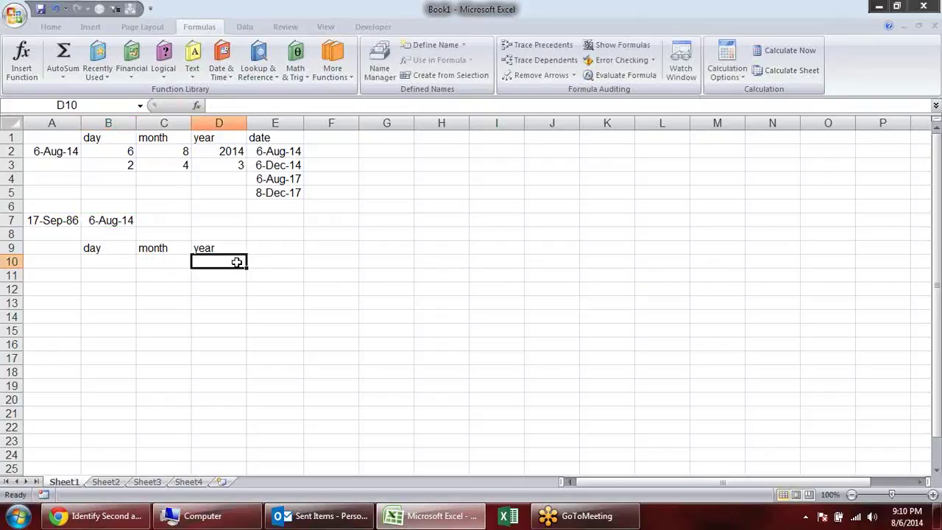
{"action": "type", "text": "=date"}
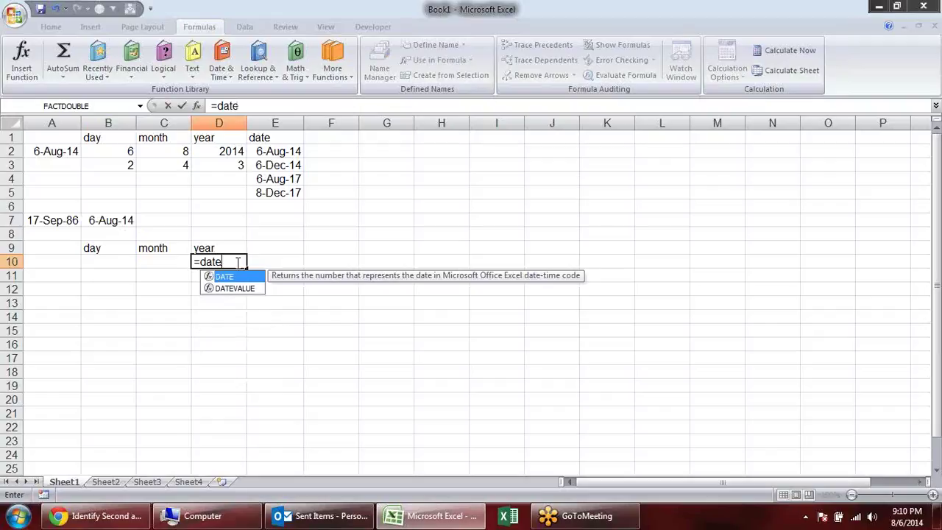
{"action": "type", "text": "dif("}
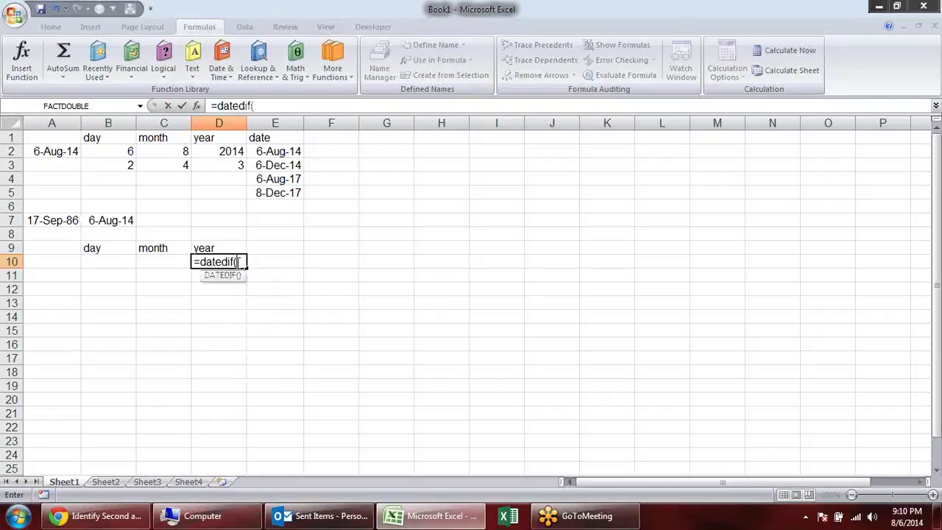
{"action": "left_click", "coordinate": [62, 220]}
{"action": "type", "text": ","}
{"action": "left_click", "coordinate": [116, 221]}
{"action": "type", "text": ",\""}
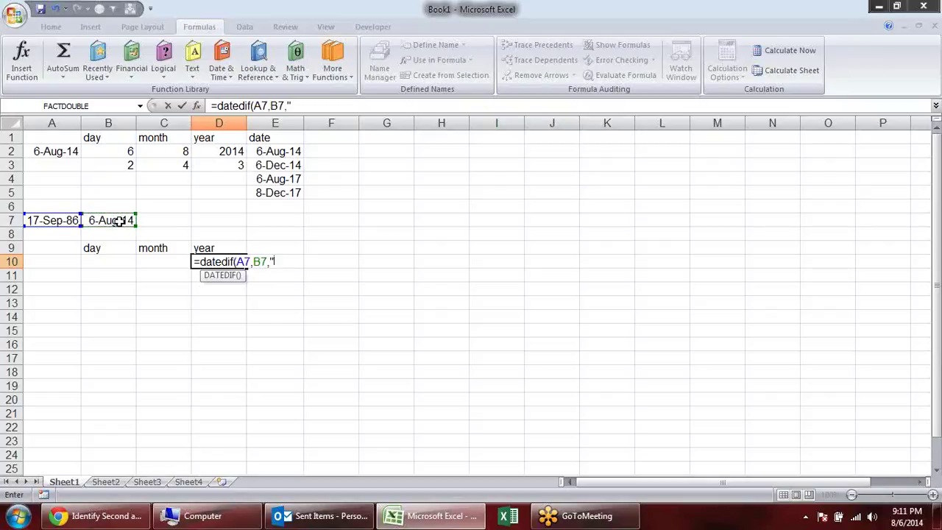
{"action": "type", "text": "y\")"}
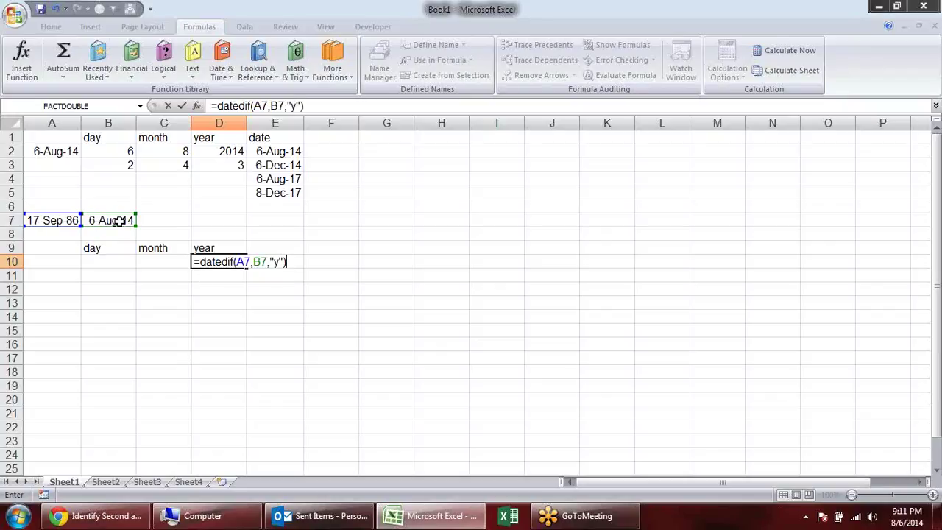
{"action": "key", "text": "Return"}
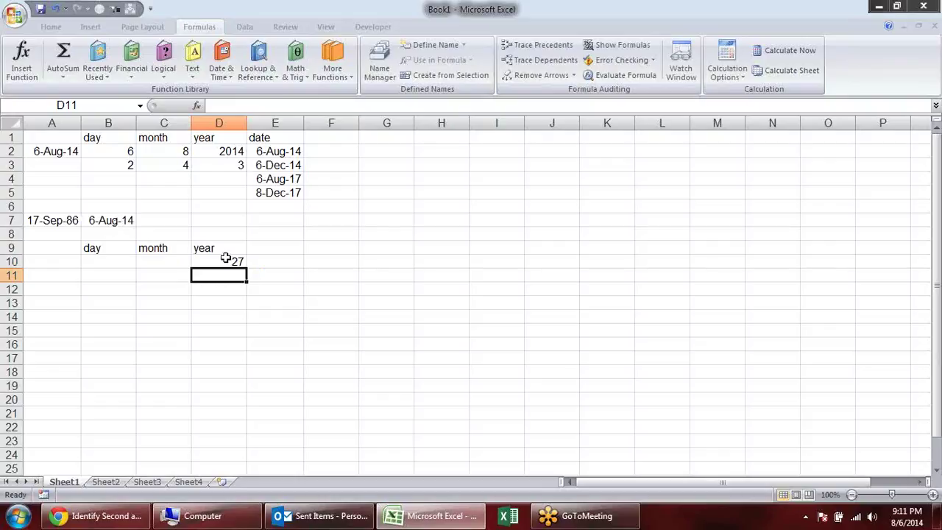
{"action": "left_click", "coordinate": [226, 259]}
{"action": "left_click", "coordinate": [159, 261]}
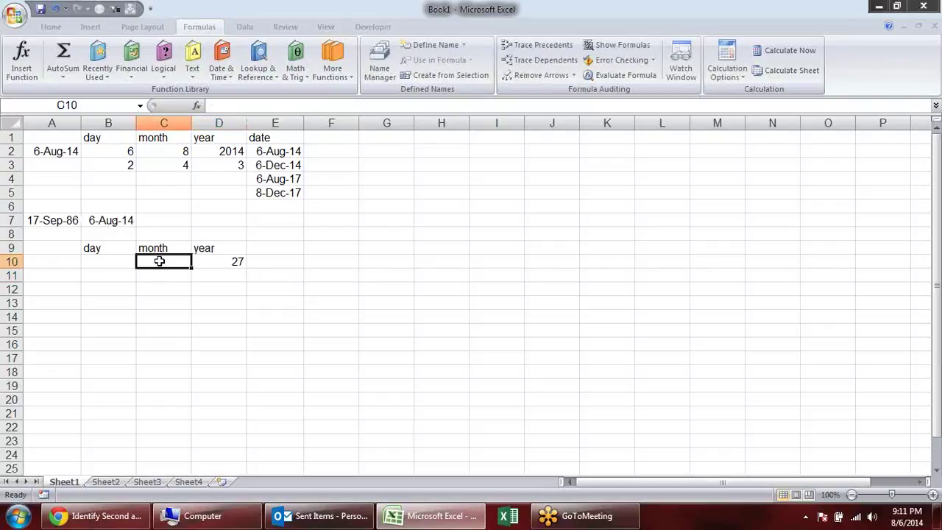
Step: Enter =DATEDIF(A7,B7,"M") in C10 and compare it with the years result in D10
{"action": "type", "text": "="}
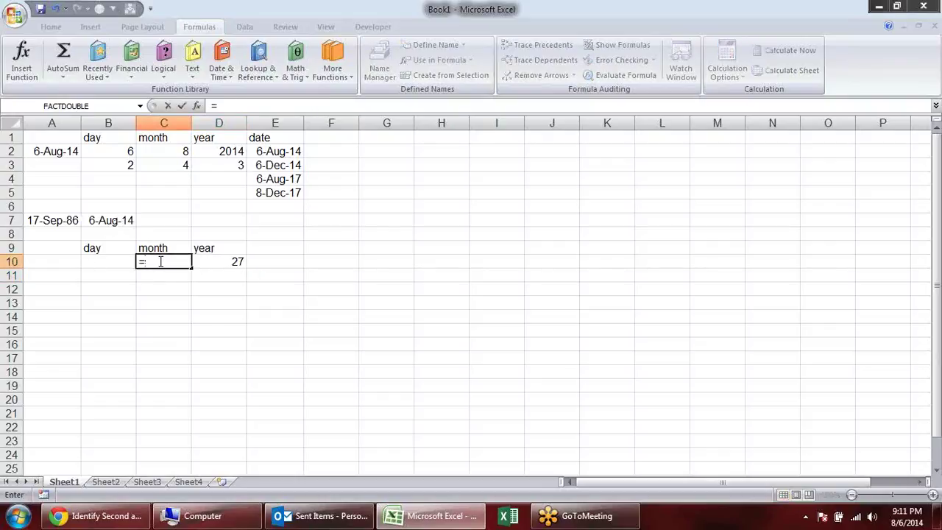
{"action": "type", "text": "datedif"}
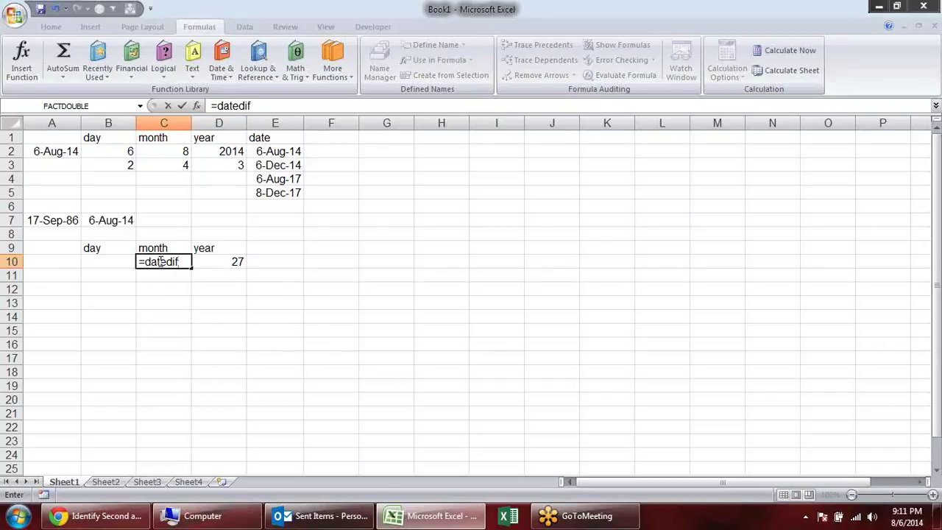
{"action": "type", "text": "("}
{"action": "left_click", "coordinate": [40, 217]}
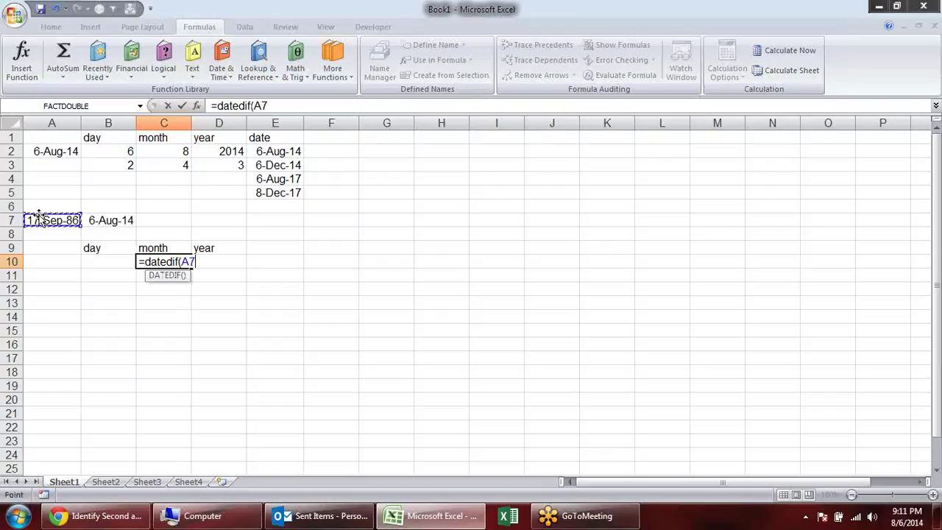
{"action": "type", "text": ","}
{"action": "left_click", "coordinate": [109, 220]}
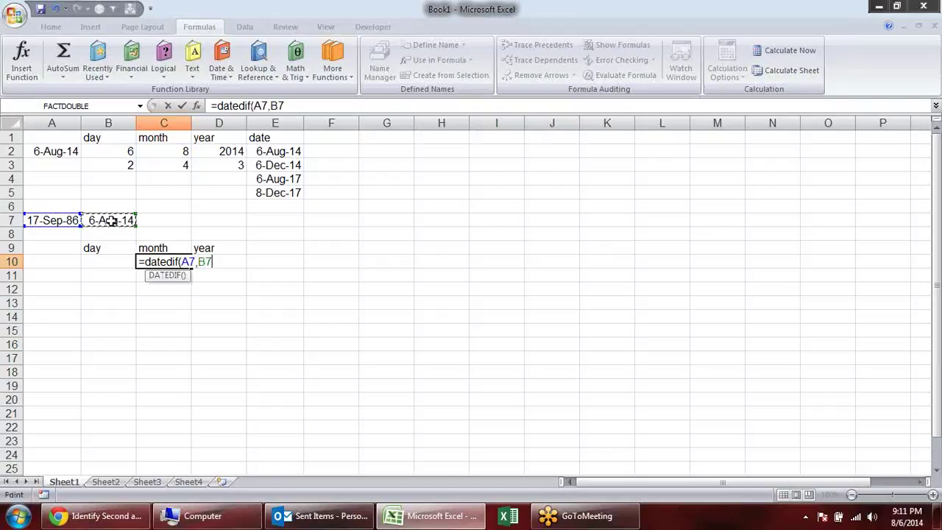
{"action": "type", "text": ",\""}
{"action": "type", "text": "M\")"}
{"action": "key", "text": "Return"}
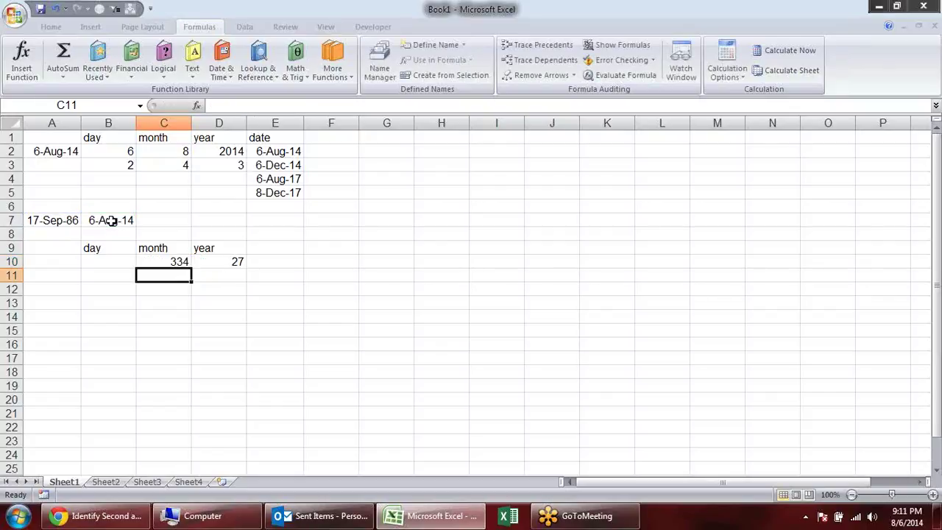
{"action": "left_click", "coordinate": [180, 263]}
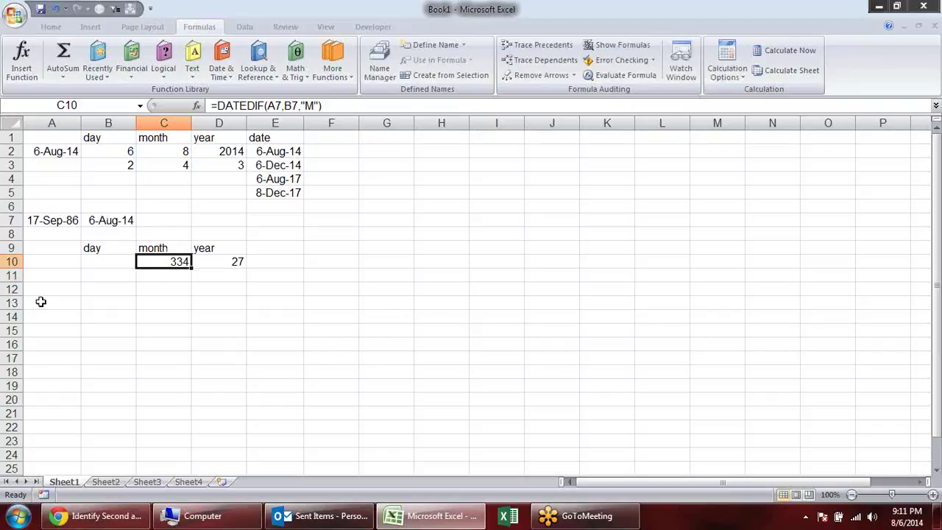
{"action": "left_click", "coordinate": [231, 260]}
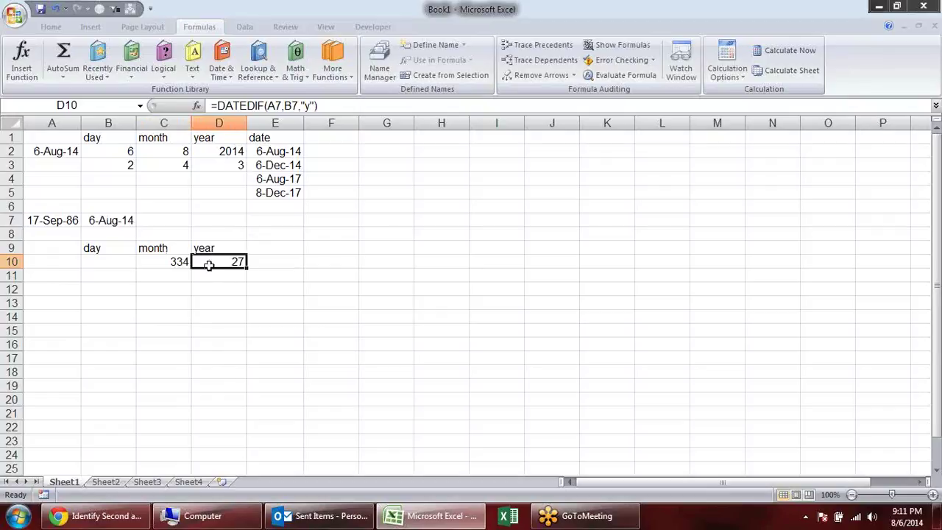
Step: Change C10's interval code to "yM" so it shows 10 leftover months
{"action": "double_click", "coordinate": [181, 262]}
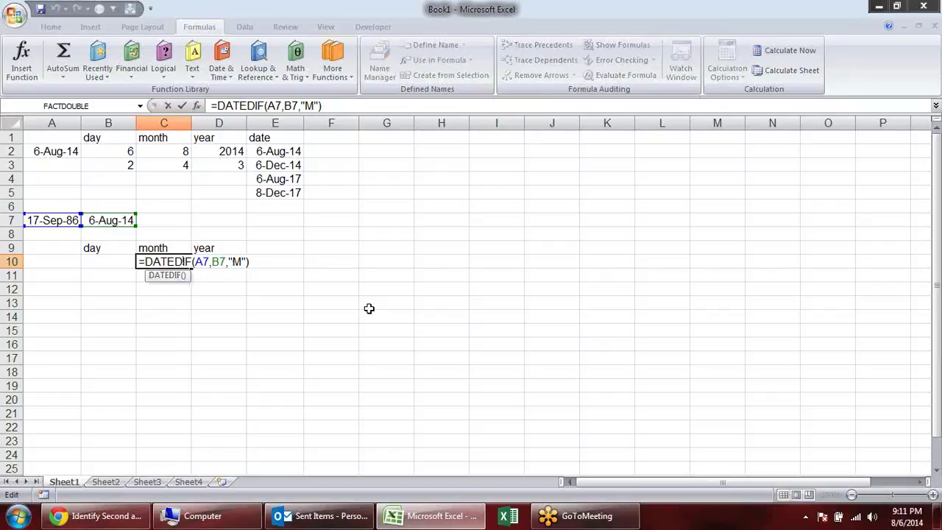
{"action": "type", "text": "y"}
{"action": "key", "text": "Return"}
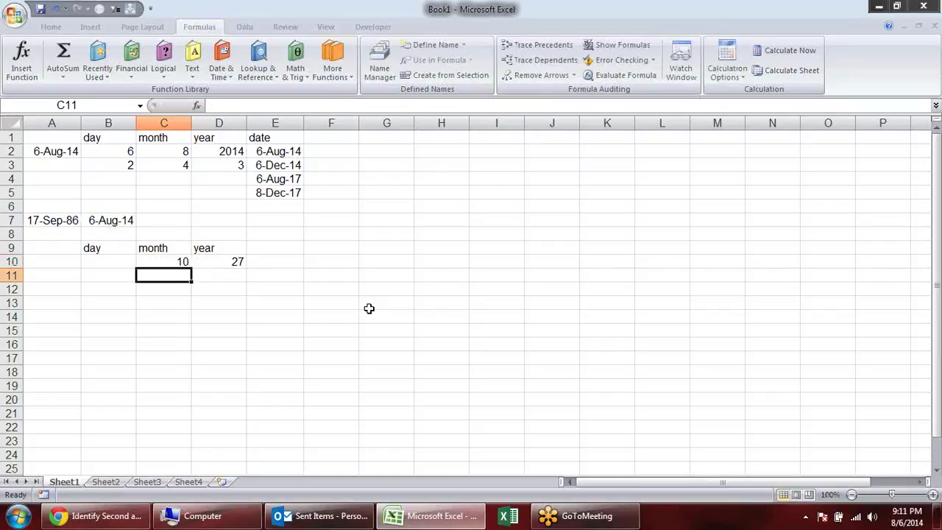
{"action": "left_click", "coordinate": [117, 264]}
Step: Enter =DATEDIF(A7,B7,"d") in B10
{"action": "type", "text": "=datedif"}
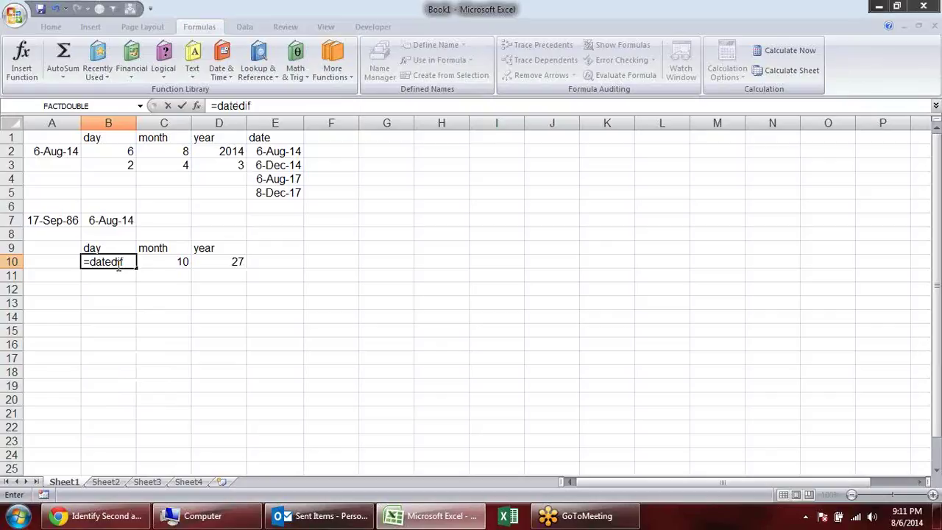
{"action": "type", "text": "("}
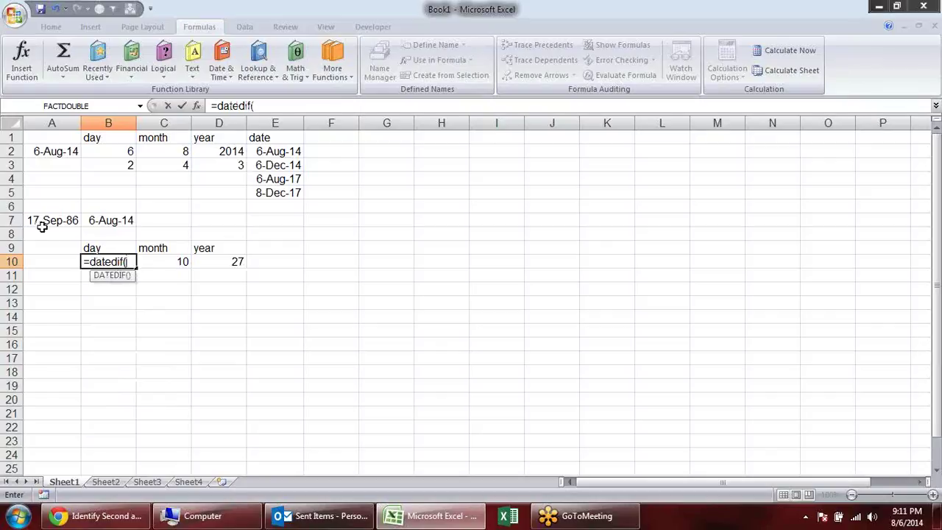
{"action": "left_click", "coordinate": [46, 223]}
{"action": "type", "text": ","}
{"action": "left_click", "coordinate": [108, 221]}
{"action": "type", "text": ","}
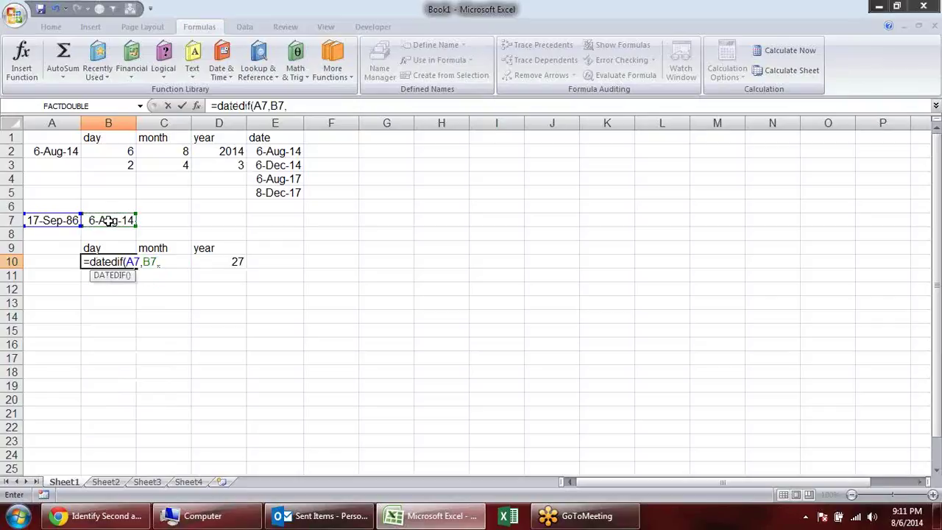
{"action": "type", "text": "\"d\""}
{"action": "key", "text": "Return"}
{"action": "key", "text": "Up"}
{"action": "key", "text": "Up"}
{"action": "left_click", "coordinate": [121, 263]}
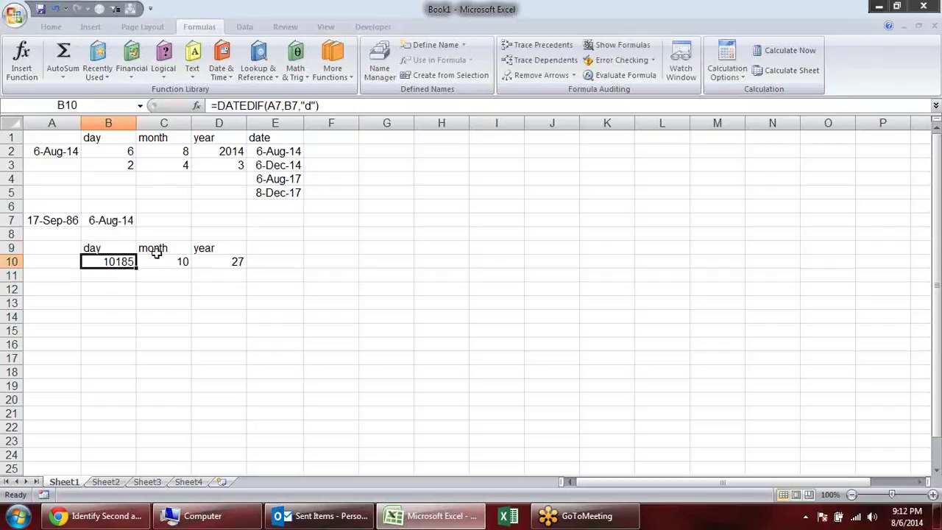
Step: Change B10's interval code to "md" for 20 leftover days, then review row 10's results
{"action": "double_click", "coordinate": [116, 261]}
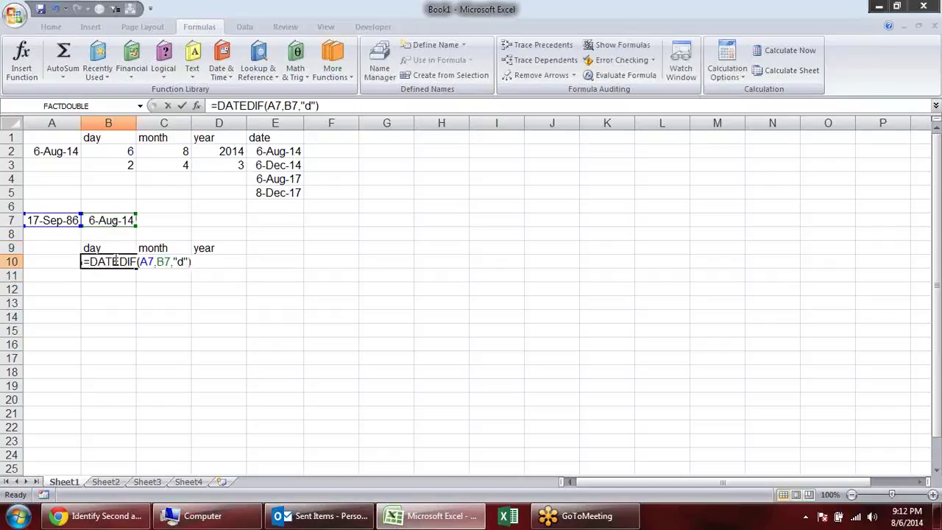
{"action": "left_click", "coordinate": [182, 262]}
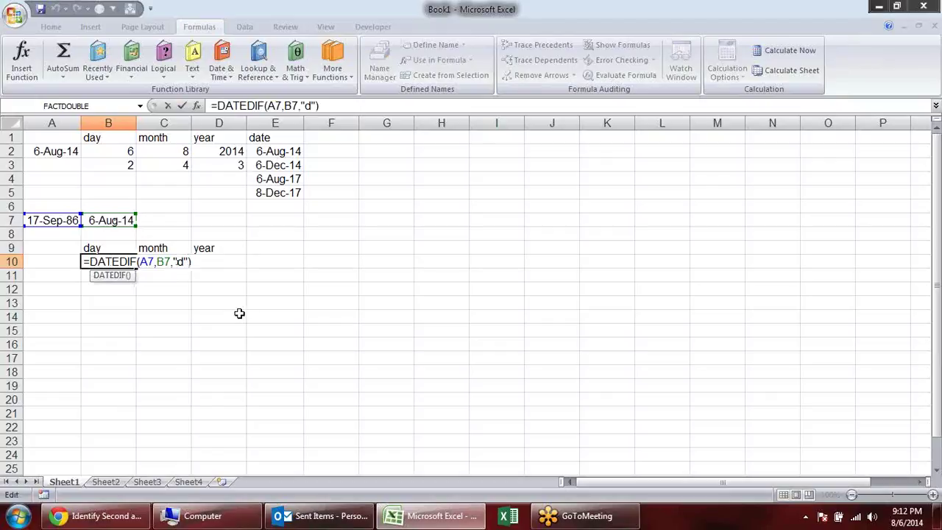
{"action": "type", "text": "m"}
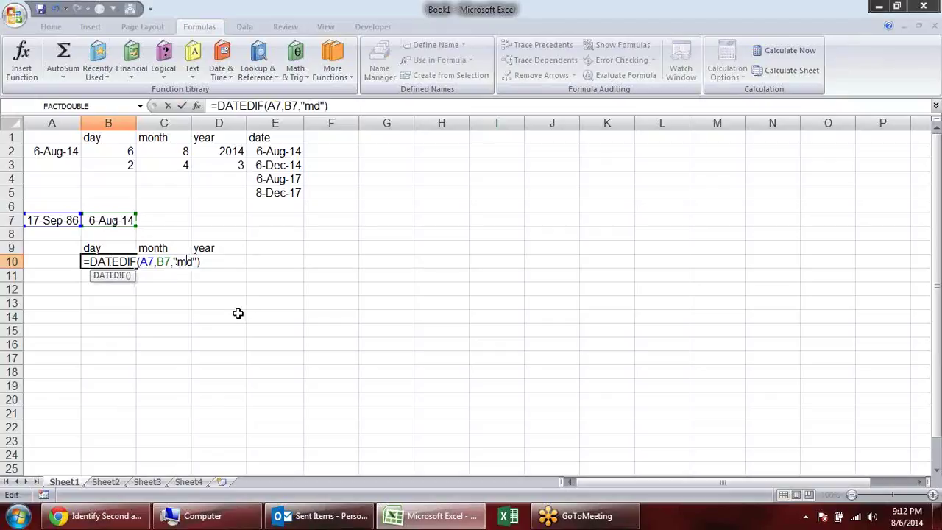
{"action": "key", "text": "Return"}
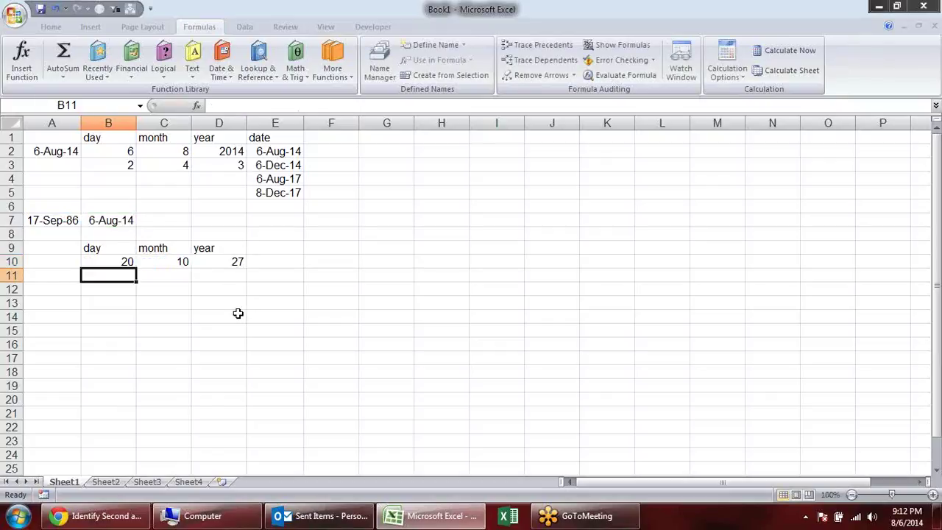
{"action": "left_click", "coordinate": [212, 261]}
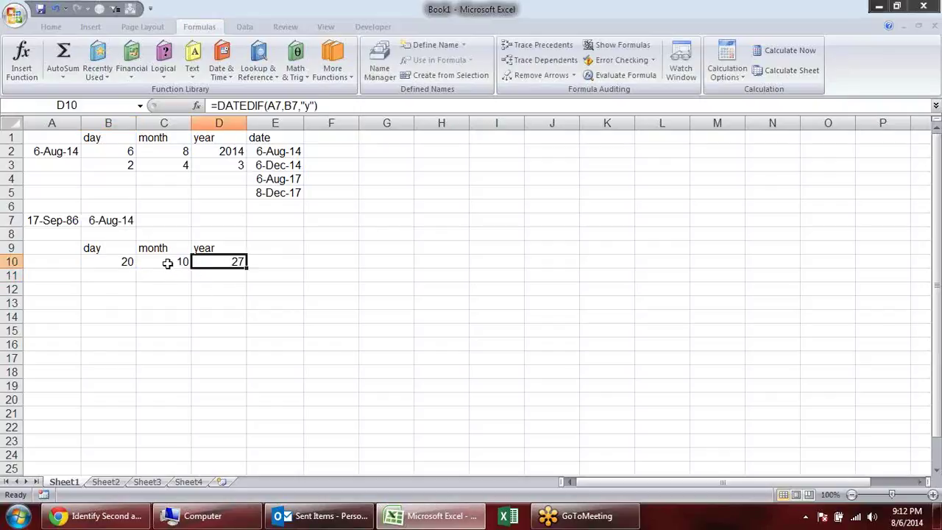
{"action": "left_click", "coordinate": [171, 261]}
{"action": "left_click", "coordinate": [85, 263]}
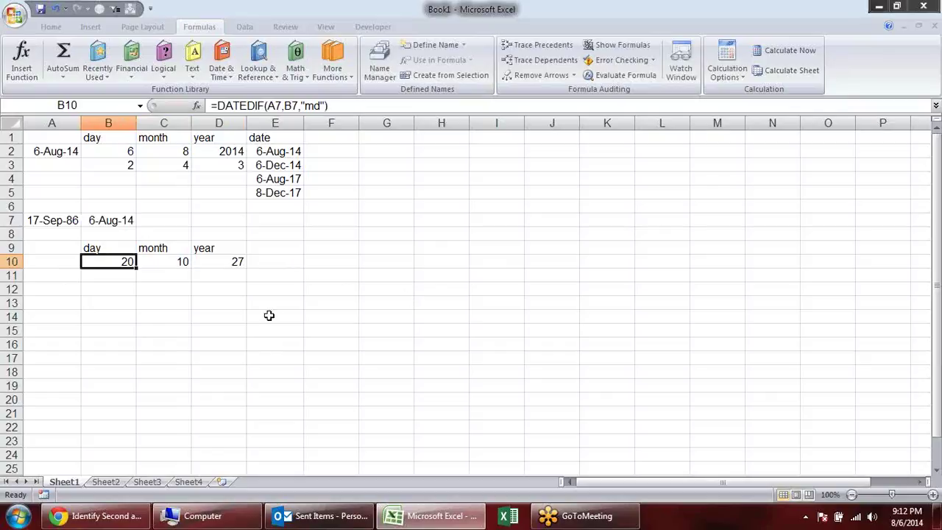
Step: Search Google for techonthenet and open the site's Excel section
{"action": "left_click", "coordinate": [131, 518]}
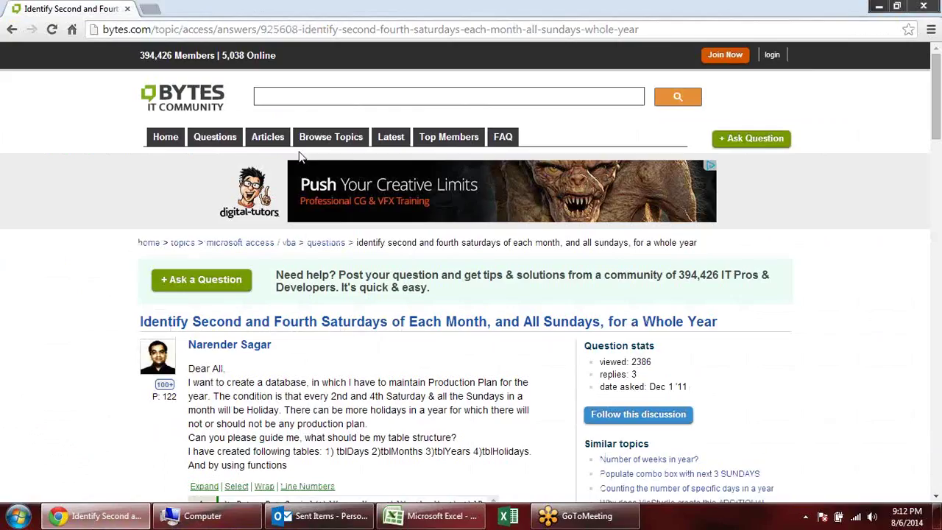
{"action": "left_click", "coordinate": [266, 29]}
{"action": "type", "text": "g"}
{"action": "key", "text": "Return"}
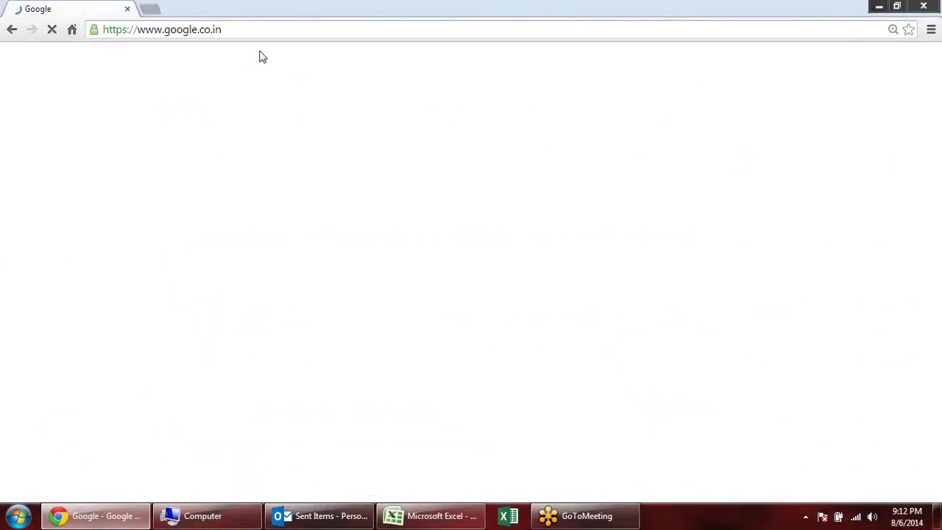
{"action": "type", "text": "tech"}
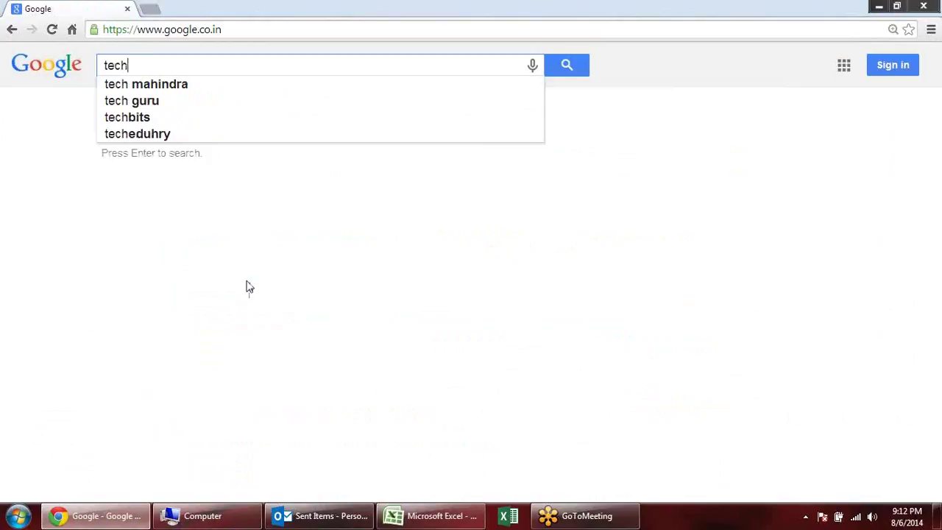
{"action": "type", "text": "on"}
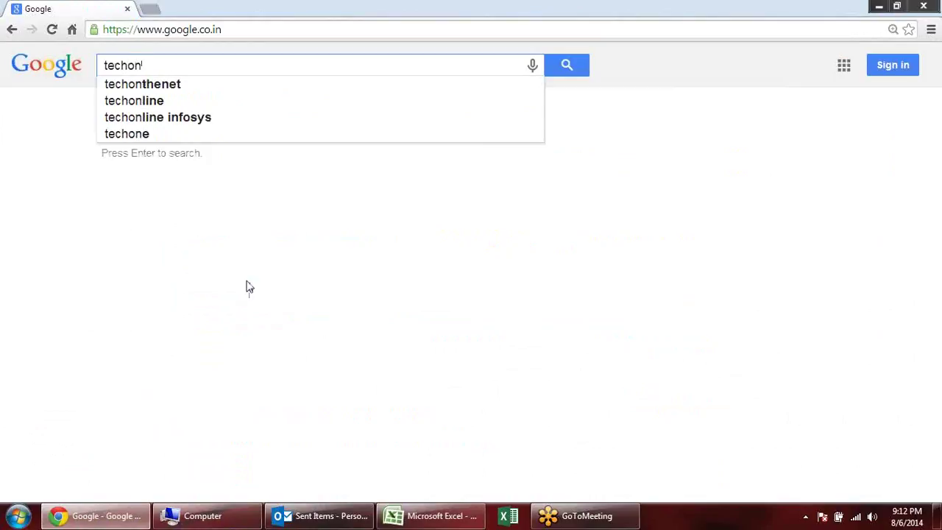
{"action": "type", "text": "thenet"}
{"action": "key", "text": "Return"}
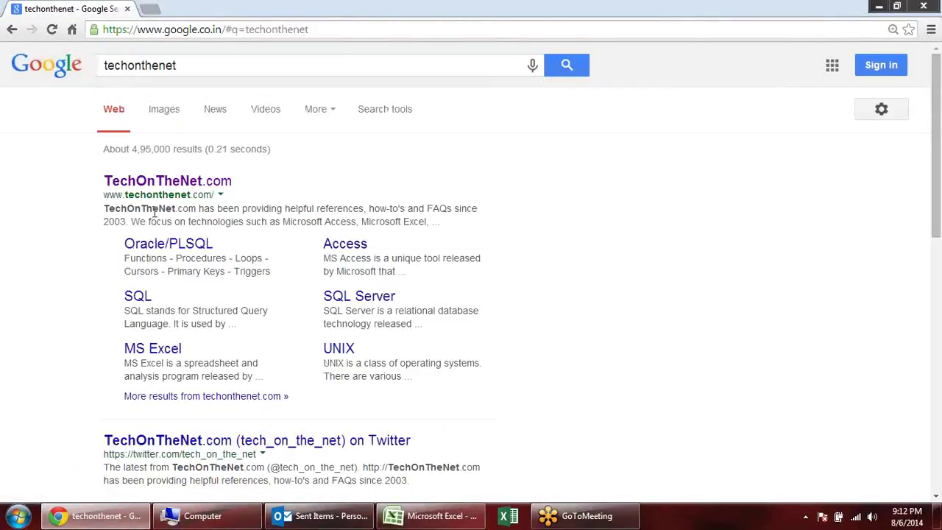
{"action": "left_click", "coordinate": [180, 184]}
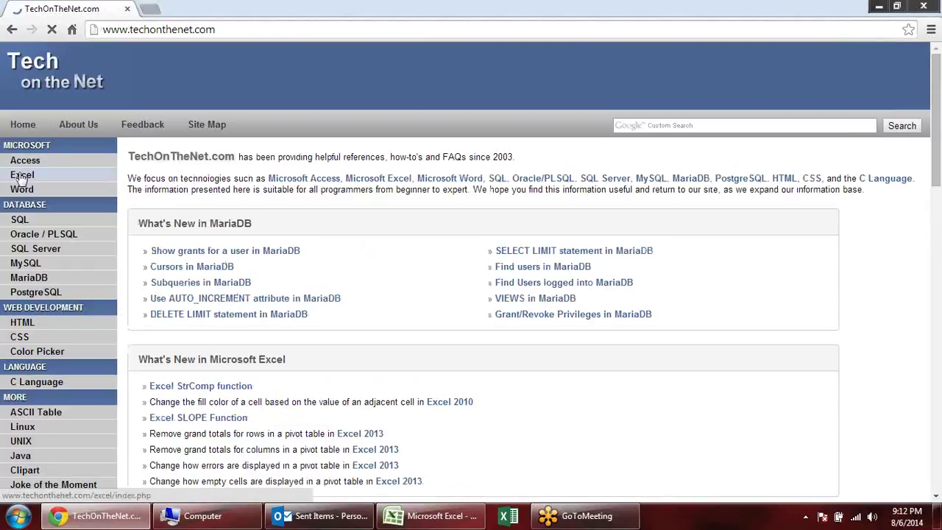
{"action": "left_click", "coordinate": [32, 178]}
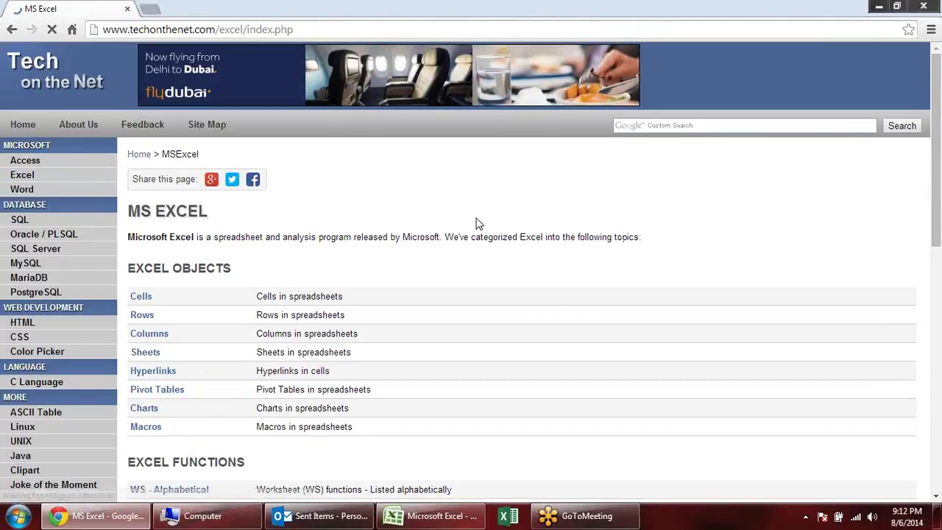
Step: Open TechOnTheNet's Excel worksheet functions listed by category
{"action": "scroll", "coordinate": [471, 224], "scroll_direction": "down", "scroll_amount": 1}
{"action": "scroll", "coordinate": [466, 229], "scroll_direction": "down", "scroll_amount": 1}
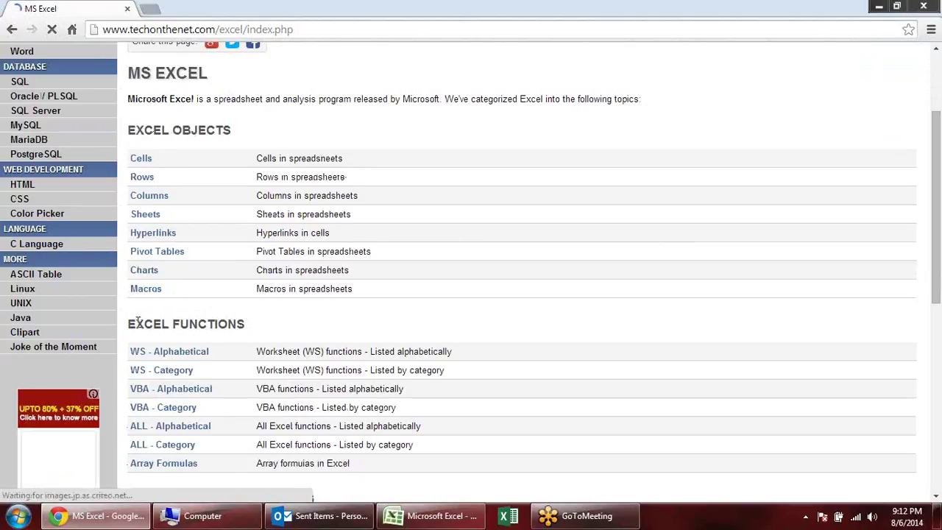
{"action": "left_click_drag", "start_coordinate": [137, 322], "coordinate": [301, 327]}
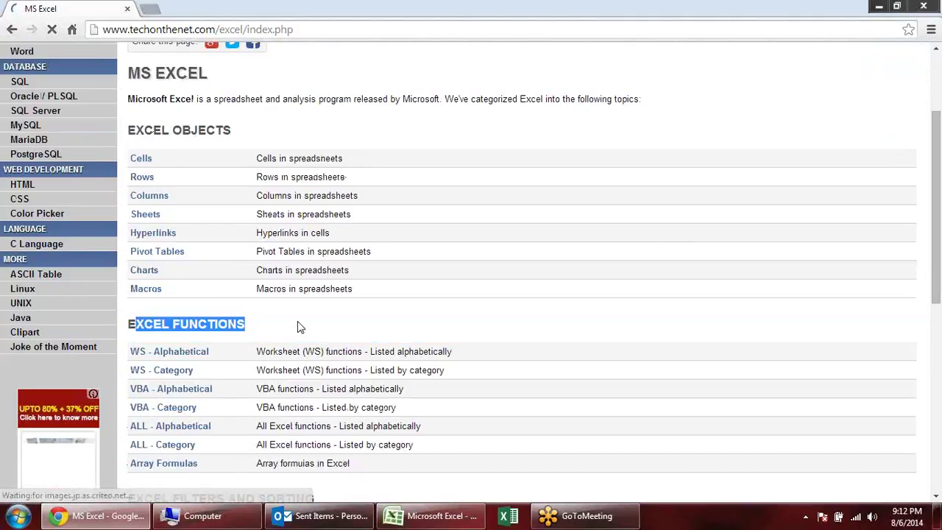
{"action": "scroll", "coordinate": [300, 326], "scroll_direction": "down", "scroll_amount": 2}
{"action": "left_click", "coordinate": [235, 212]}
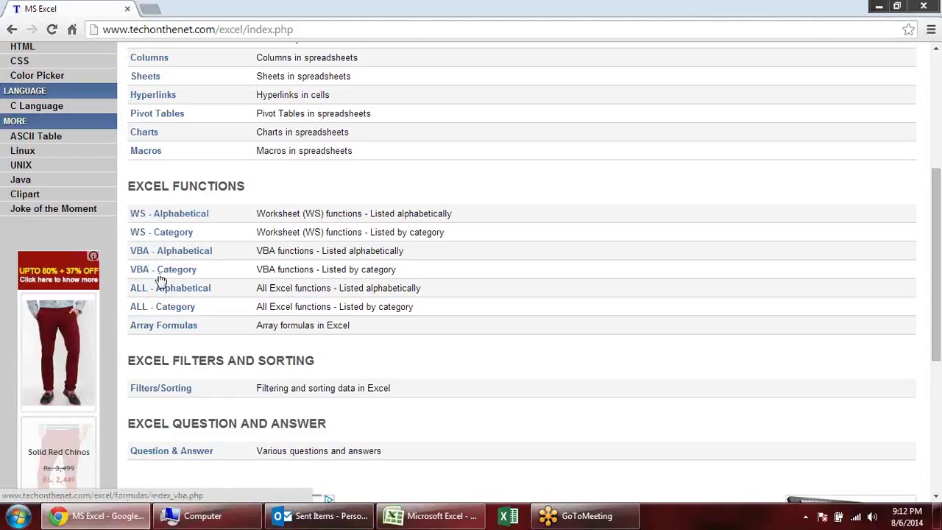
{"action": "left_click", "coordinate": [173, 233]}
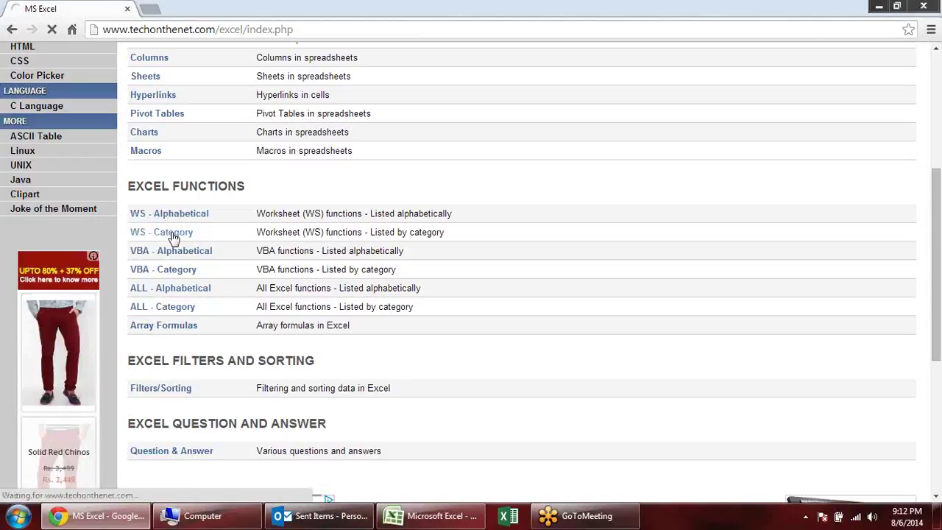
Step: Scroll down the category list to the Date / Time functions section
{"action": "scroll", "coordinate": [286, 217], "scroll_direction": "down", "scroll_amount": 3}
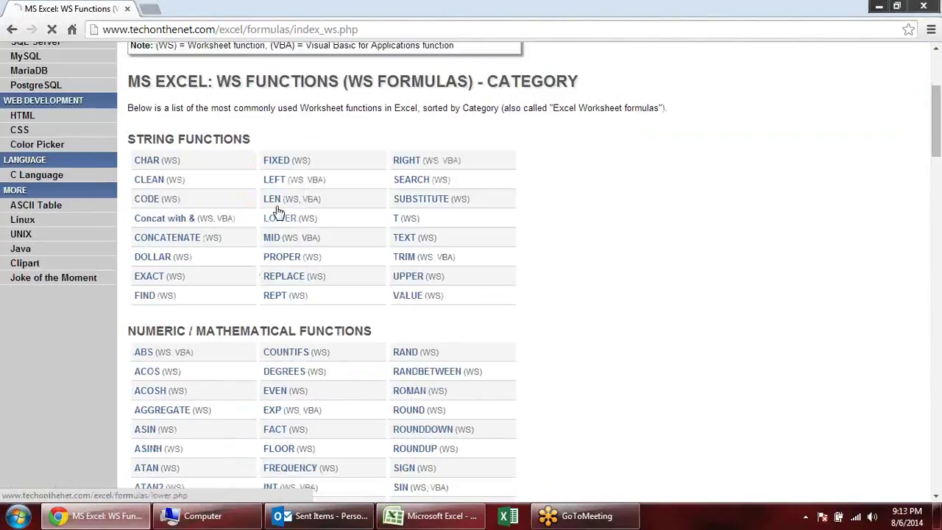
{"action": "left_click_drag", "start_coordinate": [131, 157], "coordinate": [581, 308]}
{"action": "left_click", "coordinate": [581, 308]}
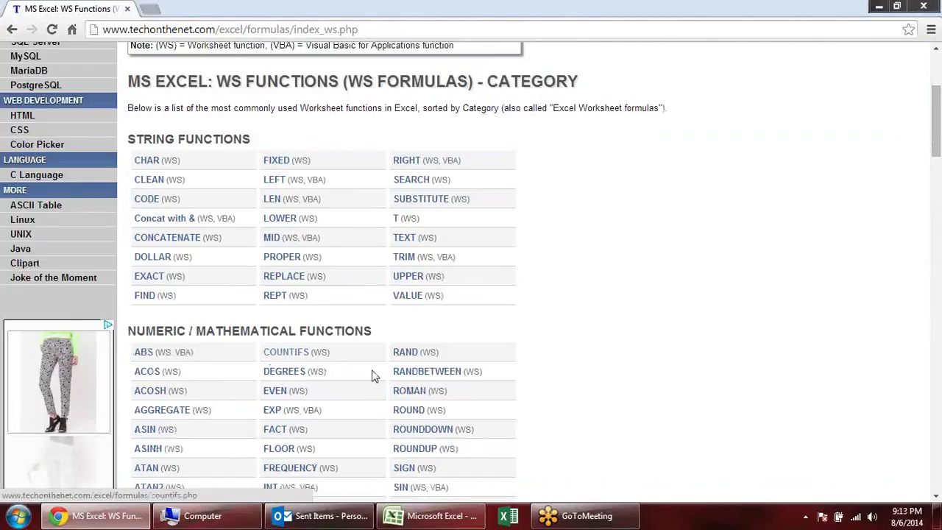
{"action": "scroll", "coordinate": [479, 412], "scroll_direction": "down", "scroll_amount": 2}
{"action": "scroll", "coordinate": [480, 412], "scroll_direction": "down", "scroll_amount": 2}
{"action": "scroll", "coordinate": [412, 331], "scroll_direction": "down", "scroll_amount": 5}
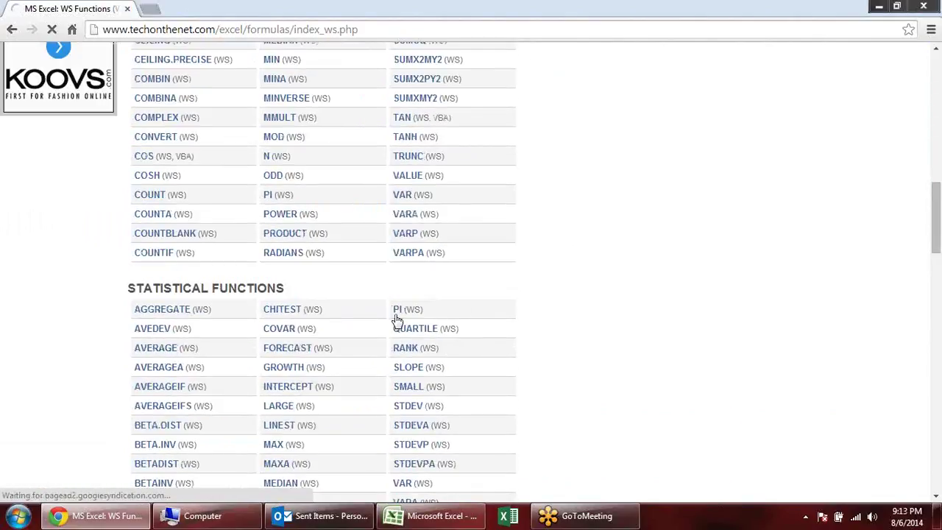
{"action": "scroll", "coordinate": [396, 319], "scroll_direction": "down", "scroll_amount": 4}
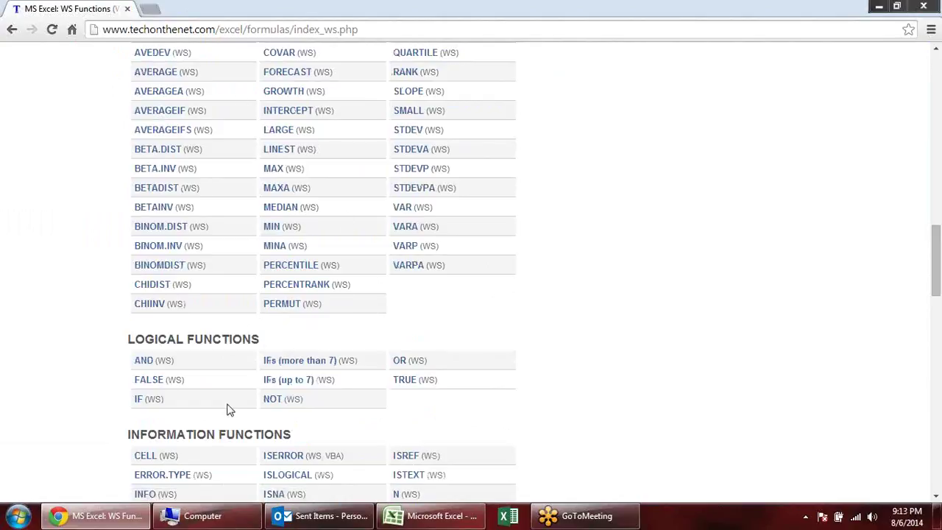
{"action": "scroll", "coordinate": [360, 415], "scroll_direction": "down", "scroll_amount": 2}
{"action": "scroll", "coordinate": [267, 330], "scroll_direction": "down", "scroll_amount": 2}
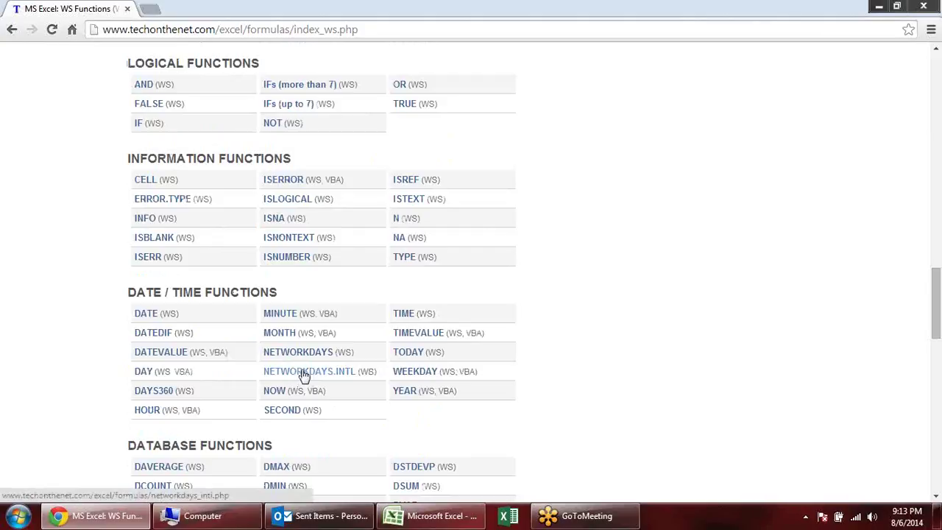
Step: Open TechOnTheNet's DATEDIF function page and read its syntax
{"action": "left_click", "coordinate": [163, 335]}
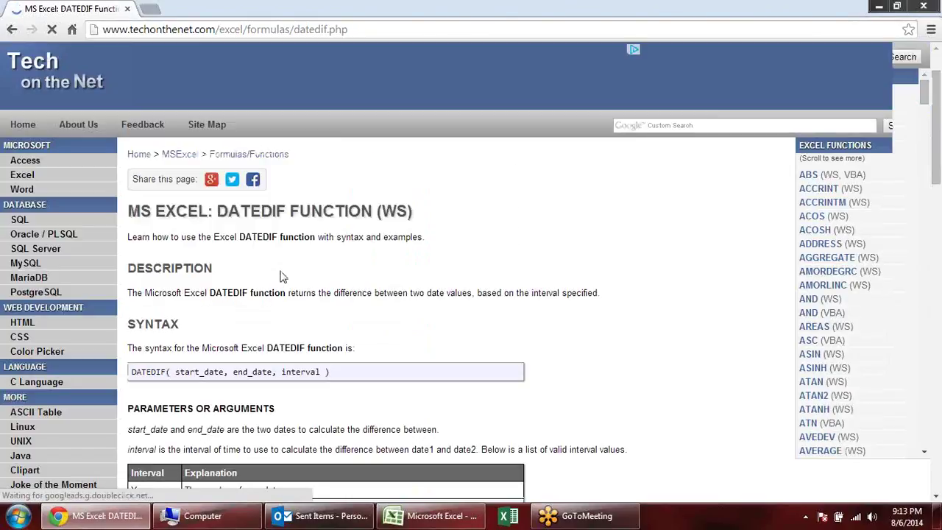
{"action": "scroll", "coordinate": [279, 276], "scroll_direction": "down", "scroll_amount": 2}
{"action": "left_click_drag", "start_coordinate": [175, 234], "coordinate": [318, 234]}
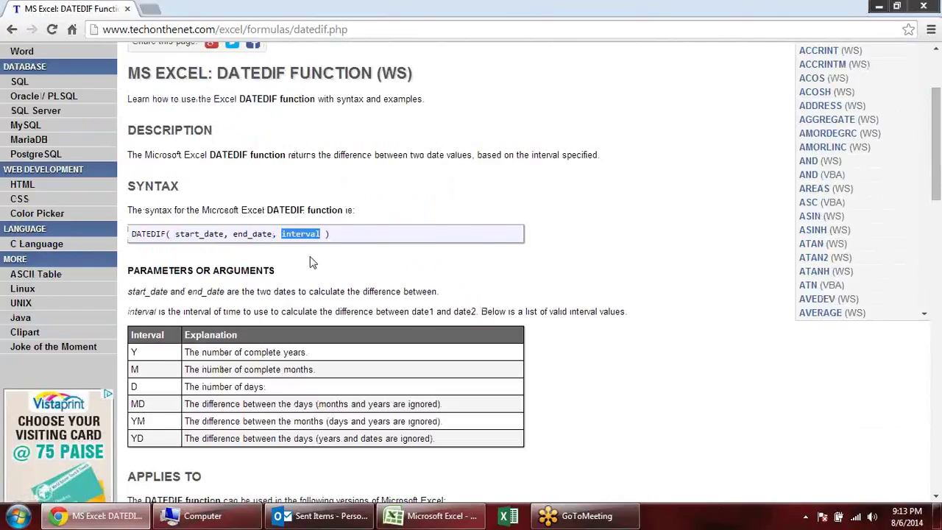
{"action": "scroll", "coordinate": [310, 262], "scroll_direction": "down", "scroll_amount": 1}
{"action": "left_click", "coordinate": [159, 293]}
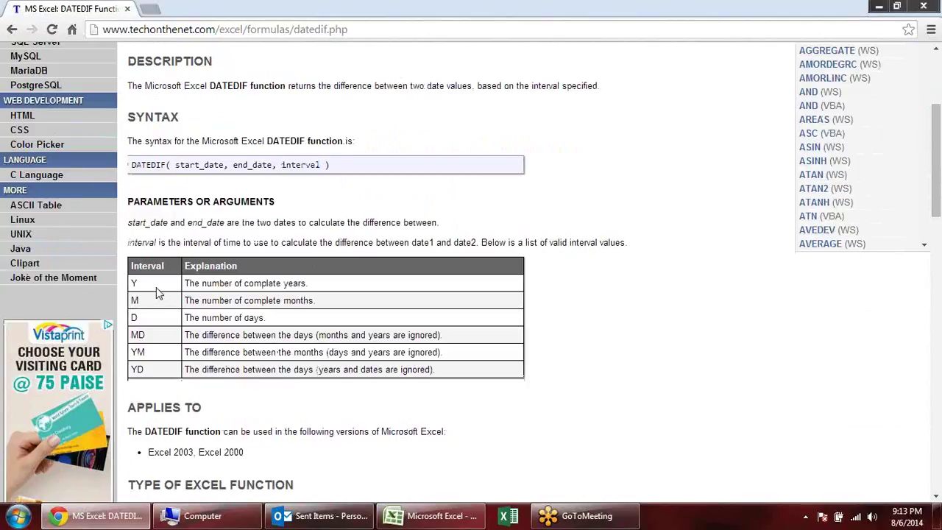
{"action": "scroll", "coordinate": [221, 312], "scroll_direction": "down", "scroll_amount": 1}
Step: Review the DATEDIF interval codes Y, M, D, MD, YM and YD, then return to Excel
{"action": "double_click", "coordinate": [145, 211]}
{"action": "left_click_drag", "start_coordinate": [186, 213], "coordinate": [319, 213]}
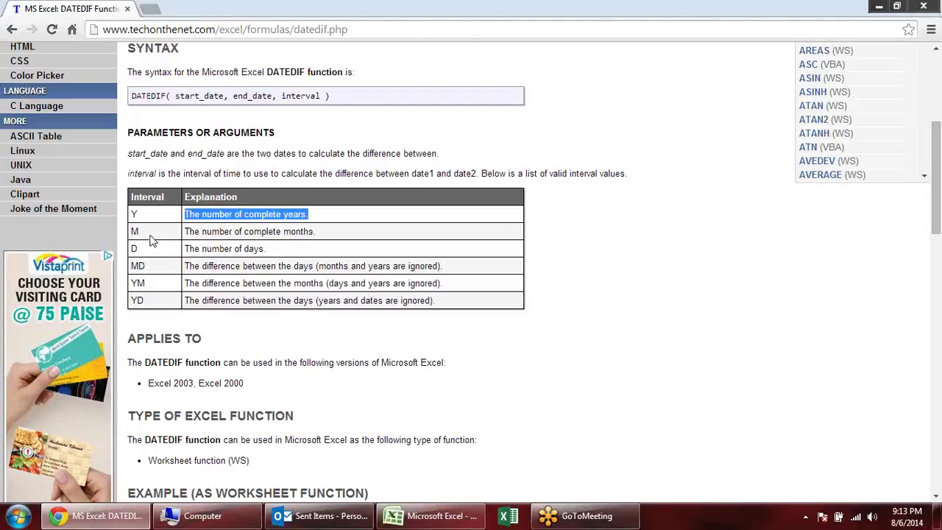
{"action": "left_click_drag", "start_coordinate": [131, 235], "coordinate": [136, 224]}
{"action": "left_click_drag", "start_coordinate": [219, 230], "coordinate": [304, 231]}
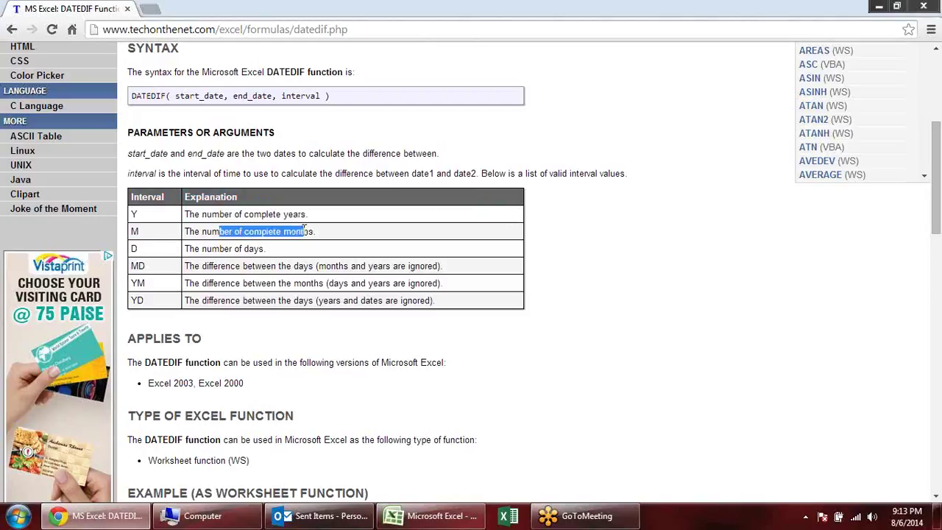
{"action": "left_click_drag", "start_coordinate": [183, 248], "coordinate": [253, 248]}
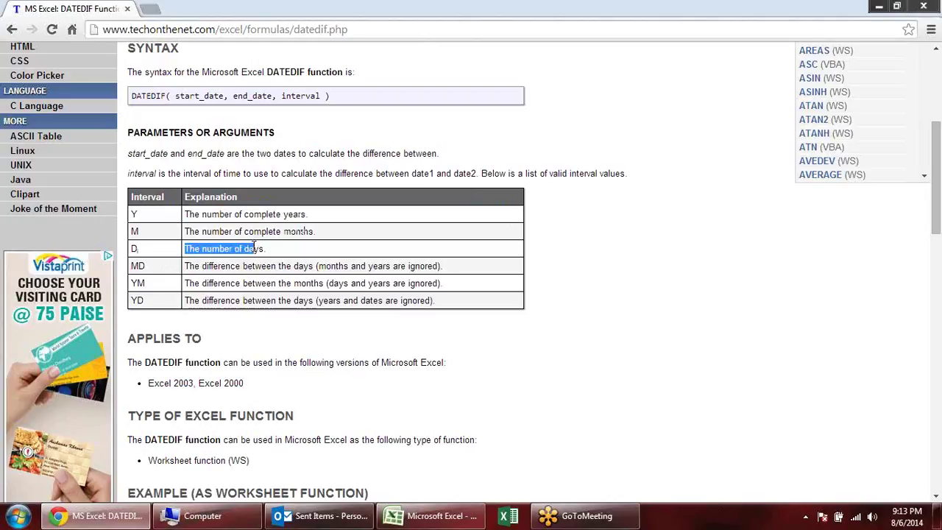
{"action": "left_click", "coordinate": [149, 271]}
{"action": "left_click_drag", "start_coordinate": [201, 266], "coordinate": [315, 266]}
{"action": "left_click", "coordinate": [321, 268]}
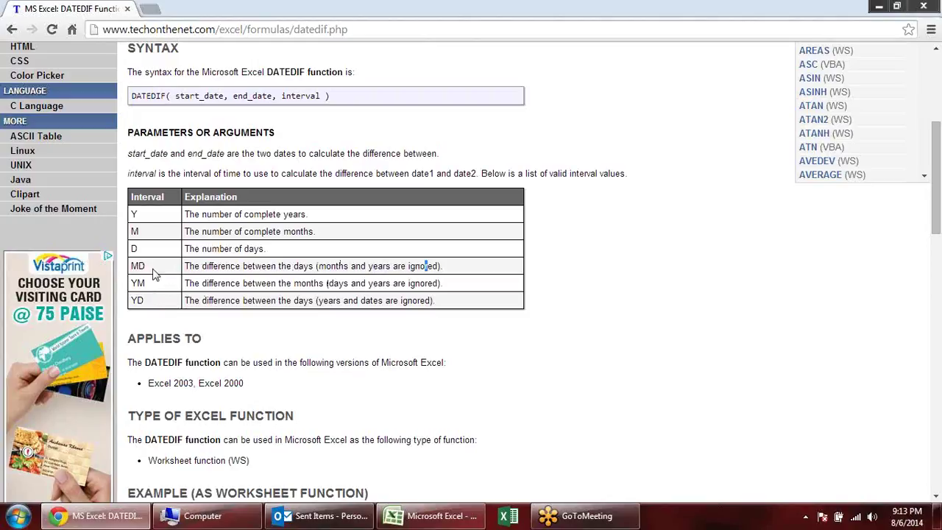
{"action": "left_click_drag", "start_coordinate": [130, 286], "coordinate": [153, 282]}
{"action": "left_click", "coordinate": [244, 282]}
{"action": "left_click_drag", "start_coordinate": [244, 282], "coordinate": [374, 298]}
{"action": "left_click", "coordinate": [374, 298]}
{"action": "scroll", "coordinate": [165, 292], "scroll_direction": "down", "scroll_amount": 1}
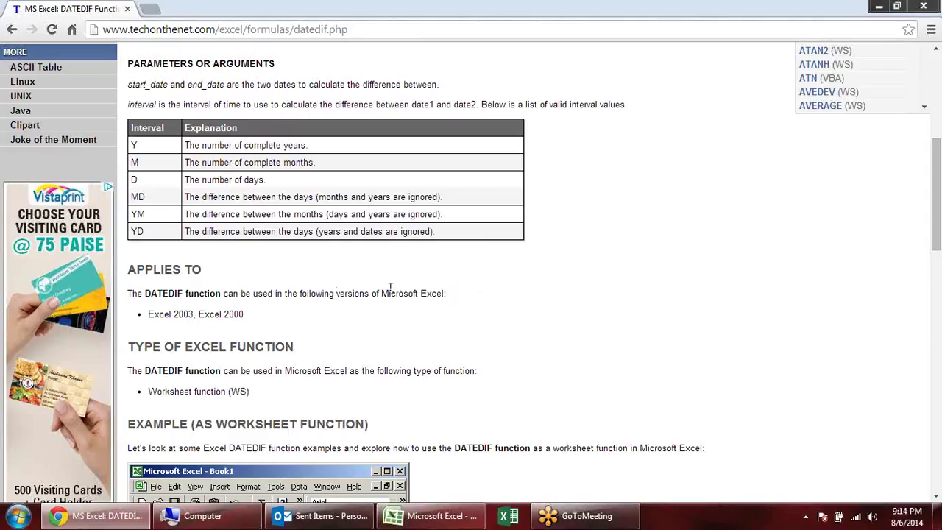
{"action": "key", "text": "alt+Tab"}
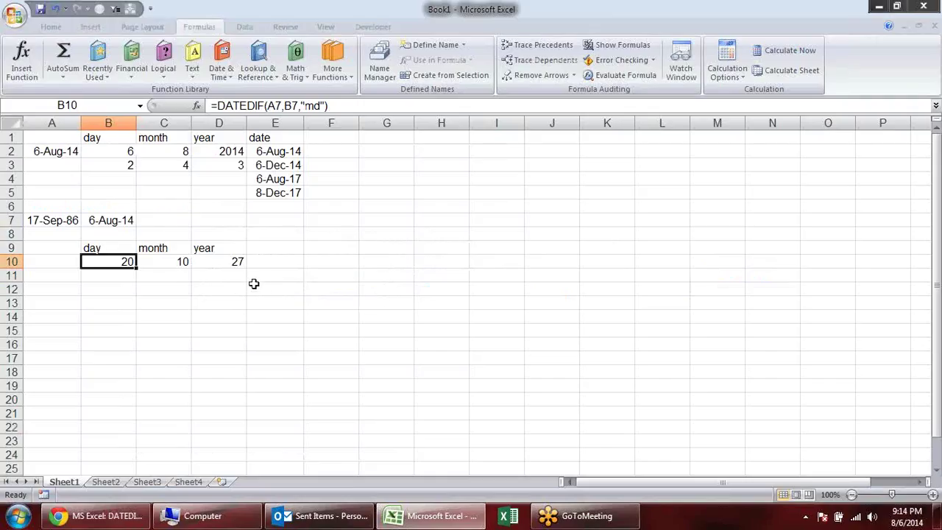
Step: Shorten the interval code in B10's DATEDIF formula so the cell shows 136
{"action": "key", "text": "F2"}
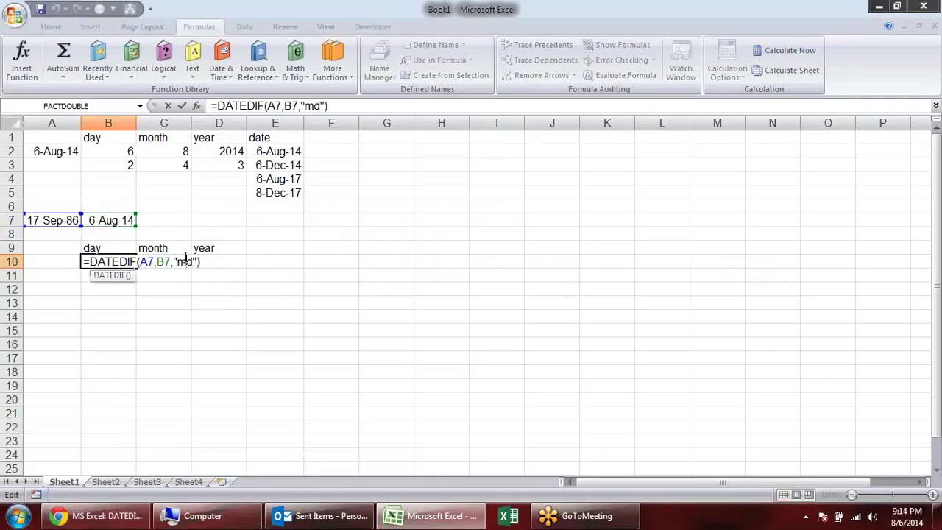
{"action": "key", "text": "BackSpace"}
{"action": "key", "text": "Return"}
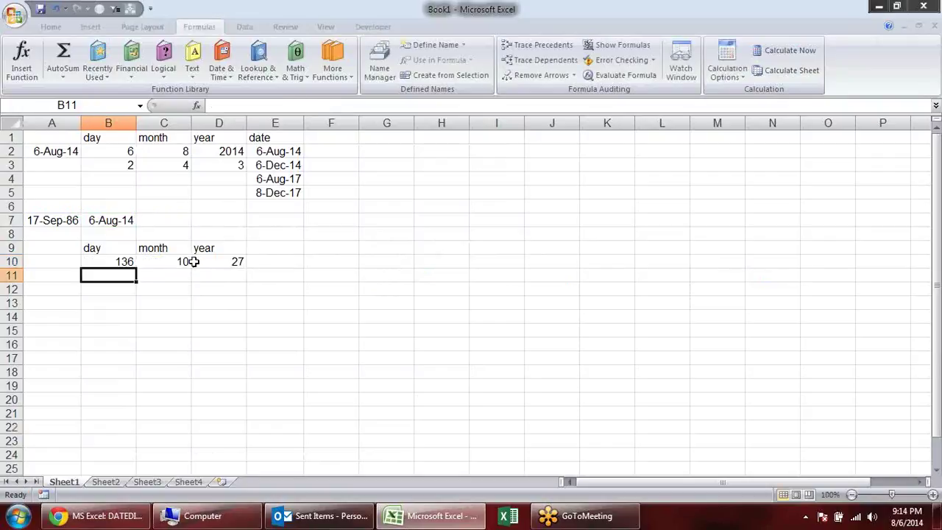
{"action": "left_click", "coordinate": [237, 261]}
{"action": "left_click", "coordinate": [122, 261]}
Step: Restore the "md" interval in B10 so it shows 20 days again
{"action": "double_click", "coordinate": [131, 261]}
{"action": "left_click", "coordinate": [182, 262]}
{"action": "key", "text": "BackSpace"}
{"action": "type", "text": "md\")"}
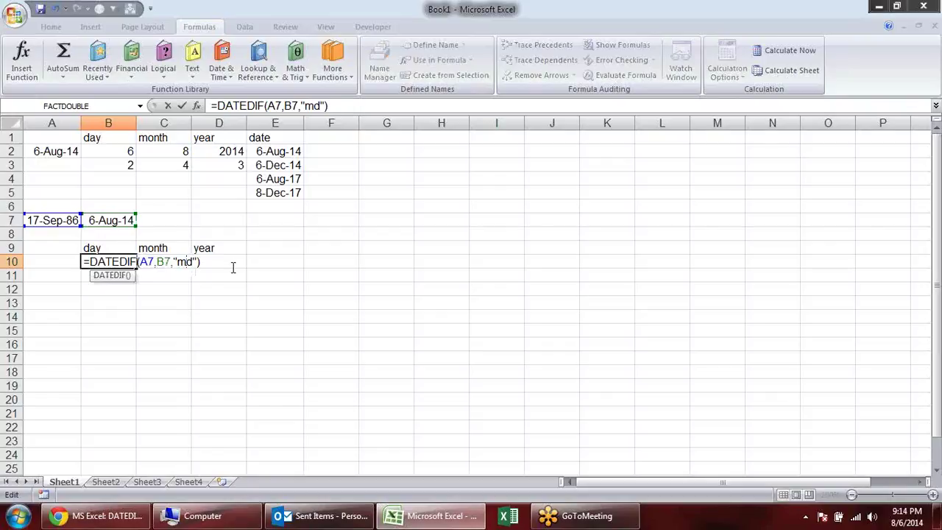
{"action": "key", "text": "Return"}
{"action": "left_click", "coordinate": [213, 274]}
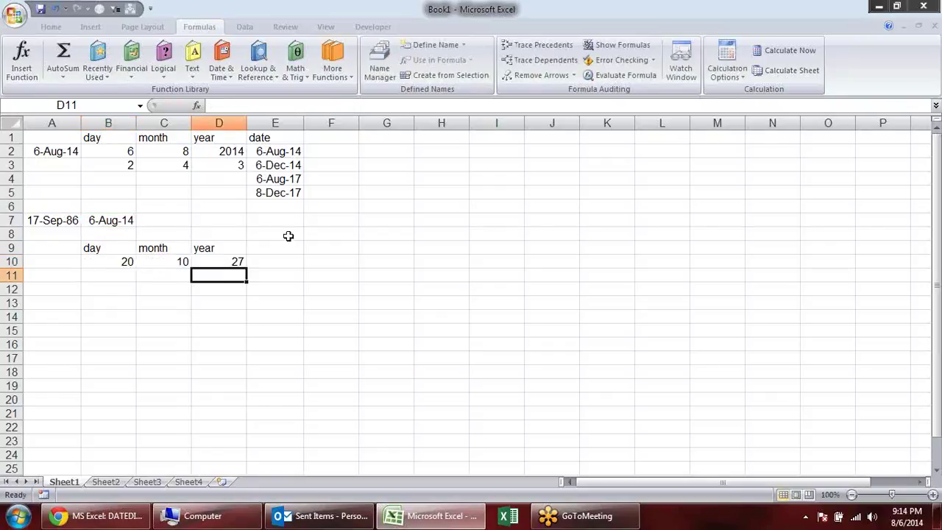
Step: Review the DATEDIF example formulas and their results in Chrome
{"action": "key", "text": "alt+Tab"}
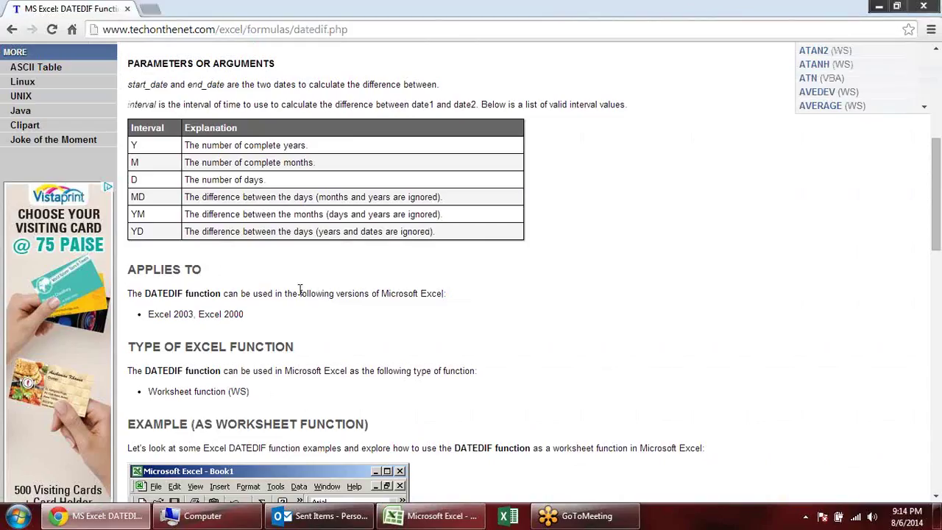
{"action": "scroll", "coordinate": [262, 321], "scroll_direction": "down", "scroll_amount": 4}
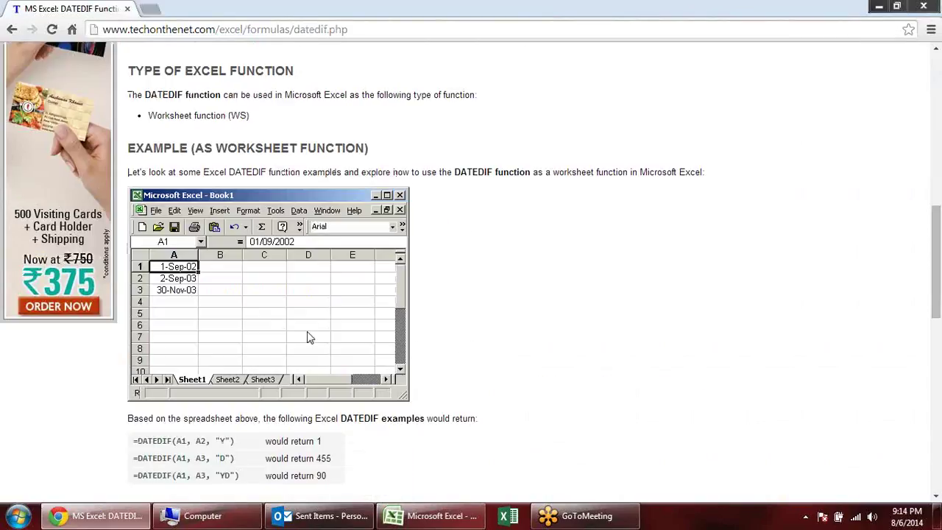
{"action": "scroll", "coordinate": [310, 336], "scroll_direction": "down", "scroll_amount": 2}
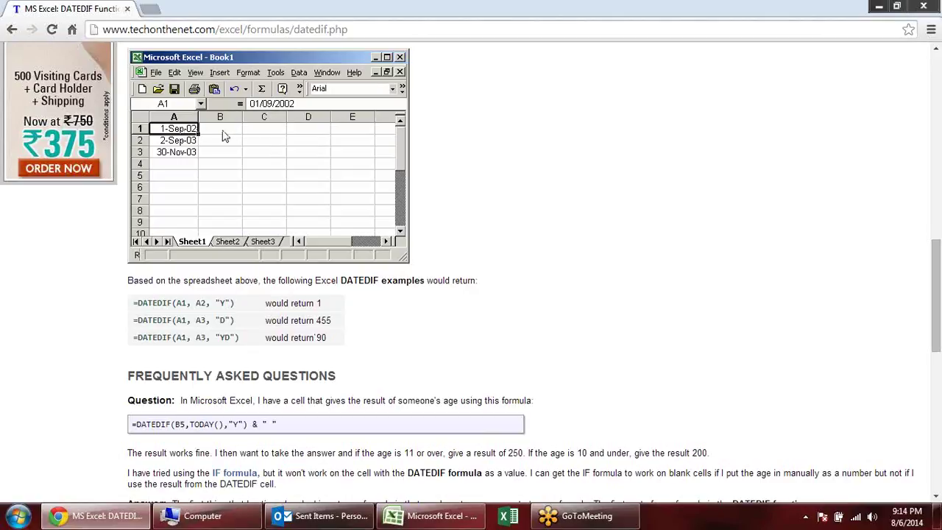
{"action": "left_click_drag", "start_coordinate": [168, 302], "coordinate": [240, 332]}
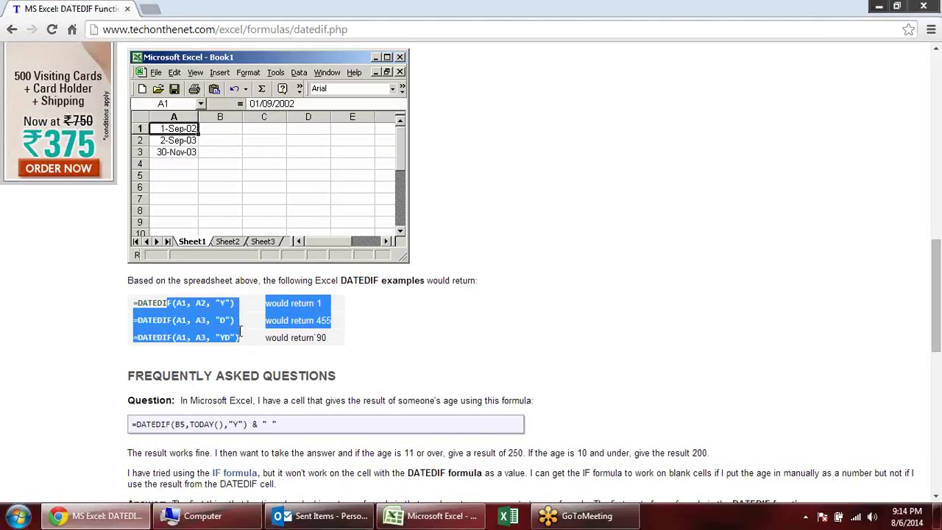
{"action": "left_click", "coordinate": [331, 321]}
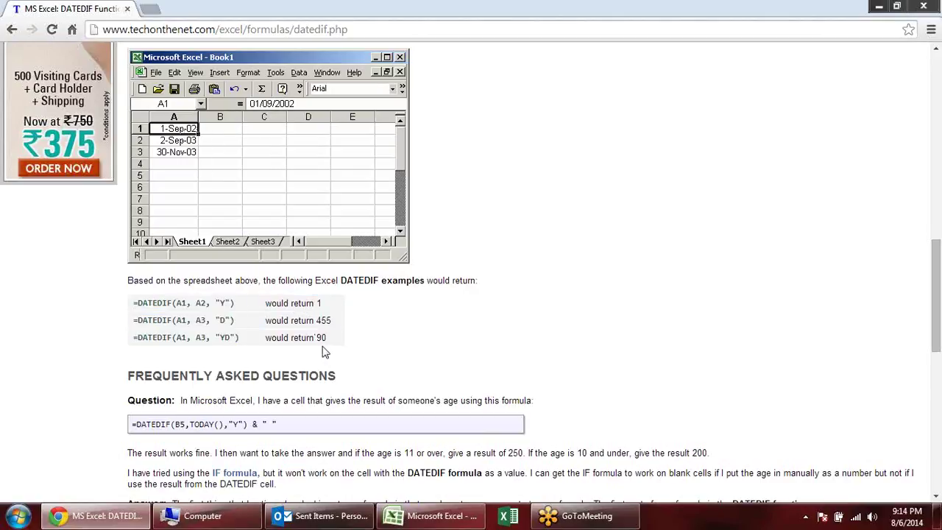
Step: Read the DATEDIF FAQ, go back to the function index, and return to Excel
{"action": "scroll", "coordinate": [335, 347], "scroll_direction": "down", "scroll_amount": 2}
{"action": "left_click_drag", "start_coordinate": [179, 286], "coordinate": [251, 286]}
{"action": "left_click_drag", "start_coordinate": [180, 389], "coordinate": [249, 389]}
{"action": "scroll", "coordinate": [361, 381], "scroll_direction": "down", "scroll_amount": 2}
{"action": "scroll", "coordinate": [361, 381], "scroll_direction": "down", "scroll_amount": 2}
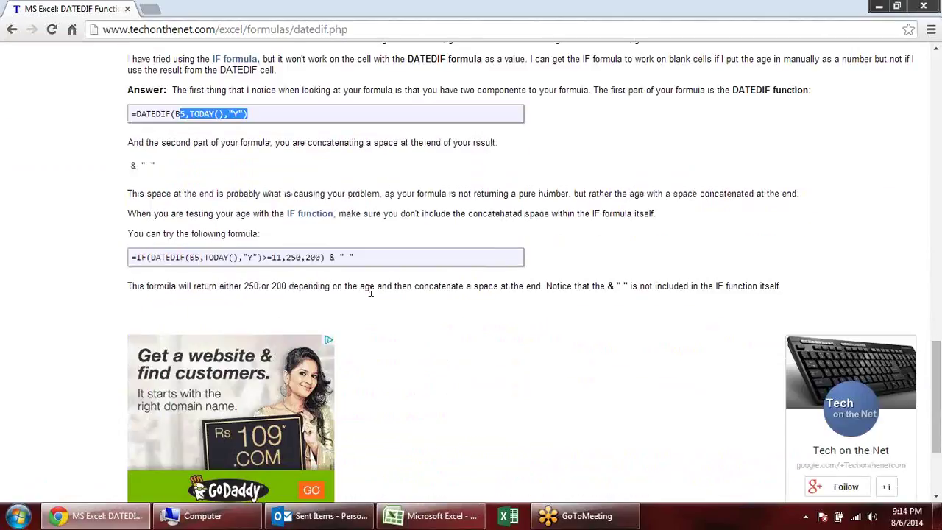
{"action": "scroll", "coordinate": [390, 319], "scroll_direction": "up", "scroll_amount": 5}
{"action": "scroll", "coordinate": [394, 317], "scroll_direction": "up", "scroll_amount": 4}
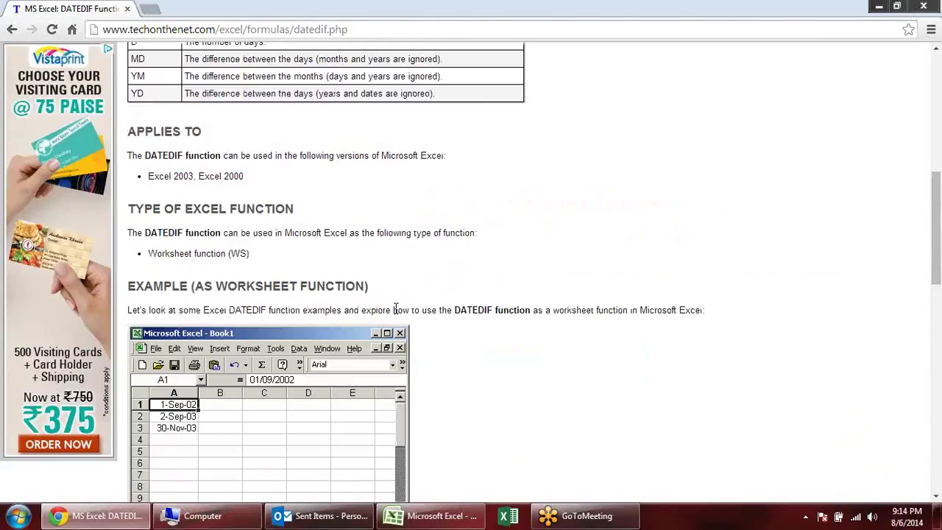
{"action": "scroll", "coordinate": [396, 313], "scroll_direction": "up", "scroll_amount": 6}
{"action": "left_click", "coordinate": [12, 29]}
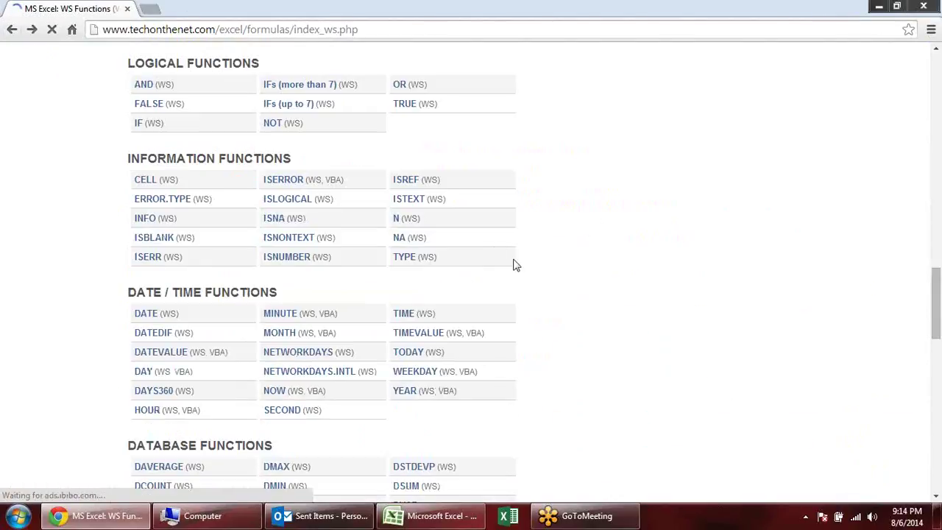
{"action": "scroll", "coordinate": [540, 257], "scroll_direction": "down", "scroll_amount": 1}
{"action": "key", "text": "alt+Tab"}
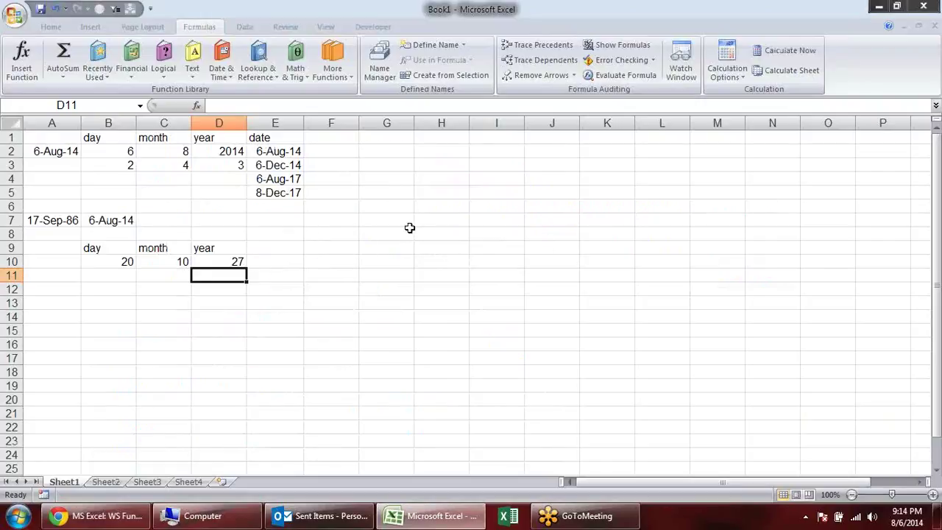
Step: Put today's date, shown as 6-Aug-14, in F9 and 20 workdays in G9
{"action": "left_click", "coordinate": [334, 251]}
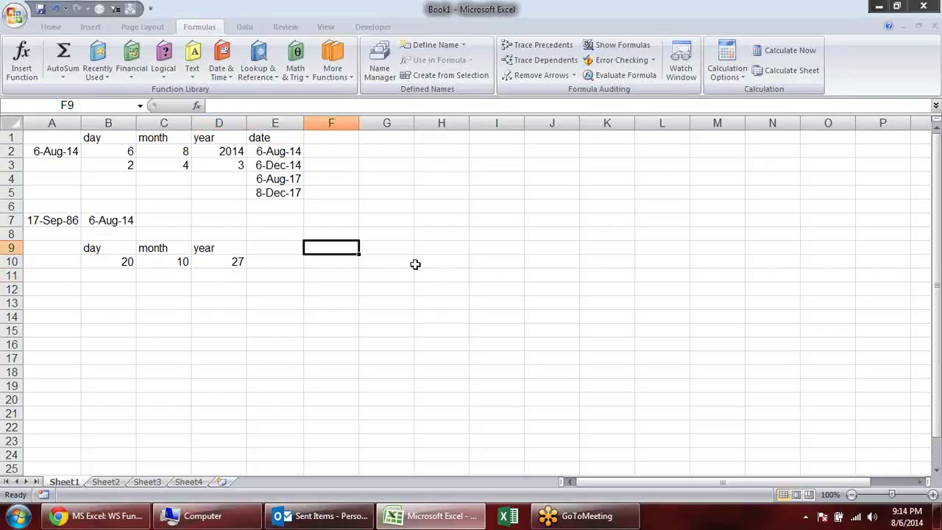
{"action": "key", "text": "ctrl+semicolon"}
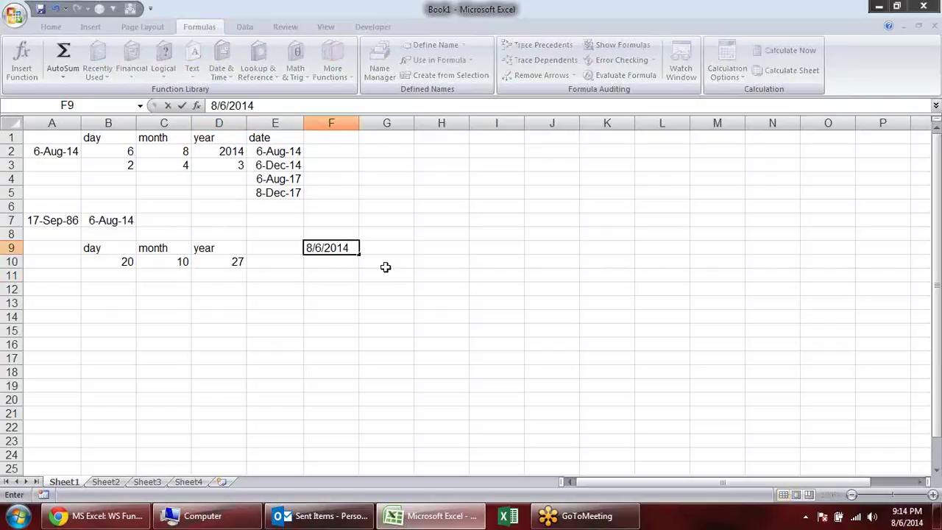
{"action": "key", "text": "Return"}
{"action": "key", "text": "Up"}
{"action": "key", "text": "ctrl+shift+3"}
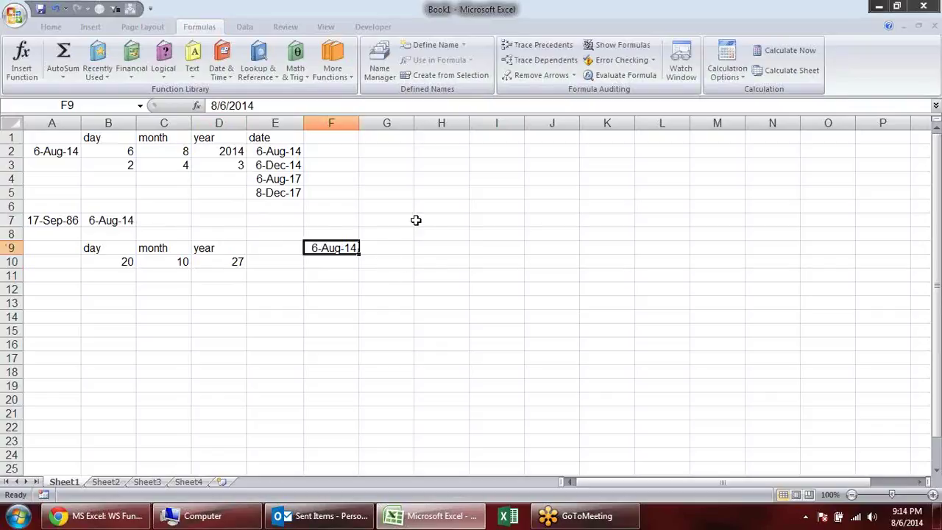
{"action": "left_click", "coordinate": [398, 248]}
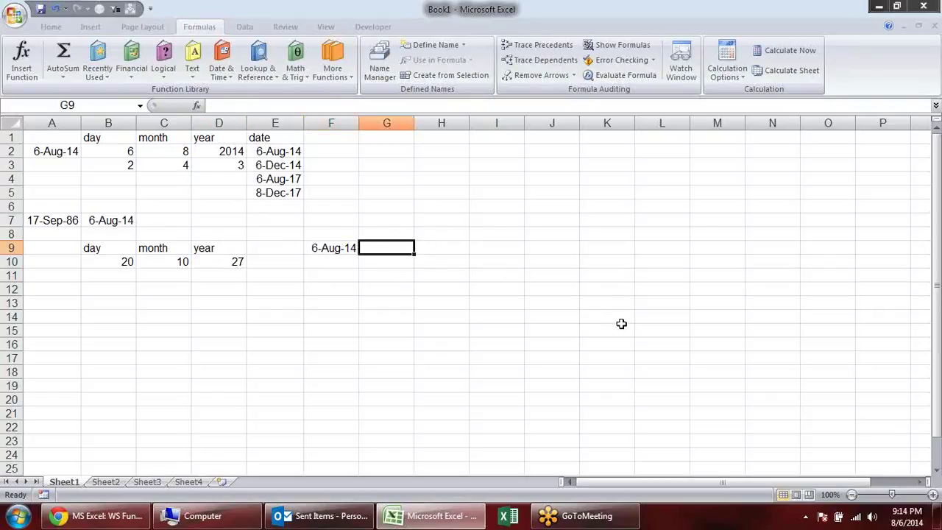
{"action": "type", "text": "20"}
{"action": "key", "text": "Return"}
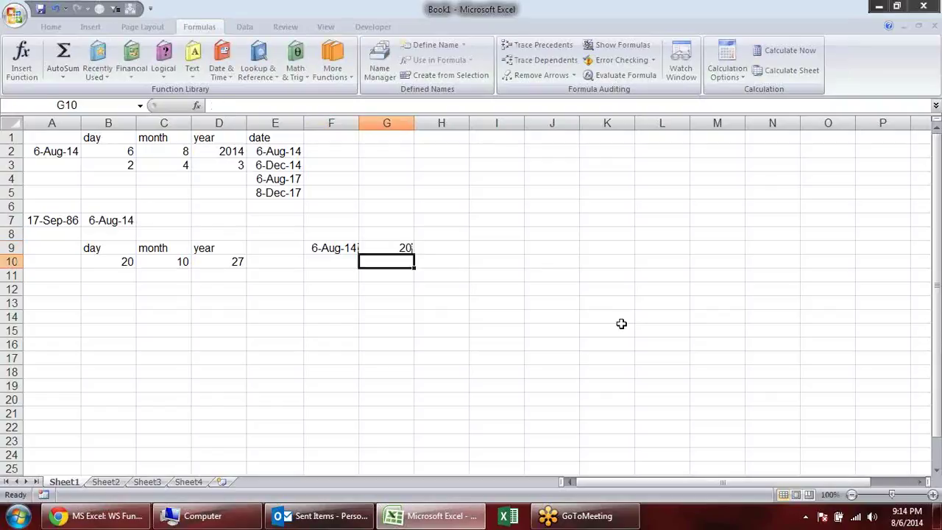
Step: Enter =WORKDAY(F9,G9,L2:L9) in H9 and format it as a date, showing 3-Sep-14
{"action": "left_click", "coordinate": [454, 245]}
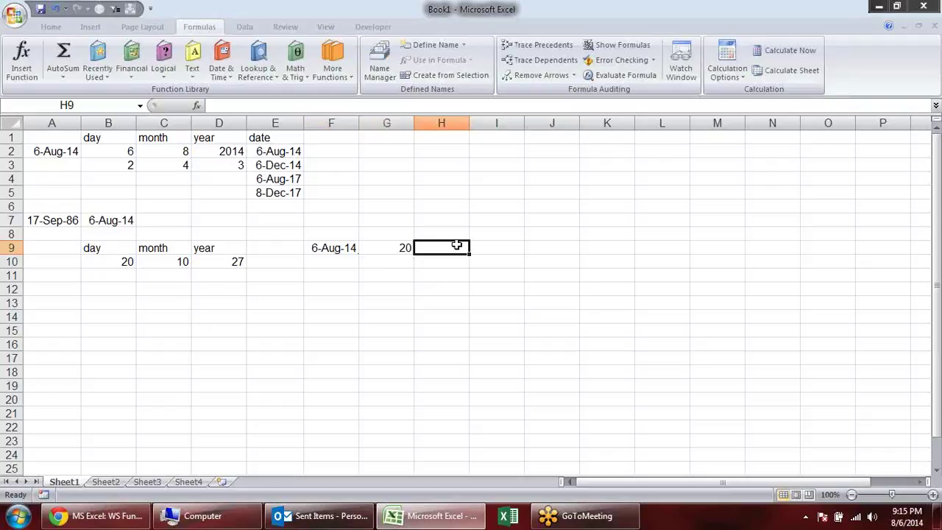
{"action": "type", "text": "="}
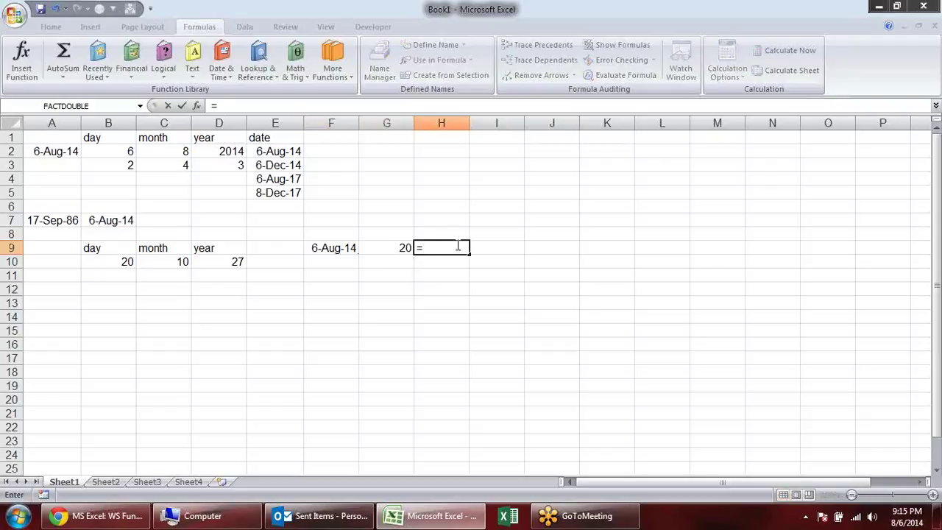
{"action": "type", "text": "work"}
{"action": "key", "text": "Tab"}
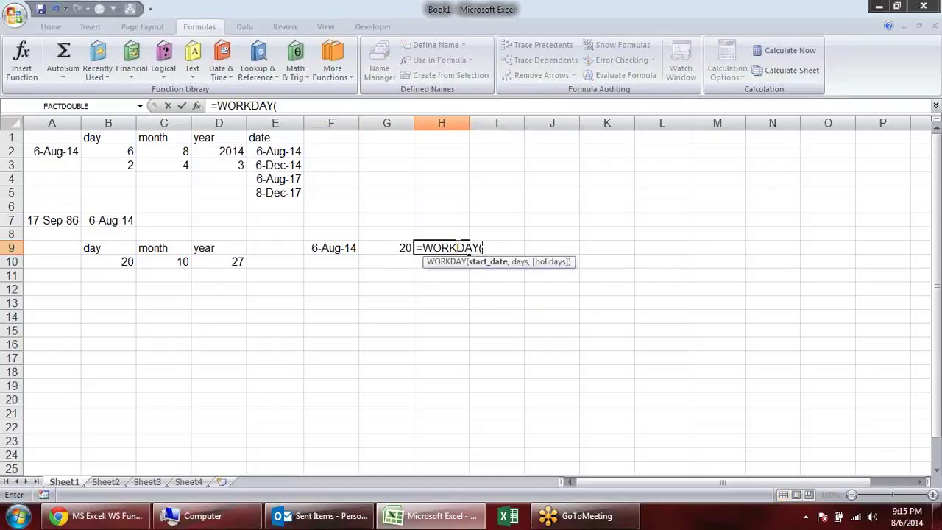
{"action": "left_click", "coordinate": [349, 248]}
{"action": "type", "text": ","}
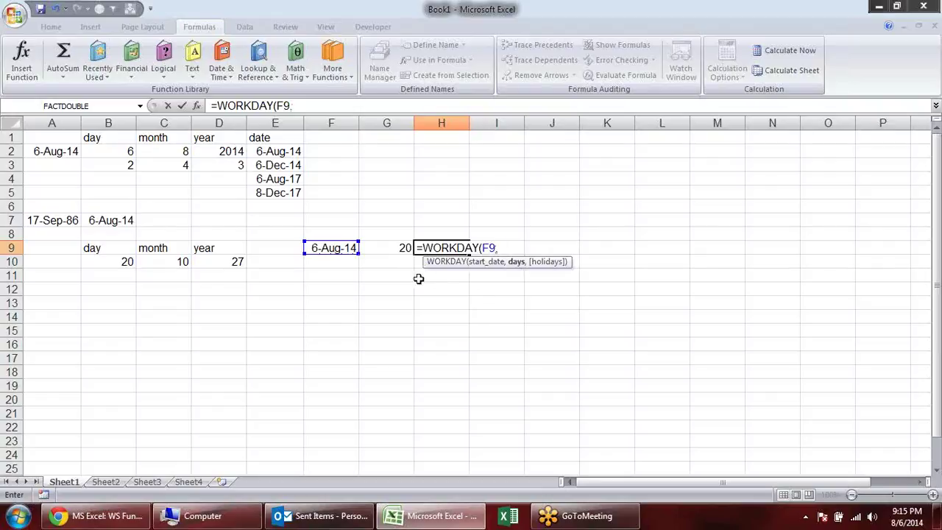
{"action": "left_click", "coordinate": [398, 248]}
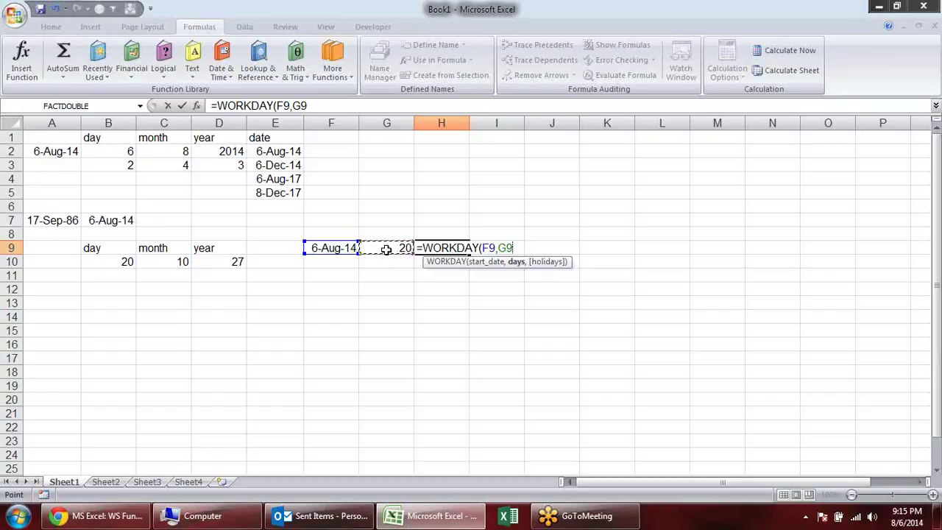
{"action": "type", "text": ","}
{"action": "left_click_drag", "start_coordinate": [644, 151], "coordinate": [644, 246]}
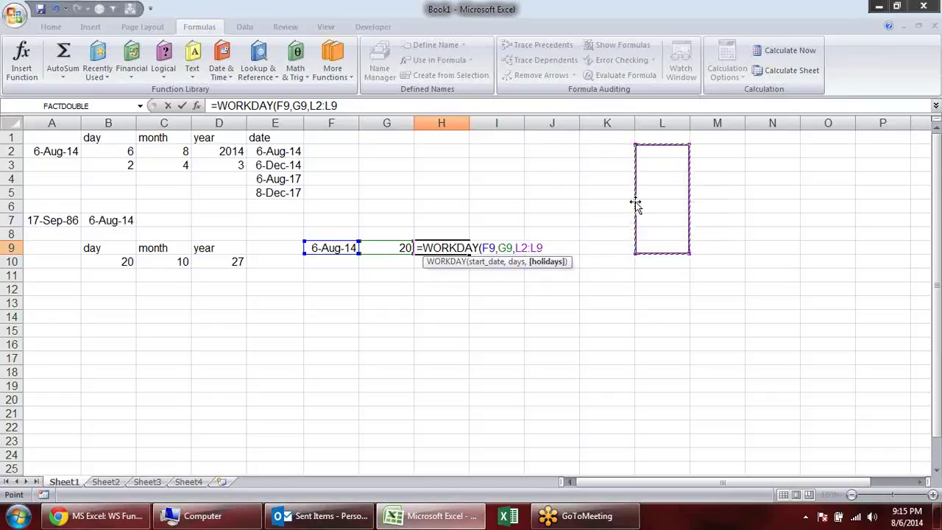
{"action": "type", "text": ")"}
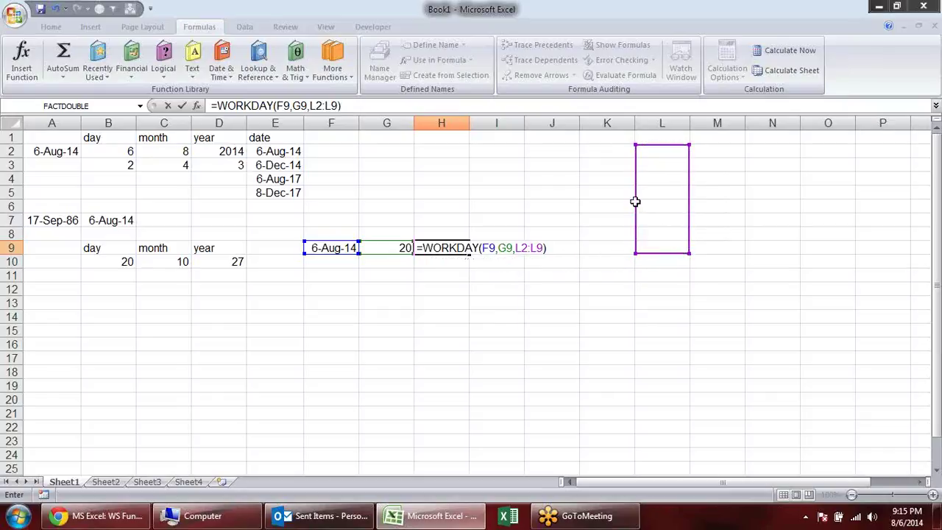
{"action": "key", "text": "Return"}
{"action": "left_click", "coordinate": [434, 249]}
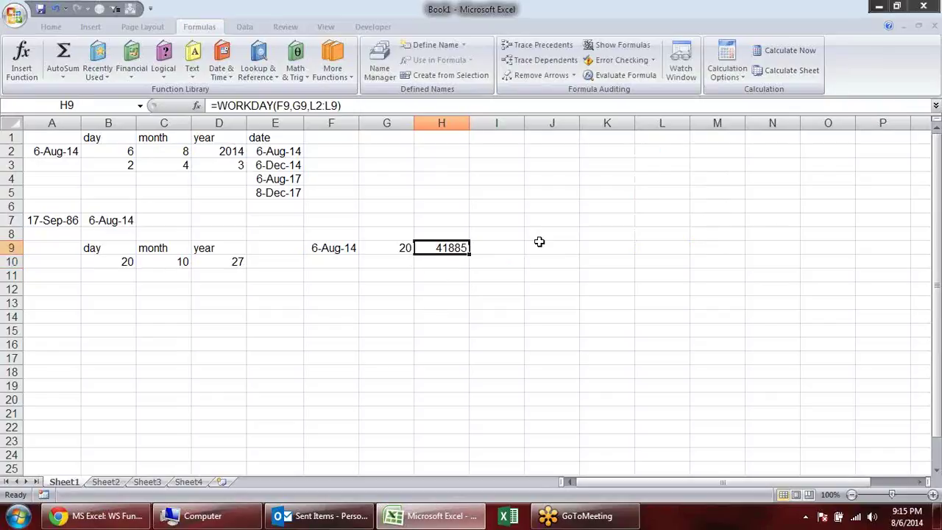
{"action": "key", "text": "ctrl+shift+3"}
{"action": "left_click", "coordinate": [319, 280]}
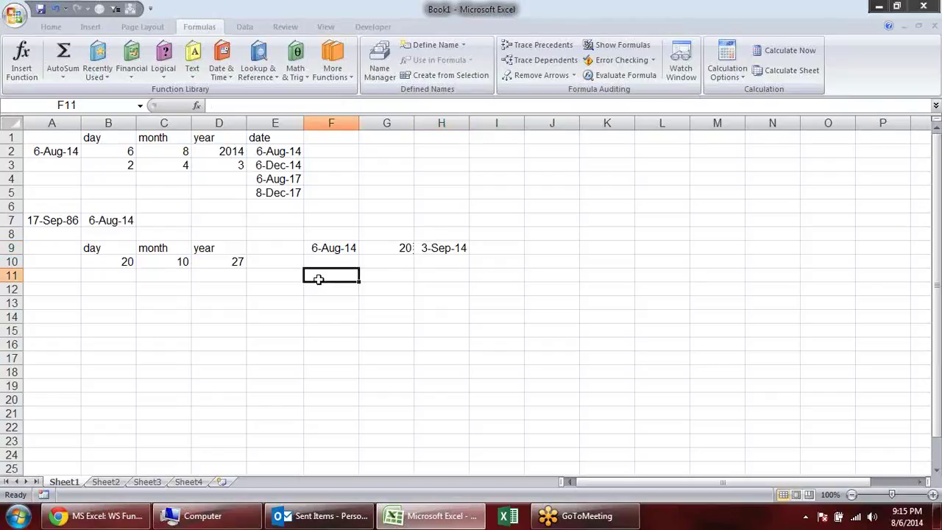
Step: Put today's date 6-Aug-14 in F11 and 12-Dec-14 in G11, both shown as dates
{"action": "left_click", "coordinate": [331, 247]}
{"action": "left_click", "coordinate": [338, 274]}
{"action": "key", "text": "ctrl+semicolon"}
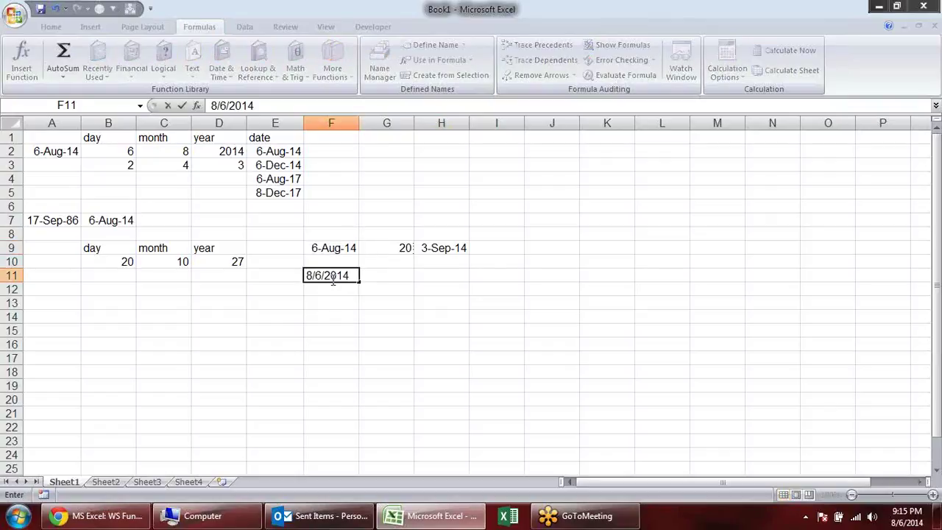
{"action": "key", "text": "Return"}
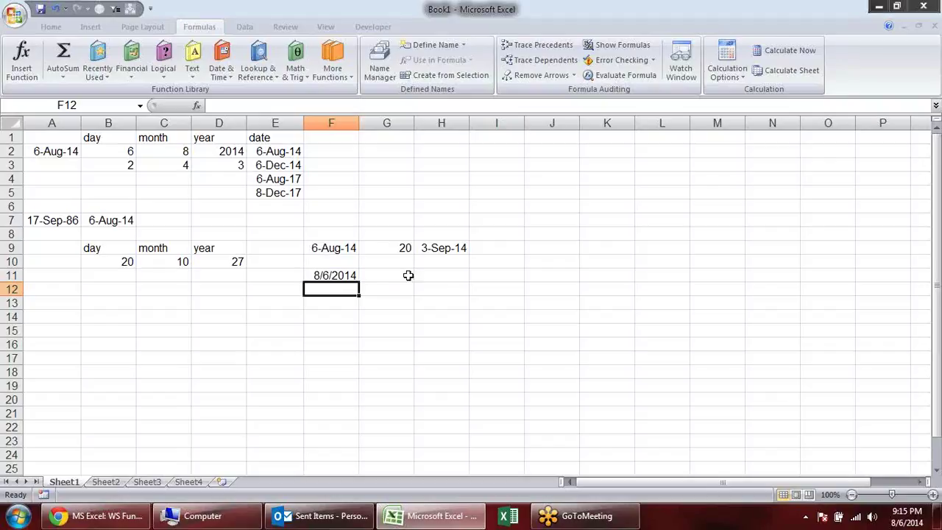
{"action": "left_click", "coordinate": [398, 276]}
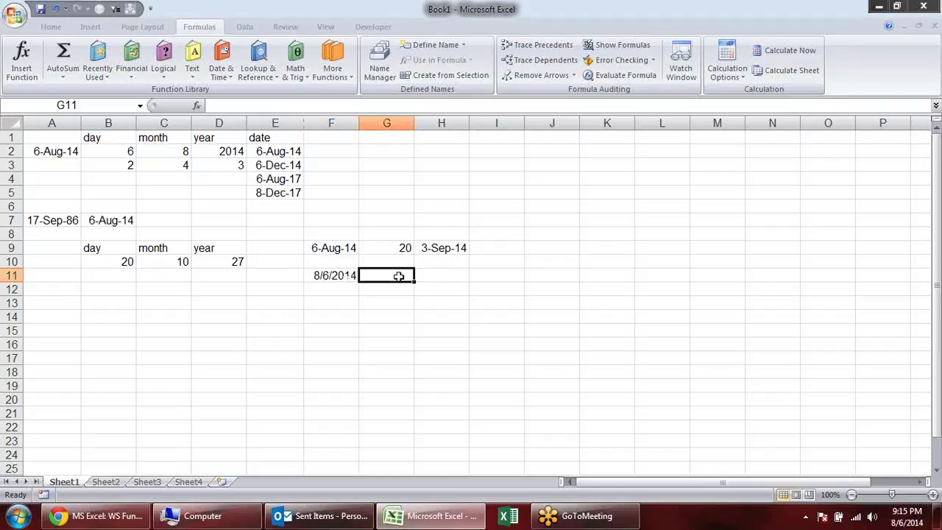
{"action": "type", "text": "12-dec-14"}
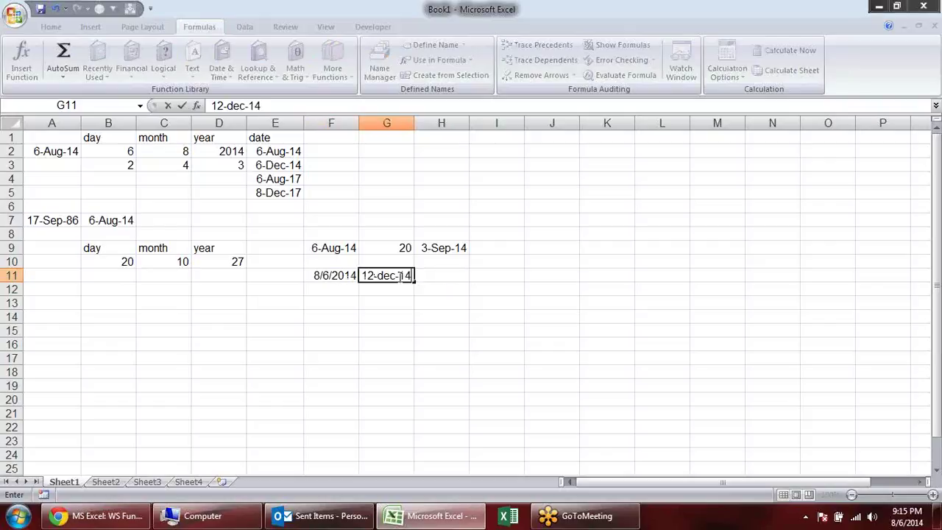
{"action": "key", "text": "Return"}
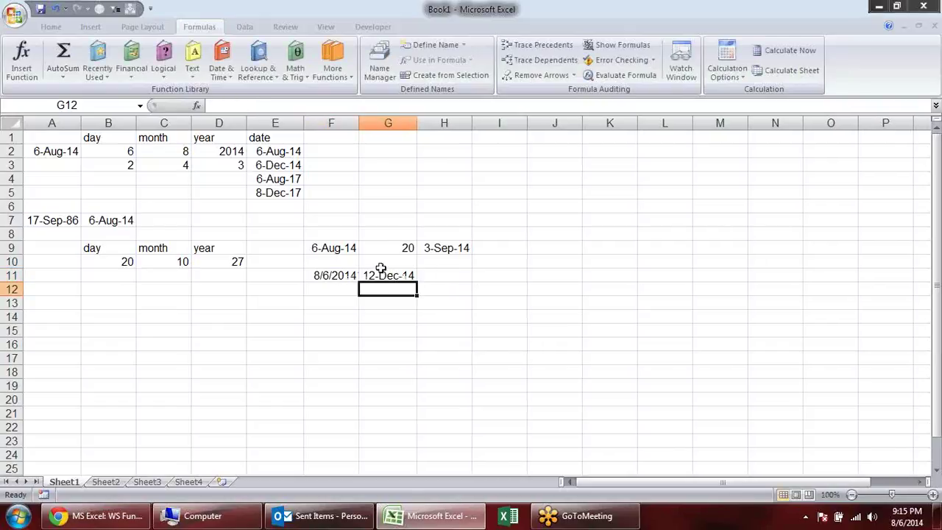
{"action": "left_click", "coordinate": [352, 274]}
{"action": "key", "text": "ctrl+shift+numbersign"}
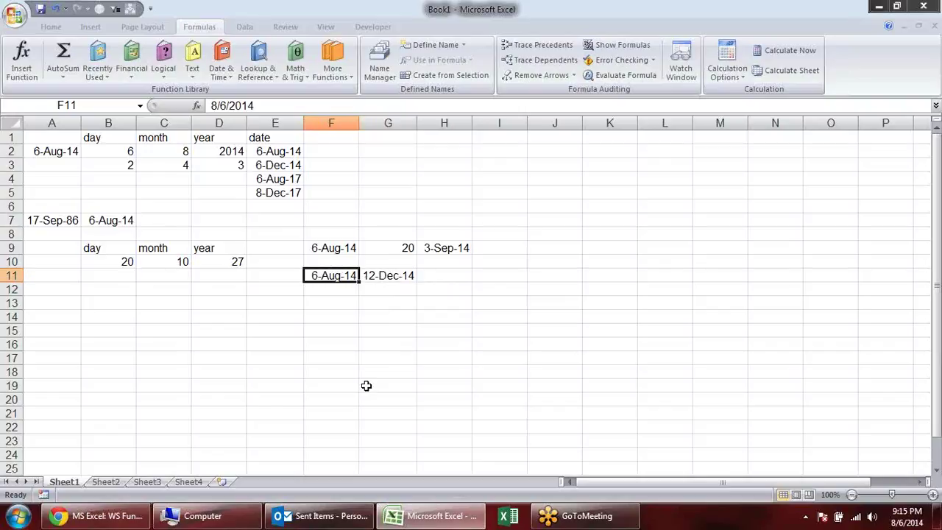
Step: Enter =NETWORKDAYS(F11,G11) in F13, giving 93, and make it bold
{"action": "left_click", "coordinate": [325, 300]}
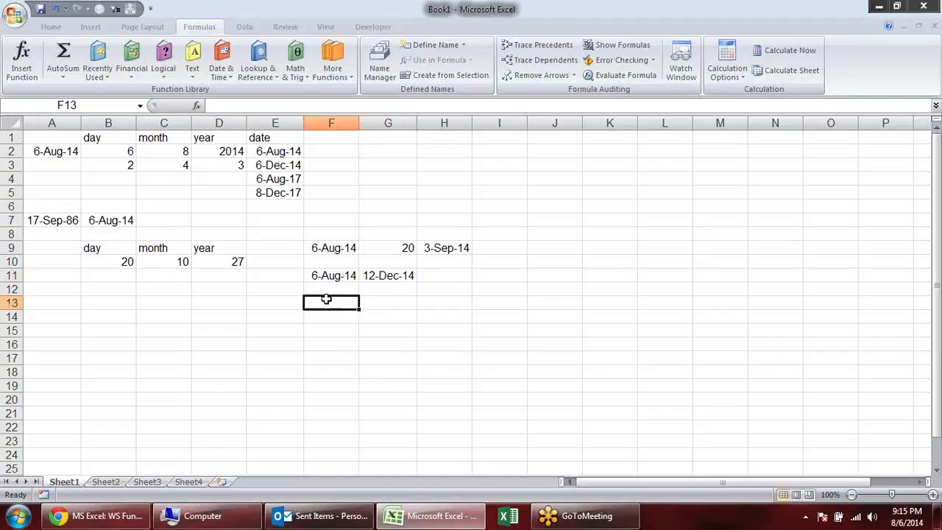
{"action": "type", "text": "=net"}
{"action": "key", "text": "Tab"}
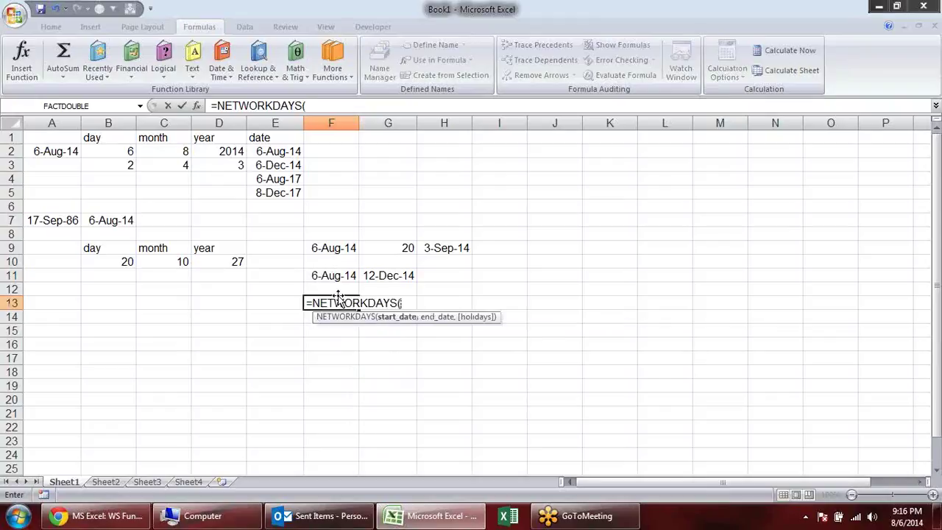
{"action": "left_click", "coordinate": [329, 274]}
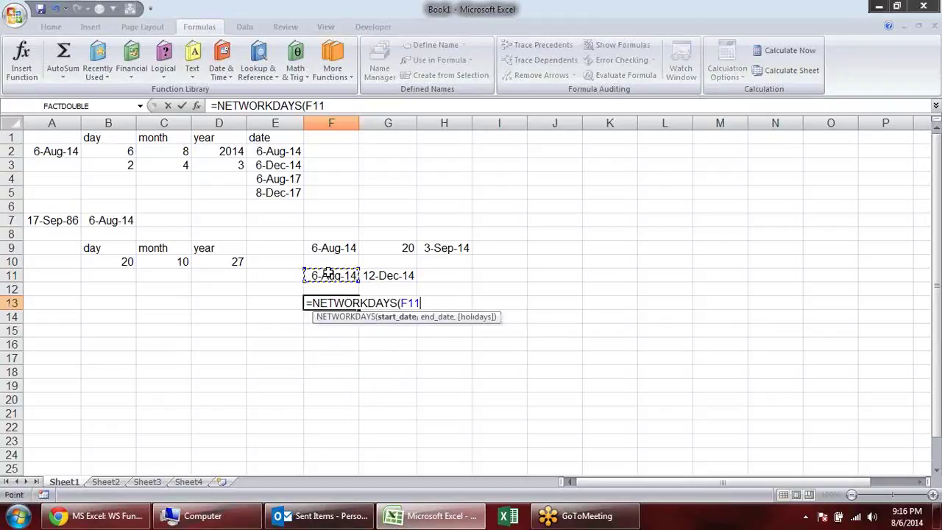
{"action": "type", "text": ","}
{"action": "left_click", "coordinate": [388, 273]}
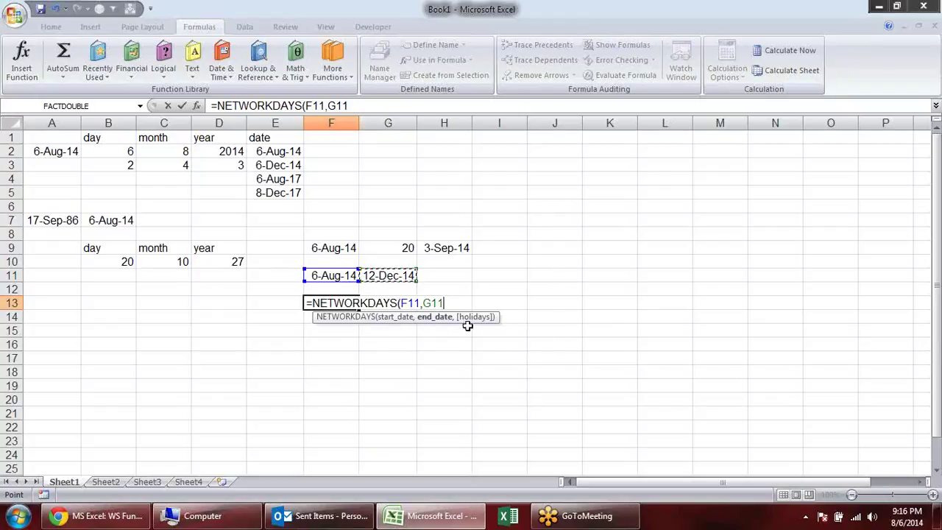
{"action": "type", "text": ")"}
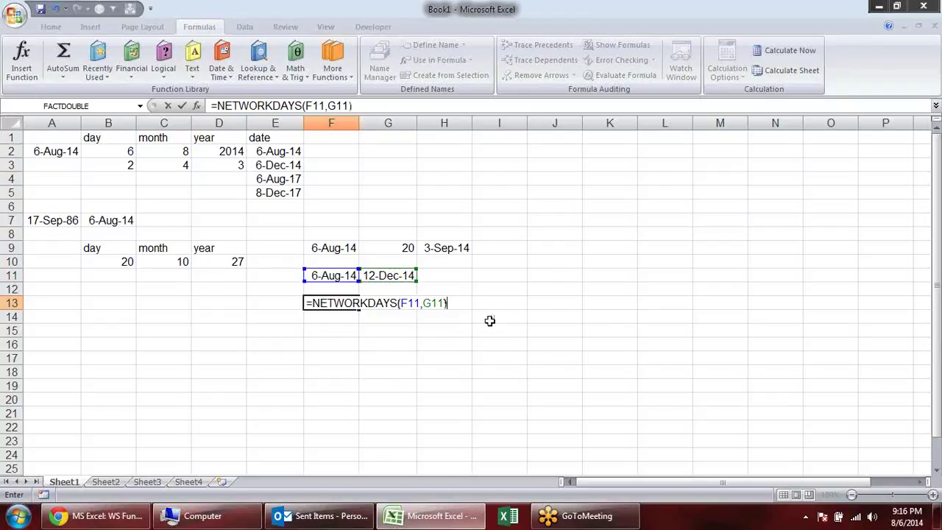
{"action": "key", "text": "Return"}
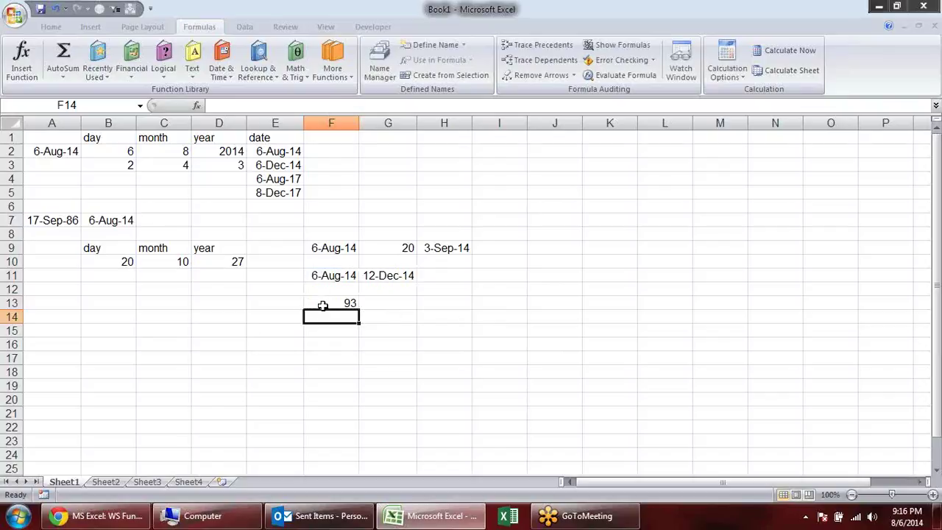
{"action": "left_click", "coordinate": [323, 305]}
{"action": "key", "text": "ctrl+b"}
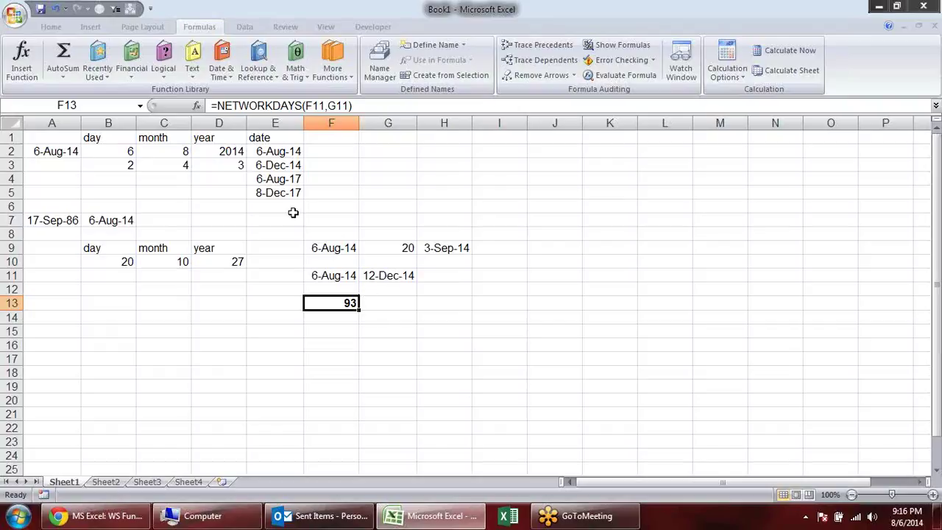
{"action": "left_click_drag", "start_coordinate": [292, 213], "coordinate": [478, 309]}
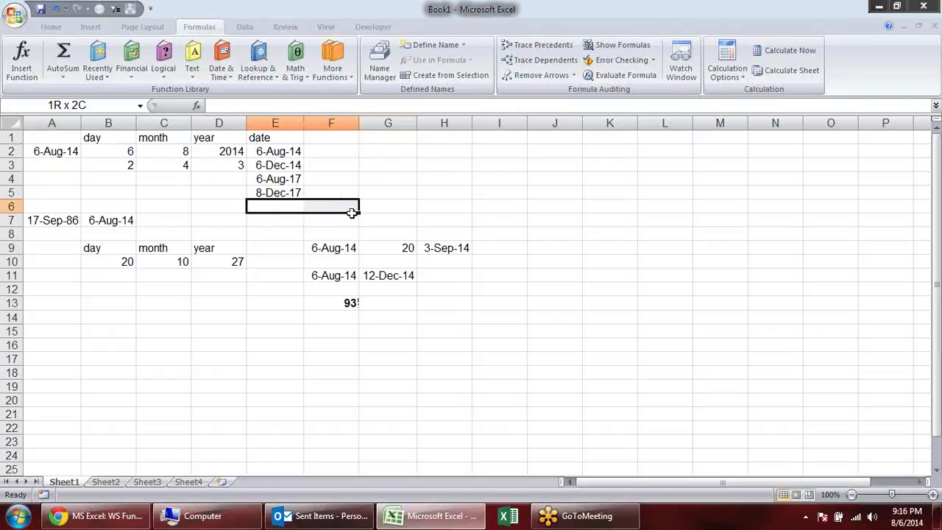
{"action": "left_click", "coordinate": [555, 300]}
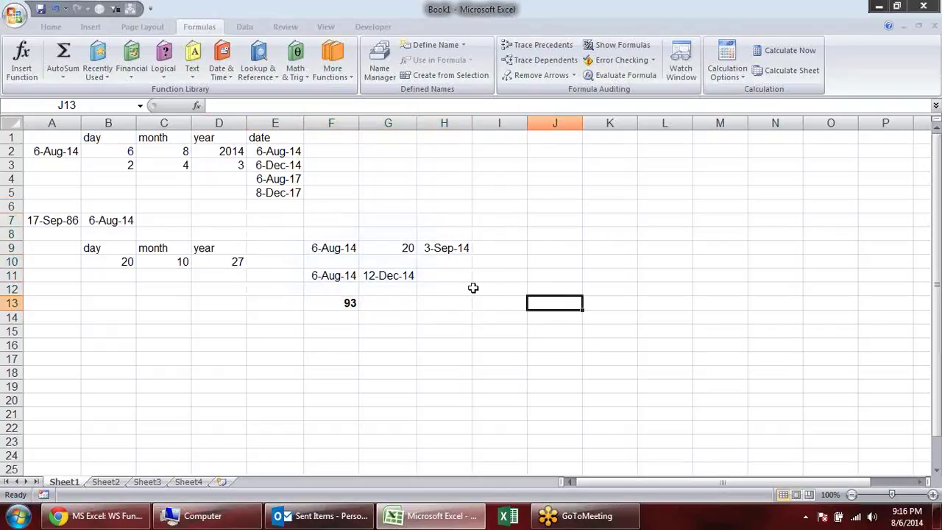
Step: Launch a second Excel window, cancel the file-in-use prompt, and create a blank workbook
{"action": "left_click", "coordinate": [513, 517]}
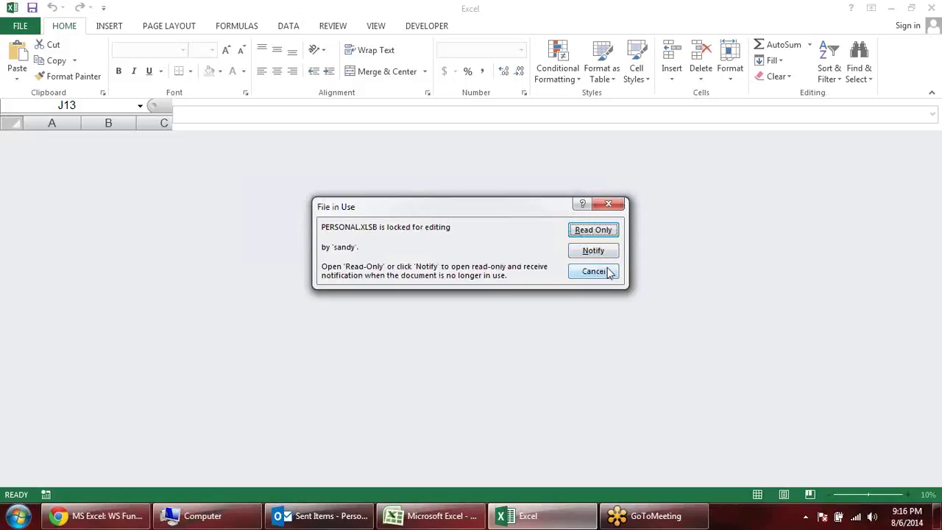
{"action": "left_click", "coordinate": [604, 271]}
{"action": "left_click", "coordinate": [323, 221]}
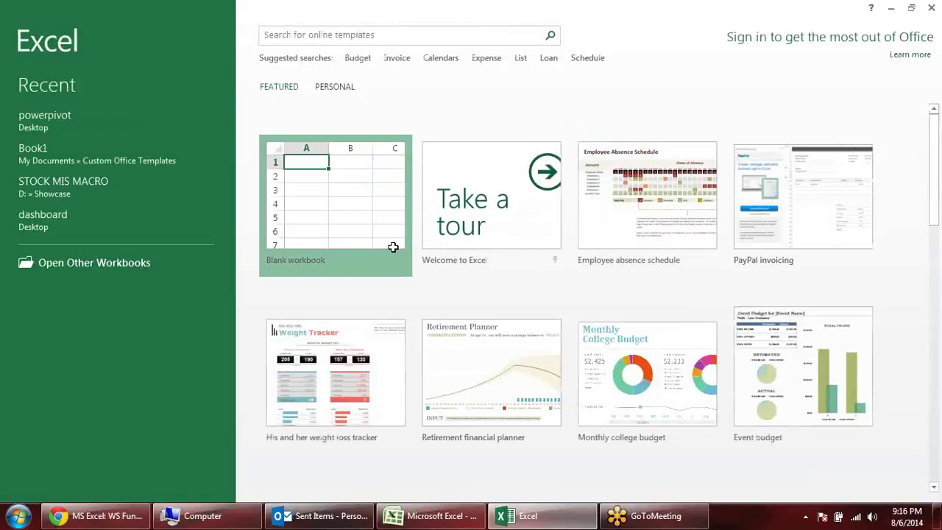
{"action": "left_click", "coordinate": [290, 174]}
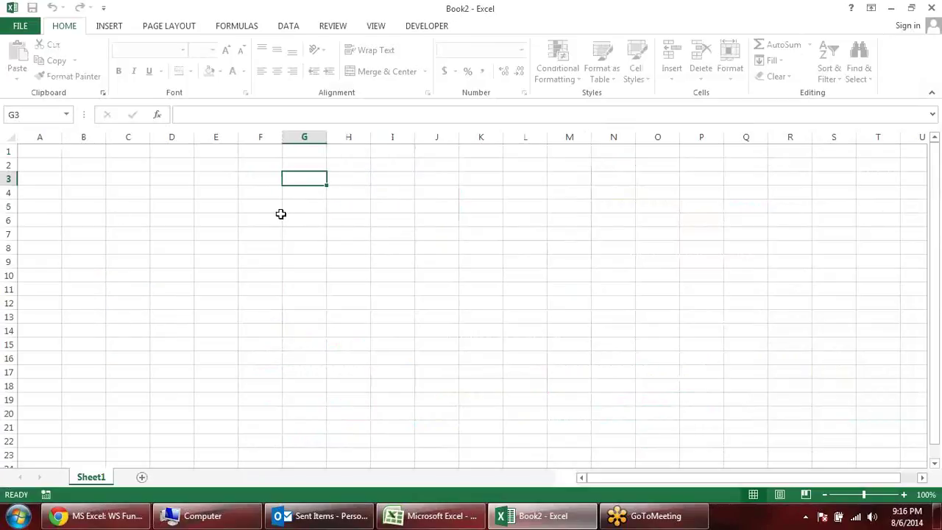
Step: In Book2, enter today's date 6-Aug-14 in F4 and 12-Dec-14 in G4
{"action": "key", "text": "alt+Tab"}
{"action": "key", "text": "alt+Tab"}
{"action": "left_click", "coordinate": [266, 194]}
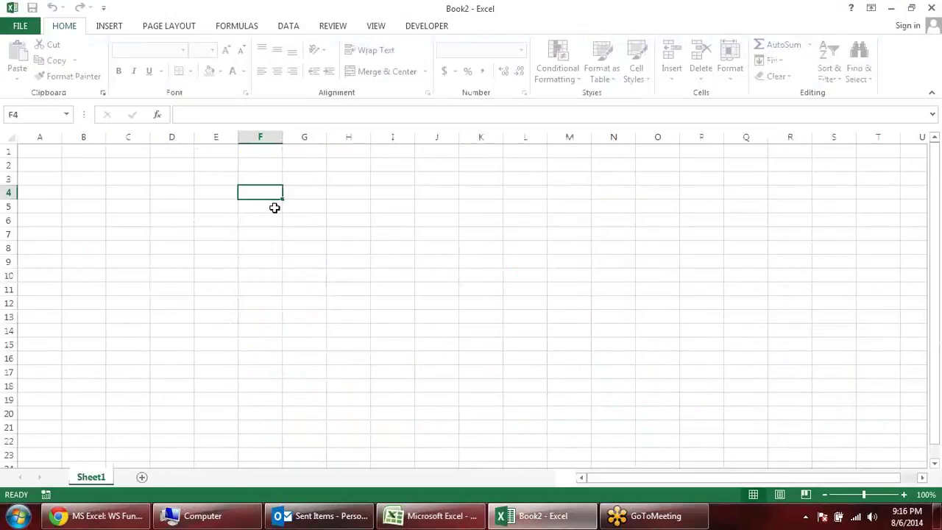
{"action": "key", "text": "ctrl+semicolon"}
{"action": "key", "text": "Tab"}
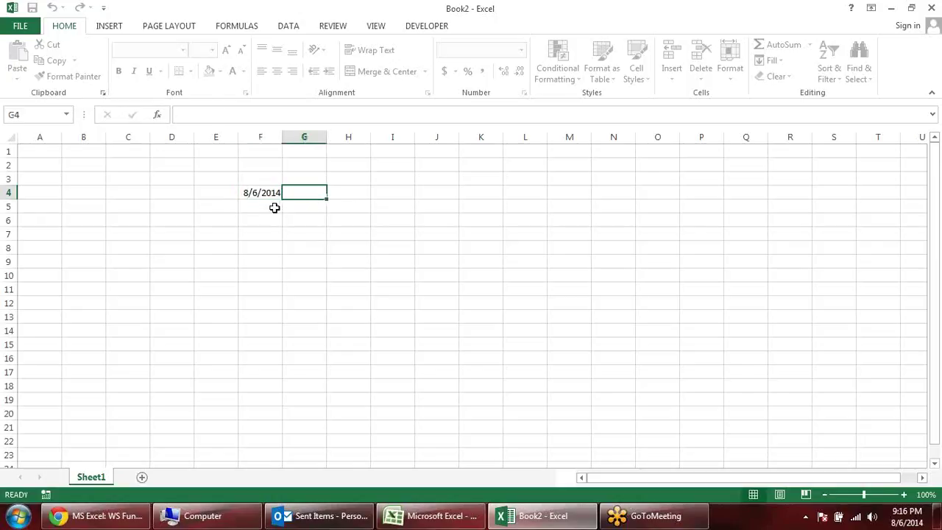
{"action": "type", "text": "12-dec-14"}
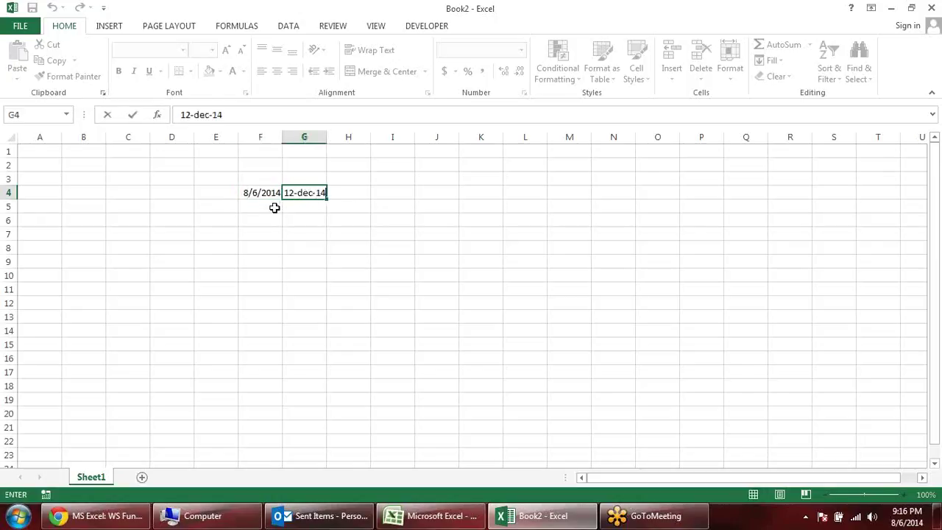
{"action": "key", "text": "Return"}
{"action": "left_click", "coordinate": [269, 192]}
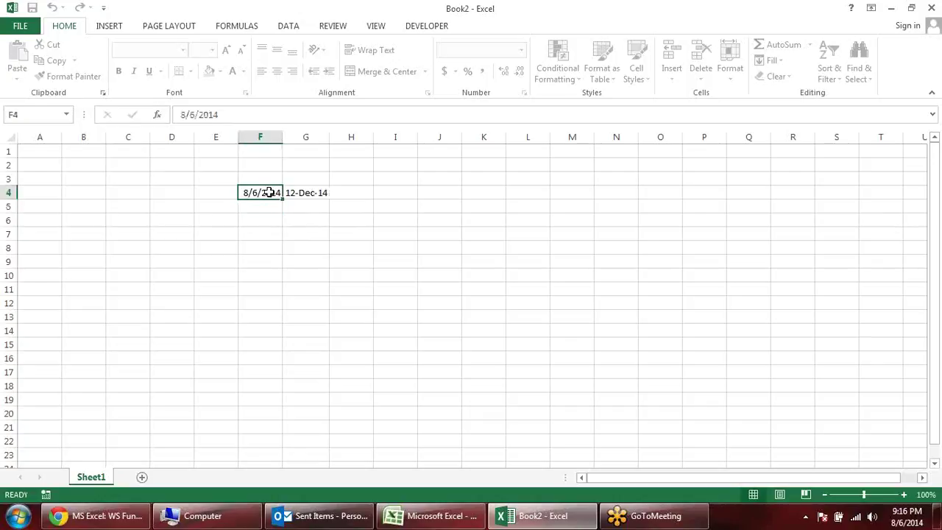
{"action": "key", "text": "ctrl+shift+3"}
Step: Enter =NETWORKDAYS.INTL(F4,G4,11) in H4 for a Sunday-only-weekend count of 111
{"action": "left_click", "coordinate": [352, 192]}
{"action": "type", "text": "="}
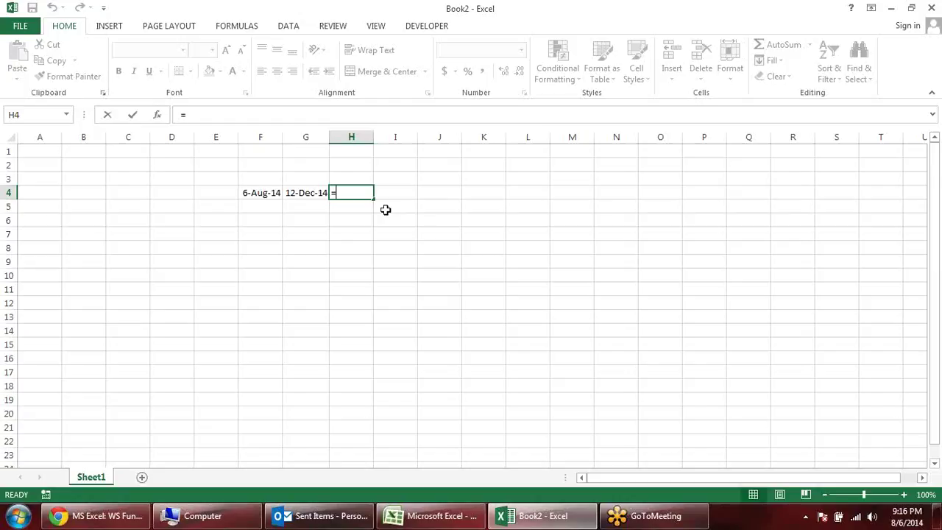
{"action": "type", "text": "ne"}
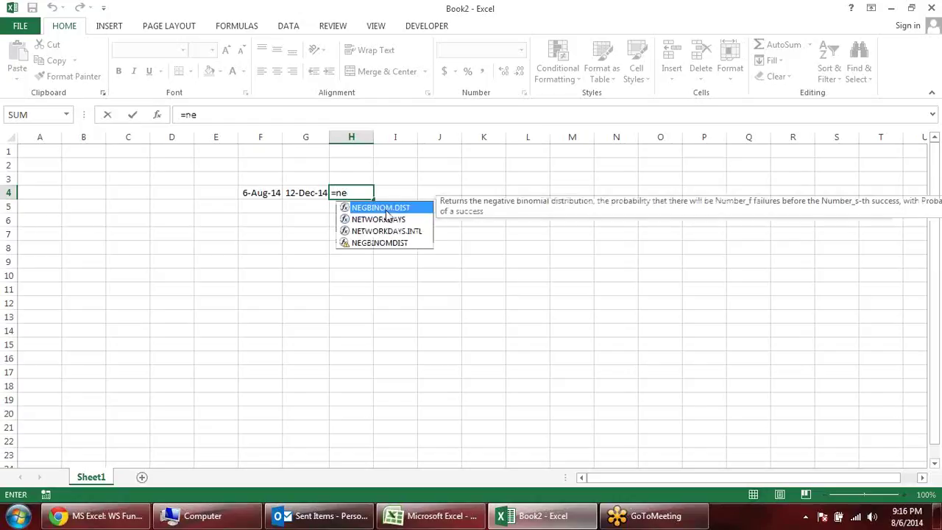
{"action": "key", "text": "BackSpace"}
{"action": "key", "text": "BackSpace"}
{"action": "type", "text": "netw"}
{"action": "key", "text": "BackSpace"}
{"action": "key", "text": "BackSpace"}
{"action": "key", "text": "BackSpace"}
{"action": "key", "text": "BackSpace"}
{"action": "type", "text": "net"}
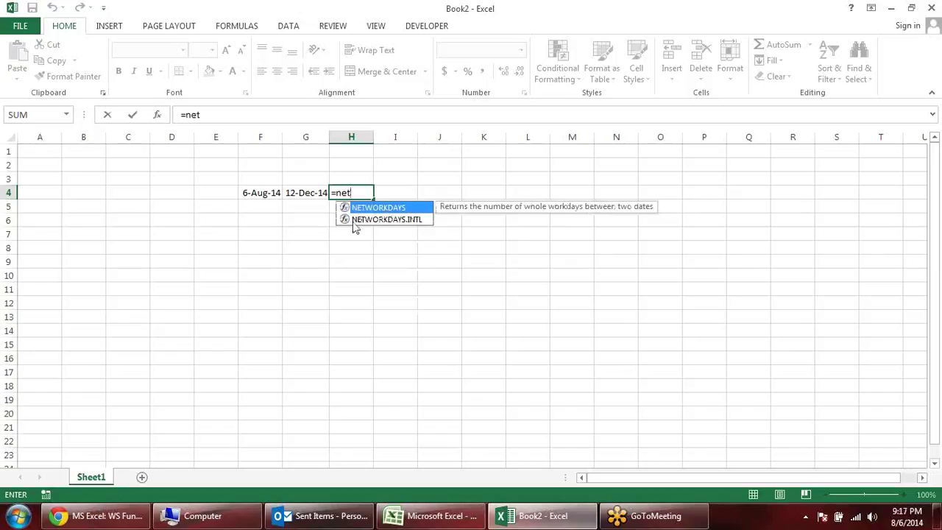
{"action": "double_click", "coordinate": [408, 220]}
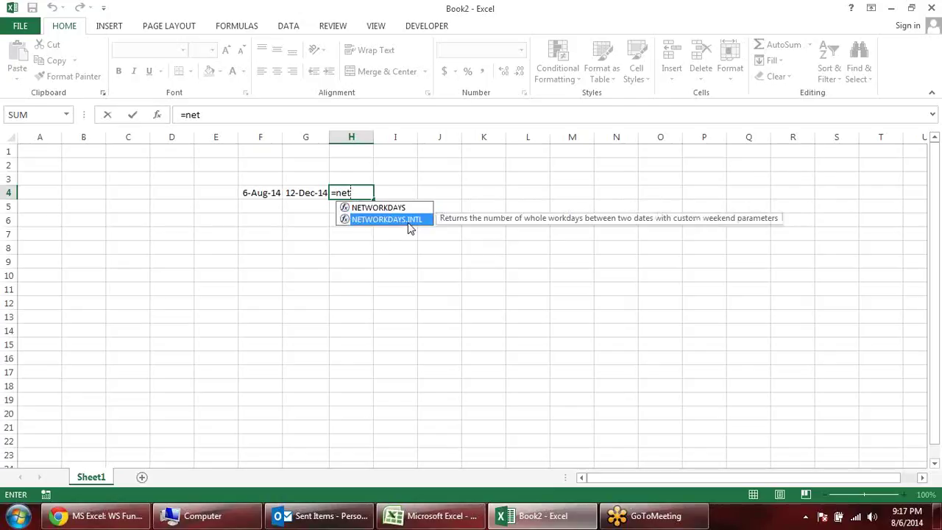
{"action": "left_click", "coordinate": [261, 193]}
{"action": "type", "text": ","}
{"action": "left_click", "coordinate": [306, 190]}
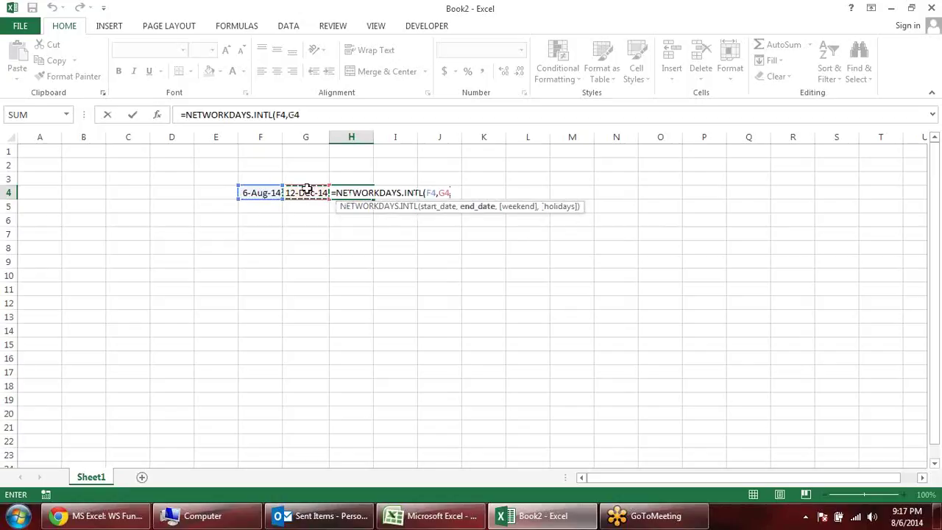
{"action": "type", "text": ","}
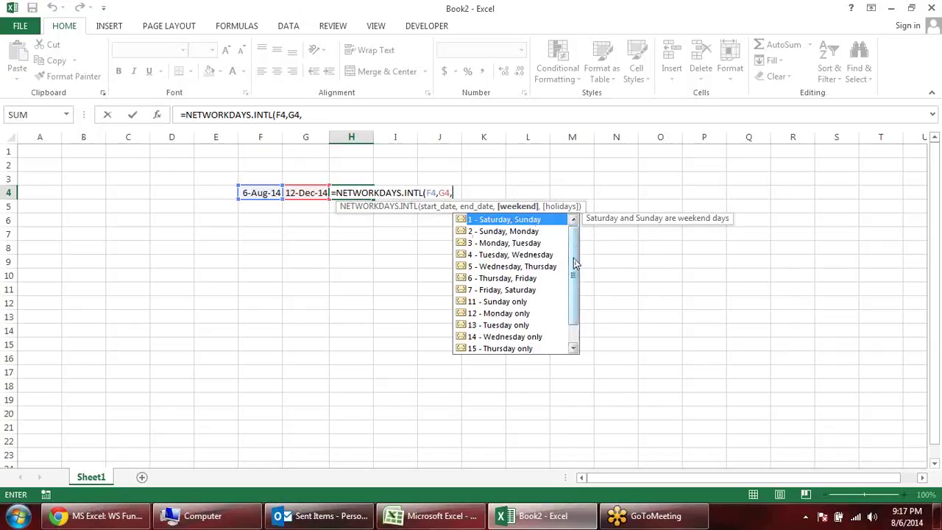
{"action": "scroll", "coordinate": [576, 261], "scroll_direction": "down", "scroll_amount": 1}
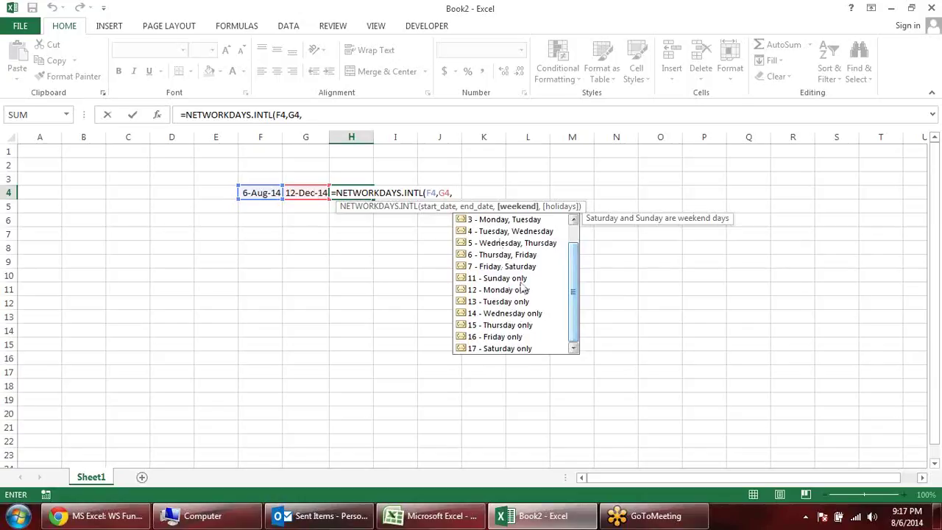
{"action": "type", "text": "11"}
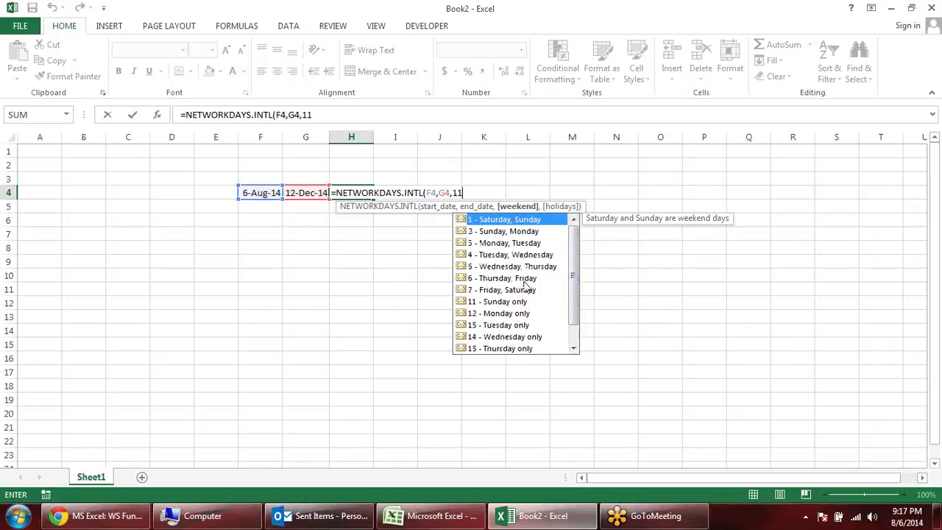
{"action": "type", "text": ")"}
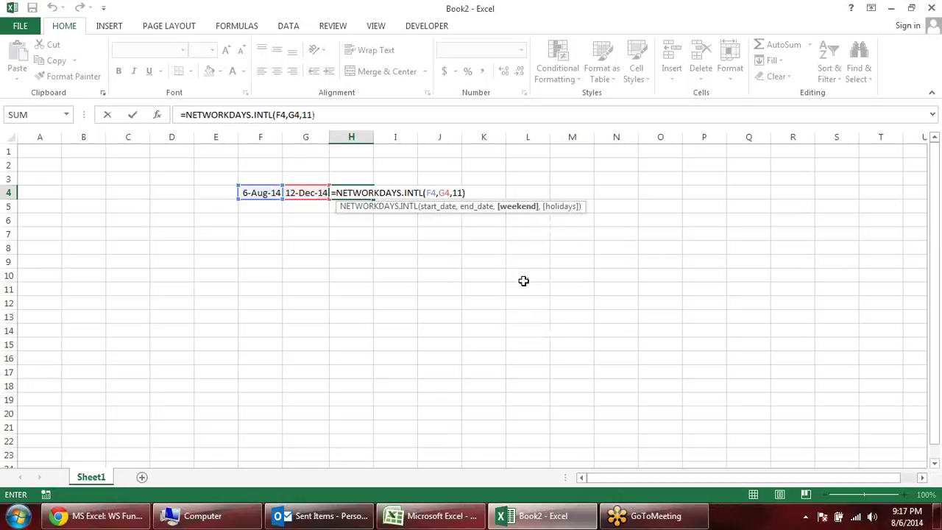
{"action": "key", "text": "Return"}
{"action": "left_click", "coordinate": [346, 192]}
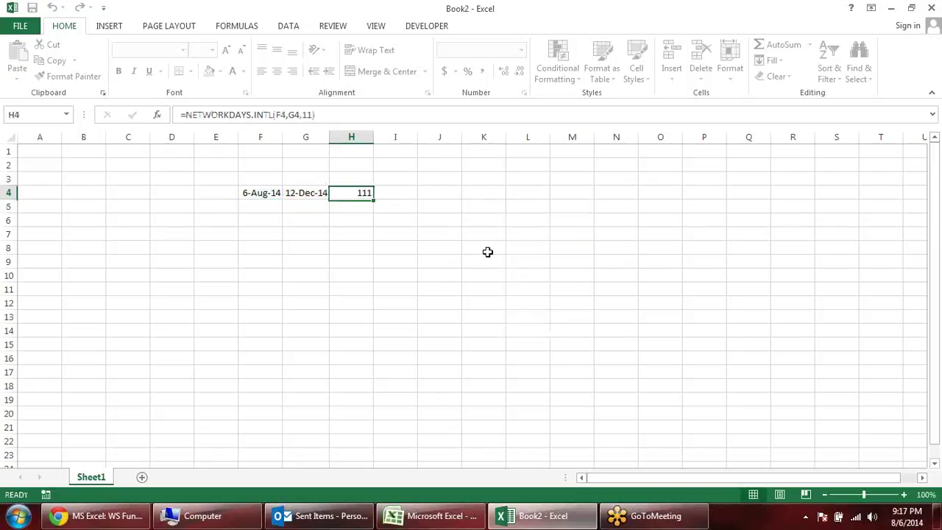
Step: Add O2:O12 as the holiday range to H4's NETWORKDAYS.INTL formula
{"action": "key", "text": "F2"}
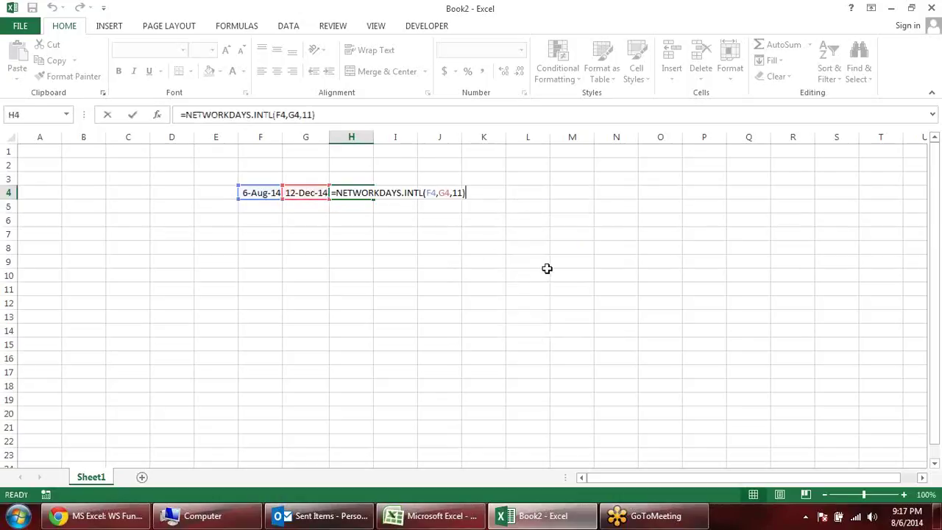
{"action": "key", "text": "BackSpace"}
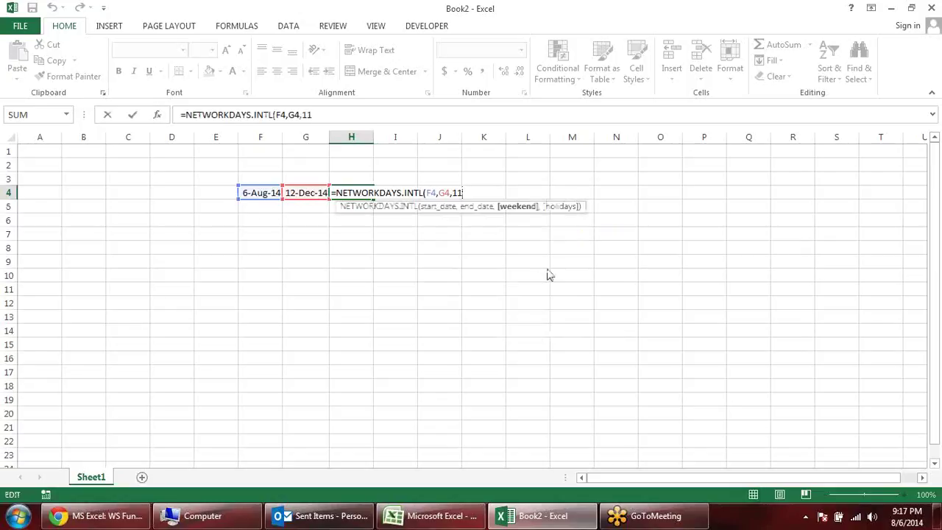
{"action": "type", "text": ","}
{"action": "left_click_drag", "start_coordinate": [647, 163], "coordinate": [662, 302]}
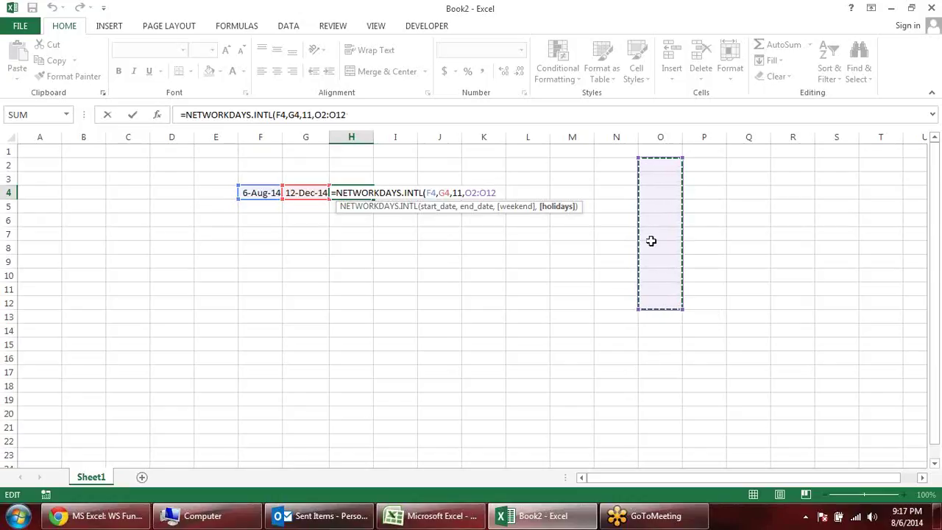
{"action": "key", "text": "Return"}
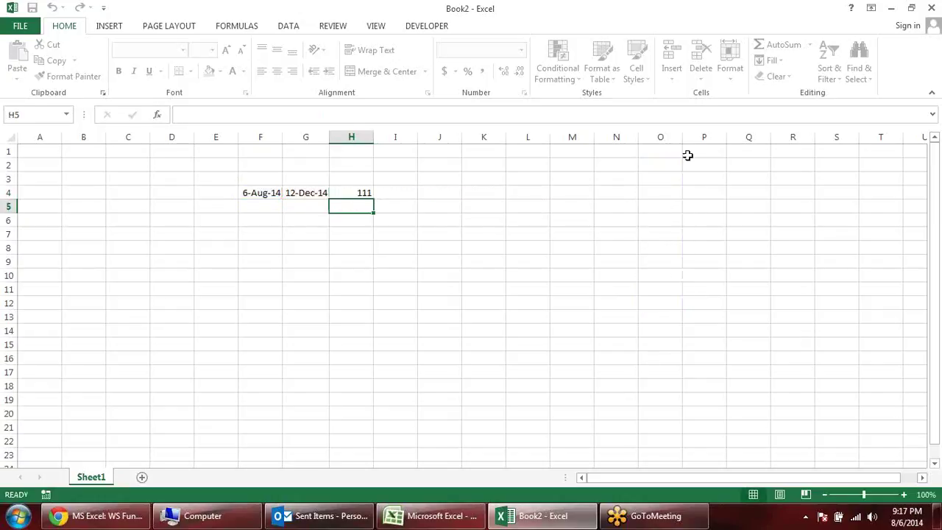
Step: Enter 2-Oct-14 as a holiday in O3, dropping H4's count to 110
{"action": "left_click", "coordinate": [662, 179]}
{"action": "type", "text": "2-oct-1"}
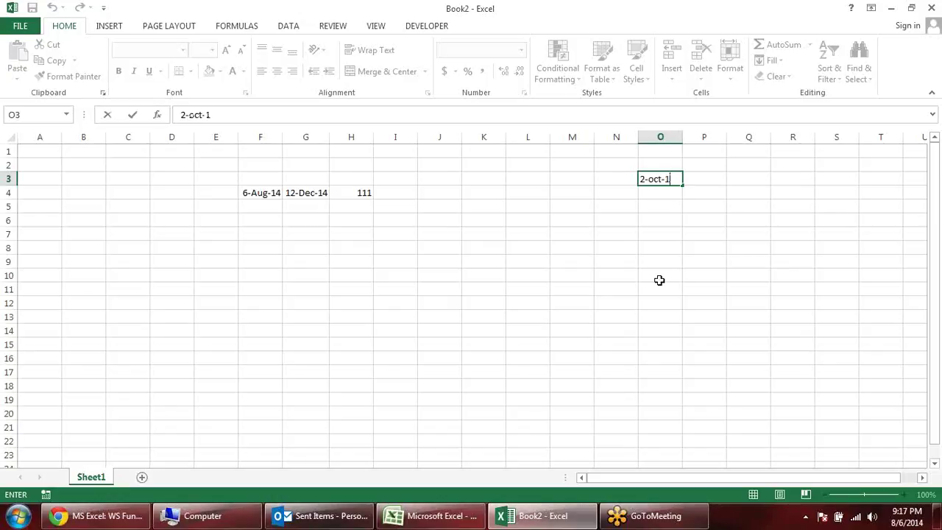
{"action": "key", "text": "Return"}
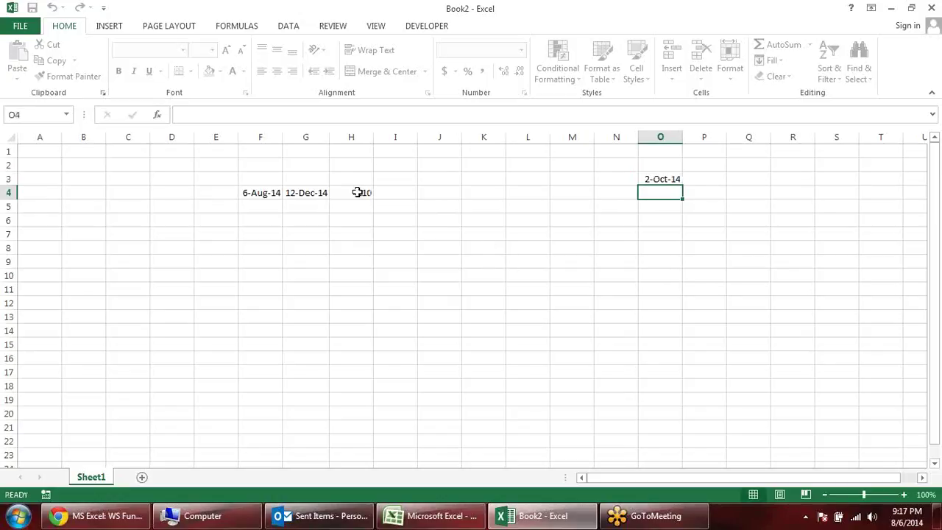
{"action": "left_click", "coordinate": [359, 193]}
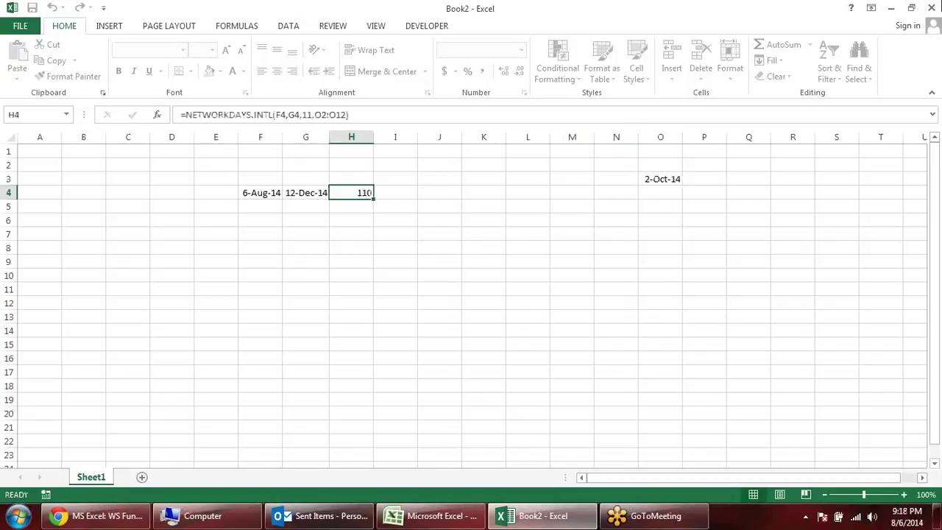
{"action": "left_click", "coordinate": [305, 203]}
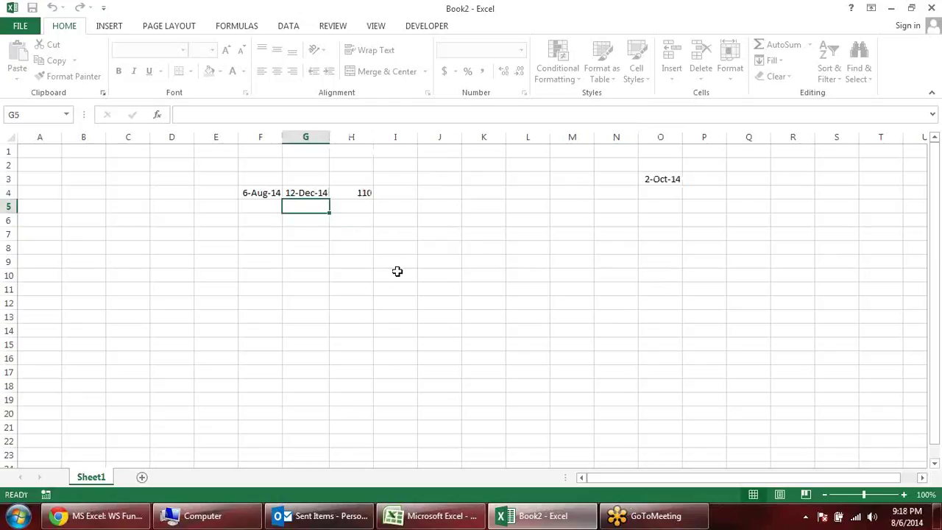
Step: Enter =WORKDAY.INTL(F4,H4,11,O2:O5) in G5 and format the 41986 result as 13-Dec-14
{"action": "type", "text": "=w"}
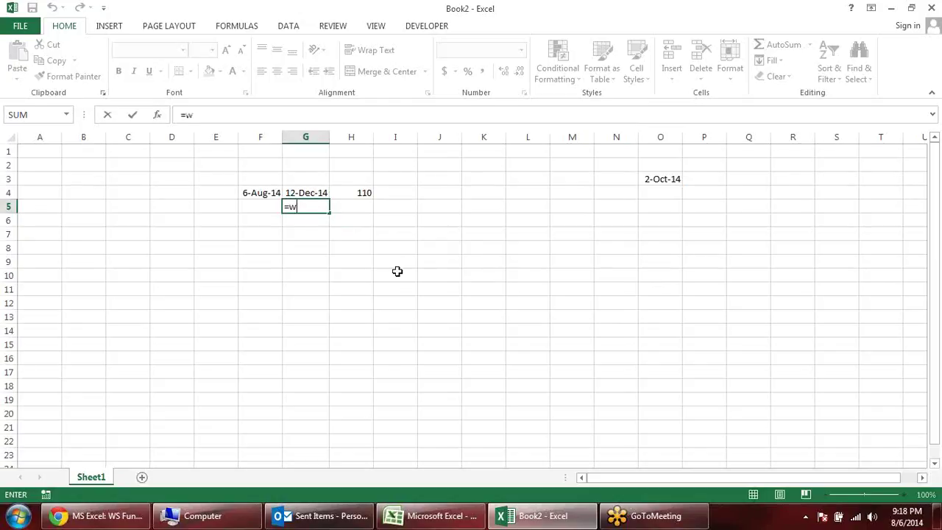
{"action": "type", "text": "ork"}
{"action": "key", "text": "Down"}
{"action": "key", "text": "Tab"}
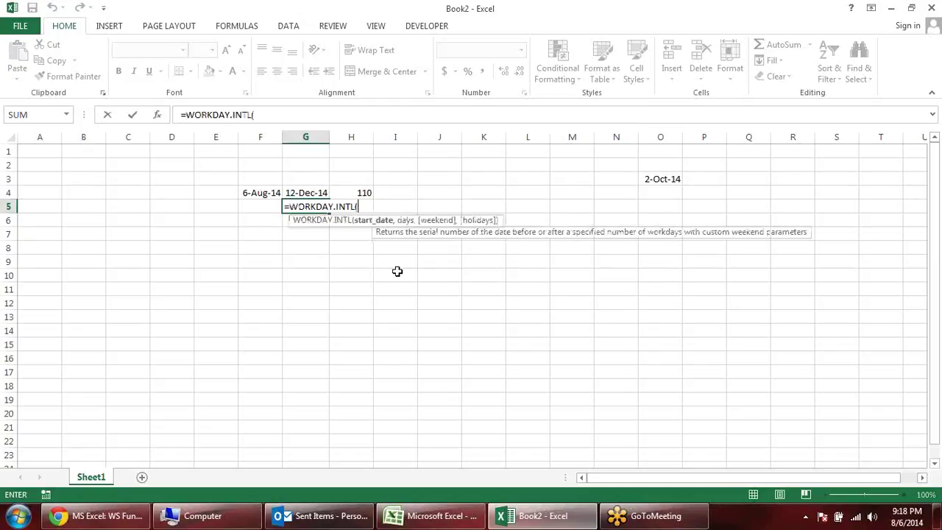
{"action": "left_click", "coordinate": [267, 192]}
{"action": "type", "text": ","}
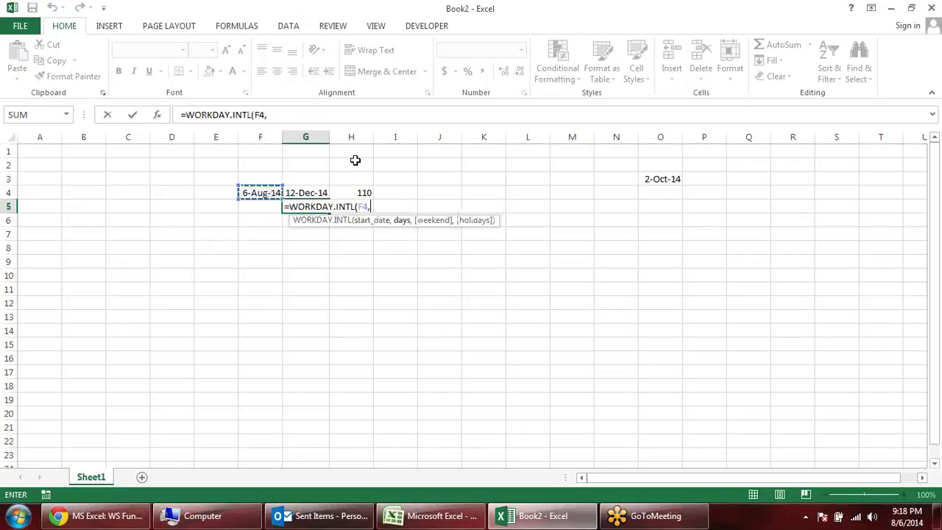
{"action": "left_click", "coordinate": [362, 192]}
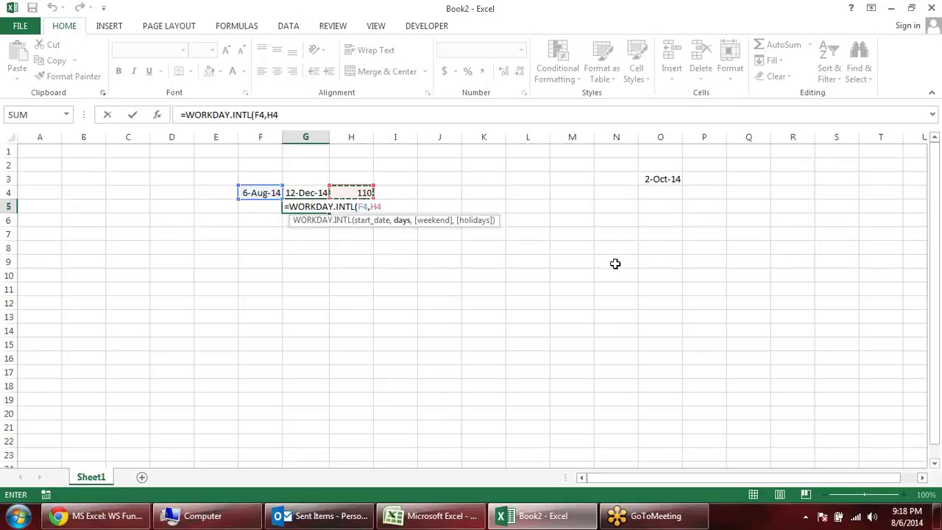
{"action": "type", "text": ",11"}
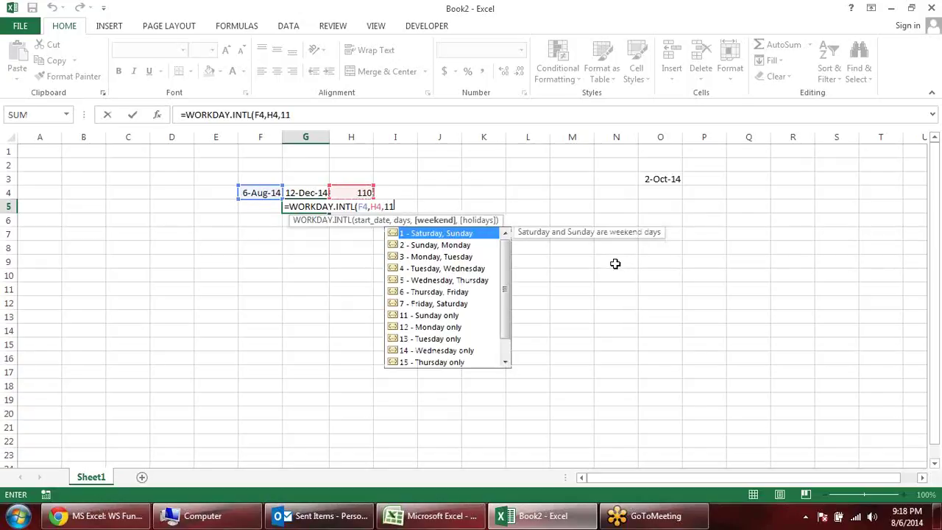
{"action": "type", "text": ","}
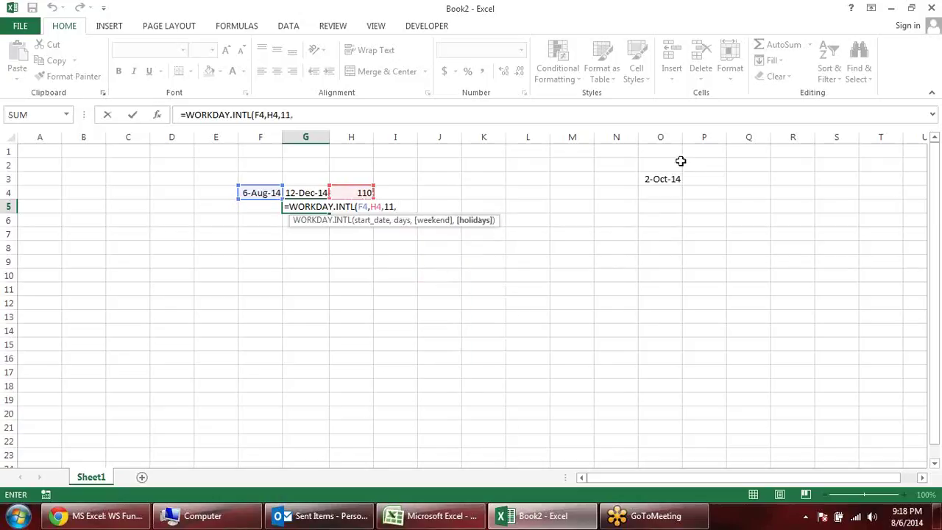
{"action": "left_click_drag", "start_coordinate": [666, 168], "coordinate": [662, 209]}
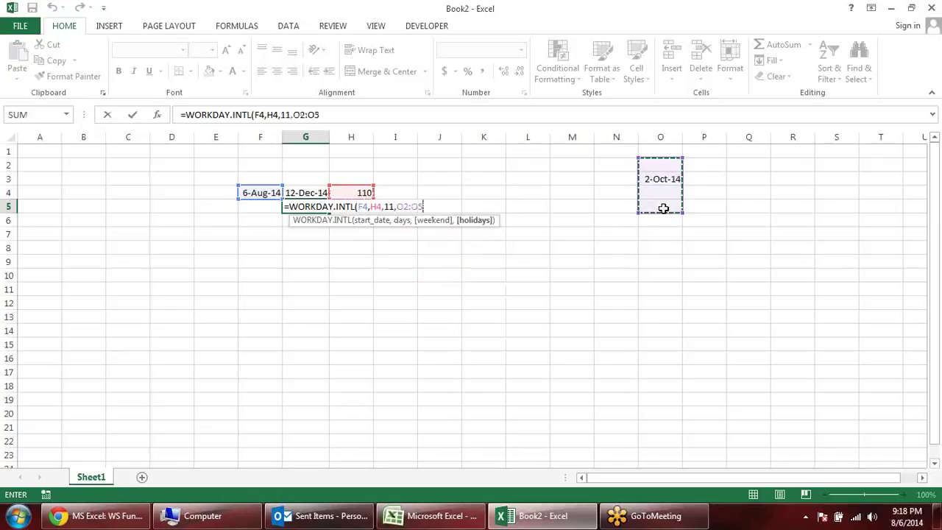
{"action": "type", "text": ")"}
{"action": "key", "text": "Return"}
{"action": "left_click", "coordinate": [318, 205]}
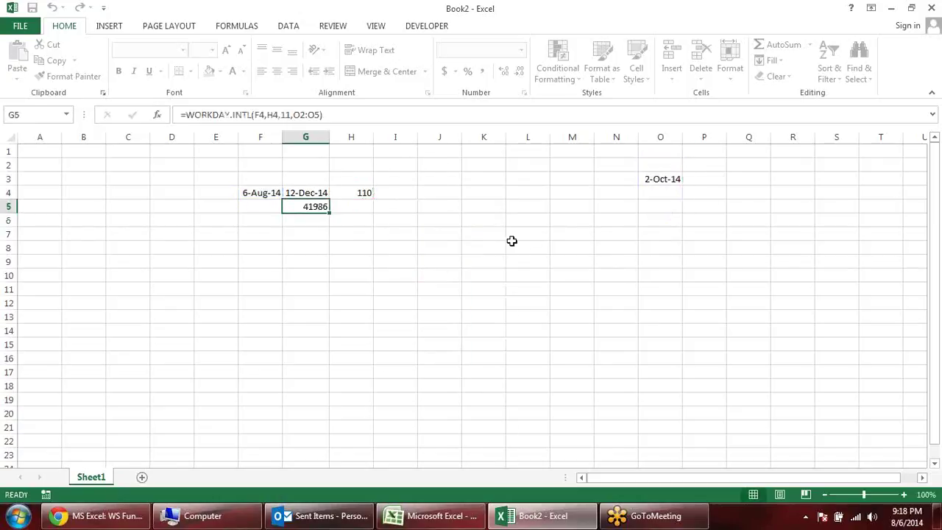
{"action": "key", "text": "ctrl+shift+3"}
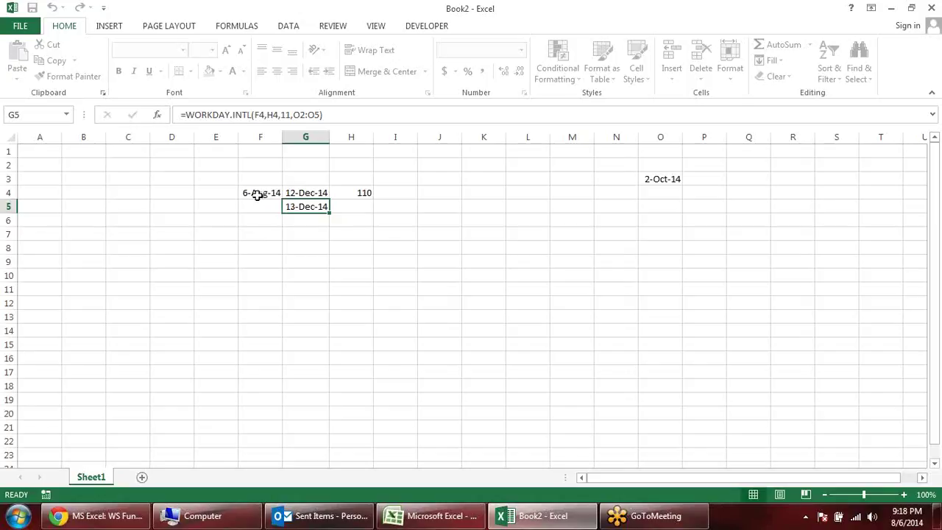
Step: Review F4, G4 and H4's NETWORKDAYS.INTL formula, then close the Book2 window
{"action": "left_click", "coordinate": [257, 195]}
{"action": "left_click", "coordinate": [361, 192]}
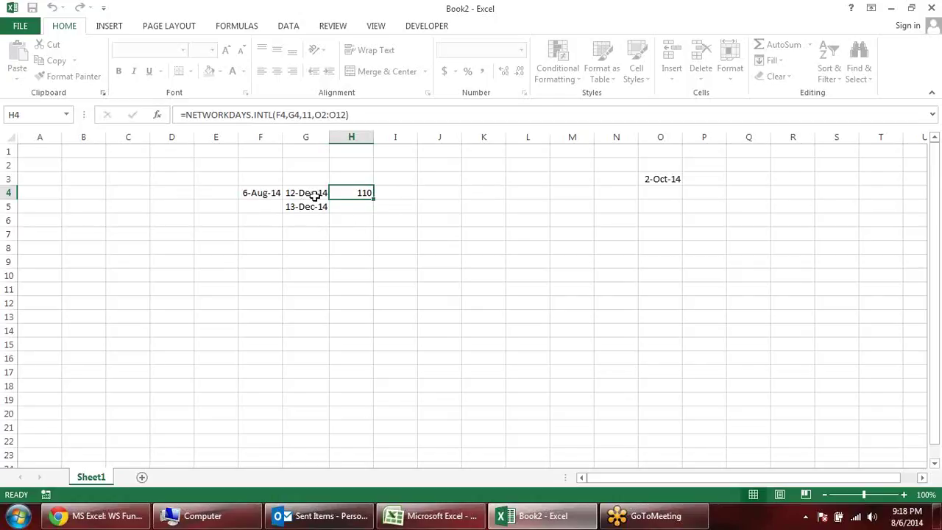
{"action": "left_click", "coordinate": [314, 195]}
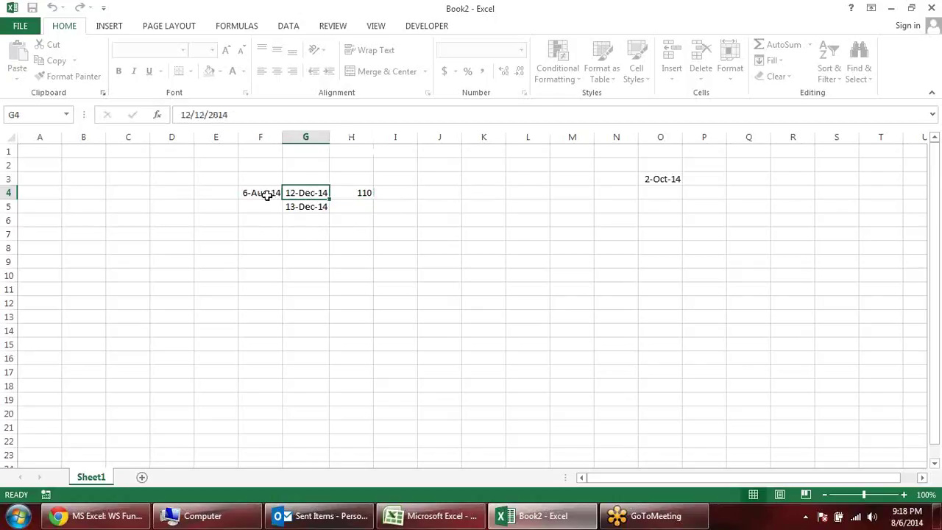
{"action": "left_click", "coordinate": [274, 193]}
{"action": "left_click", "coordinate": [315, 191]}
{"action": "left_click", "coordinate": [381, 194]}
{"action": "left_click", "coordinate": [314, 192]}
{"action": "left_click", "coordinate": [406, 234]}
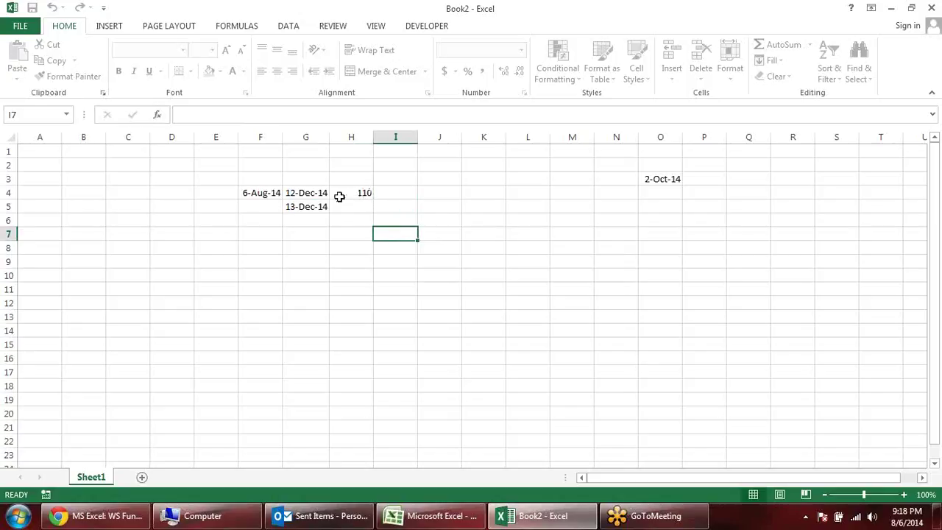
{"action": "left_click", "coordinate": [312, 193]}
{"action": "left_click", "coordinate": [363, 193]}
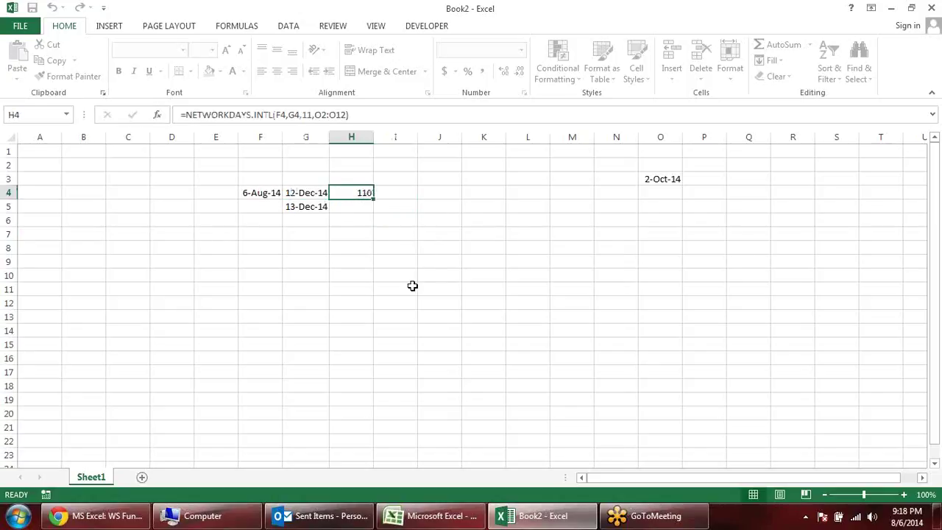
{"action": "left_click", "coordinate": [933, 6]}
Step: Discard Book2's changes and insert the current time into A14 of Book1
{"action": "left_click", "coordinate": [474, 273]}
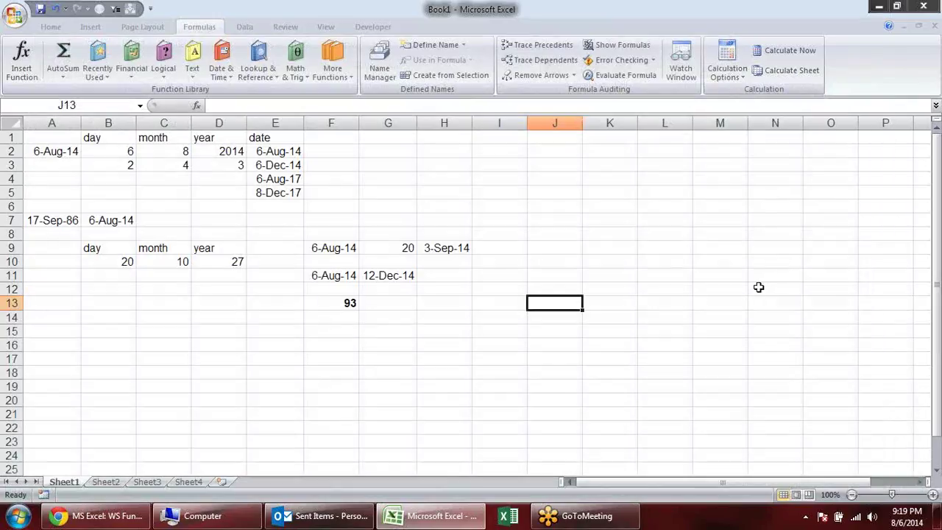
{"action": "left_click", "coordinate": [445, 305]}
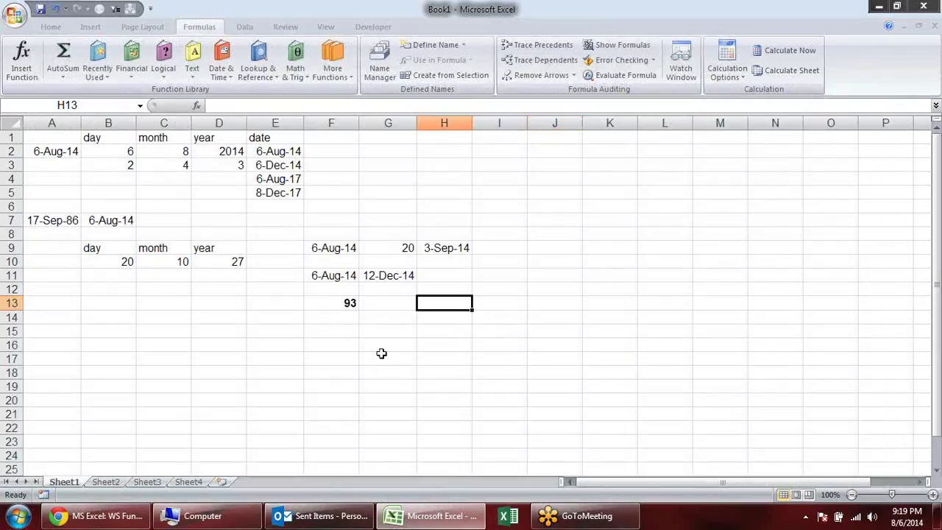
{"action": "left_click", "coordinate": [294, 344]}
{"action": "left_click", "coordinate": [316, 317]}
{"action": "left_click", "coordinate": [157, 318]}
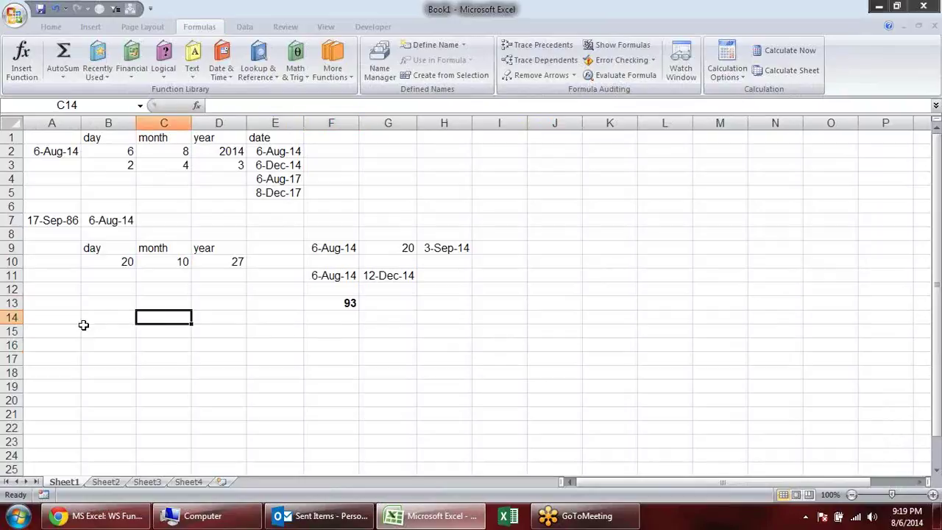
{"action": "left_click", "coordinate": [78, 327]}
{"action": "left_click", "coordinate": [69, 314]}
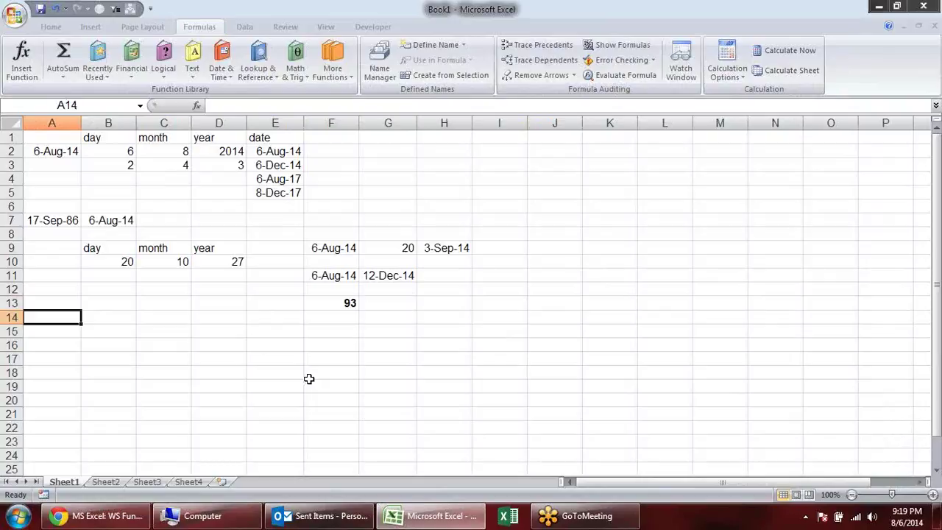
{"action": "key", "text": "ctrl+semicolon"}
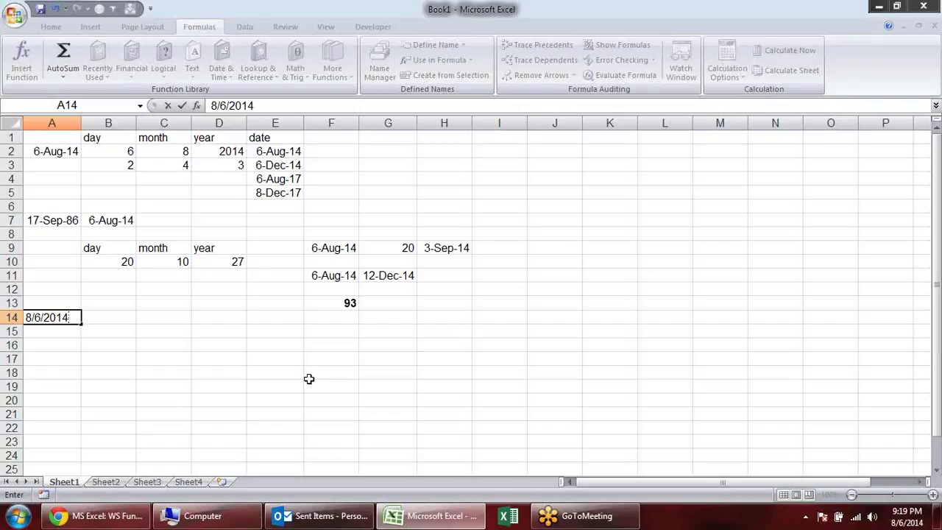
{"action": "key", "text": "Escape"}
{"action": "key", "text": "ctrl+shift+semicolon"}
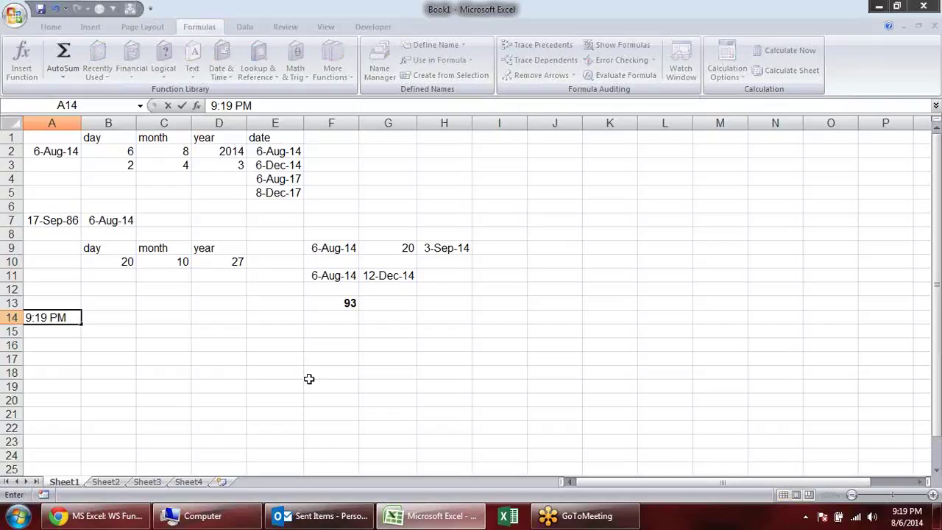
{"action": "key", "text": "Return"}
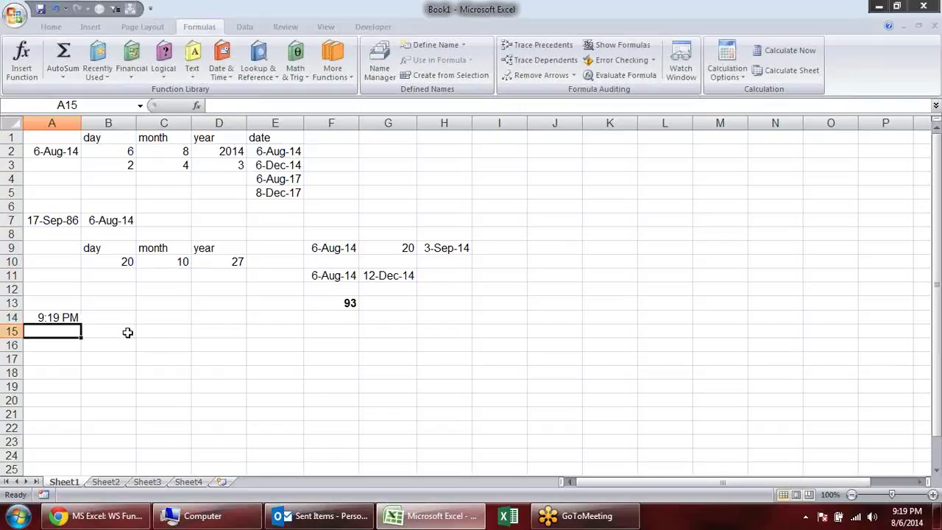
Step: Move the 9:19 PM time from A14 down to A16
{"action": "left_click", "coordinate": [125, 307]}
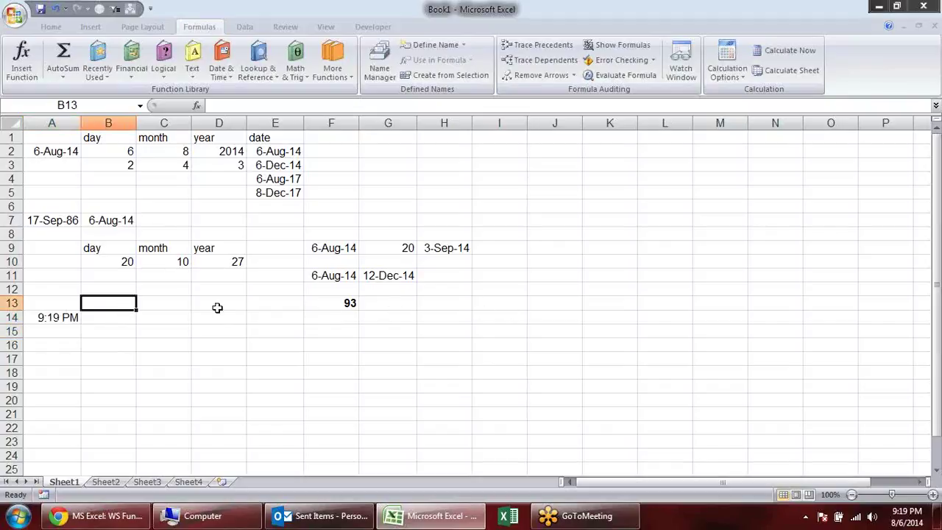
{"action": "left_click", "coordinate": [56, 315]}
{"action": "key", "text": "ctrl+c"}
{"action": "key", "text": "Down"}
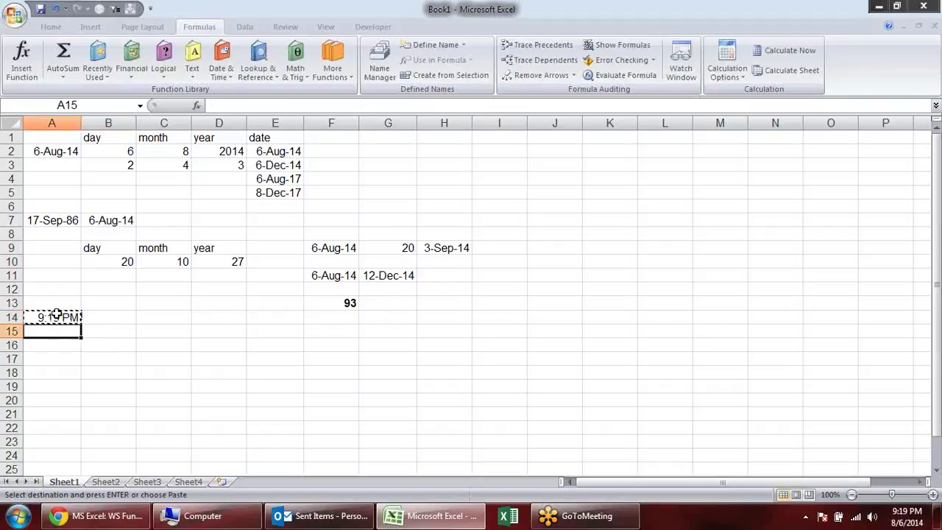
{"action": "key", "text": "Down"}
{"action": "key", "text": "Return"}
{"action": "left_click", "coordinate": [104, 330]}
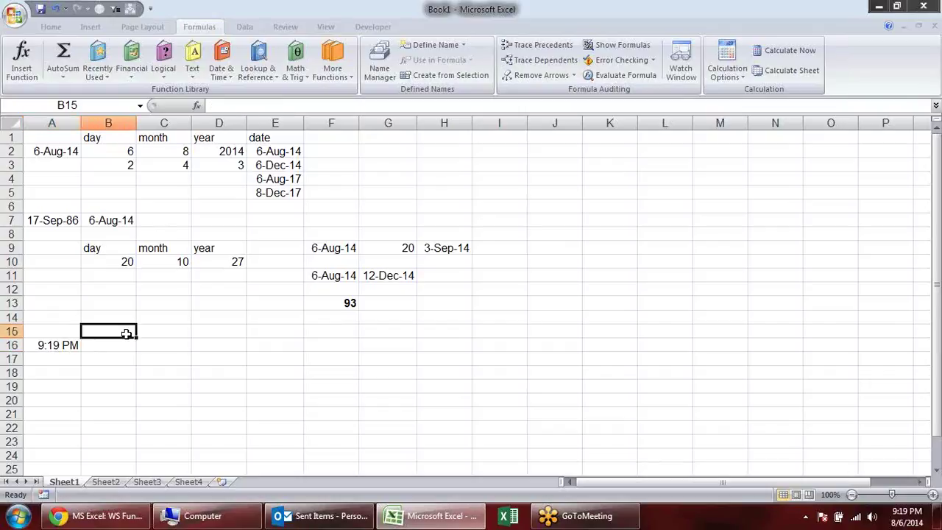
Step: Add the headings hour, minute, second and time in B15:E15
{"action": "type", "text": "hou"}
{"action": "key", "text": "Tab"}
{"action": "type", "text": "minute"}
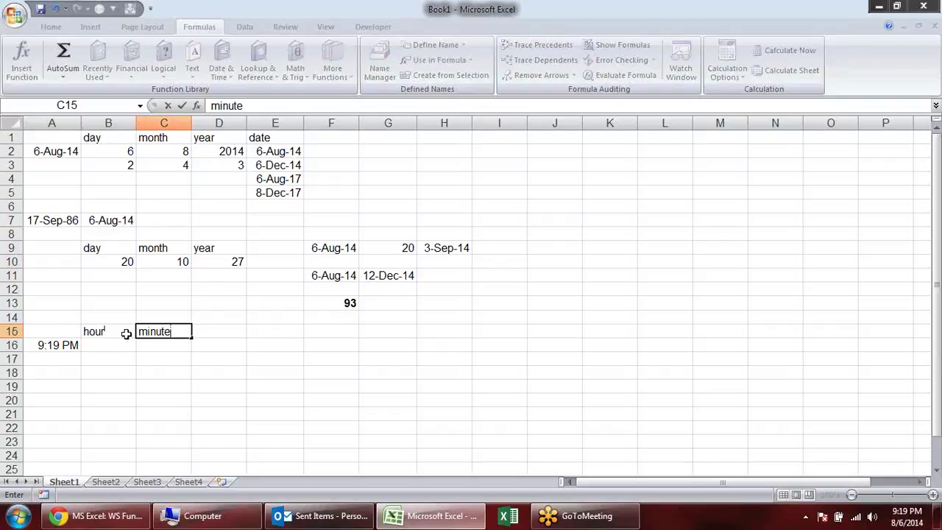
{"action": "key", "text": "Tab"}
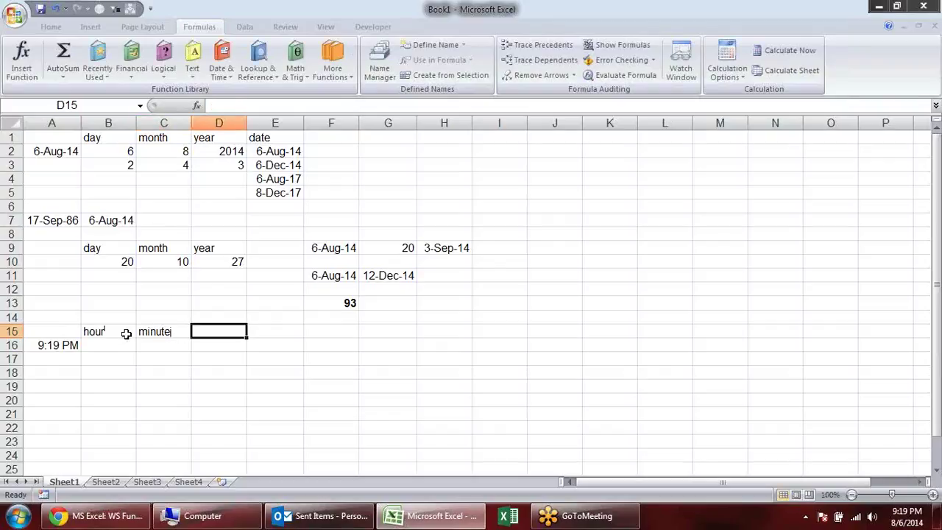
{"action": "type", "text": "second"}
{"action": "key", "text": "Tab"}
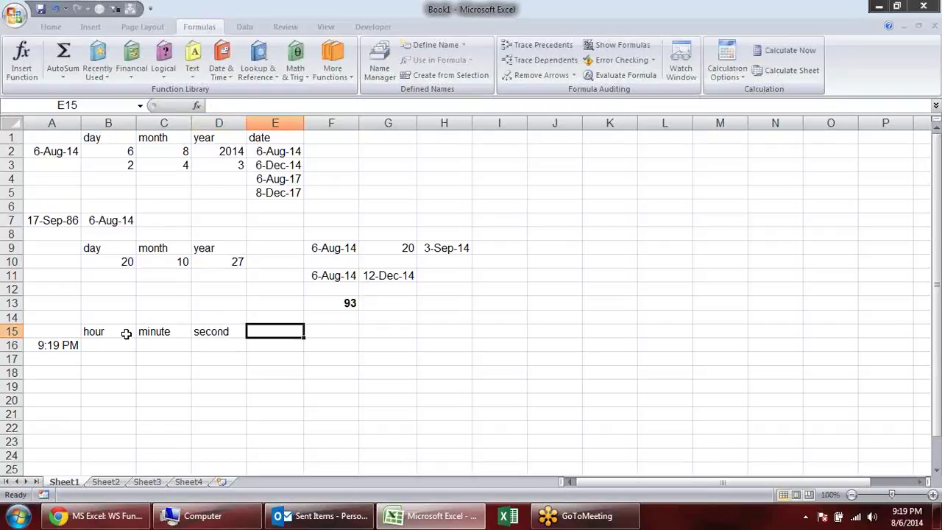
{"action": "type", "text": "time"}
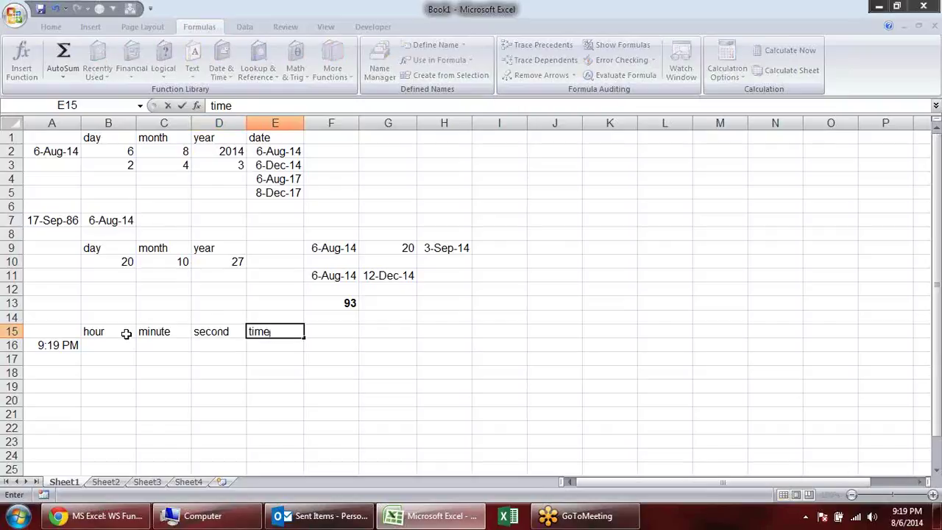
{"action": "key", "text": "Return"}
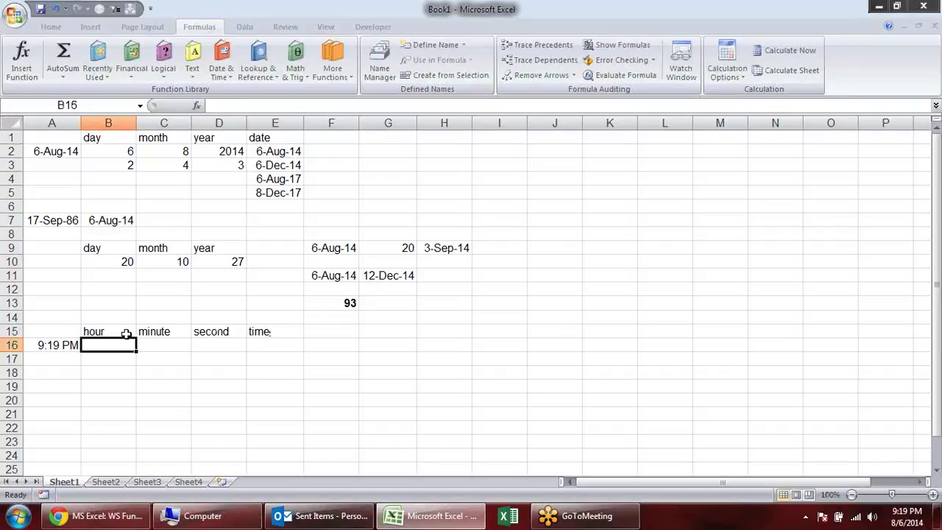
Step: Enter =HOUR(A16) in B16 and =MINUTE(A16) in C16, giving 21 and 19
{"action": "type", "text": "="}
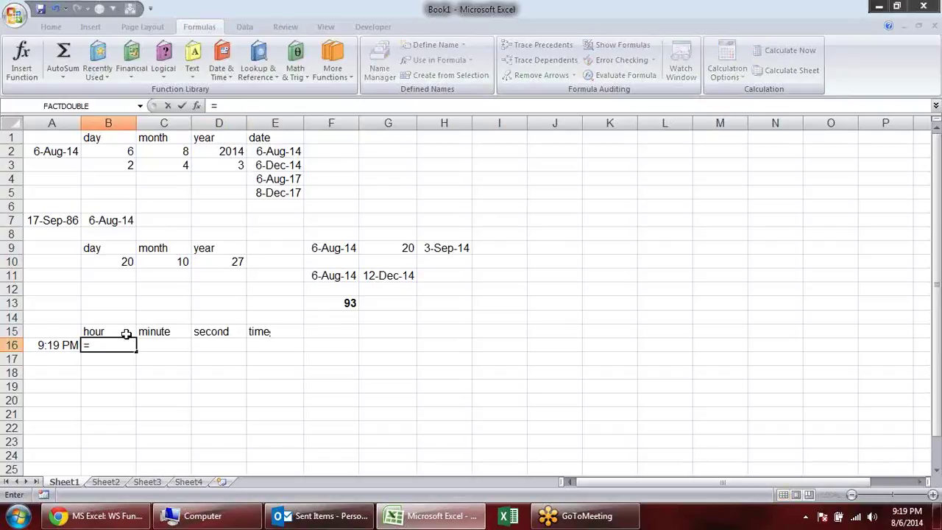
{"action": "type", "text": "hou"}
{"action": "key", "text": "Tab"}
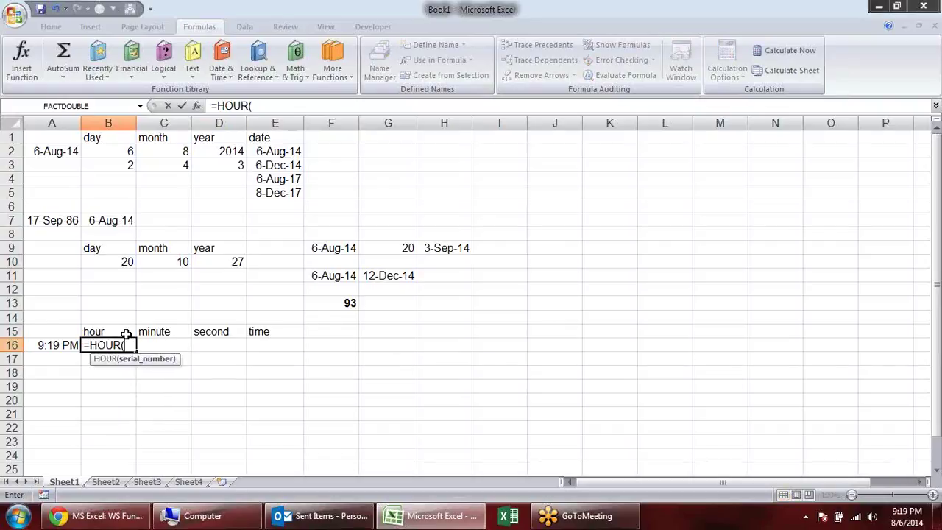
{"action": "left_click", "coordinate": [65, 342]}
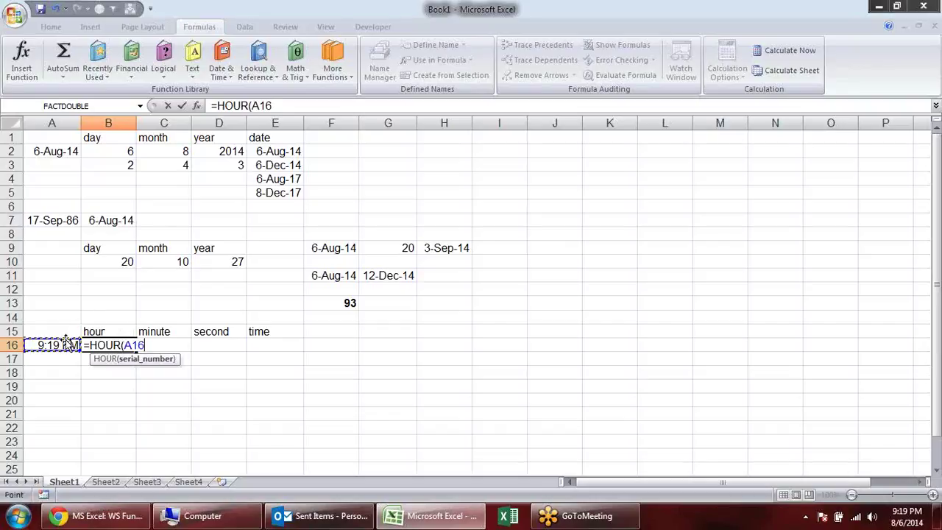
{"action": "key", "text": "Return"}
{"action": "left_click", "coordinate": [174, 349]}
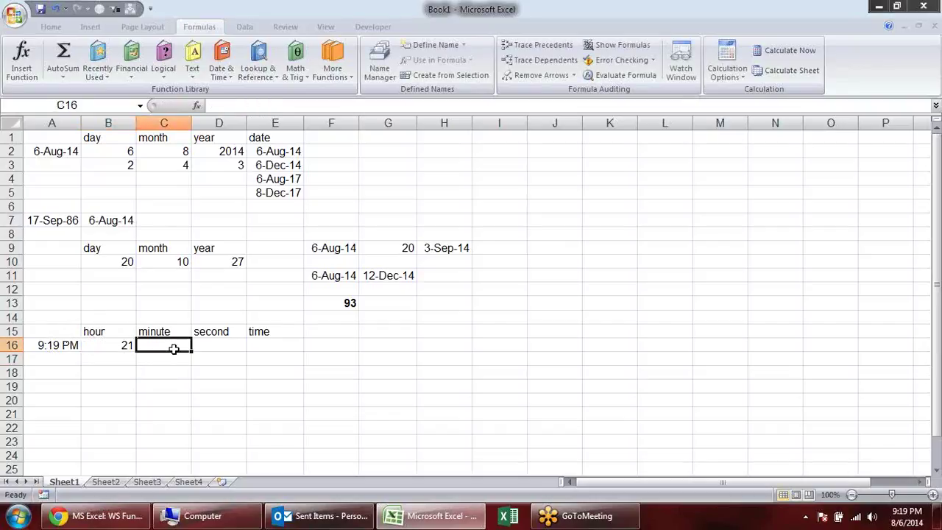
{"action": "type", "text": "="}
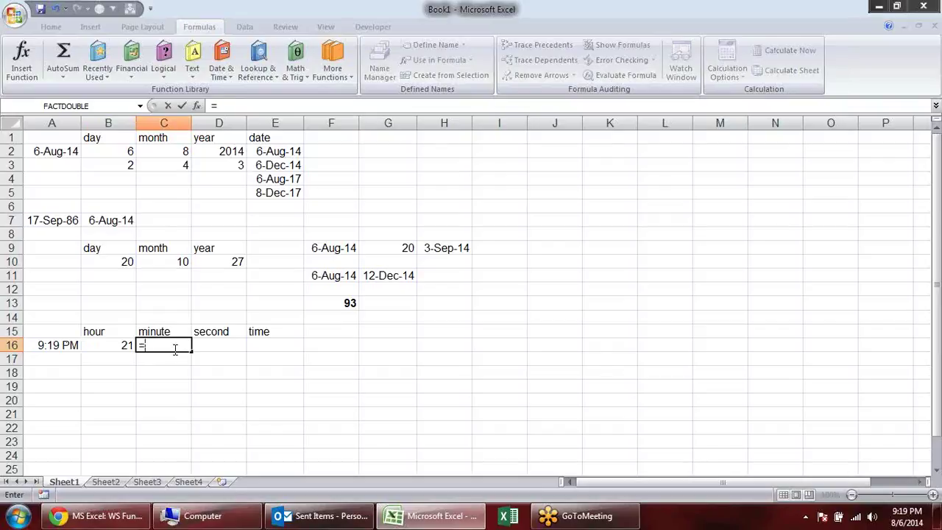
{"action": "type", "text": "minu"}
{"action": "key", "text": "Tab"}
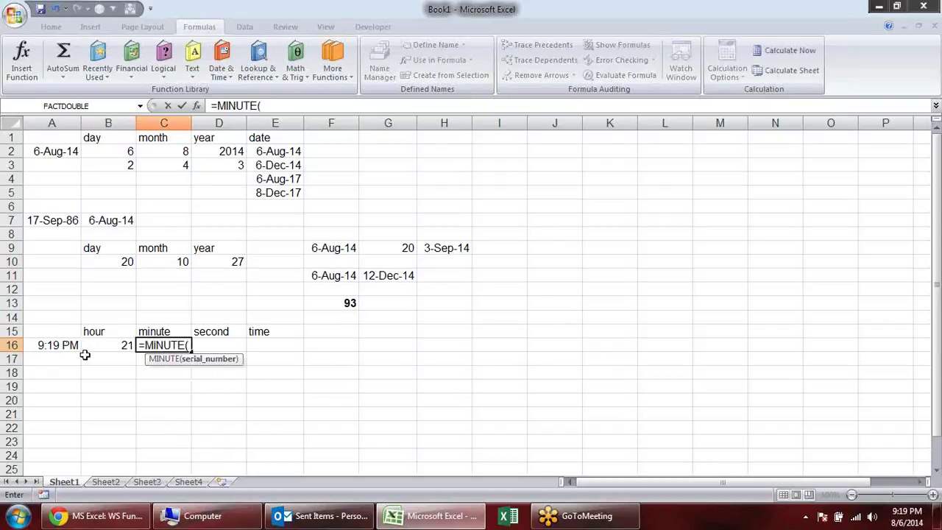
{"action": "left_click", "coordinate": [36, 343]}
{"action": "key", "text": "Return"}
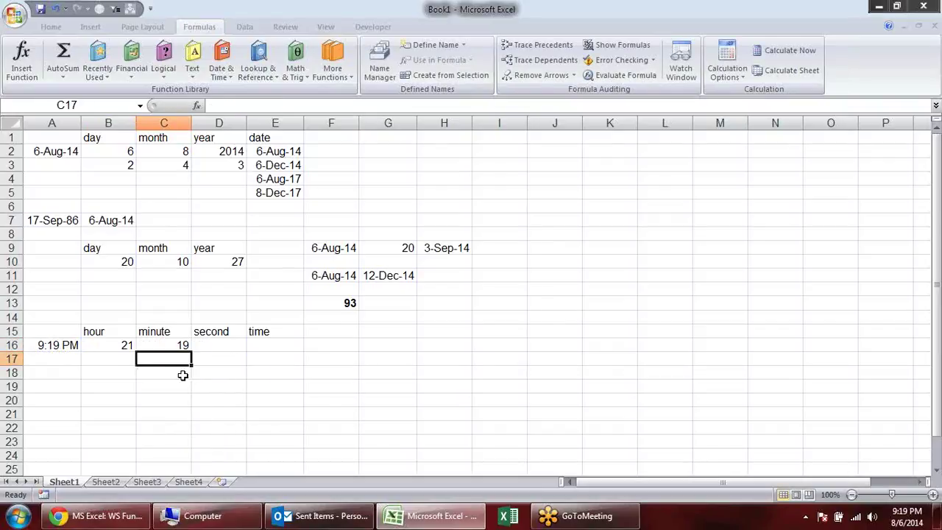
Step: Enter =SECOND(A16) in D16 to extract 0 seconds
{"action": "left_click", "coordinate": [210, 348]}
{"action": "type", "text": "=sec"}
{"action": "key", "text": "Tab"}
{"action": "left_click", "coordinate": [66, 332]}
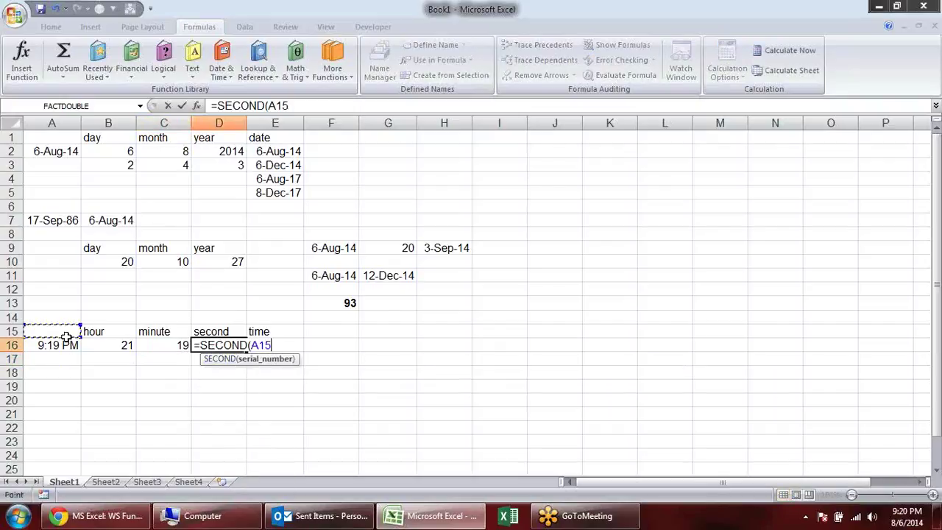
{"action": "left_click", "coordinate": [63, 345]}
{"action": "key", "text": "Return"}
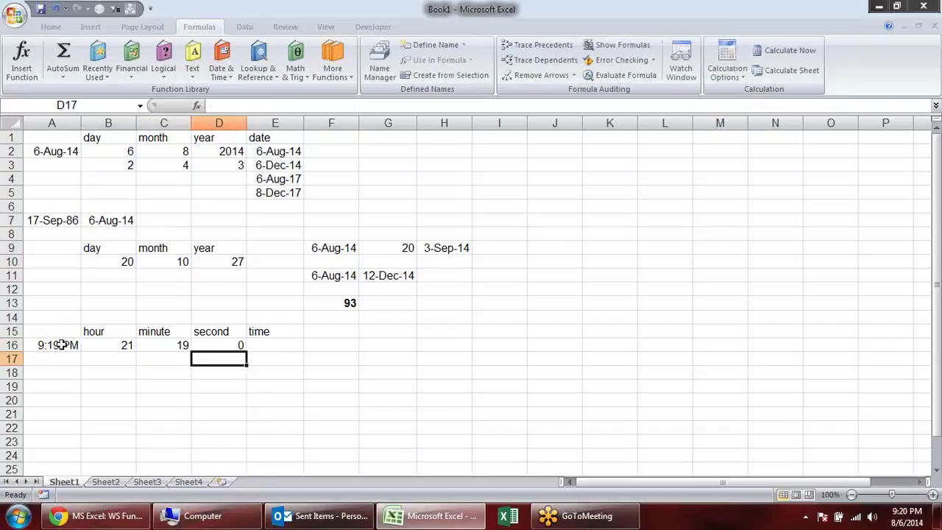
{"action": "left_click", "coordinate": [289, 343]}
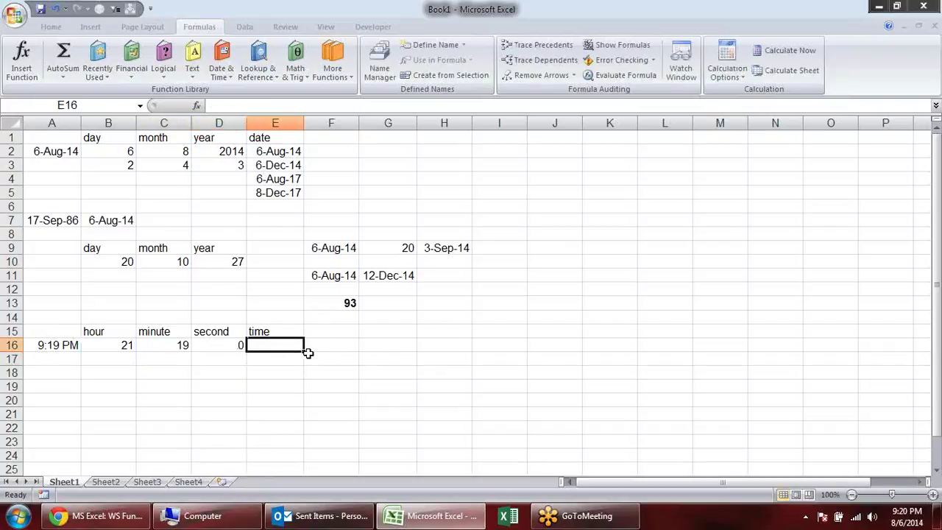
{"action": "type", "text": "=tim"}
{"action": "key", "text": "Tab"}
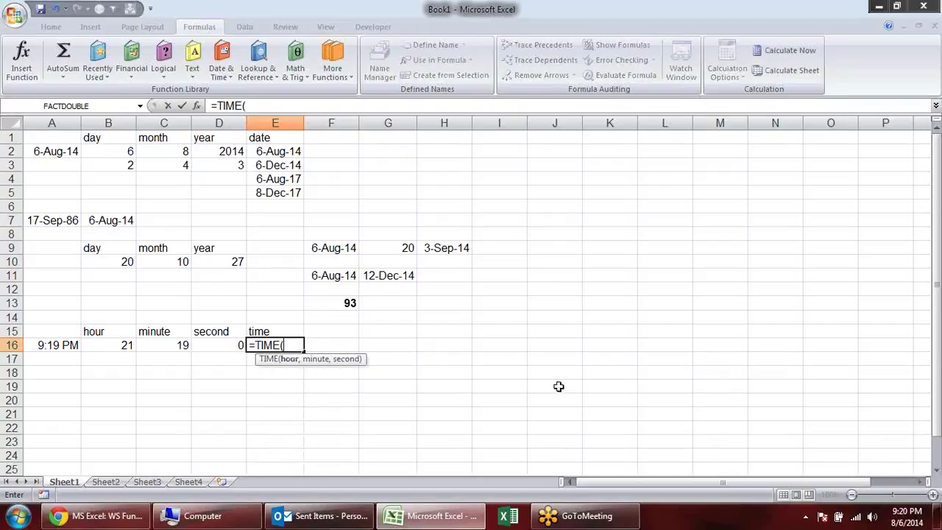
{"action": "left_click", "coordinate": [100, 344]}
{"action": "type", "text": ","}
{"action": "left_click", "coordinate": [170, 344]}
{"action": "type", "text": ","}
{"action": "left_click", "coordinate": [223, 344]}
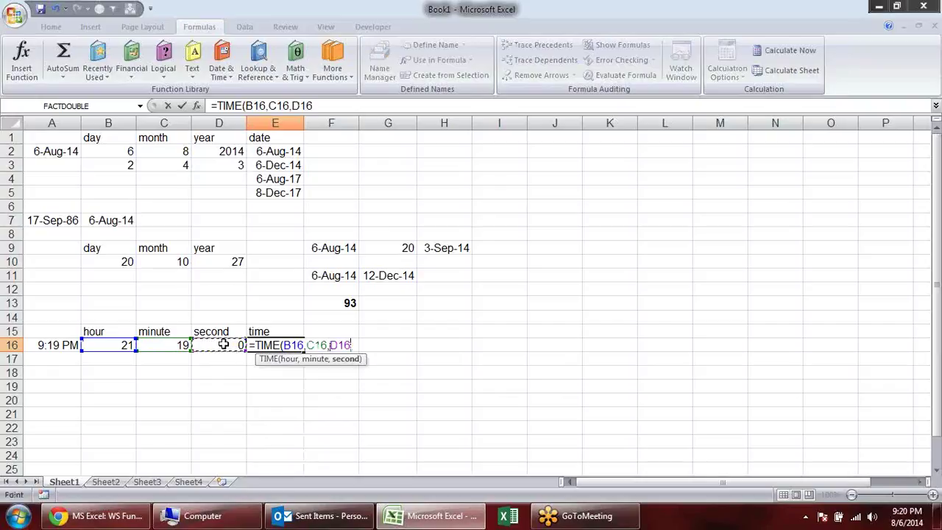
{"action": "key", "text": "Return"}
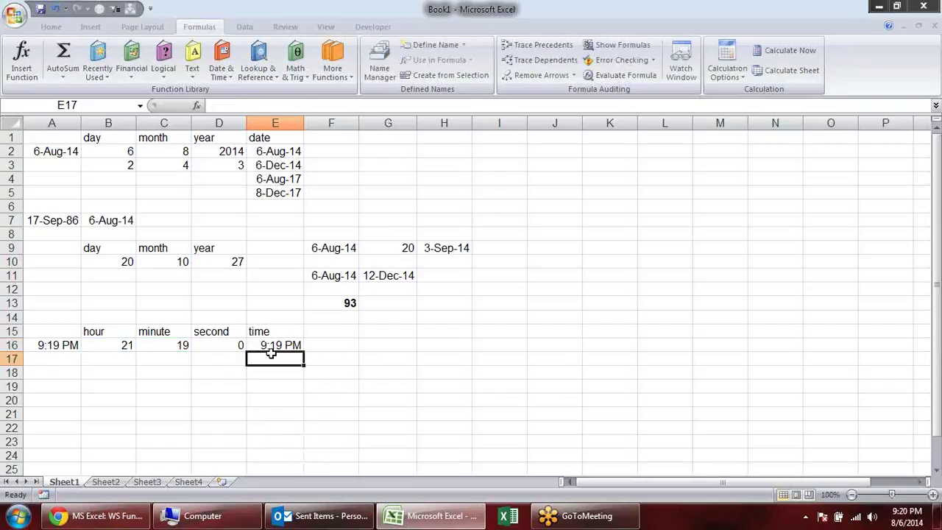
{"action": "key", "text": "Up"}
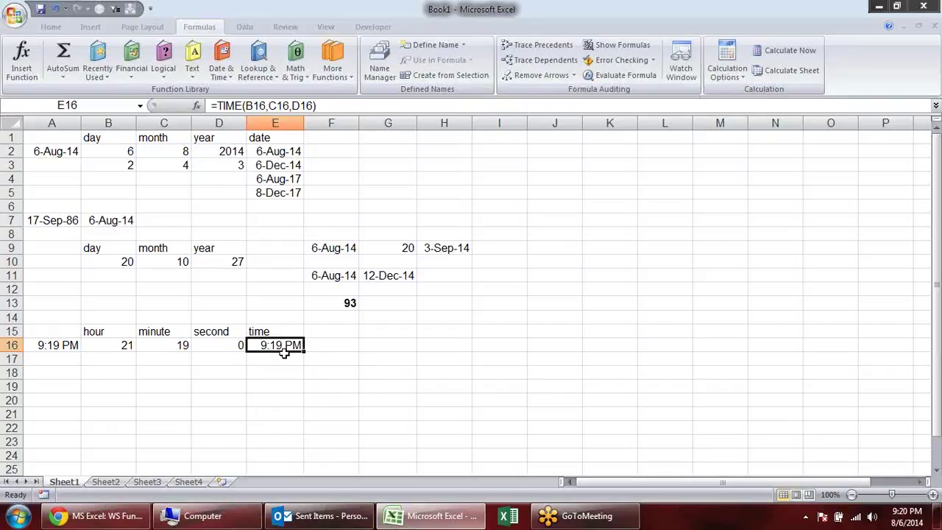
{"action": "left_click", "coordinate": [69, 344]}
{"action": "key", "text": "ctrl+c"}
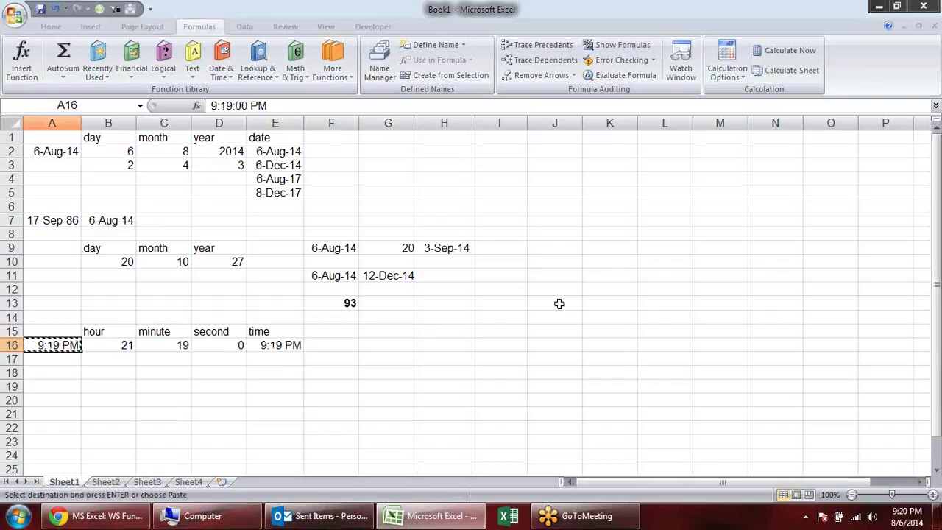
{"action": "left_click", "coordinate": [559, 302]}
{"action": "key", "text": "alt+e"}
{"action": "key", "text": "s"}
{"action": "key", "text": "v"}
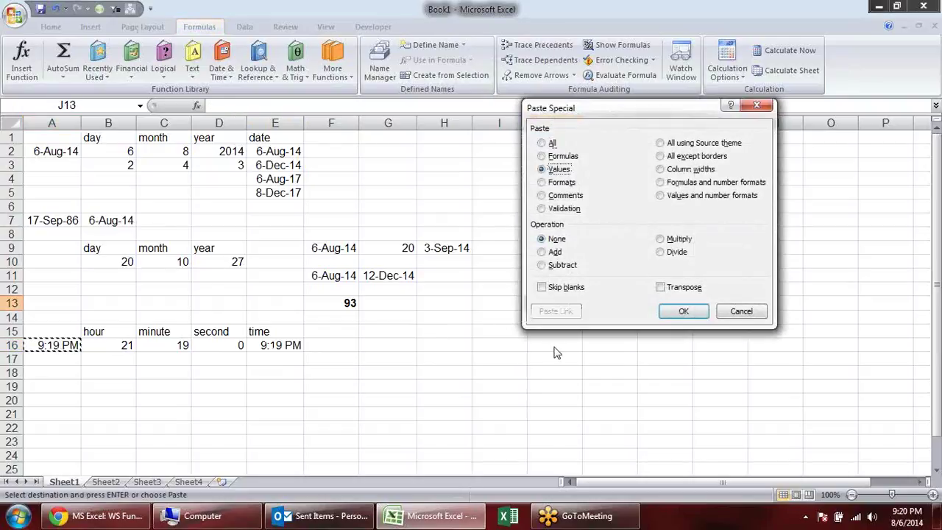
{"action": "key", "text": "Return"}
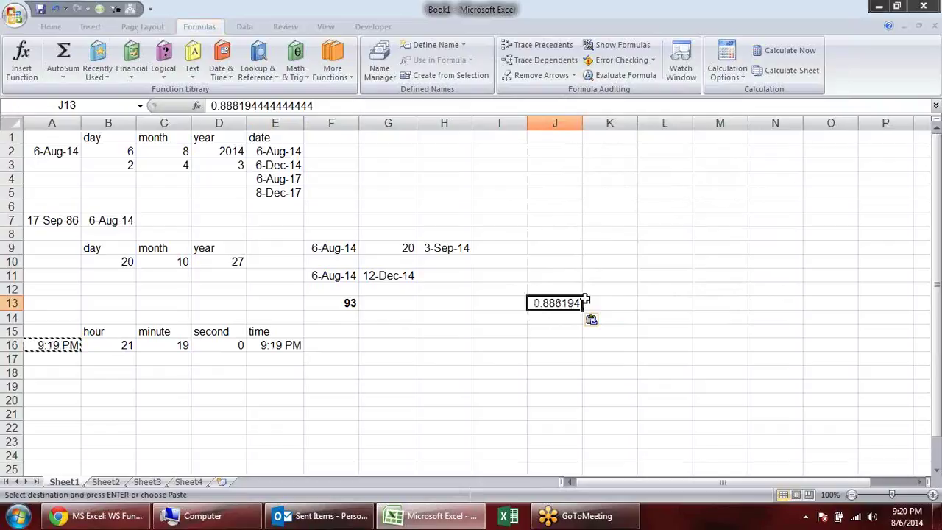
{"action": "key", "text": "Escape"}
{"action": "key", "text": "Delete"}
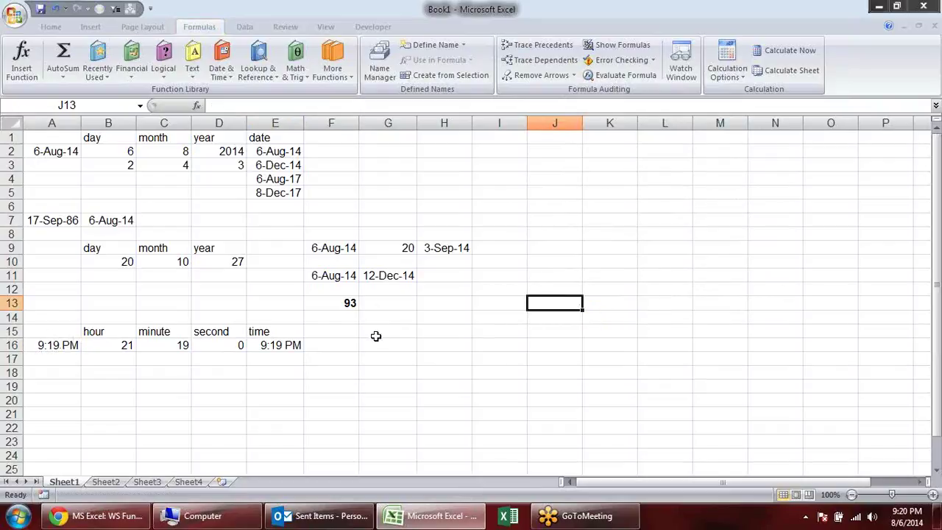
Step: Enter the offsets 2 hours, 10 minutes and 20 seconds in B17:D17
{"action": "left_click", "coordinate": [330, 346]}
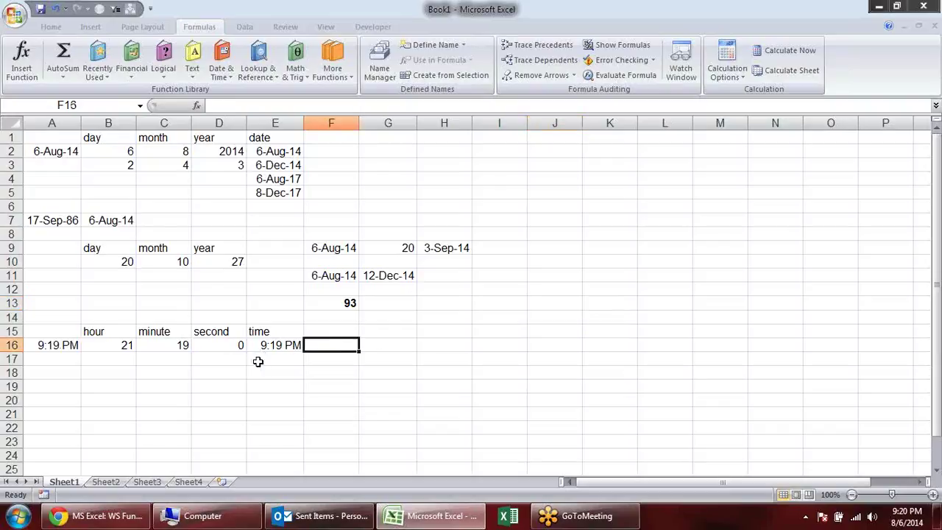
{"action": "left_click", "coordinate": [128, 359]}
{"action": "type", "text": "2"}
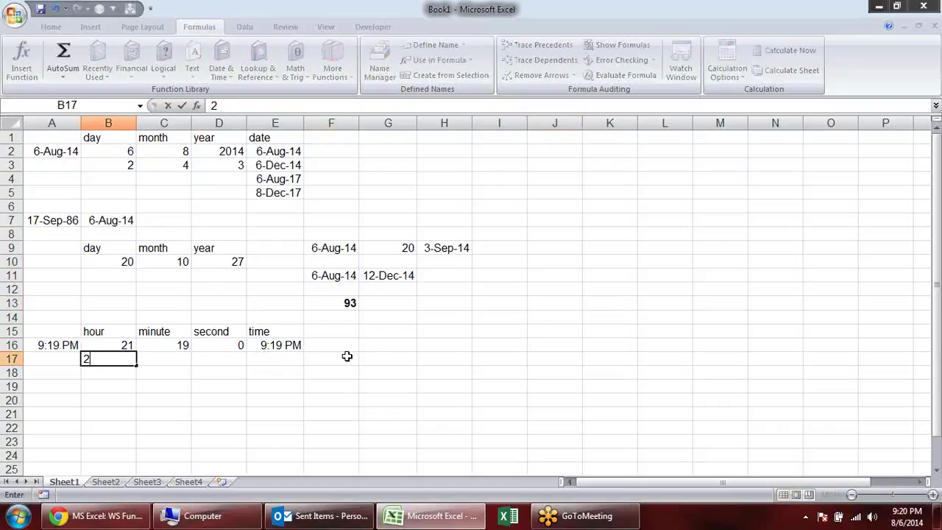
{"action": "left_click", "coordinate": [172, 359]}
{"action": "type", "text": "10"}
{"action": "left_click", "coordinate": [237, 387]}
{"action": "left_click", "coordinate": [229, 359]}
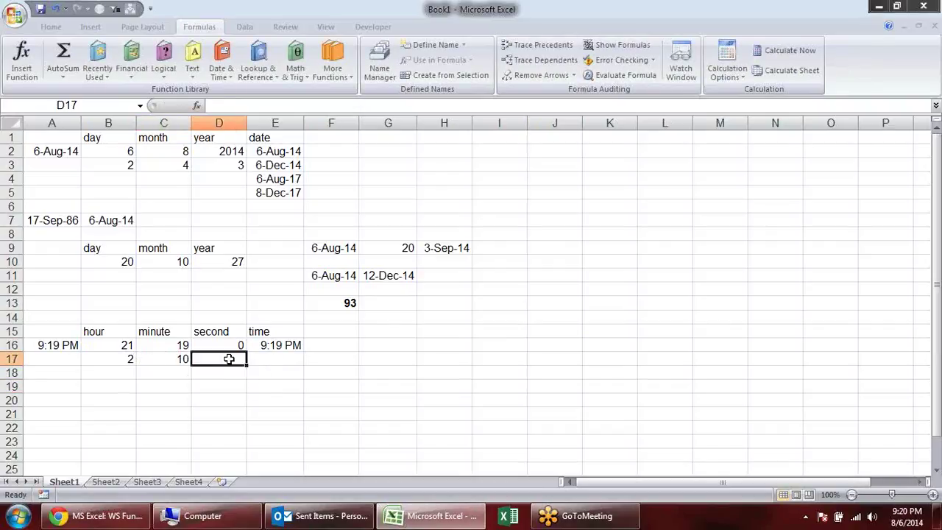
{"action": "type", "text": "20"}
Step: Start a TIME formula in E17 with HOUR(A16) plus B17 as the hour
{"action": "left_click", "coordinate": [323, 395]}
{"action": "left_click", "coordinate": [289, 359]}
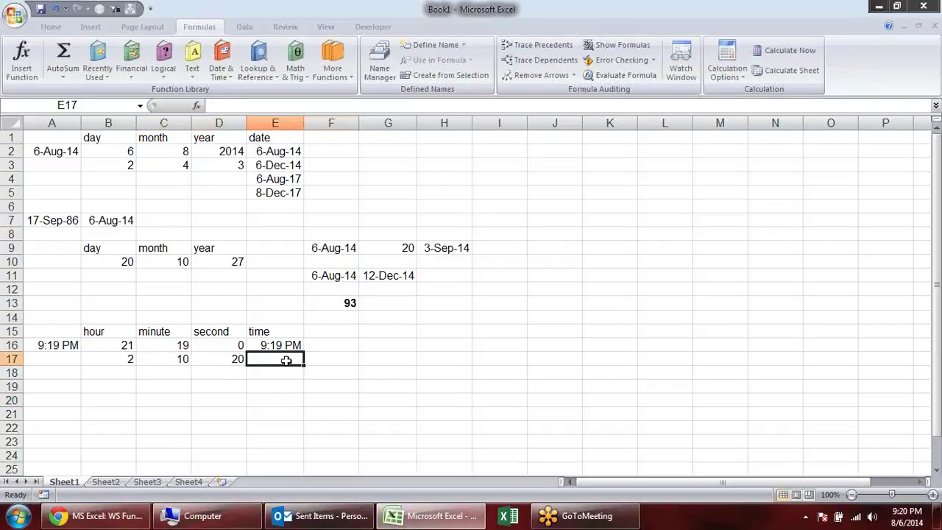
{"action": "type", "text": "=ti"}
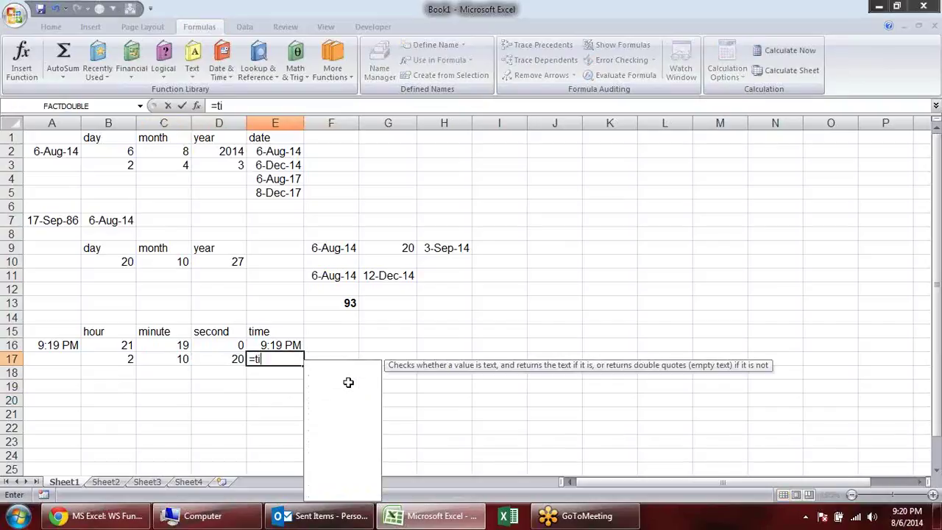
{"action": "type", "text": "m"}
{"action": "key", "text": "Tab"}
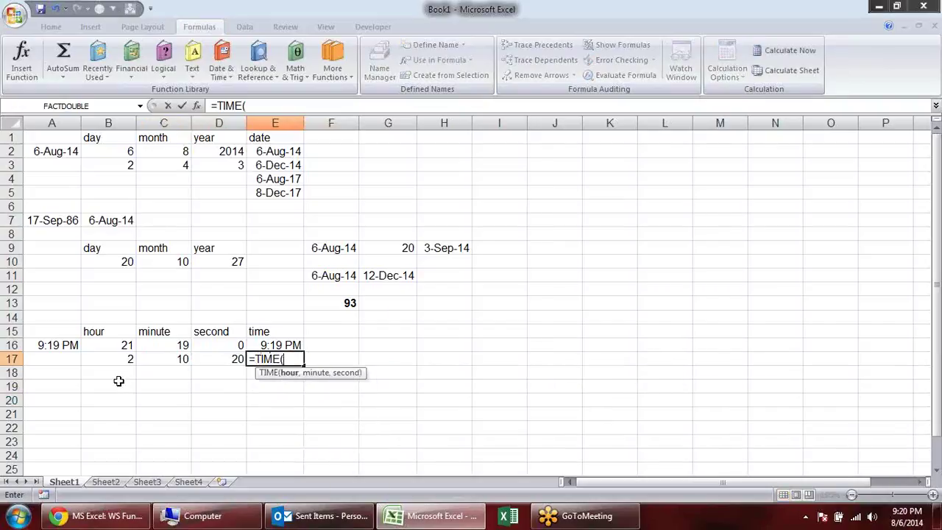
{"action": "type", "text": "hour"}
{"action": "key", "text": "Tab"}
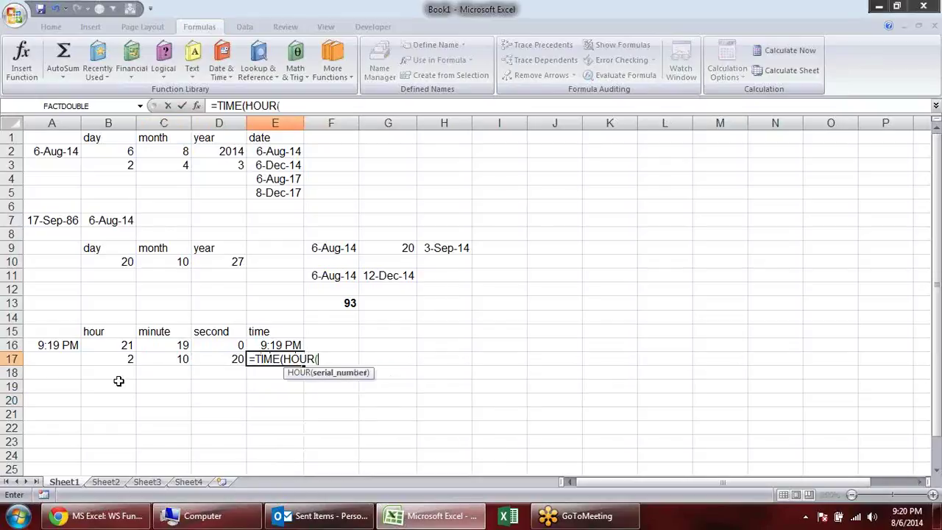
{"action": "left_click", "coordinate": [42, 345]}
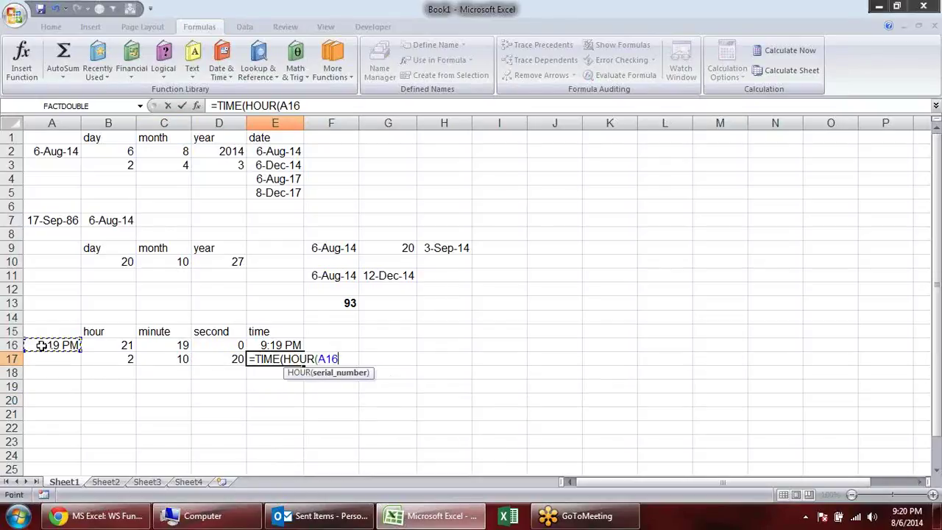
{"action": "type", "text": ")+"}
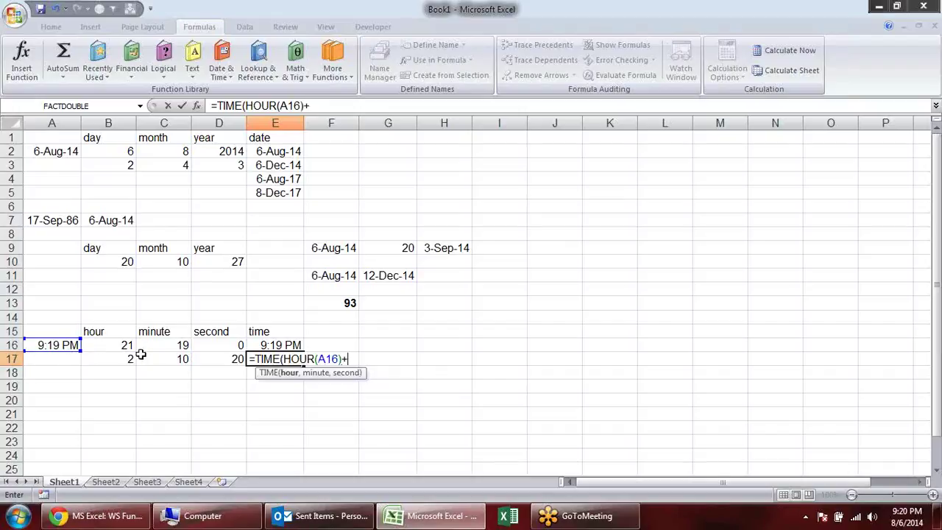
{"action": "left_click", "coordinate": [125, 359]}
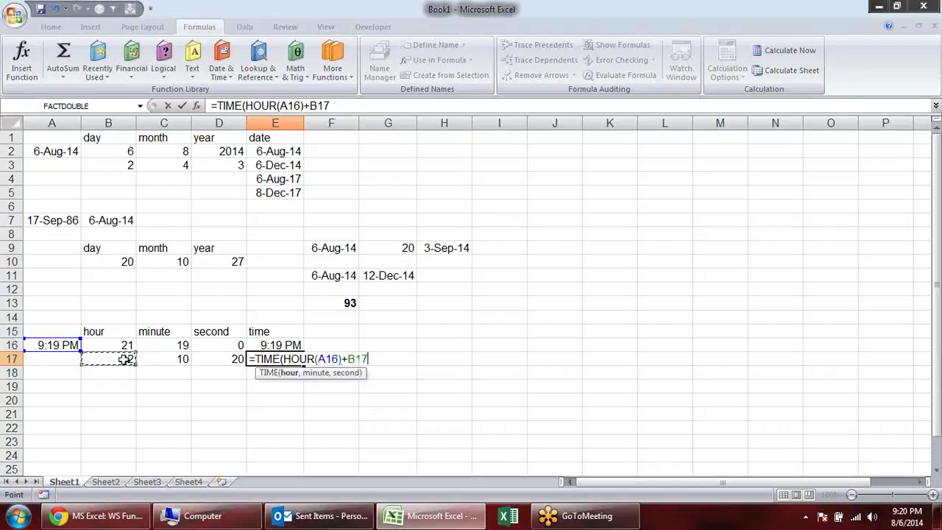
Step: Add MINUTE(A16)+C17 and SECOND(A16)+D17 as the TIME formula's remaining arguments
{"action": "type", "text": ","}
{"action": "type", "text": "minu"}
{"action": "key", "text": "Tab"}
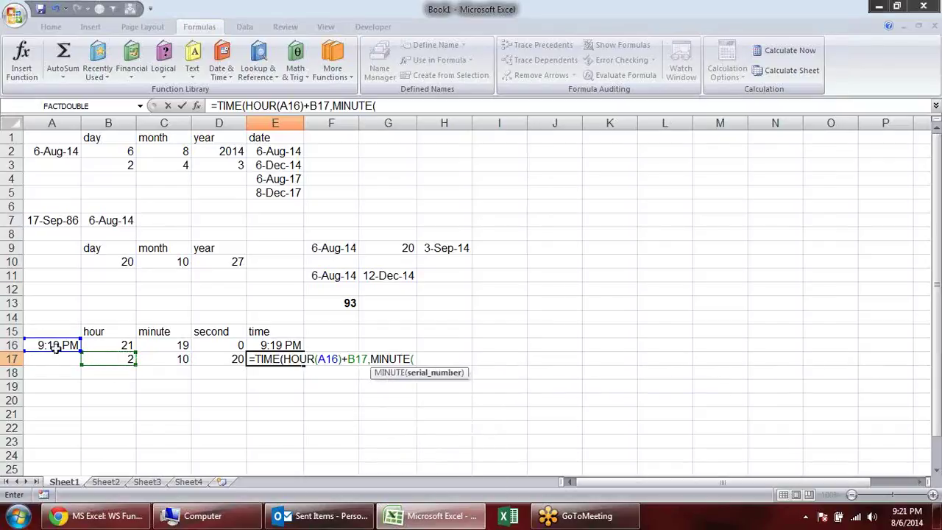
{"action": "left_click", "coordinate": [55, 346]}
{"action": "type", "text": ")+"}
{"action": "left_click", "coordinate": [171, 359]}
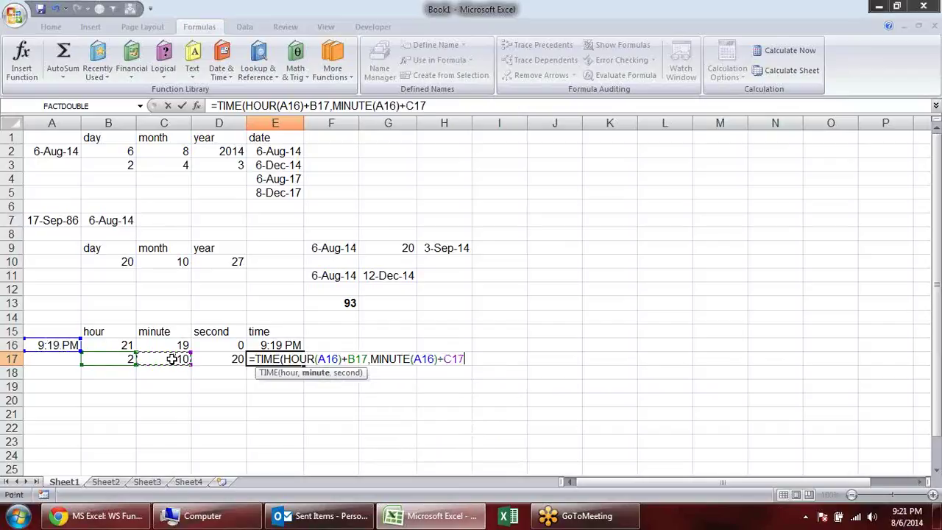
{"action": "type", "text": ","}
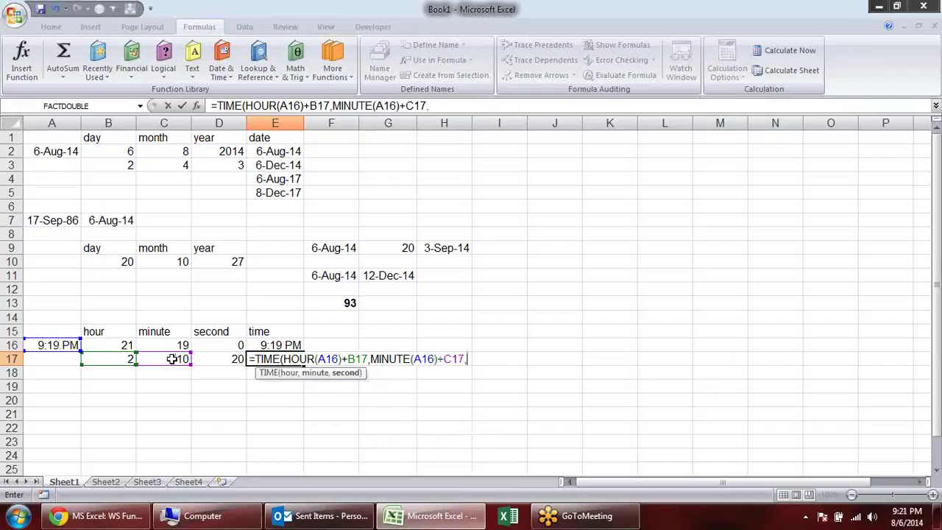
{"action": "type", "text": "SE"}
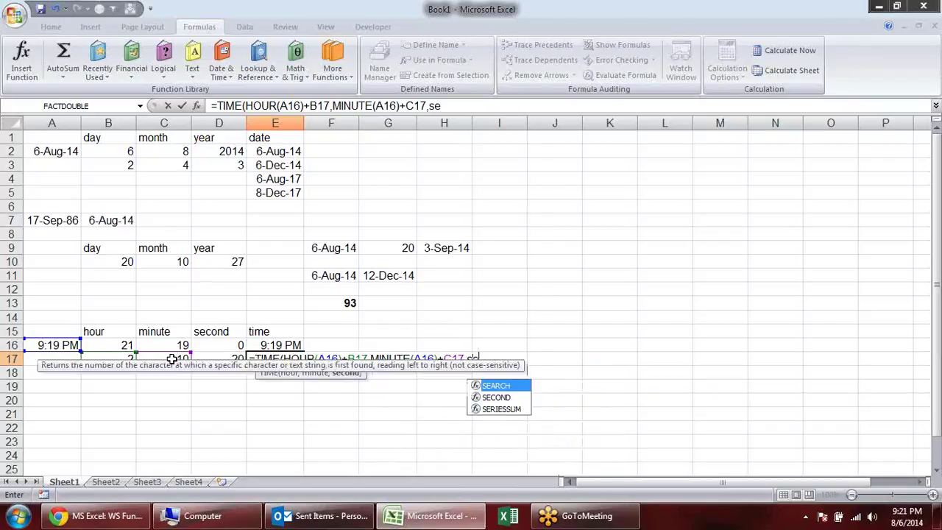
{"action": "type", "text": "COND("}
{"action": "left_click", "coordinate": [55, 342]}
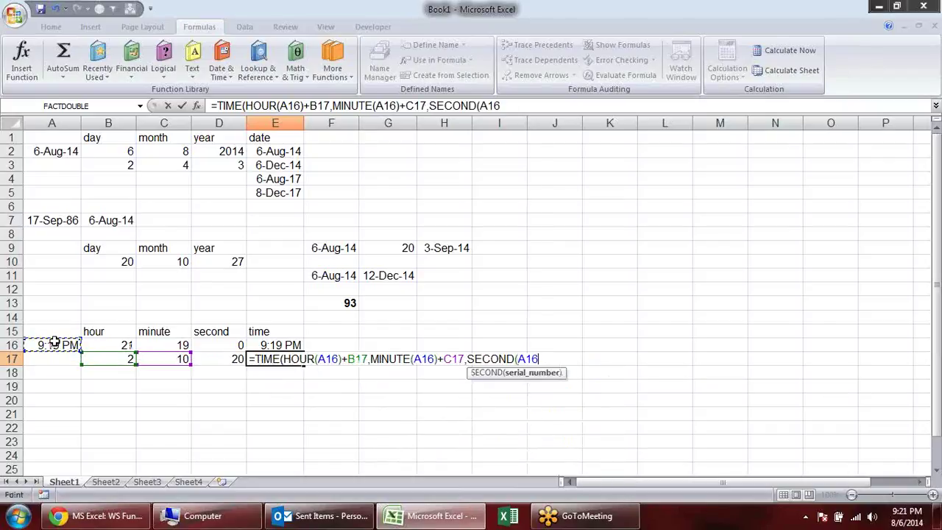
{"action": "type", "text": ")+"}
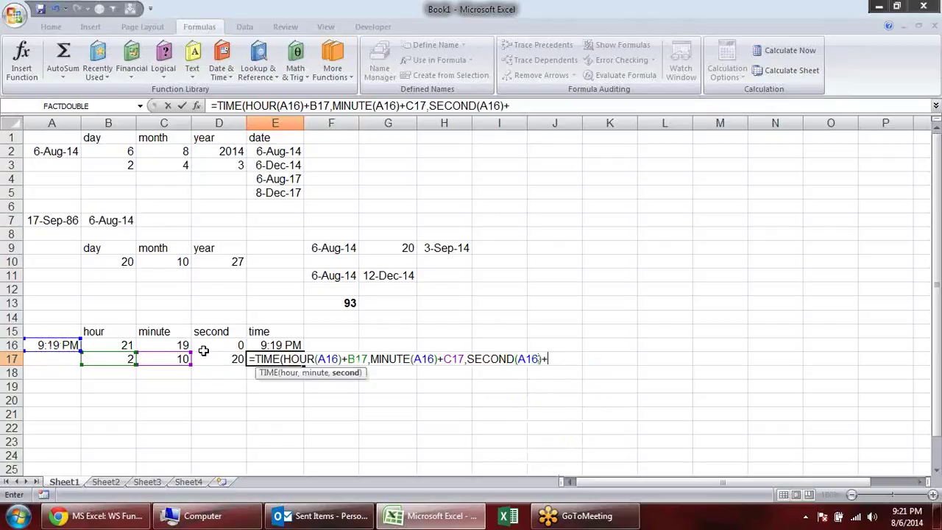
{"action": "left_click", "coordinate": [213, 358]}
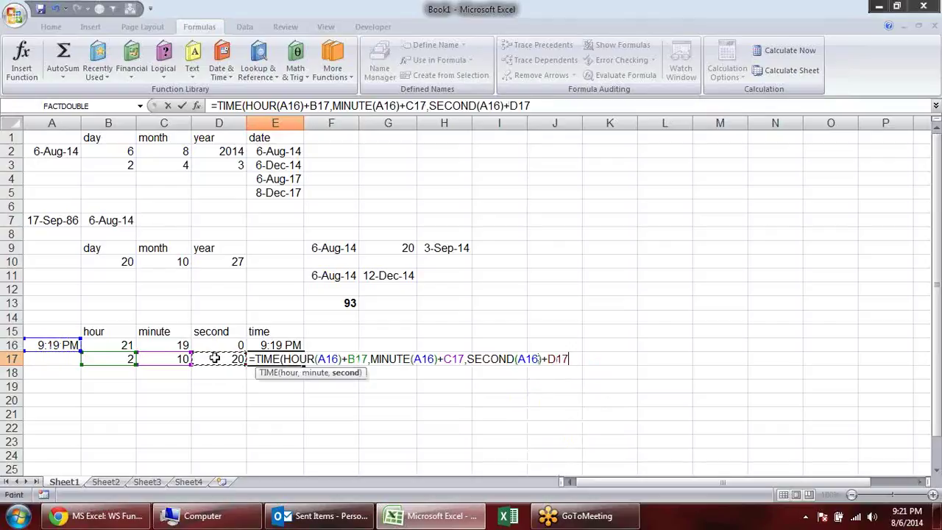
Step: Confirm the formula with Excel's correction and format E17 as time, showing 11:29 PM
{"action": "key", "text": "Return"}
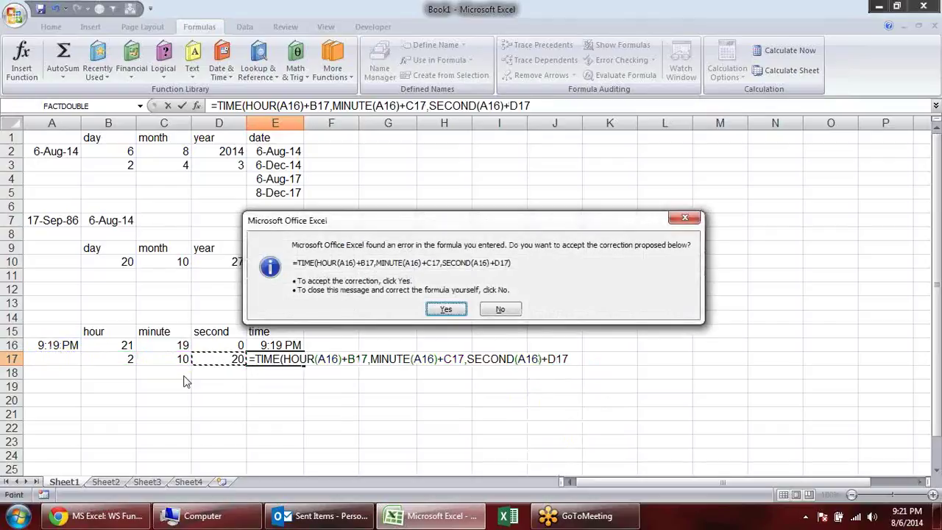
{"action": "key", "text": "Return"}
{"action": "left_click", "coordinate": [291, 359]}
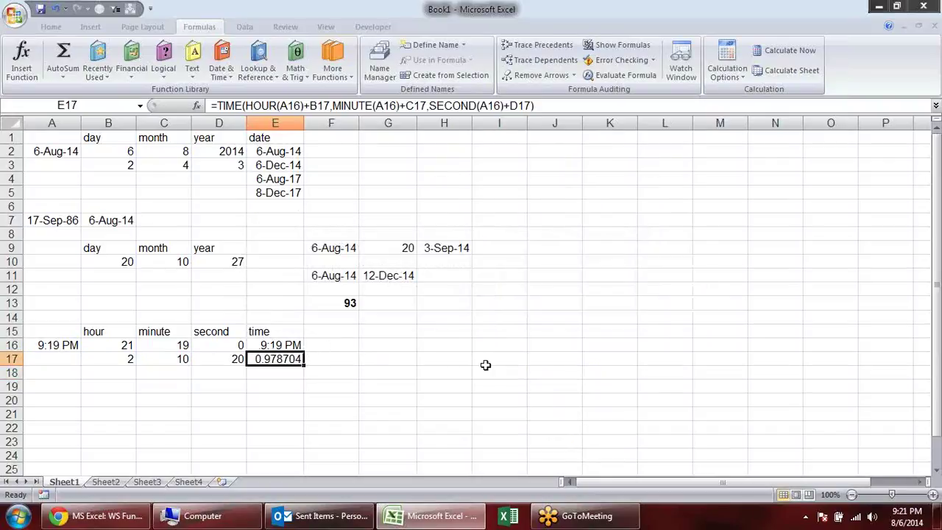
{"action": "key", "text": "ctrl+shift+2"}
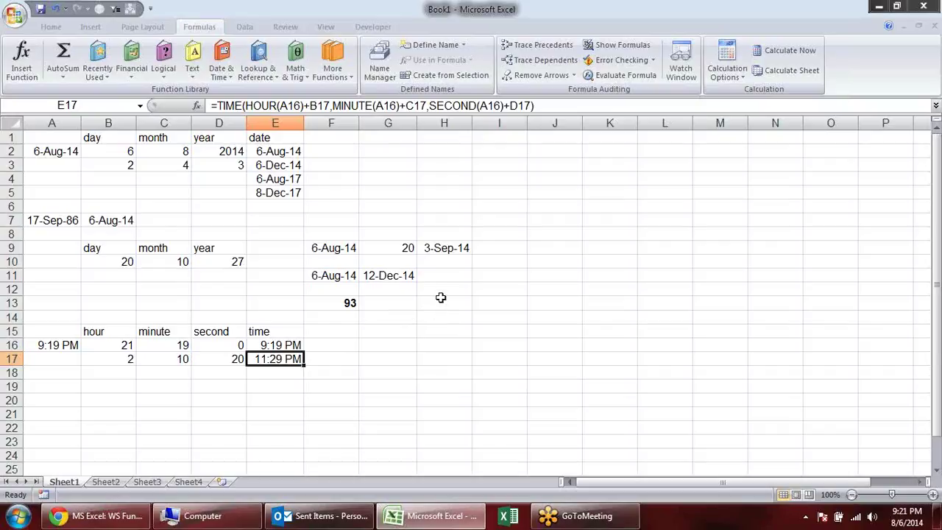
Step: Review the E17 time formula and its hour, minute and second inputs, then abandon a draft E18 formula
{"action": "scroll", "coordinate": [440, 298], "scroll_direction": "down", "scroll_amount": 2}
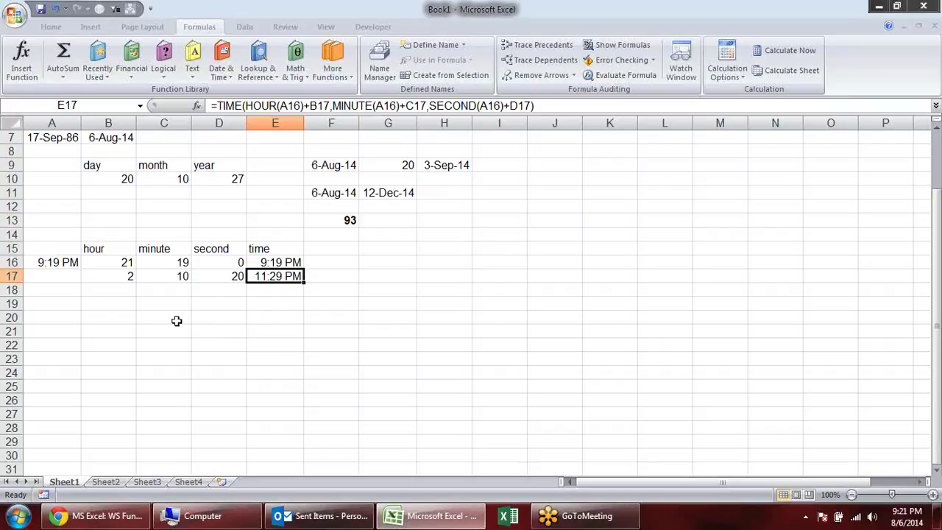
{"action": "left_click", "coordinate": [199, 302]}
{"action": "left_click", "coordinate": [294, 274]}
{"action": "double_click", "coordinate": [291, 276]}
{"action": "key", "text": "Return"}
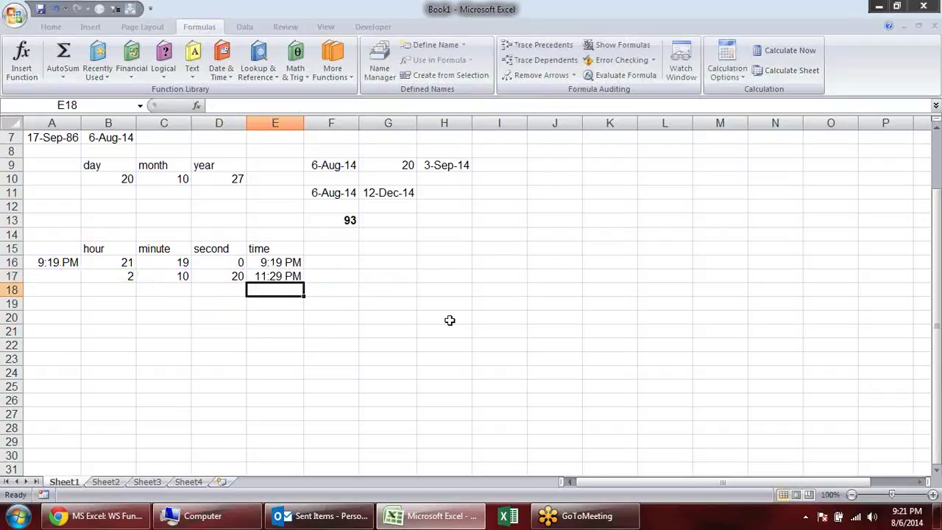
{"action": "left_click", "coordinate": [132, 278]}
{"action": "left_click", "coordinate": [169, 277]}
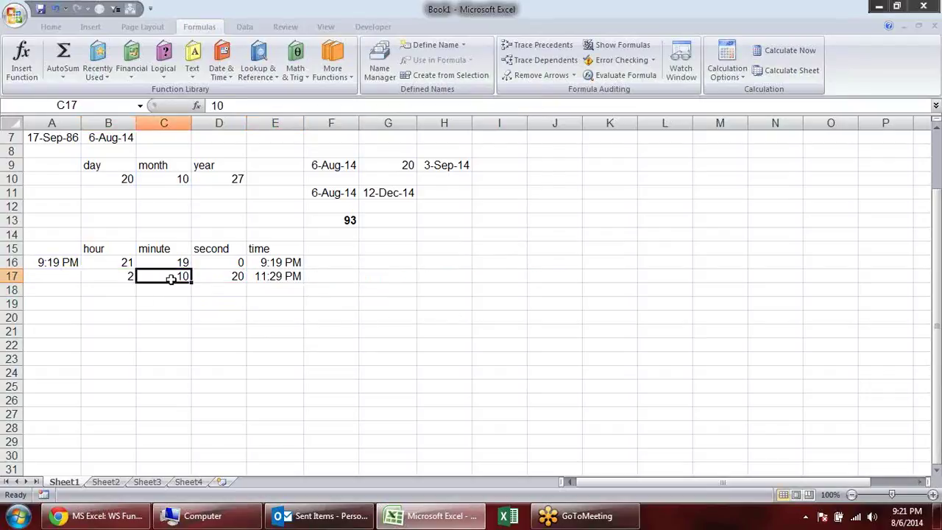
{"action": "left_click", "coordinate": [236, 276]}
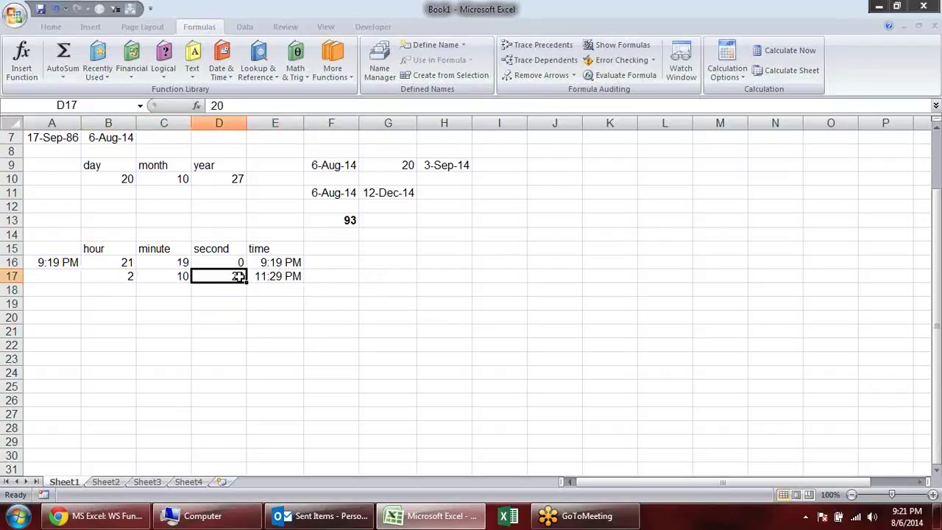
{"action": "left_click", "coordinate": [265, 292]}
{"action": "type", "text": "="}
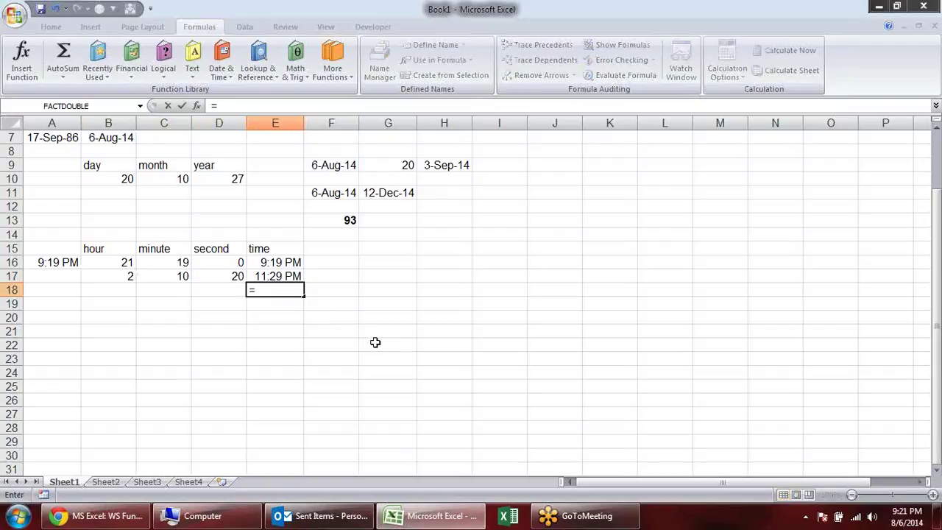
{"action": "left_click", "coordinate": [57, 262]}
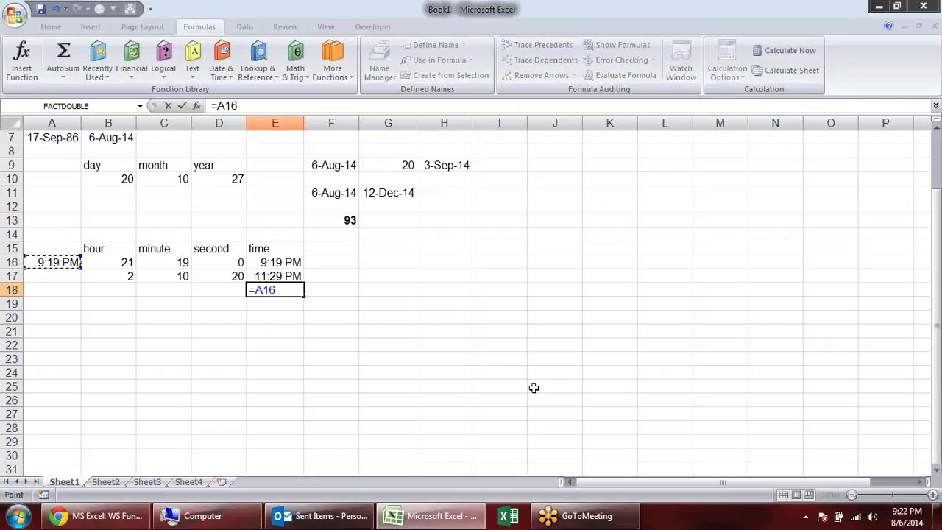
{"action": "type", "text": "+("}
{"action": "key", "text": "Escape"}
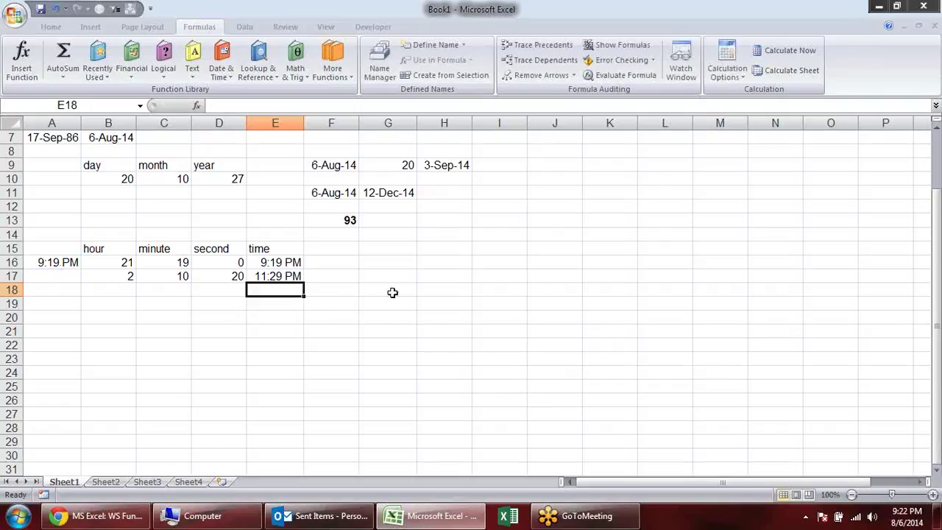
Step: Enter =B17/24 in F18, =C17/(24*60) in G18 and =D17/(24*60*60) in H18
{"action": "left_click", "coordinate": [327, 286]}
{"action": "type", "text": "="}
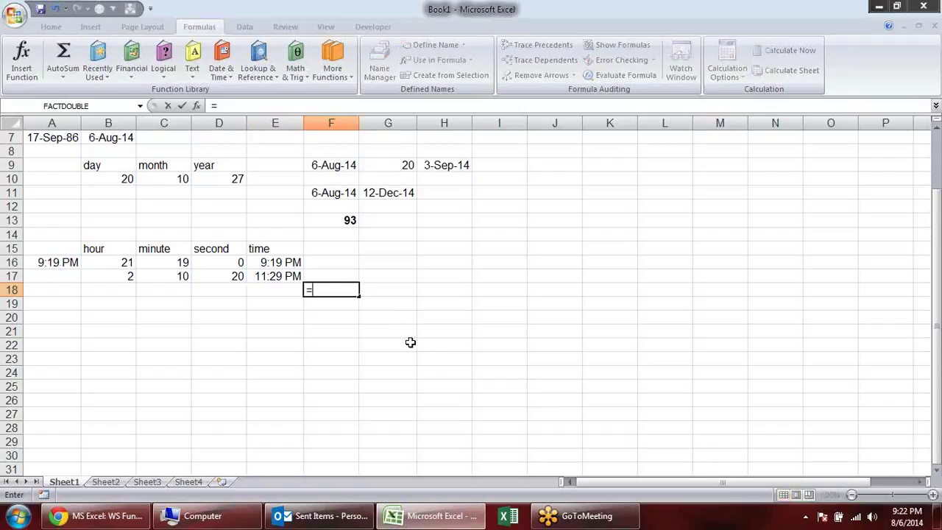
{"action": "left_click", "coordinate": [126, 278]}
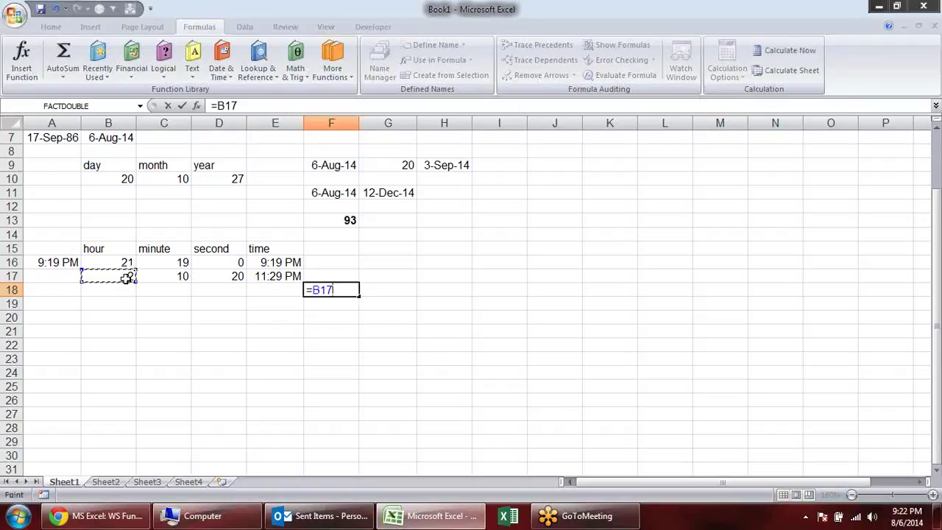
{"action": "type", "text": "/24"}
{"action": "key", "text": "Return"}
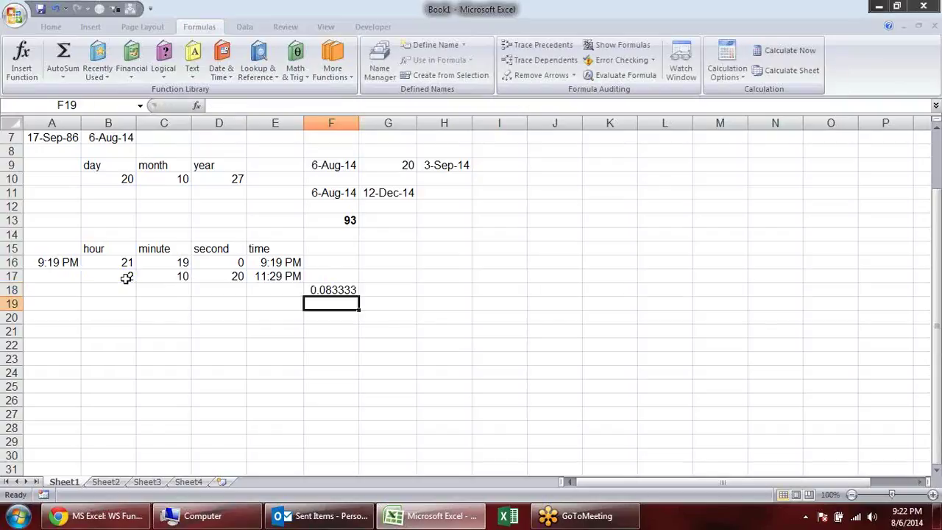
{"action": "left_click", "coordinate": [376, 292]}
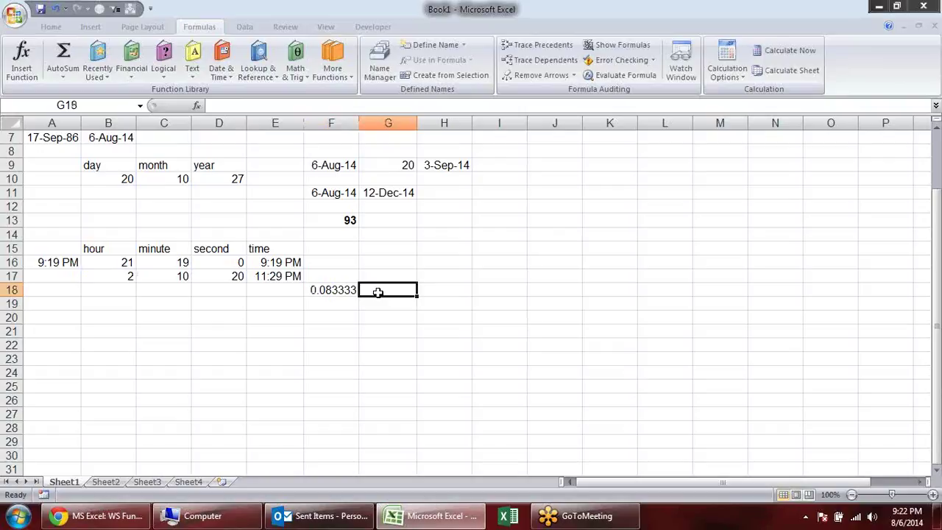
{"action": "type", "text": "="}
{"action": "left_click", "coordinate": [183, 275]}
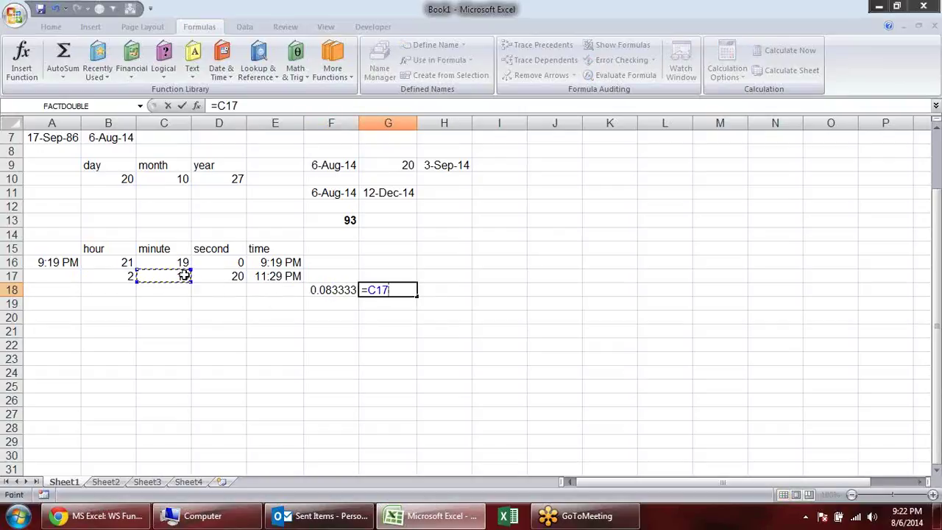
{"action": "type", "text": "/(24*"}
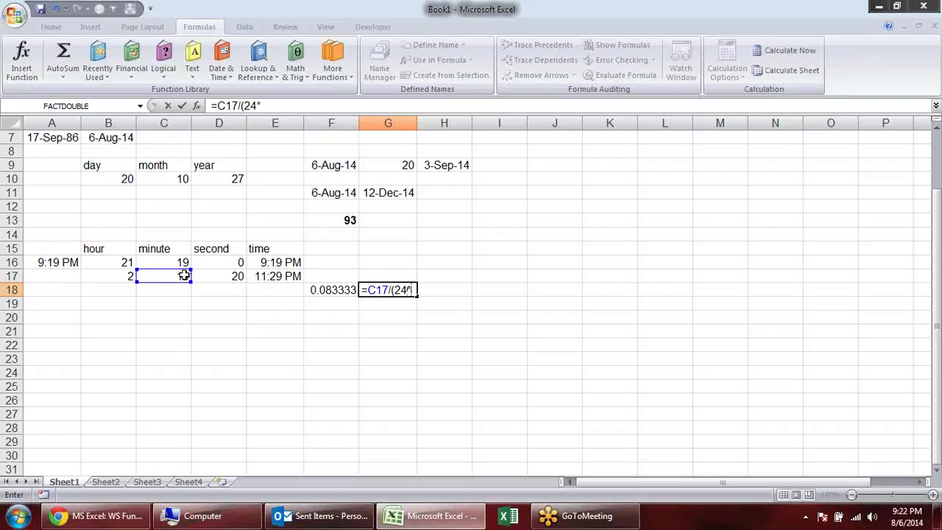
{"action": "type", "text": "60"}
{"action": "key", "text": "Return"}
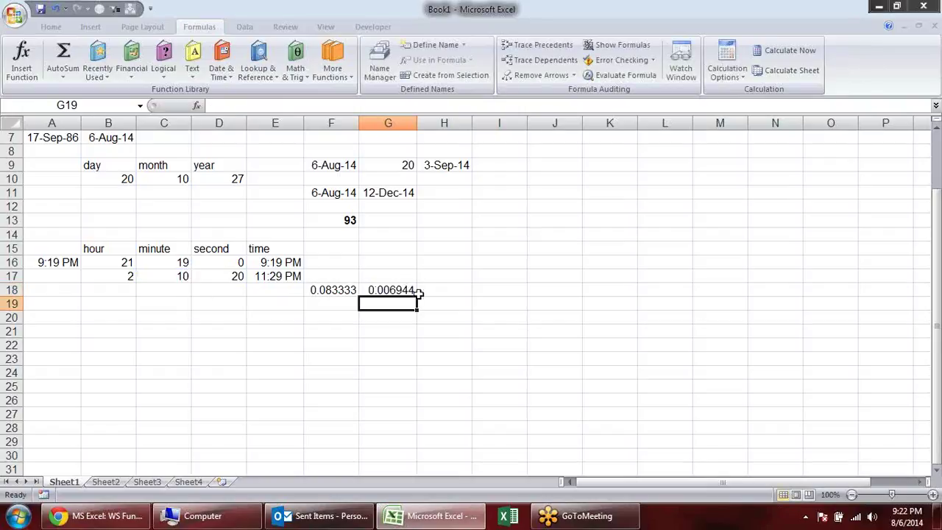
{"action": "left_click", "coordinate": [439, 289]}
{"action": "type", "text": "="}
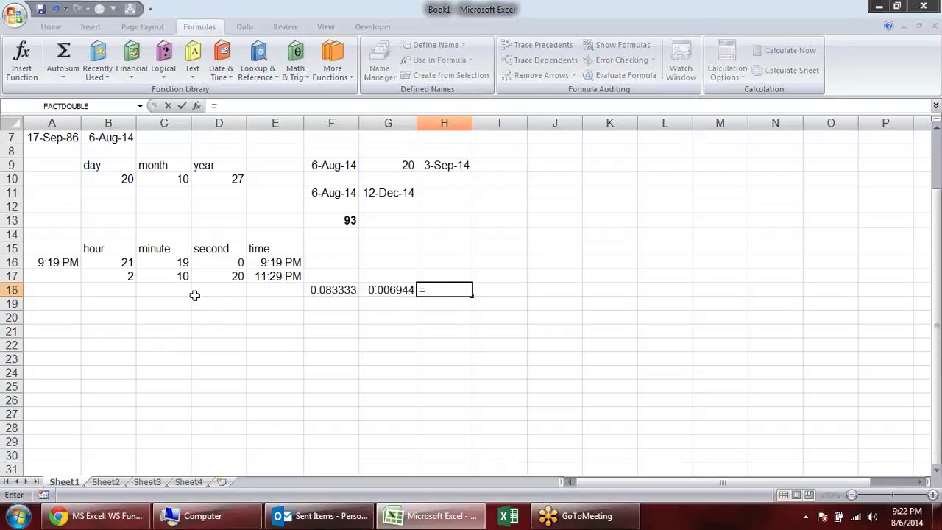
{"action": "left_click", "coordinate": [215, 277]}
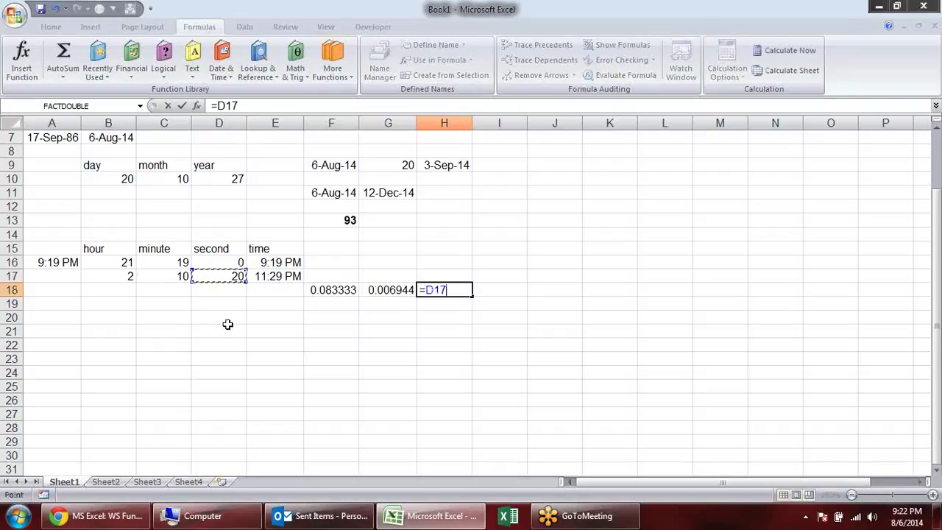
{"action": "type", "text": "/"}
{"action": "type", "text": "("}
{"action": "type", "text": "24*60"}
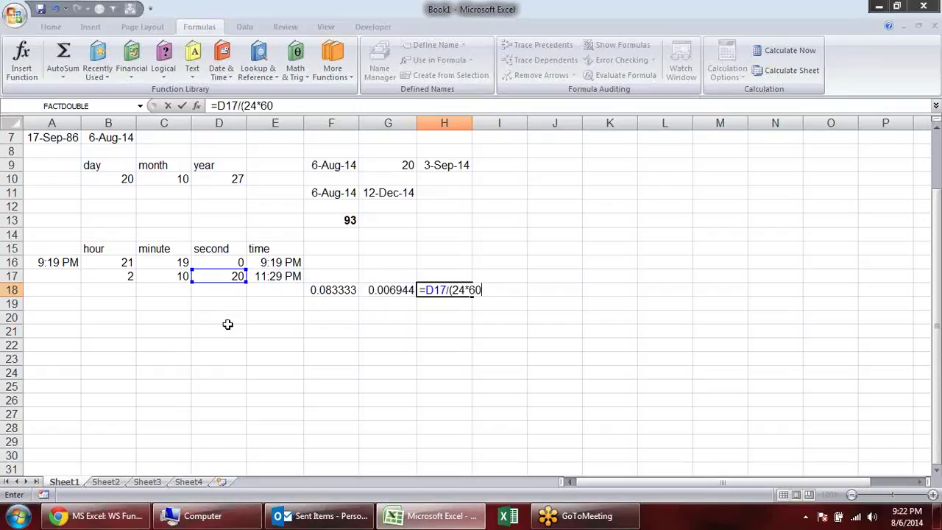
{"action": "type", "text": "*60)"}
{"action": "key", "text": "Return"}
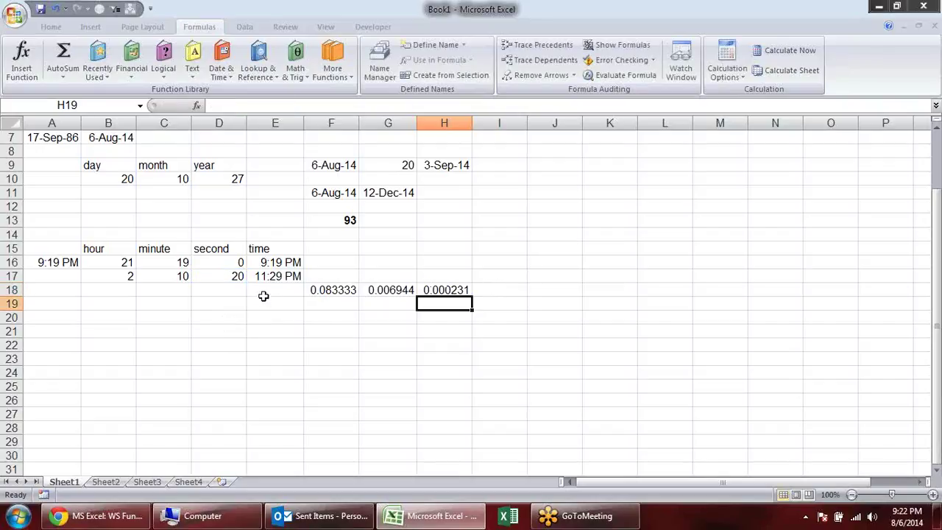
Step: Enter =A16+F18+G18+H18 in E18 to get 11:29 PM
{"action": "left_click", "coordinate": [259, 289]}
{"action": "type", "text": "="}
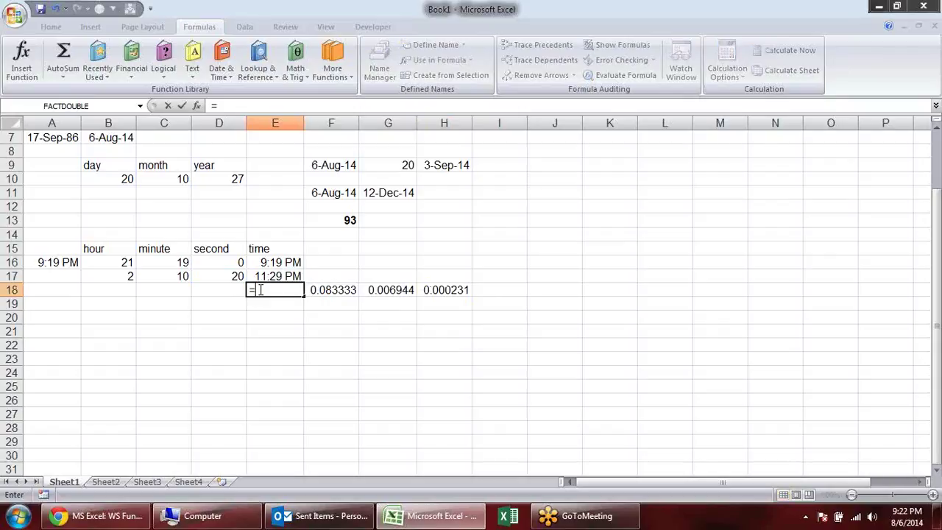
{"action": "left_click", "coordinate": [51, 261]}
{"action": "type", "text": "+"}
{"action": "left_click", "coordinate": [326, 289]}
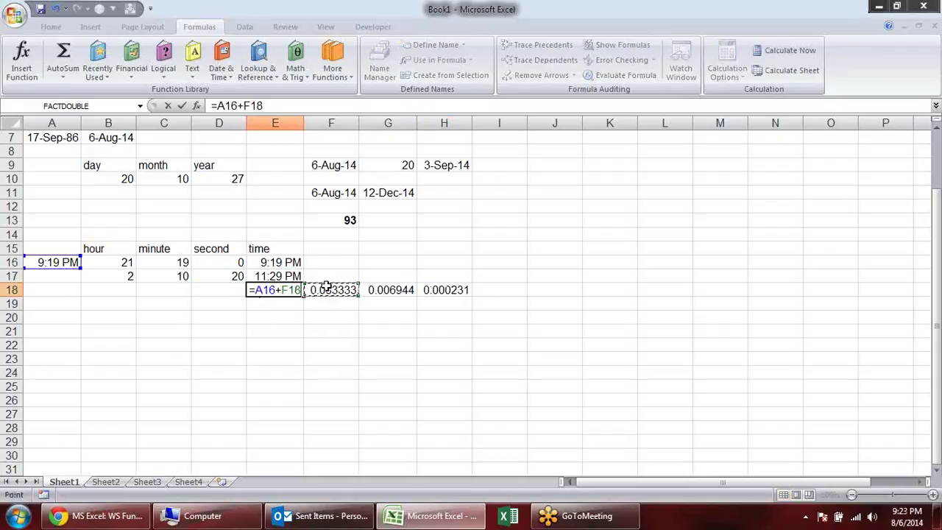
{"action": "type", "text": "+"}
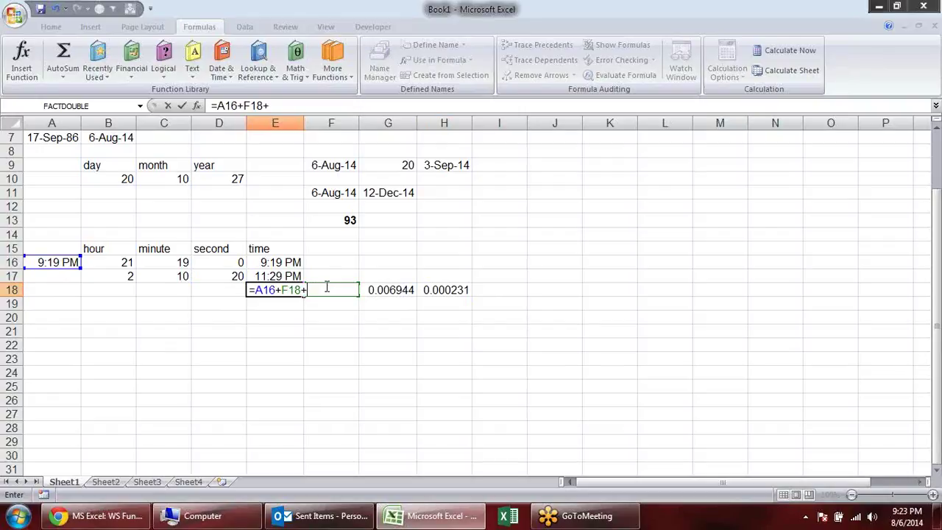
{"action": "left_click", "coordinate": [397, 290]}
{"action": "type", "text": "+"}
{"action": "left_click", "coordinate": [463, 290]}
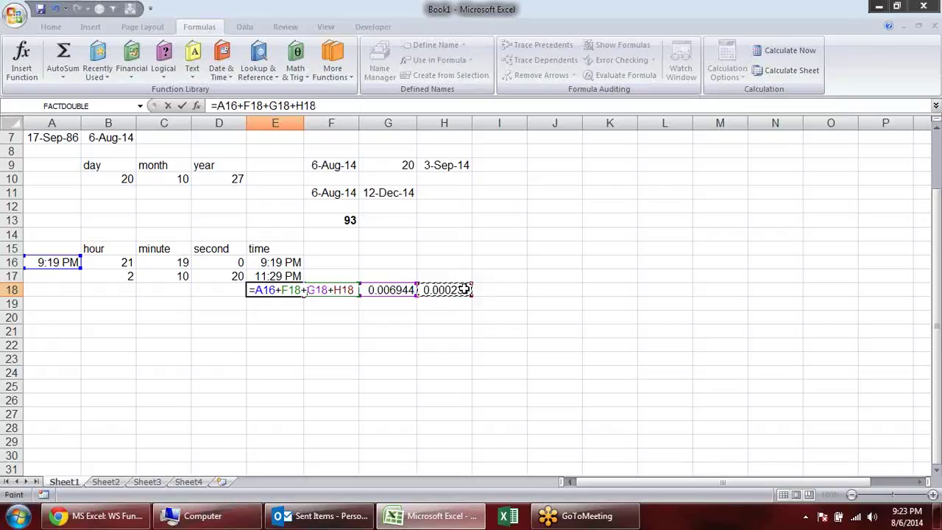
{"action": "key", "text": "Return"}
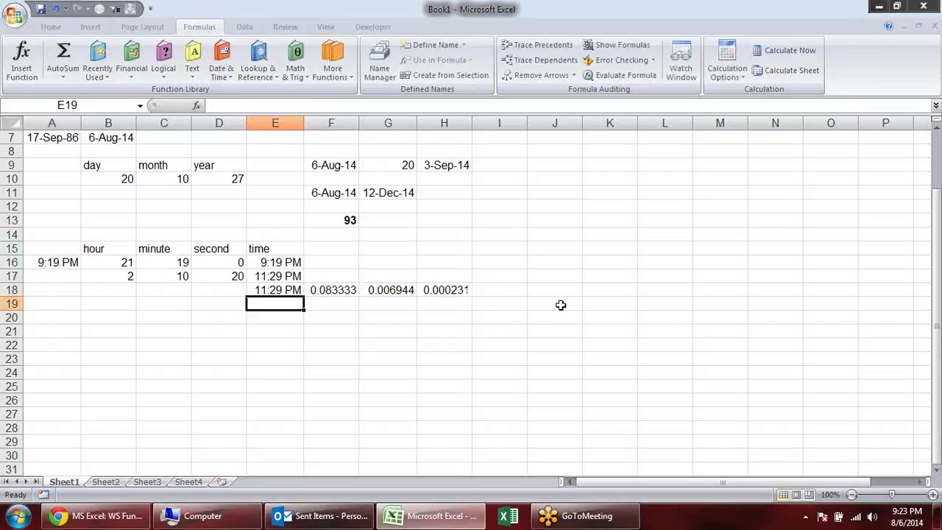
Step: Reopen E18's formula twice to display it, leaving it unchanged
{"action": "double_click", "coordinate": [286, 290]}
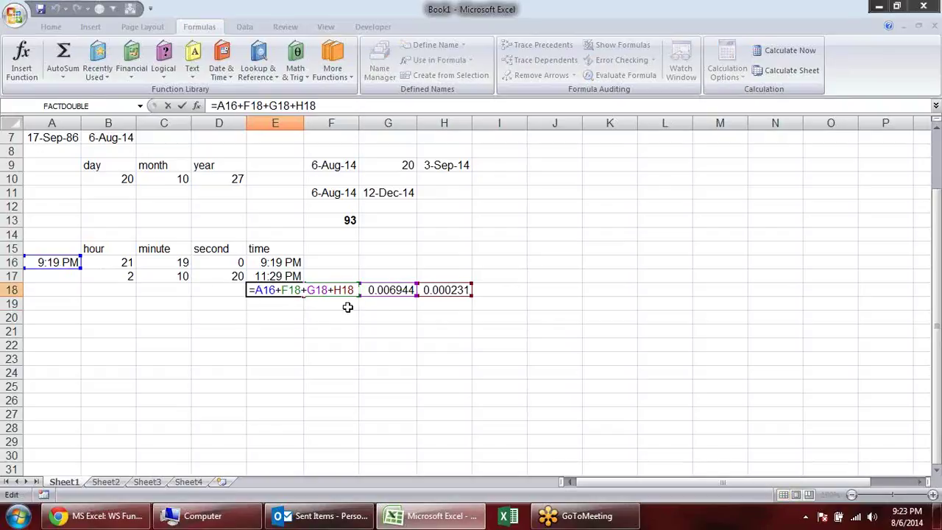
{"action": "key", "text": "Escape"}
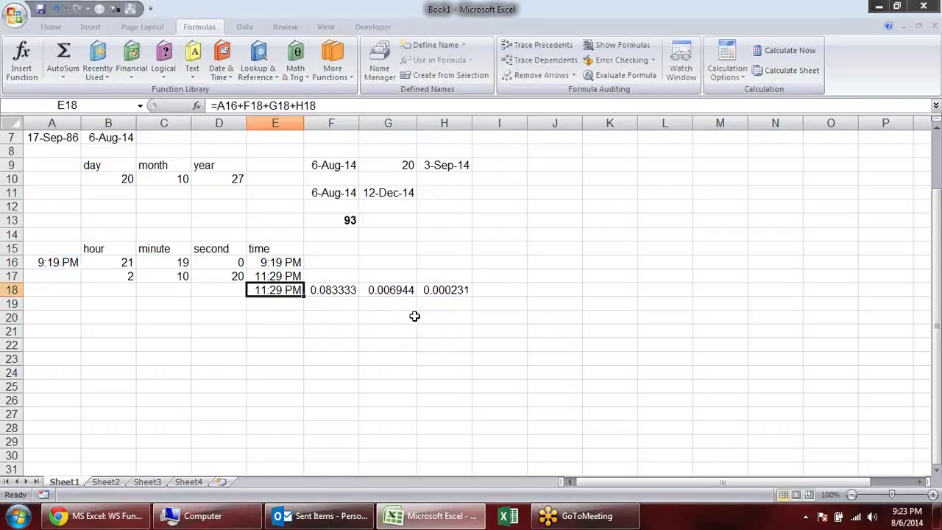
{"action": "double_click", "coordinate": [291, 291]}
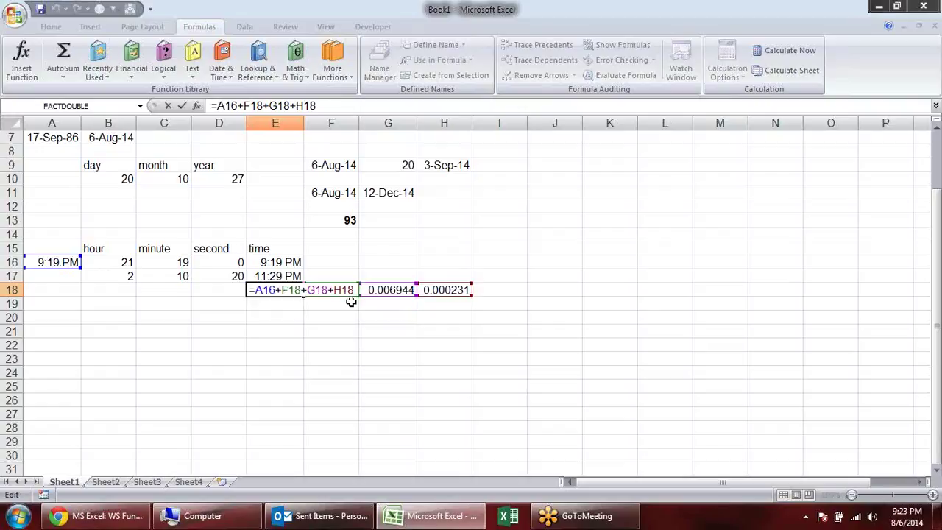
{"action": "key", "text": "Escape"}
Step: Replace the F18 reference in E18's formula with the term (B17/24)
{"action": "left_click", "coordinate": [341, 290]}
{"action": "double_click", "coordinate": [331, 290]}
{"action": "left_click_drag", "start_coordinate": [347, 290], "coordinate": [315, 290]}
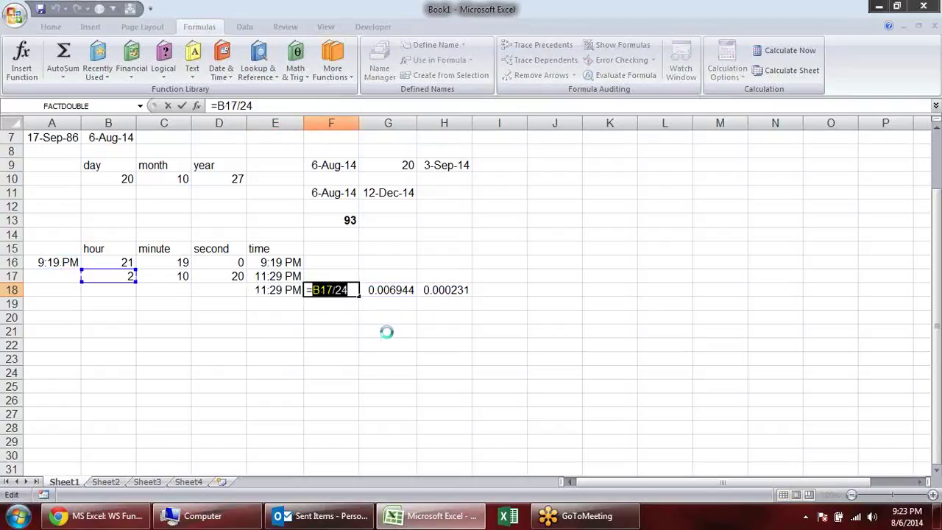
{"action": "key", "text": "Escape"}
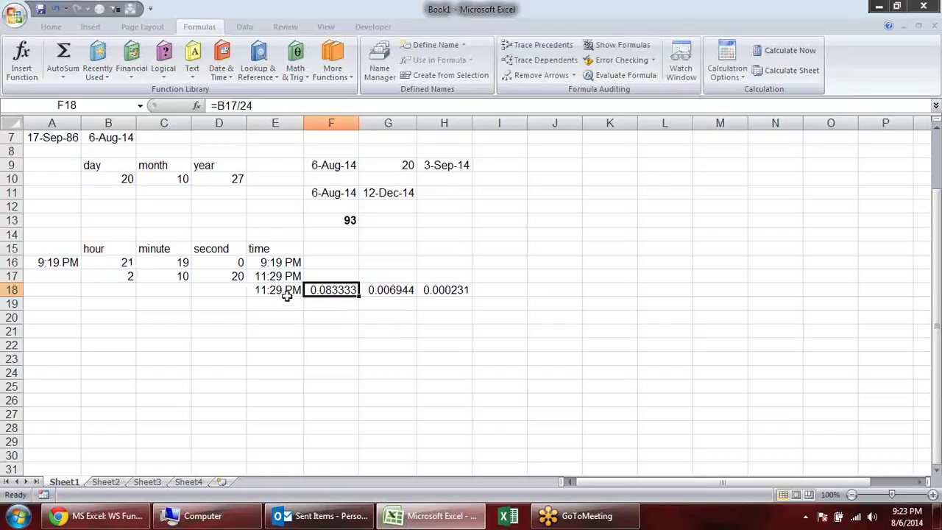
{"action": "left_click", "coordinate": [285, 293]}
{"action": "double_click", "coordinate": [284, 291]}
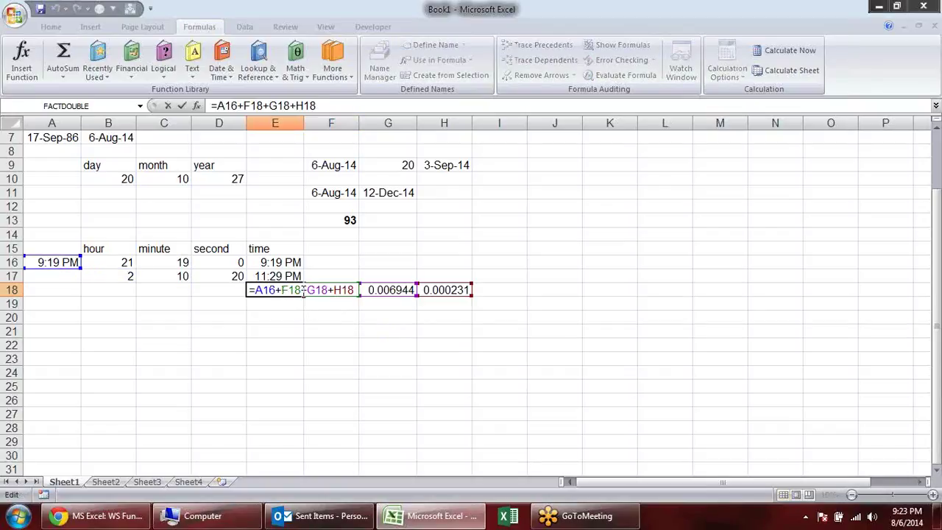
{"action": "left_click_drag", "start_coordinate": [294, 289], "coordinate": [280, 290]}
{"action": "type", "text": "()"}
{"action": "key", "text": "Left"}
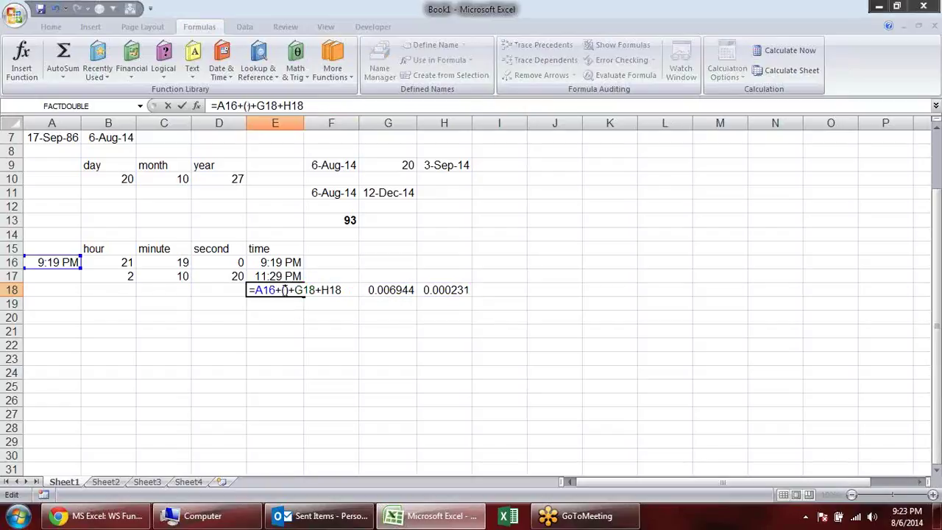
{"action": "type", "text": "B17/24"}
{"action": "key", "text": "Right"}
{"action": "key", "text": "Return"}
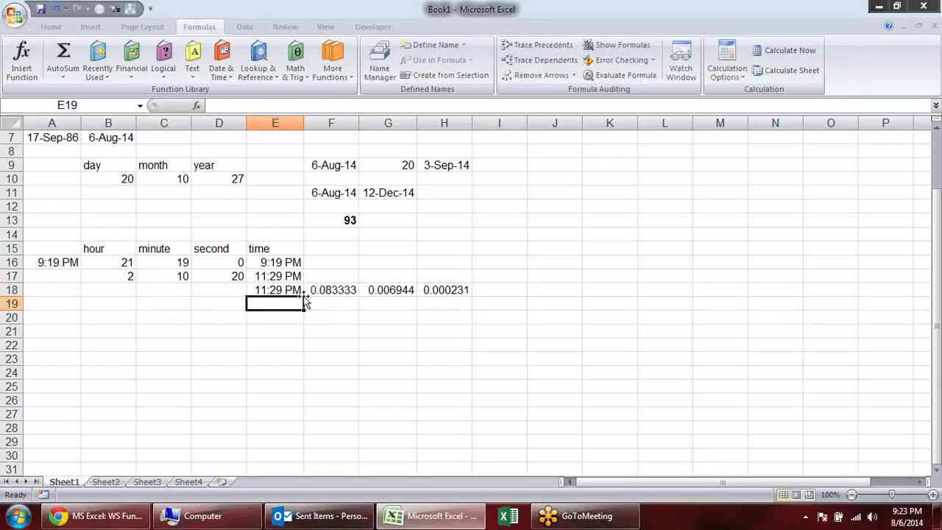
Step: Replace the G18 reference in E18's formula with (C17/(24*60))
{"action": "left_click", "coordinate": [390, 289]}
{"action": "double_click", "coordinate": [390, 289]}
{"action": "left_click_drag", "start_coordinate": [425, 289], "coordinate": [370, 290]}
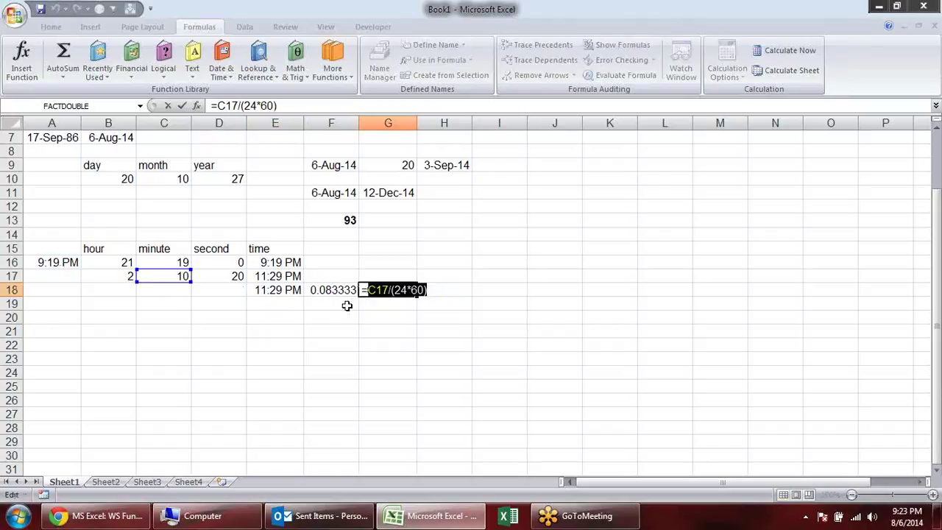
{"action": "left_click", "coordinate": [287, 289]}
{"action": "double_click", "coordinate": [292, 289]}
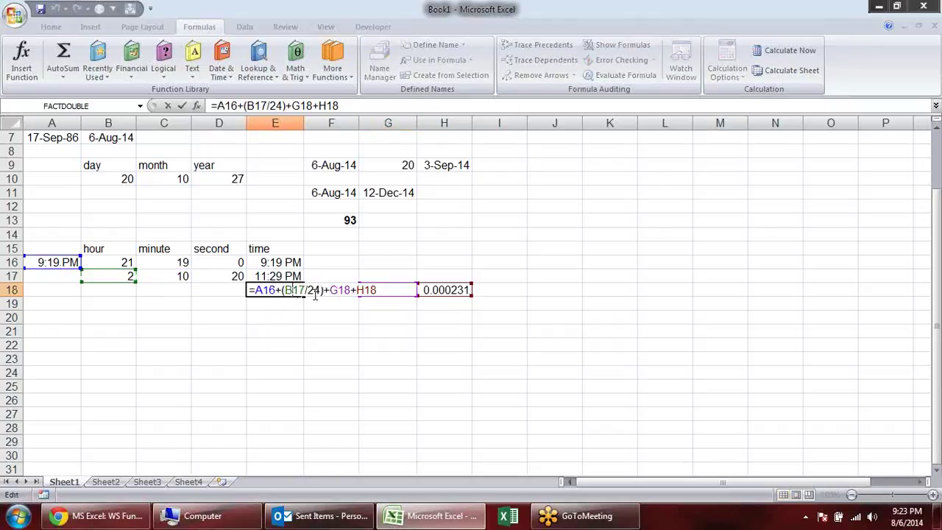
{"action": "left_click_drag", "start_coordinate": [331, 289], "coordinate": [350, 290]}
{"action": "type", "text": "("}
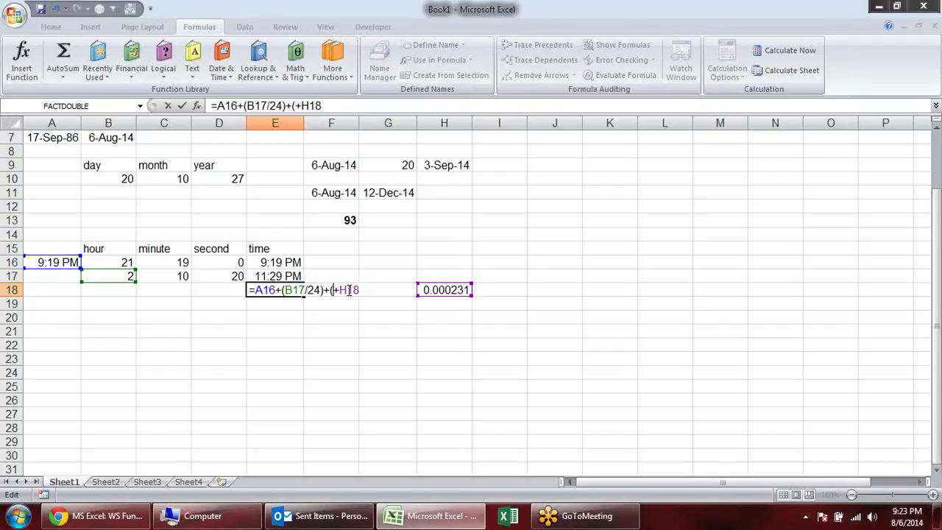
{"action": "type", "text": "C17/(24*60)"}
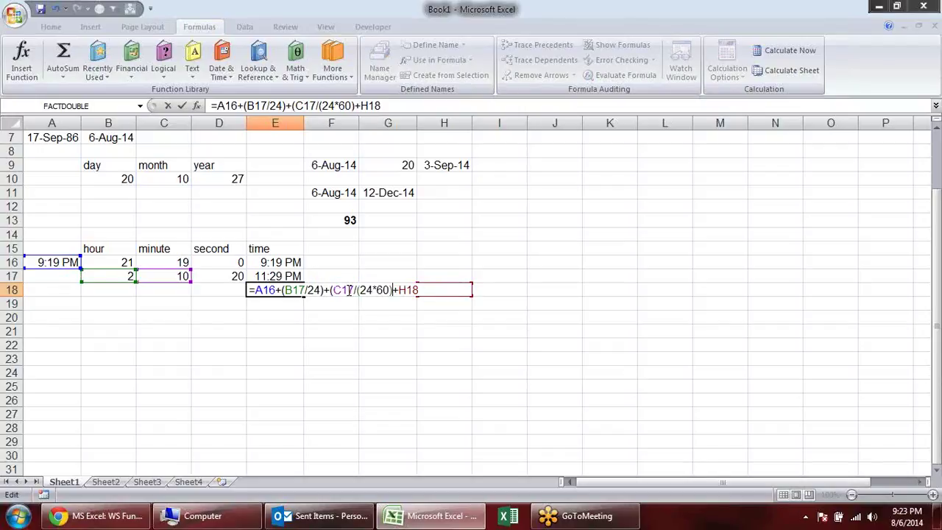
{"action": "type", "text": ")"}
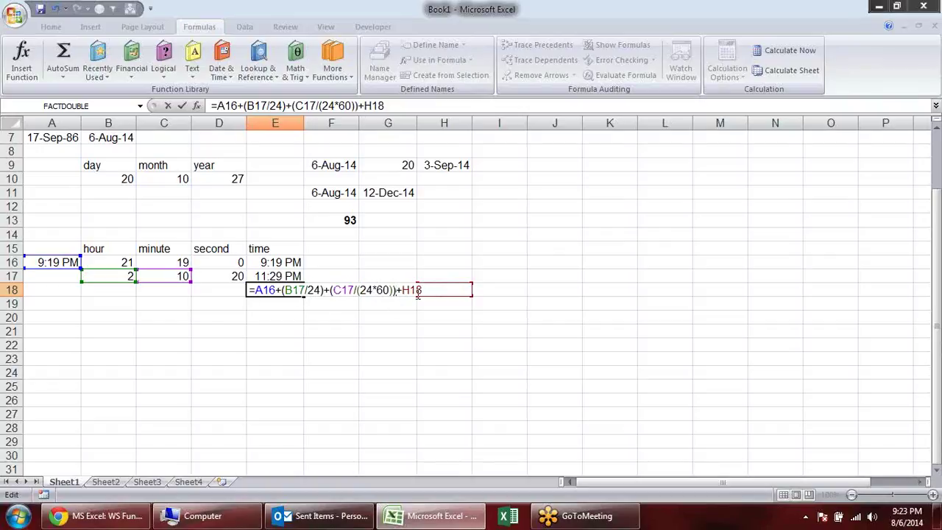
{"action": "key", "text": "Return"}
Step: Replace the H18 reference in E18's formula with (D17/(24*60*60))
{"action": "left_click", "coordinate": [463, 290]}
{"action": "double_click", "coordinate": [465, 290]}
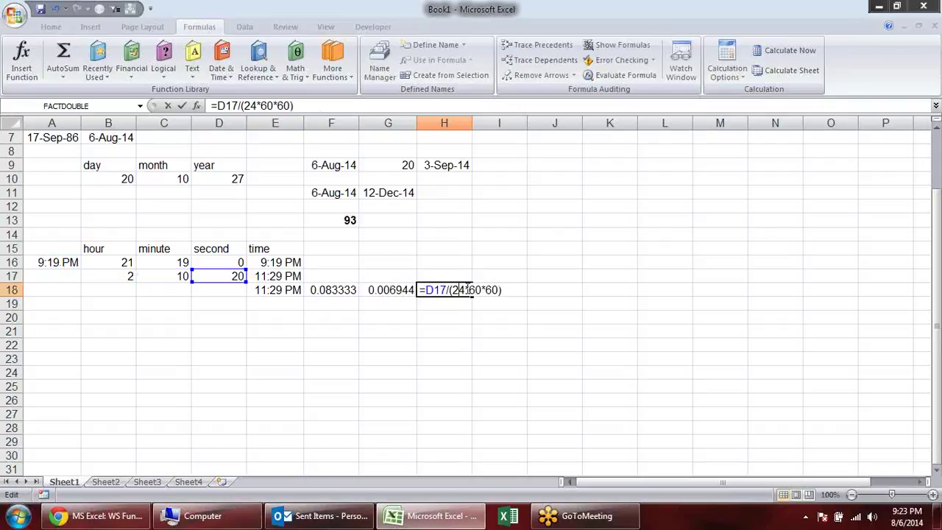
{"action": "left_click_drag", "start_coordinate": [507, 290], "coordinate": [427, 291]}
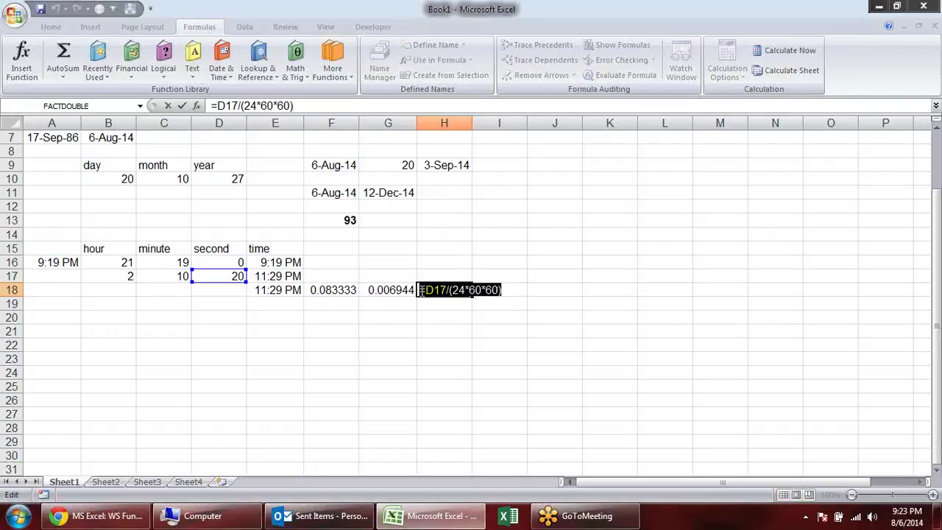
{"action": "key", "text": "Escape"}
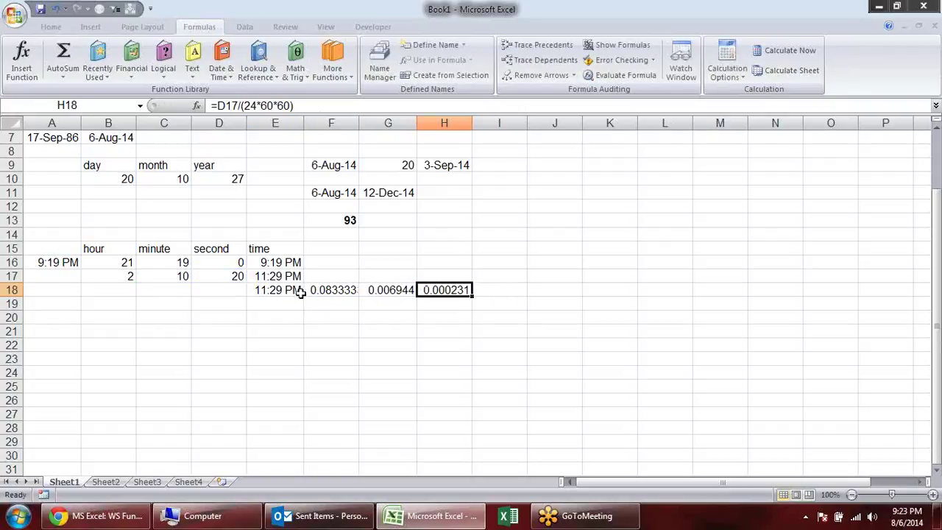
{"action": "left_click", "coordinate": [289, 290]}
{"action": "double_click", "coordinate": [289, 290]}
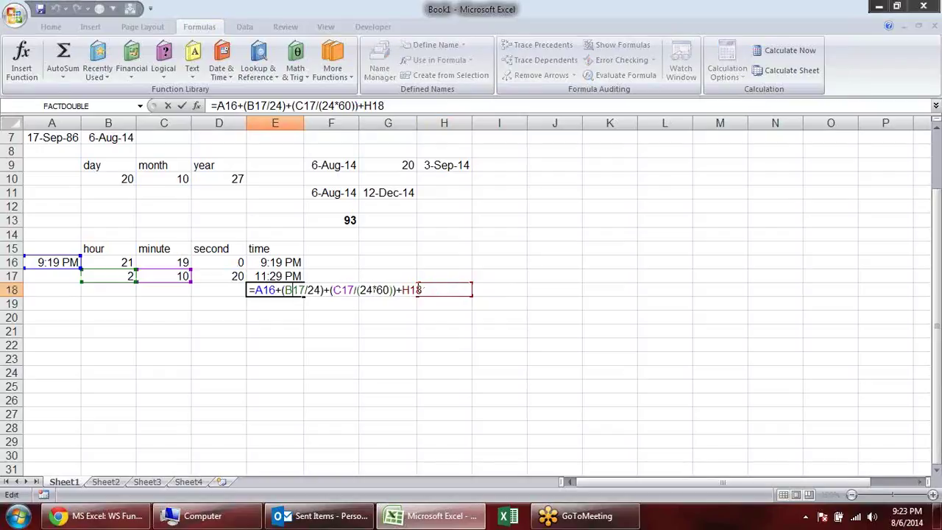
{"action": "mouse_move", "coordinate": [410, 290]}
{"action": "left_mouse_down"}
{"action": "mouse_move", "coordinate": [401, 290]}
{"action": "mouse_move", "coordinate": [425, 290]}
{"action": "left_mouse_up"}
{"action": "type", "text": "("}
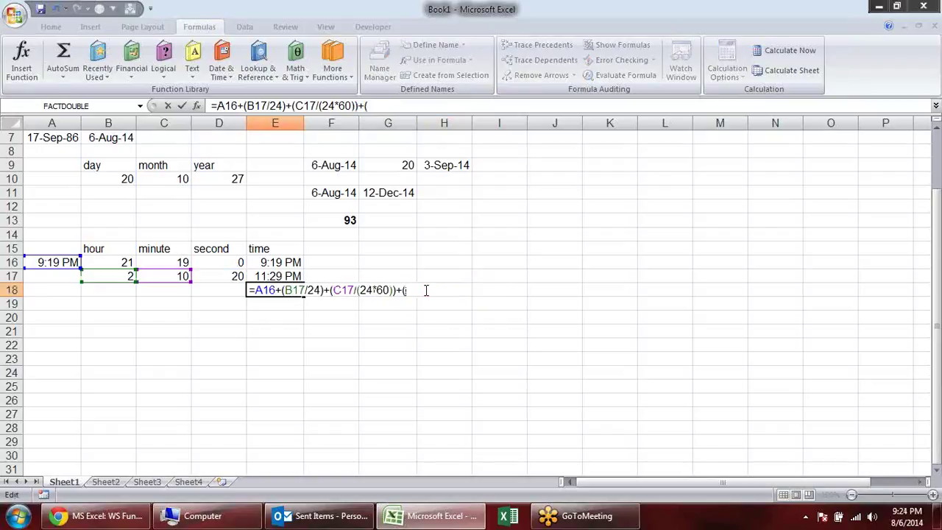
{"action": "type", "text": "D17/(24*60*60))"}
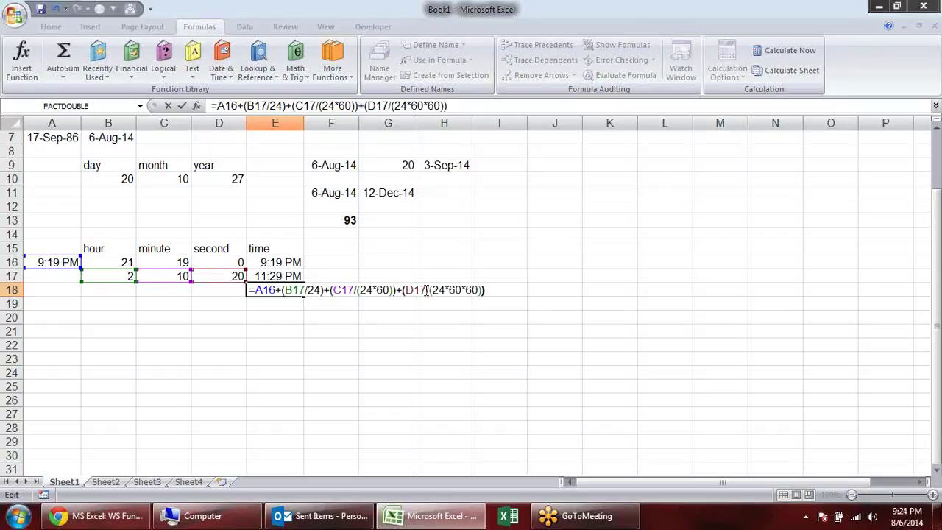
{"action": "key", "text": "Return"}
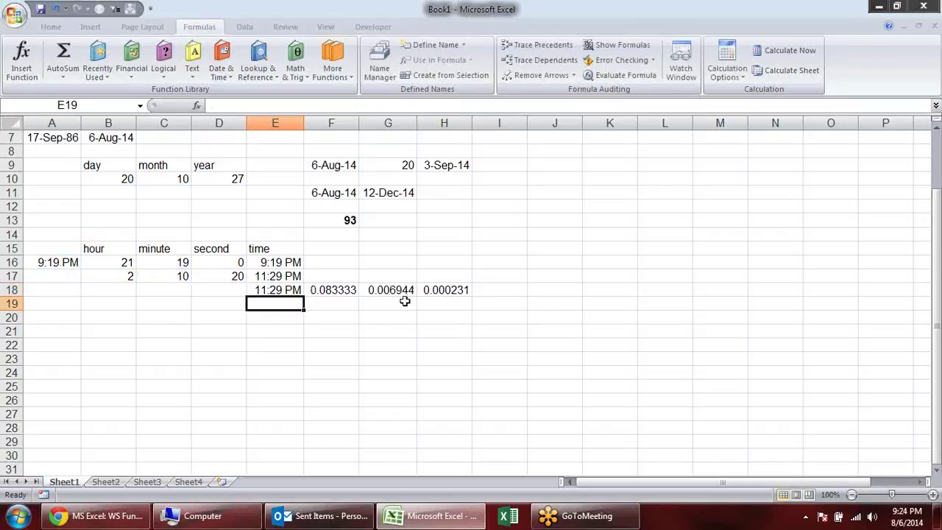
Step: Clear the F18:H18 helper values and recheck E18's combined formula still gives 11:29 PM
{"action": "left_click", "coordinate": [343, 297]}
{"action": "left_click_drag", "start_coordinate": [342, 297], "coordinate": [481, 290]}
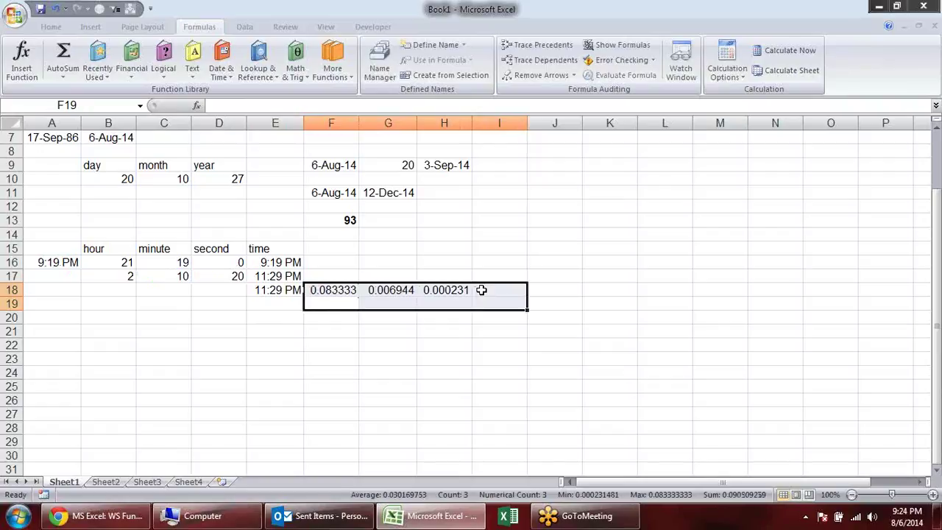
{"action": "key", "text": "Delete"}
{"action": "left_click", "coordinate": [368, 331]}
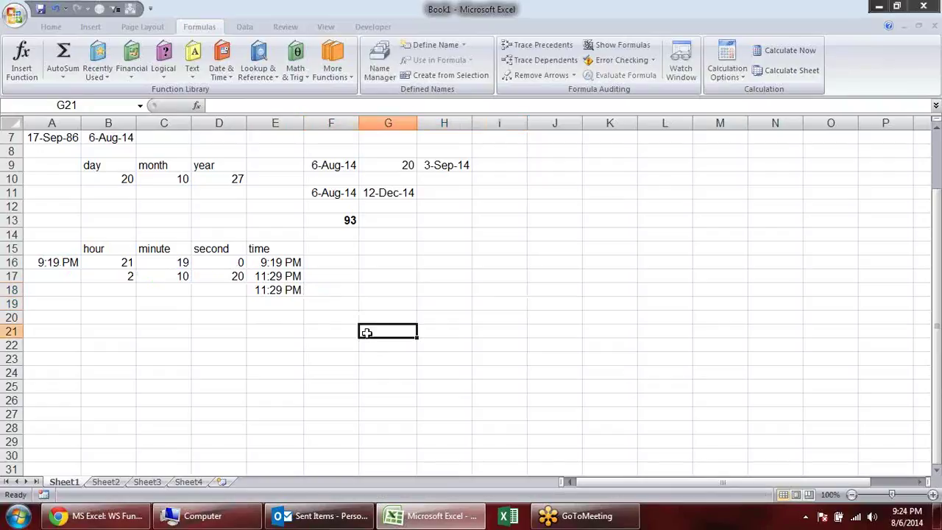
{"action": "left_click", "coordinate": [269, 290]}
{"action": "double_click", "coordinate": [269, 291]}
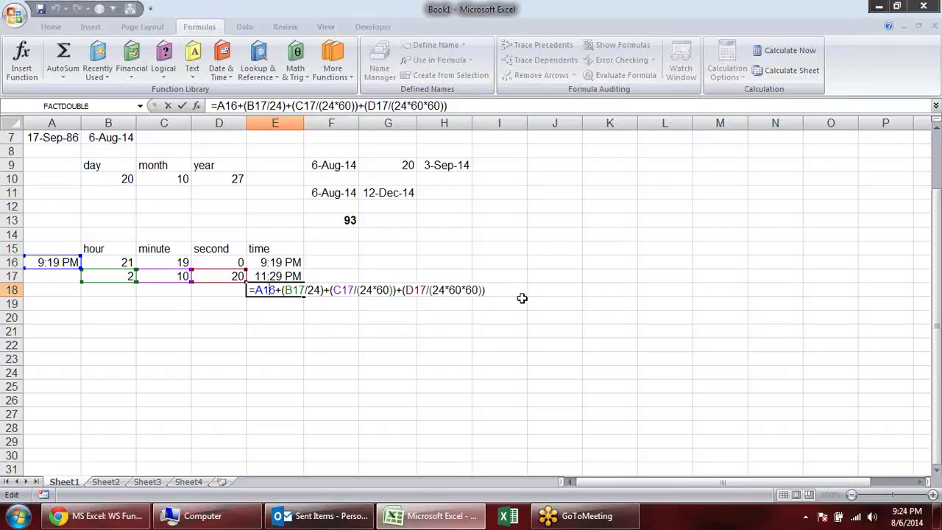
{"action": "key", "text": "Return"}
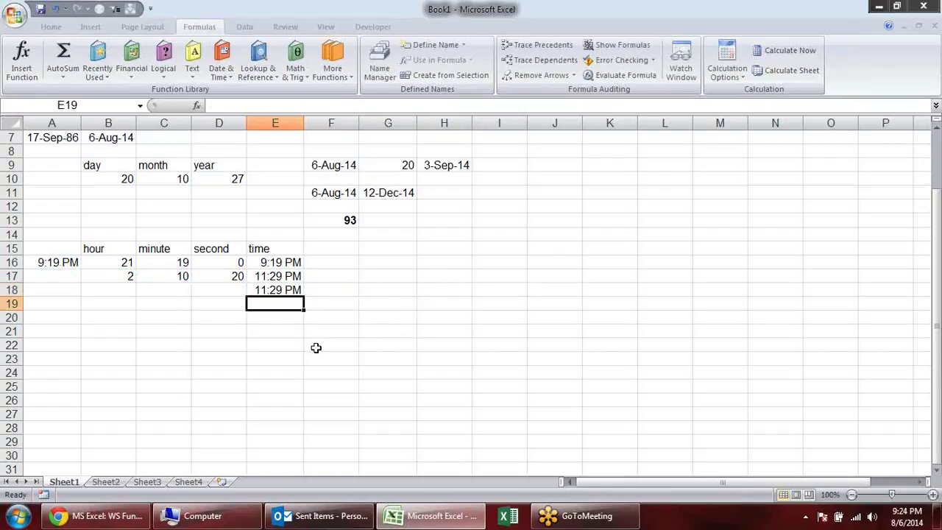
{"action": "left_click", "coordinate": [210, 305]}
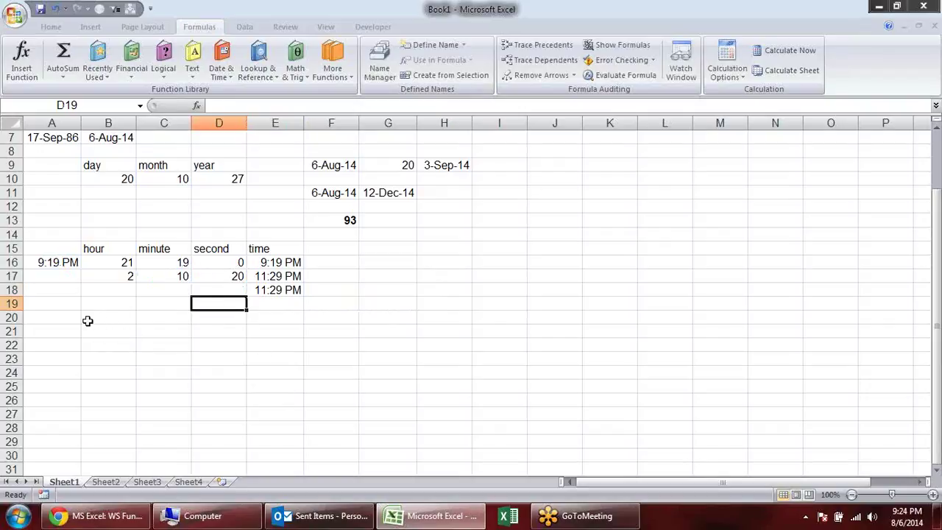
Step: Type the Name header in A20 and a first employee name in A21, then fill names down to A25
{"action": "left_click", "coordinate": [115, 318]}
{"action": "left_click", "coordinate": [67, 315]}
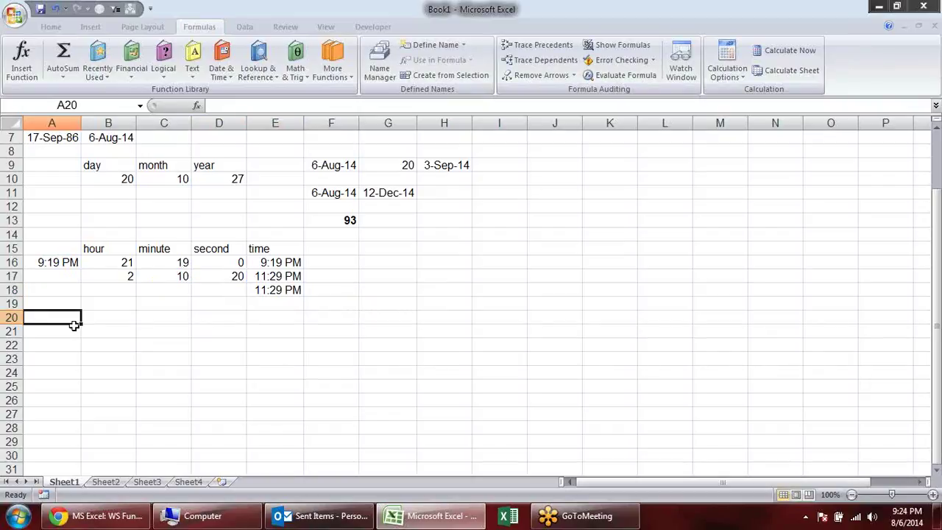
{"action": "type", "text": "Name"}
{"action": "key", "text": "Tab"}
{"action": "key", "text": "Return"}
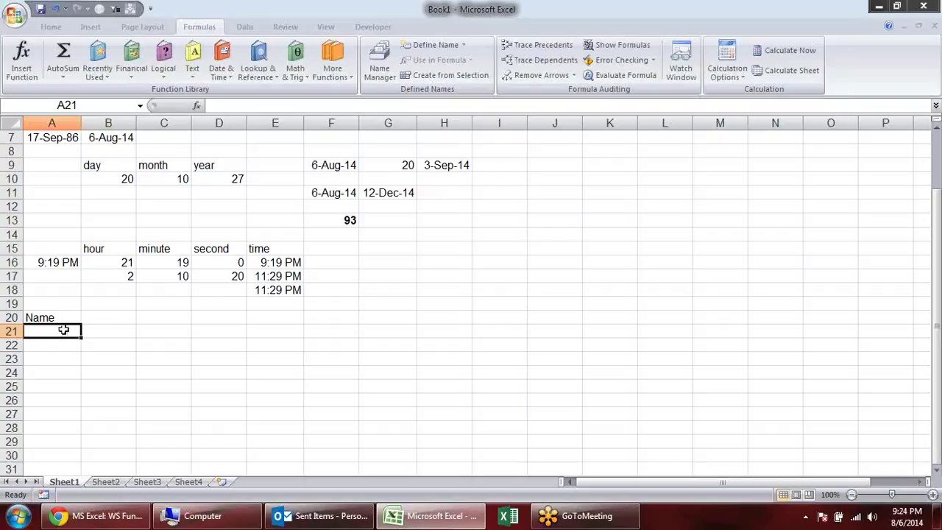
{"action": "type", "text": "sandeep"}
{"action": "key", "text": "Return"}
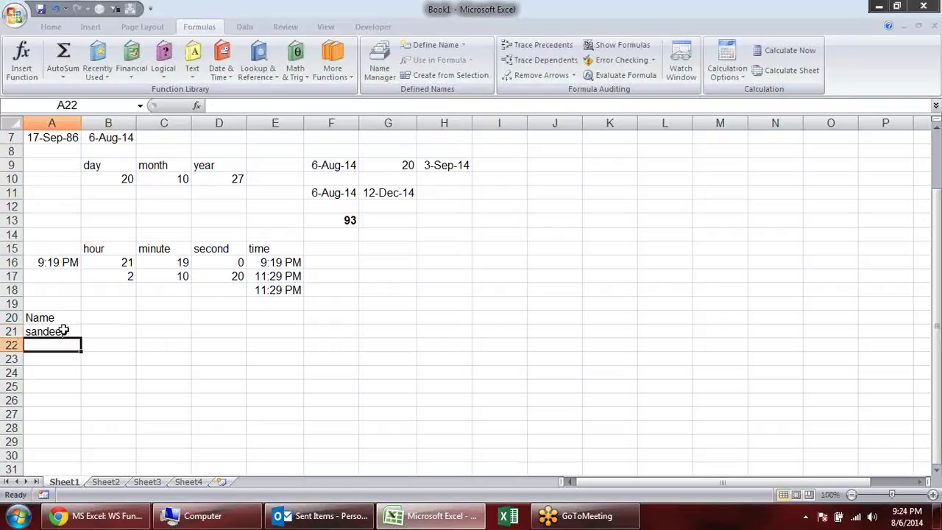
{"action": "left_click", "coordinate": [64, 331]}
{"action": "mouse_move", "coordinate": [81, 337]}
{"action": "left_mouse_down"}
{"action": "mouse_move", "coordinate": [82, 414]}
{"action": "mouse_move", "coordinate": [84, 392]}
{"action": "left_mouse_up"}
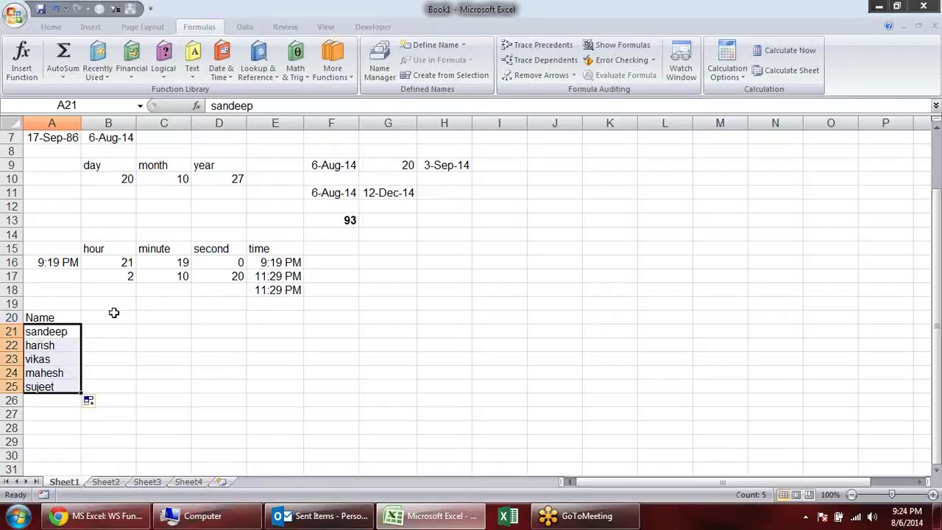
Step: Add In Time and Out Time headers in B20 and C20, and type 8:00 as the first in time
{"action": "left_click", "coordinate": [114, 315]}
{"action": "type", "text": "ln"}
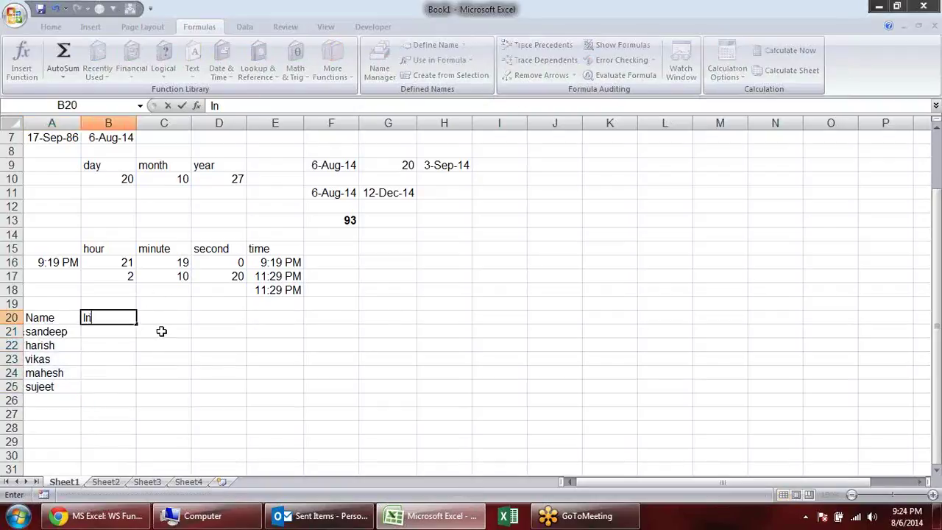
{"action": "type", "text": " Time"}
{"action": "key", "text": "Tab"}
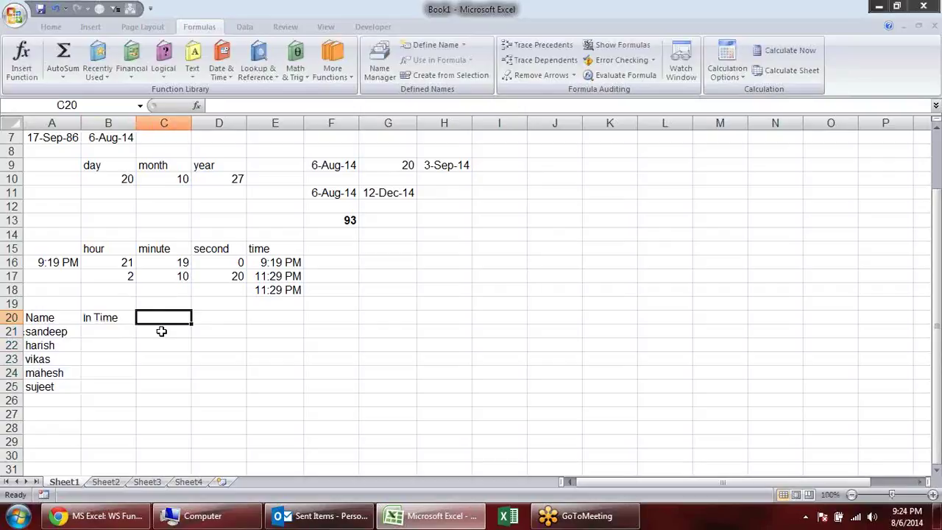
{"action": "type", "text": "Out Time"}
{"action": "key", "text": "Return"}
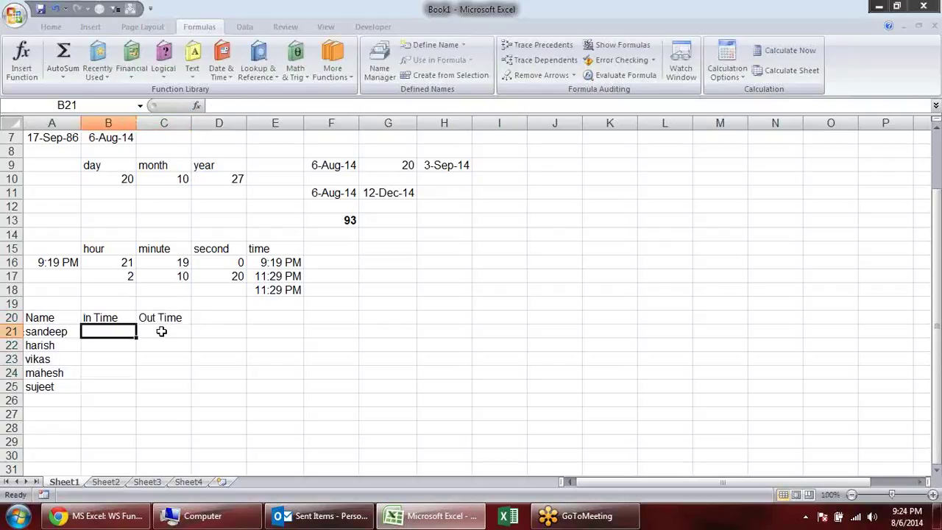
{"action": "type", "text": "8:"}
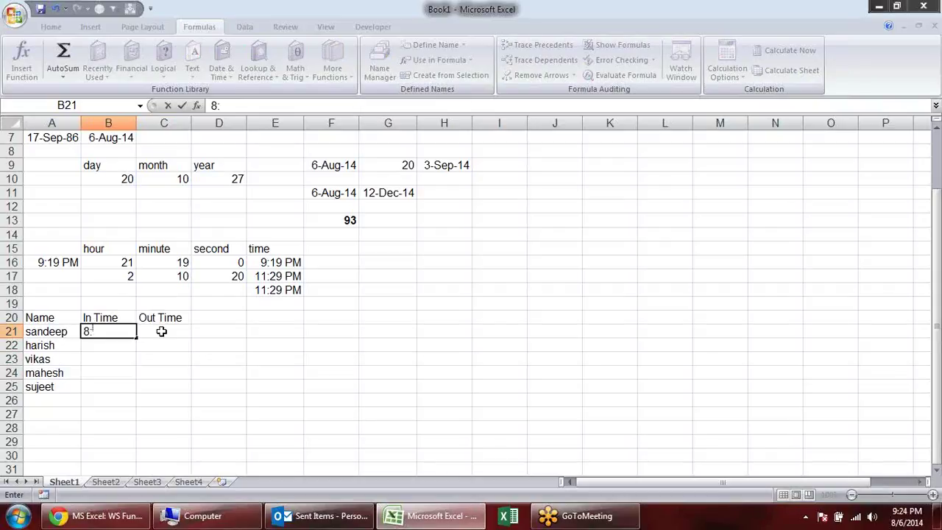
{"action": "type", "text": "00"}
Step: Give row 21 an out time of 21:00 and row 22 times of 8:15 and 10:00
{"action": "left_click", "coordinate": [161, 331]}
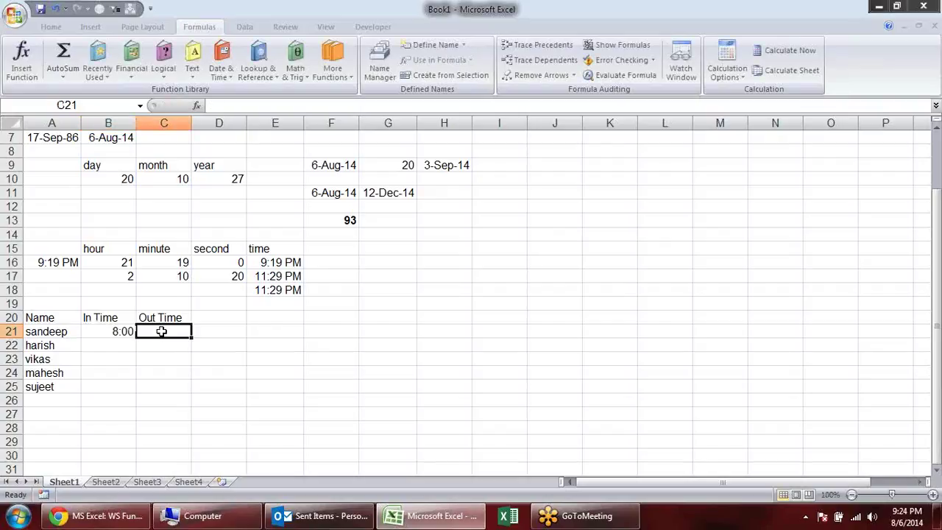
{"action": "type", "text": "21:0"}
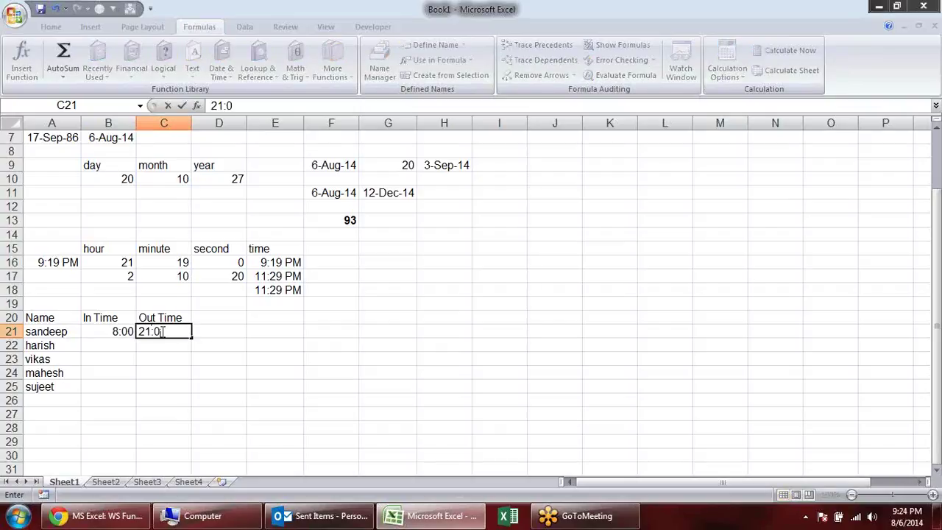
{"action": "type", "text": "0"}
{"action": "key", "text": "Return"}
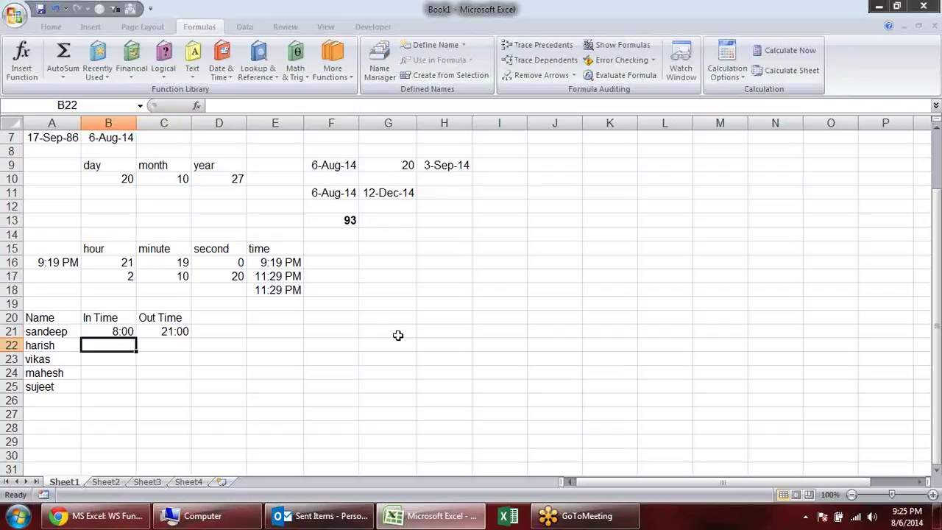
{"action": "type", "text": "8:15"}
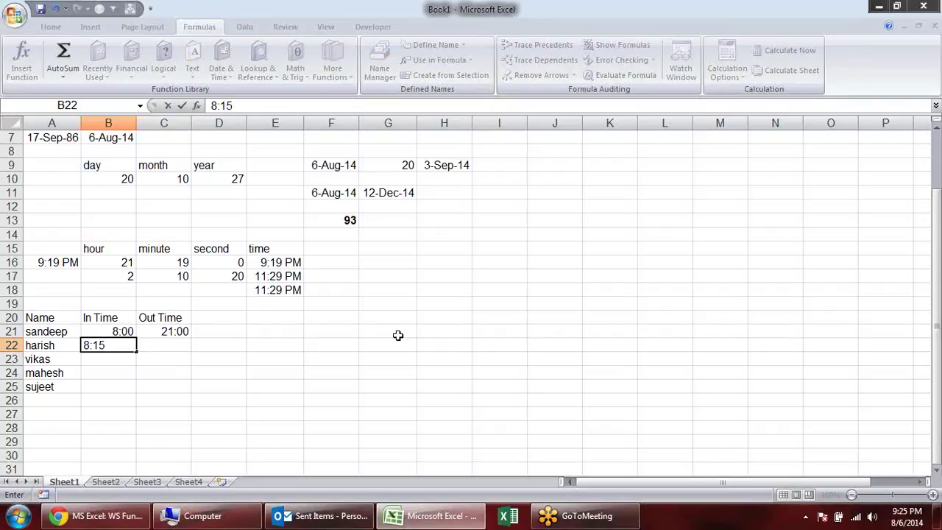
{"action": "key", "text": "Tab"}
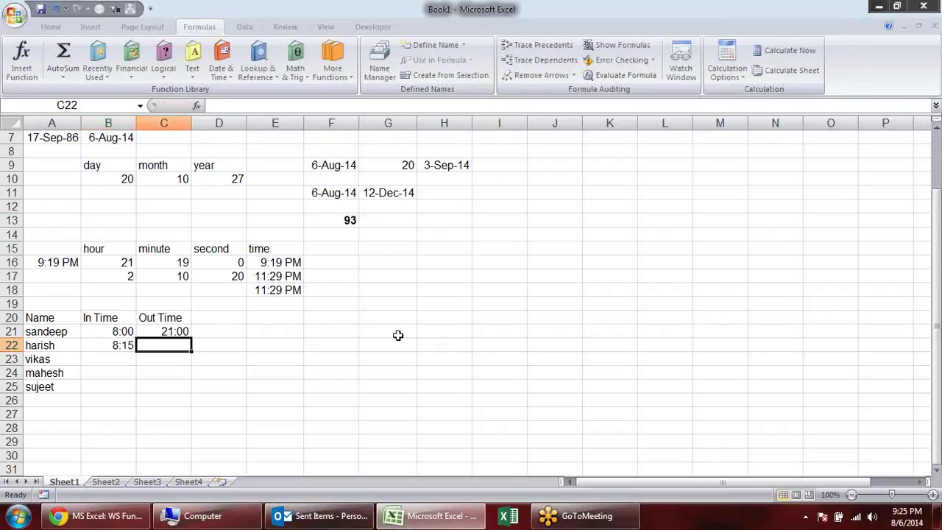
{"action": "type", "text": "10:00"}
{"action": "key", "text": "Return"}
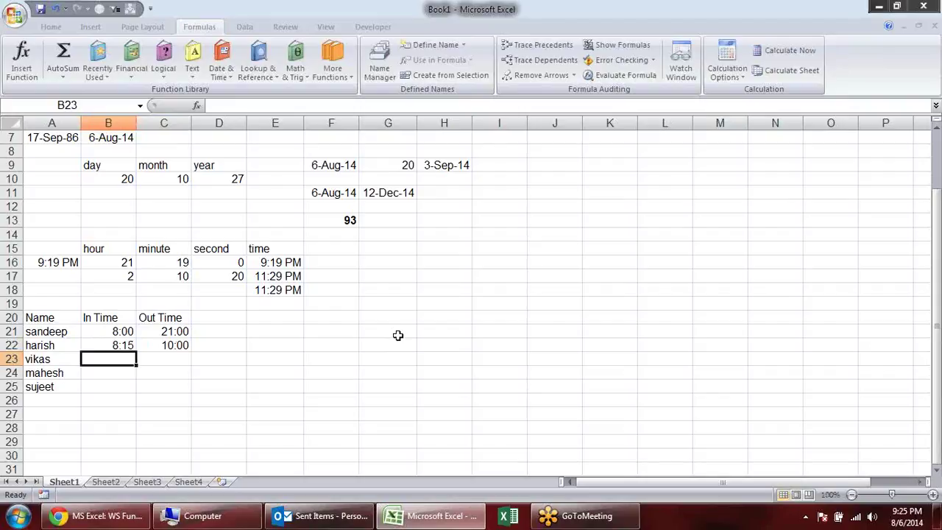
Step: Correct the row 22 out time to 22:00, removing the AM suffix
{"action": "key", "text": "Up"}
{"action": "key", "text": "Right"}
{"action": "key", "text": "F2"}
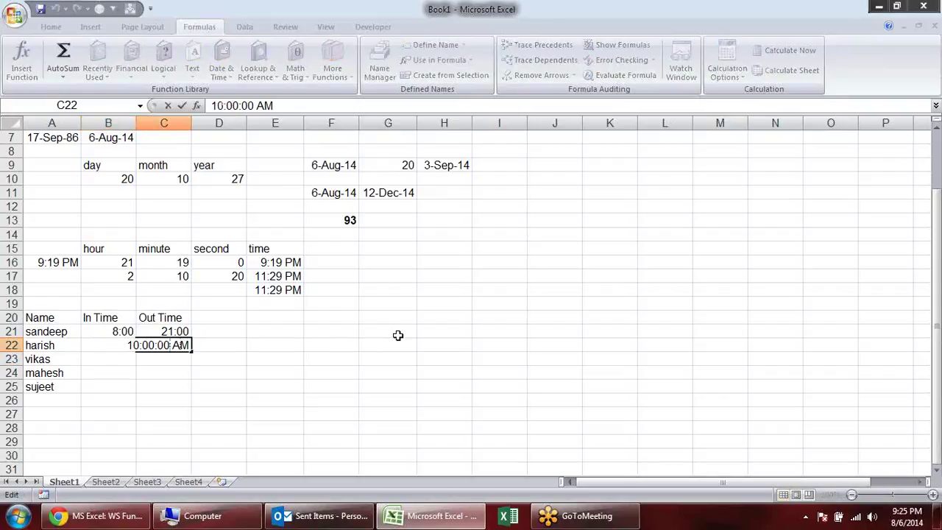
{"action": "key", "text": "Home"}
{"action": "key", "text": "Delete"}
{"action": "key", "text": "Delete"}
{"action": "key", "text": "Delete"}
{"action": "type", "text": "dd:"}
{"action": "key", "text": "BackSpace"}
{"action": "key", "text": "BackSpace"}
{"action": "type", "text": "2"}
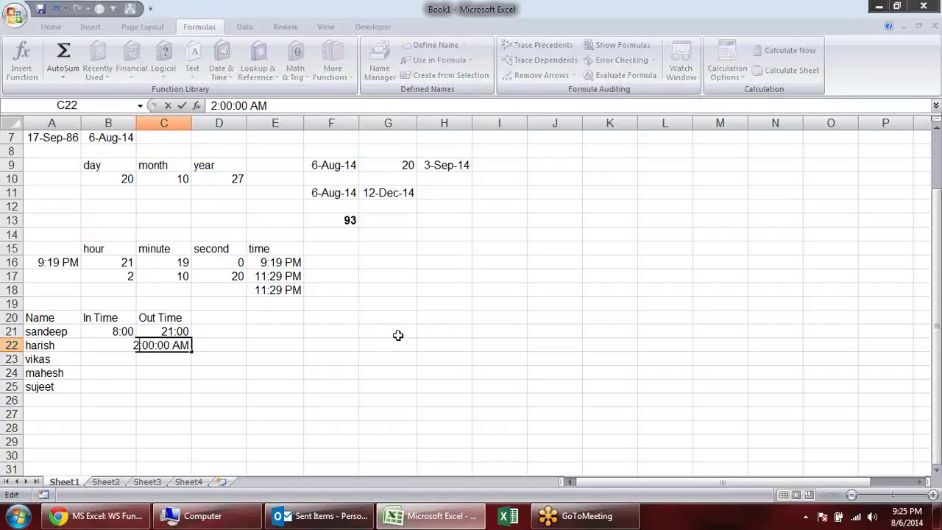
{"action": "type", "text": "2"}
{"action": "key", "text": "Return"}
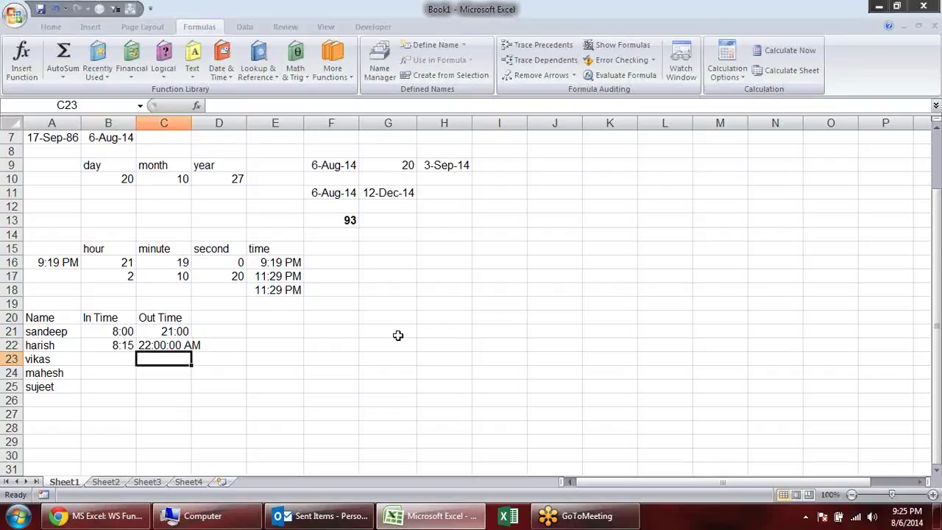
{"action": "double_click", "coordinate": [190, 345]}
{"action": "key", "text": "BackSpace"}
{"action": "key", "text": "BackSpace"}
{"action": "key", "text": "BackSpace"}
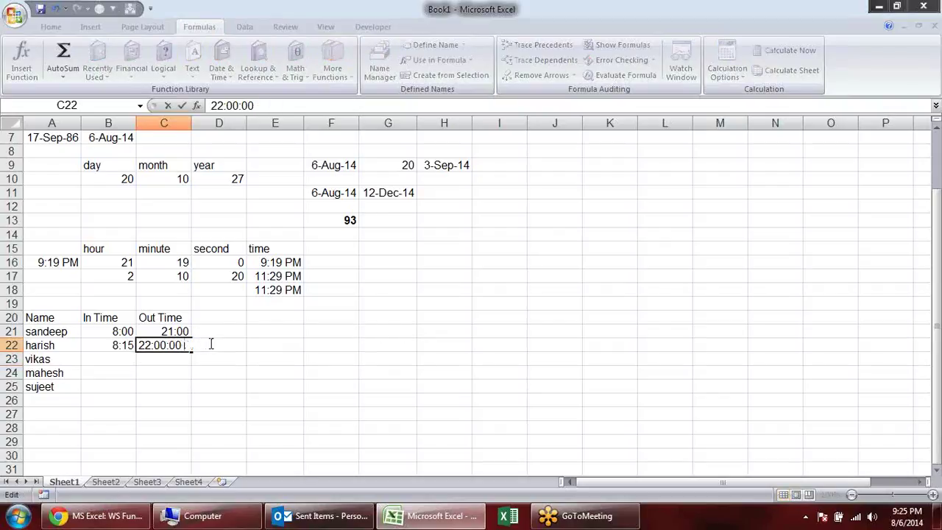
{"action": "key", "text": "Return"}
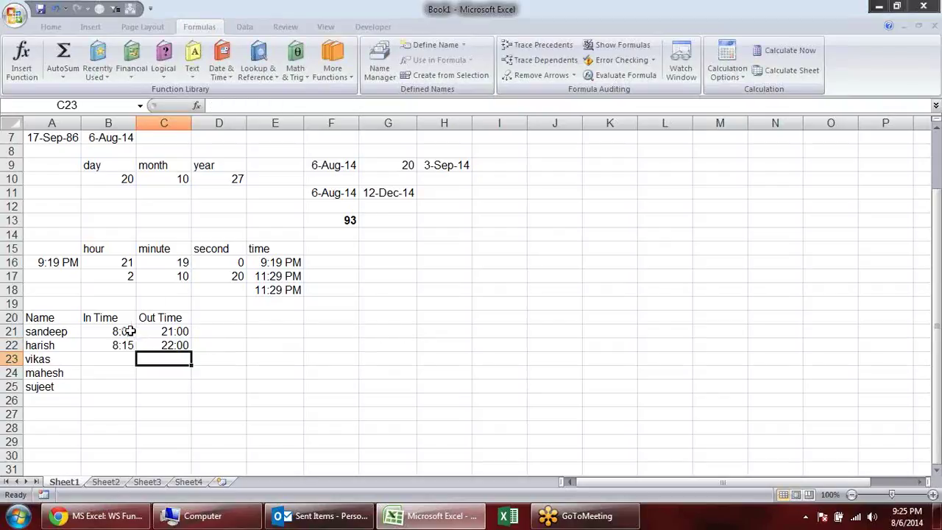
{"action": "left_click", "coordinate": [132, 359]}
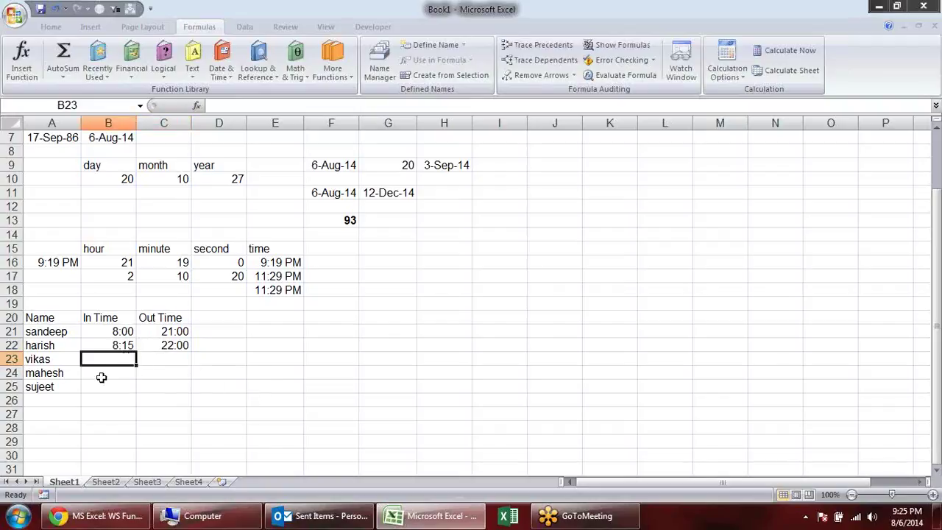
Step: Log 9:10 in and 21:50 out for row 23
{"action": "type", "text": "9:"}
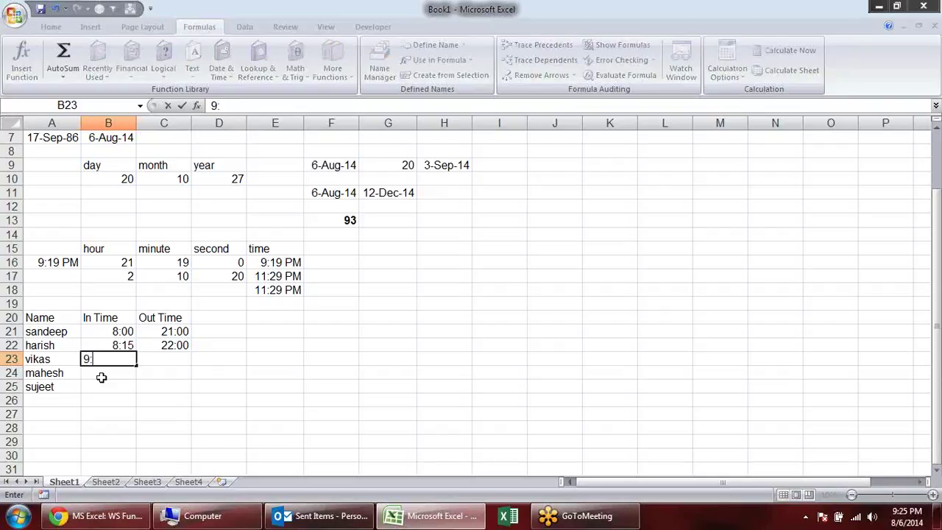
{"action": "type", "text": "10"}
{"action": "key", "text": "Tab"}
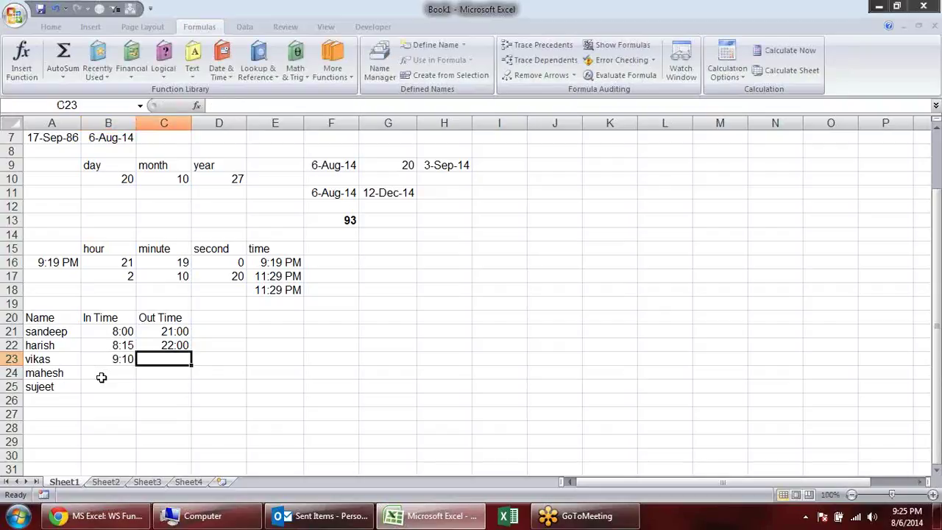
{"action": "type", "text": "21:"}
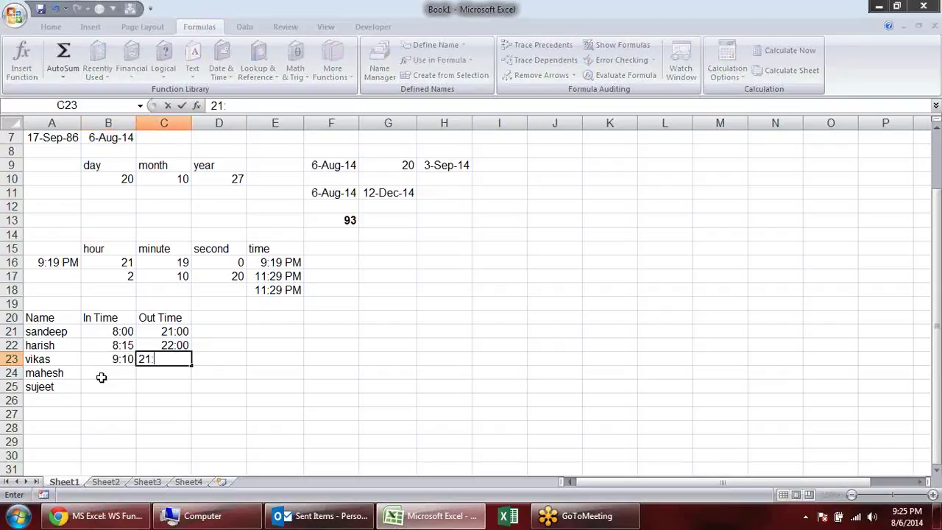
{"action": "type", "text": "50"}
{"action": "left_click", "coordinate": [102, 377]}
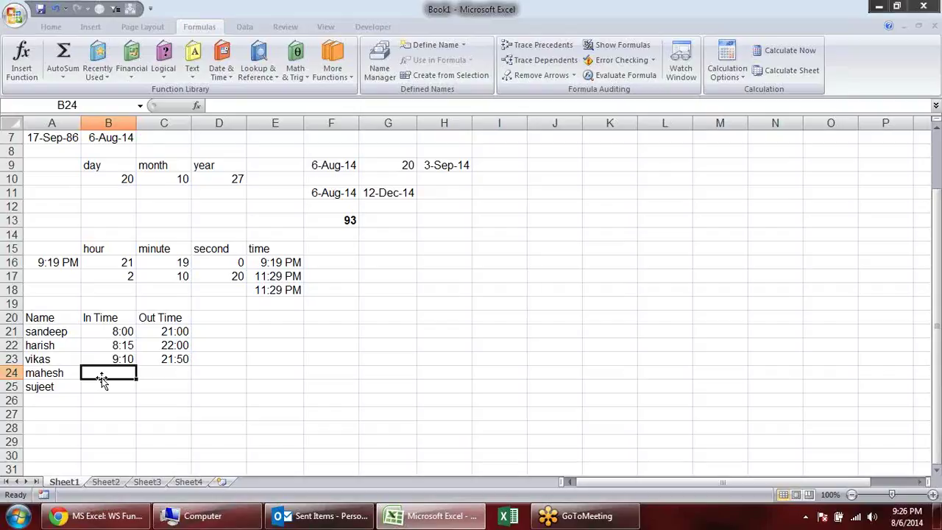
Step: Log 8:30 in and 17:30 out for row 24
{"action": "type", "text": "8:30"}
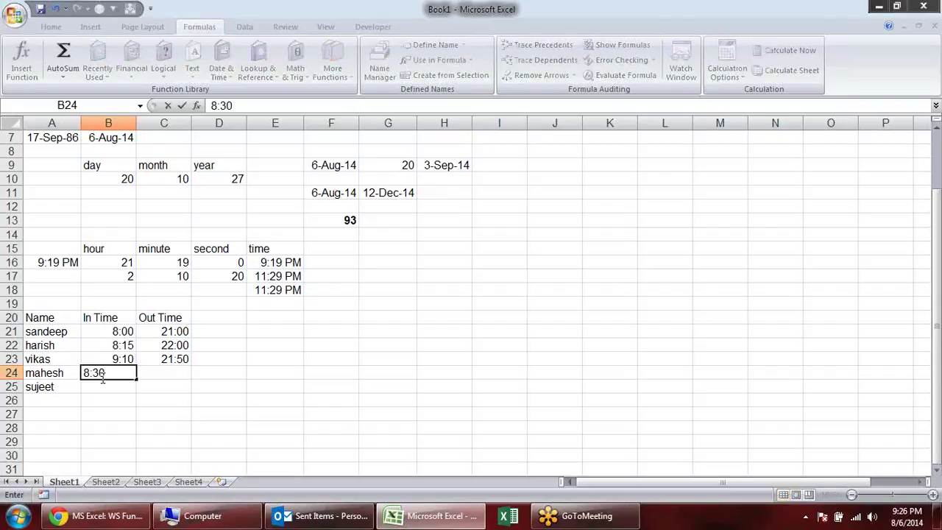
{"action": "key", "text": "Tab"}
{"action": "type", "text": "1+6"}
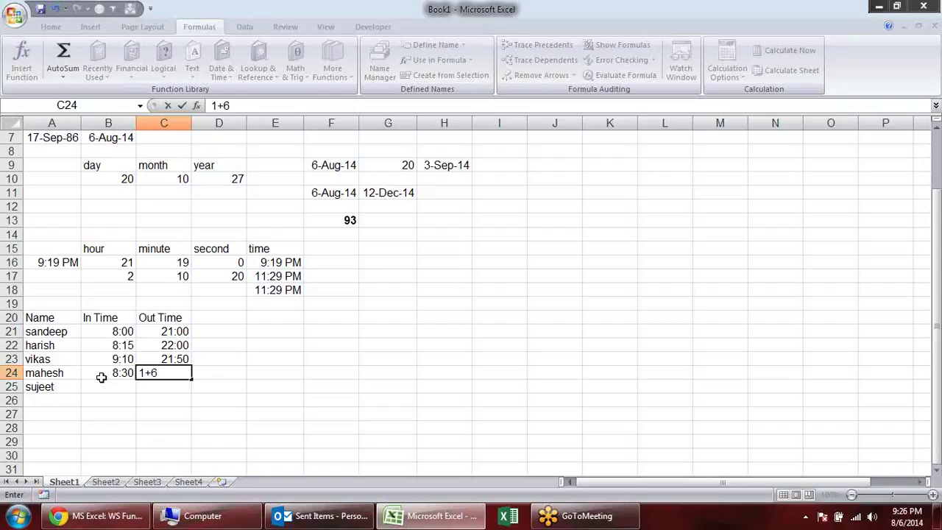
{"action": "key", "text": "BackSpace"}
{"action": "key", "text": "BackSpace"}
{"action": "type", "text": "5"}
{"action": "key", "text": "BackSpace"}
{"action": "type", "text": "7:"}
{"action": "type", "text": "30"}
{"action": "left_click", "coordinate": [104, 382]}
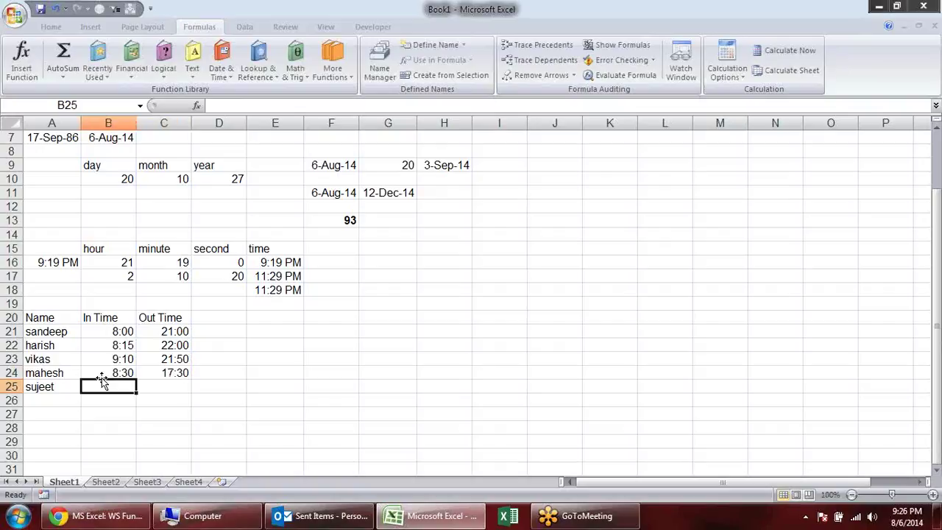
Step: Clear the fifth employee's entry from row 25
{"action": "left_click", "coordinate": [6, 387]}
{"action": "key", "text": "Delete"}
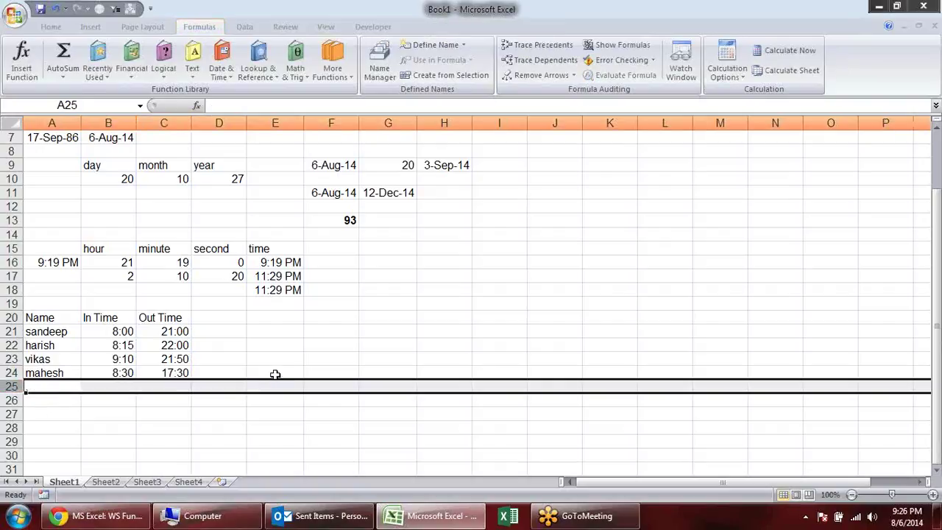
{"action": "left_click", "coordinate": [274, 342]}
{"action": "left_click", "coordinate": [226, 319]}
Step: Add the Hour heading and enter the time difference =C21-B21 in D21
{"action": "type", "text": "Hour"}
{"action": "key", "text": "Return"}
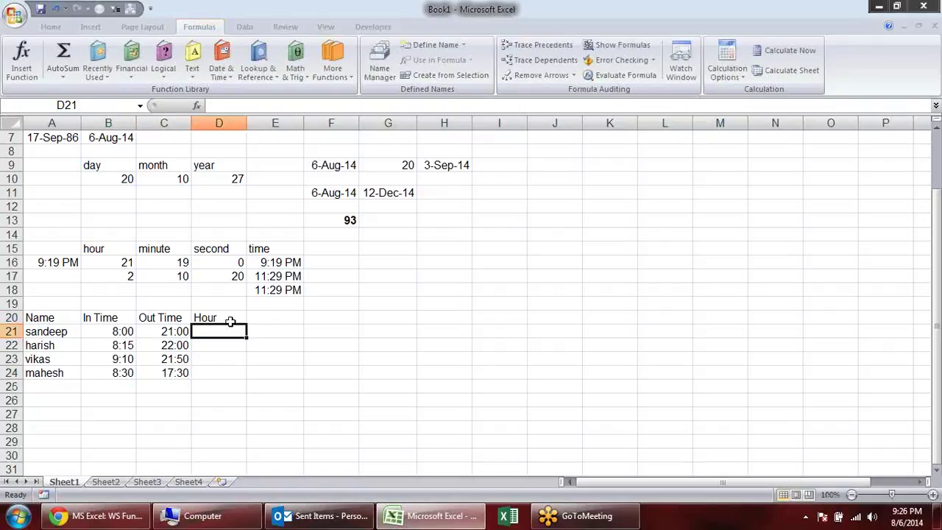
{"action": "type", "text": "="}
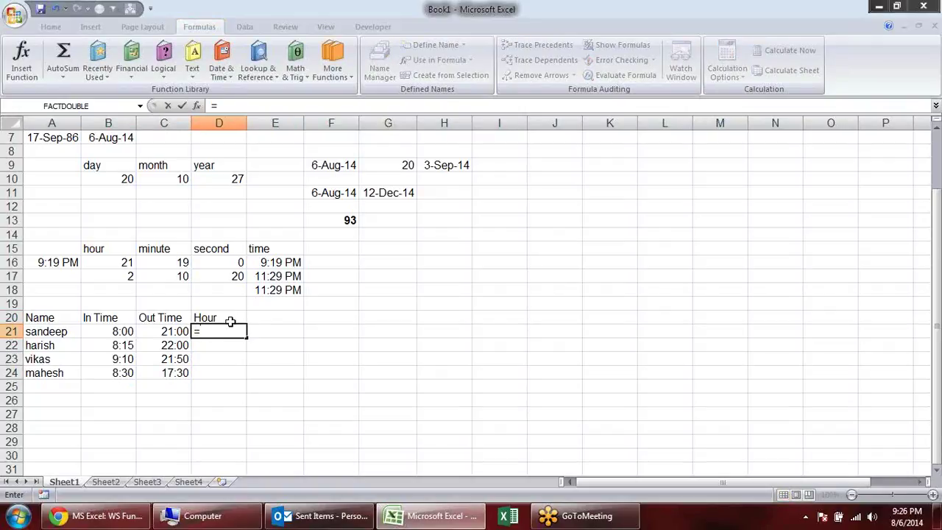
{"action": "key", "text": "Left"}
{"action": "type", "text": "-"}
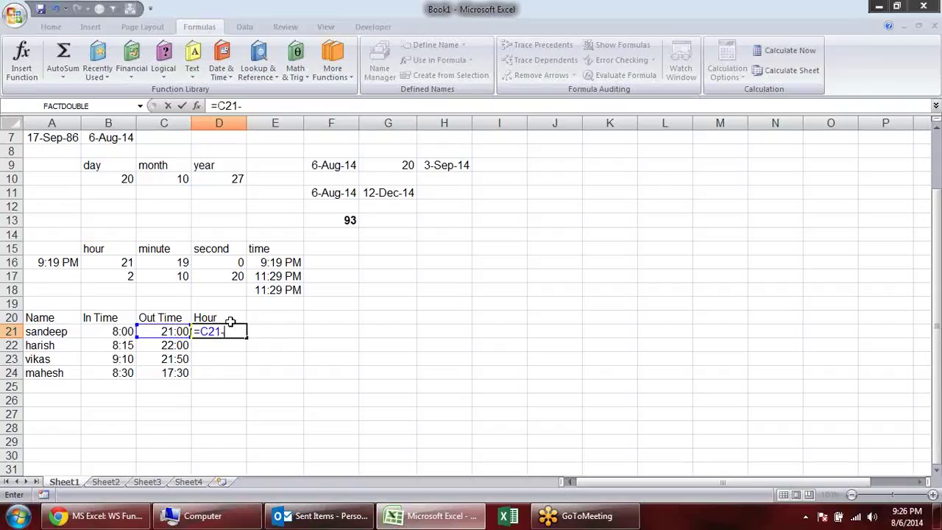
{"action": "left_click", "coordinate": [120, 332]}
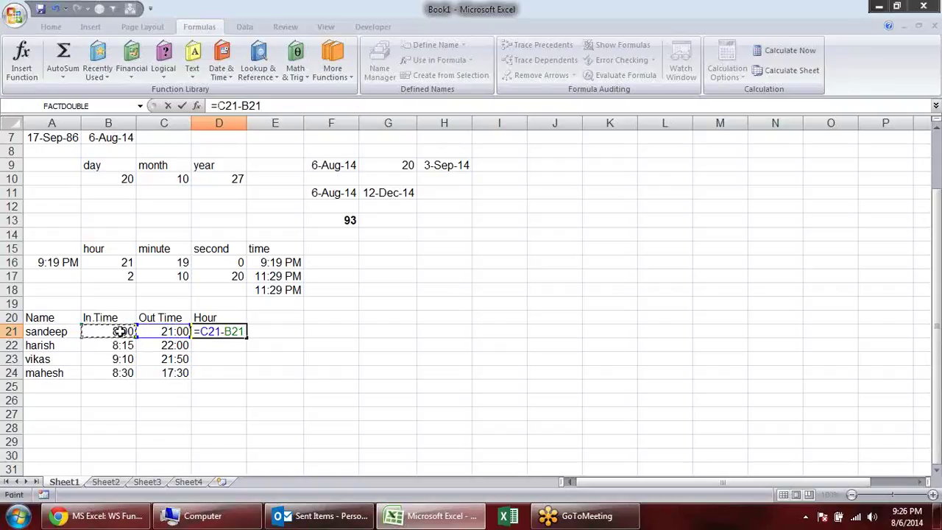
{"action": "key", "text": "Return"}
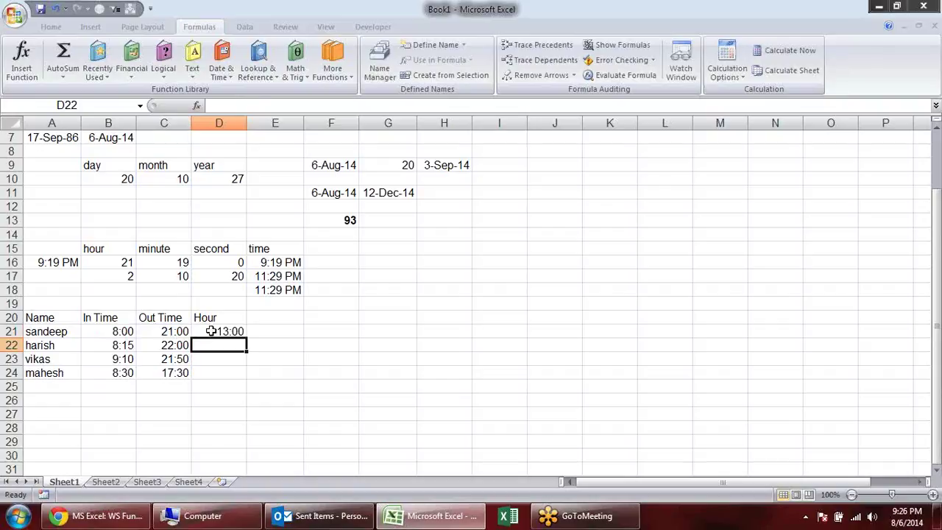
Step: Wrap the D21 difference in HOUR so it reads =HOUR(C21-B21)
{"action": "left_click", "coordinate": [213, 331]}
{"action": "key", "text": "ctrl+shift+1"}
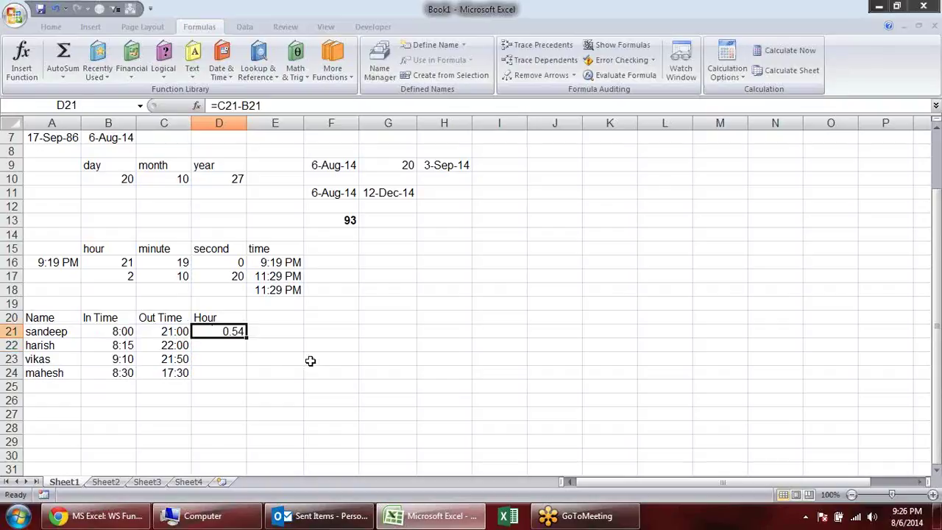
{"action": "key", "text": "ctrl+shift+2"}
{"action": "scroll", "coordinate": [69, 41], "scroll_direction": "up", "scroll_amount": 3}
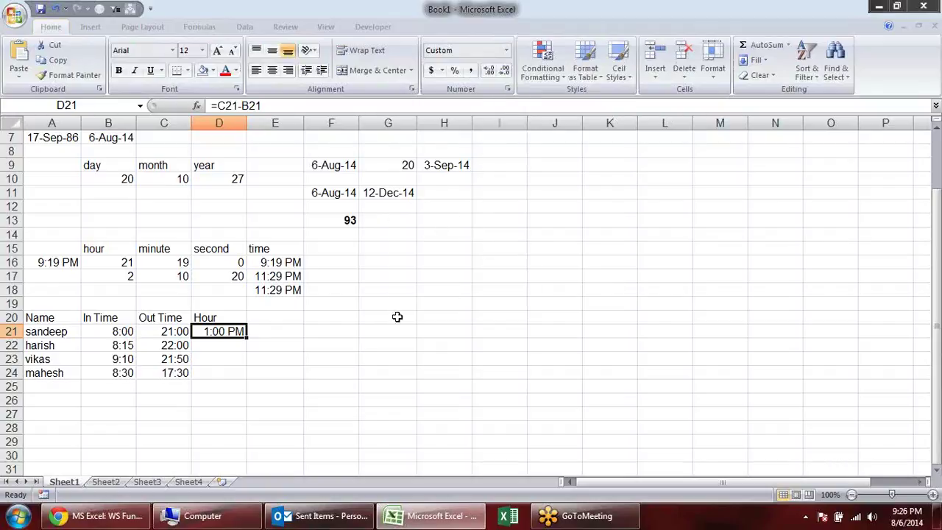
{"action": "key", "text": "F2"}
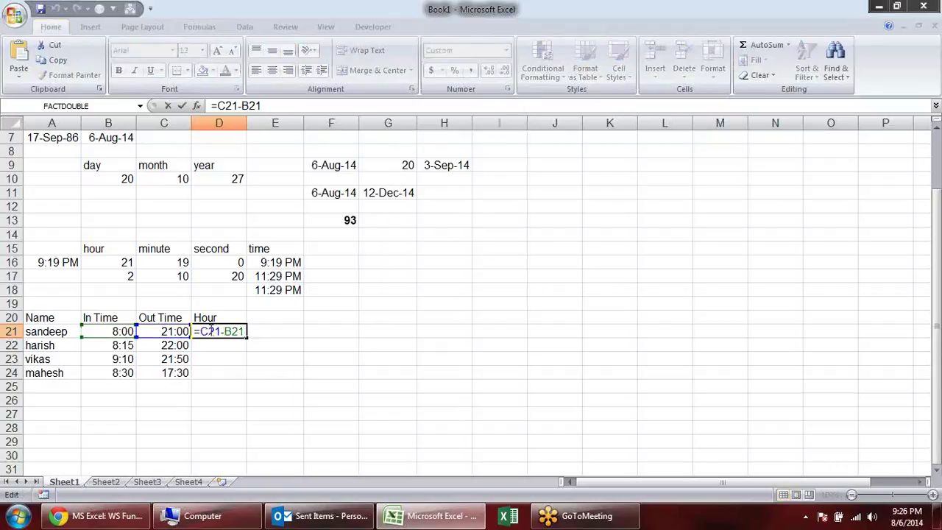
{"action": "key", "text": "Home"}
{"action": "type", "text": "hour("}
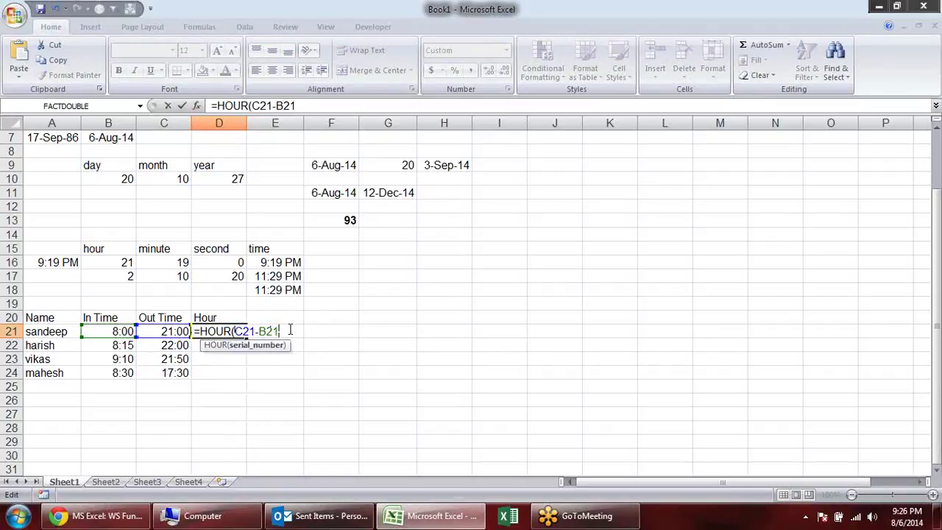
{"action": "type", "text": ")"}
{"action": "key", "text": "Return"}
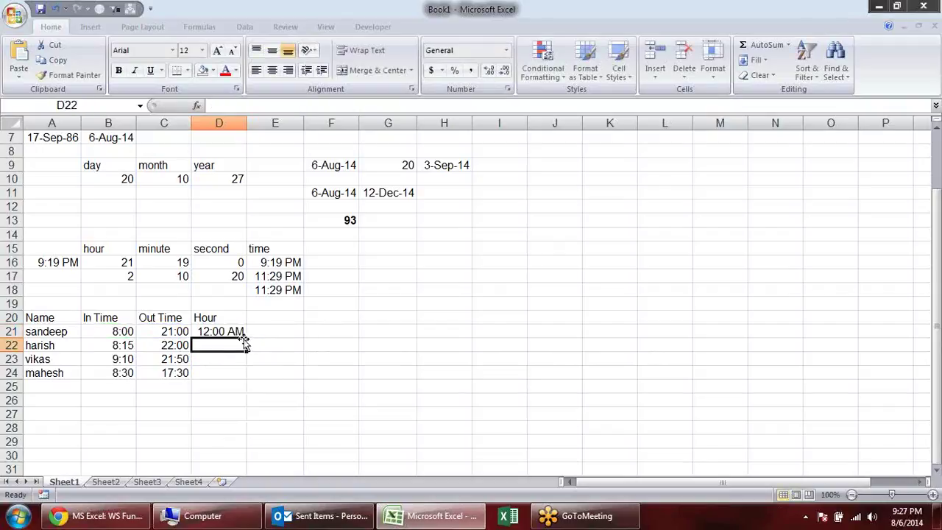
Step: Format D21 as General and fill the HOUR formula down to D24
{"action": "left_click", "coordinate": [237, 332]}
{"action": "key", "text": "ctrl+shift+1"}
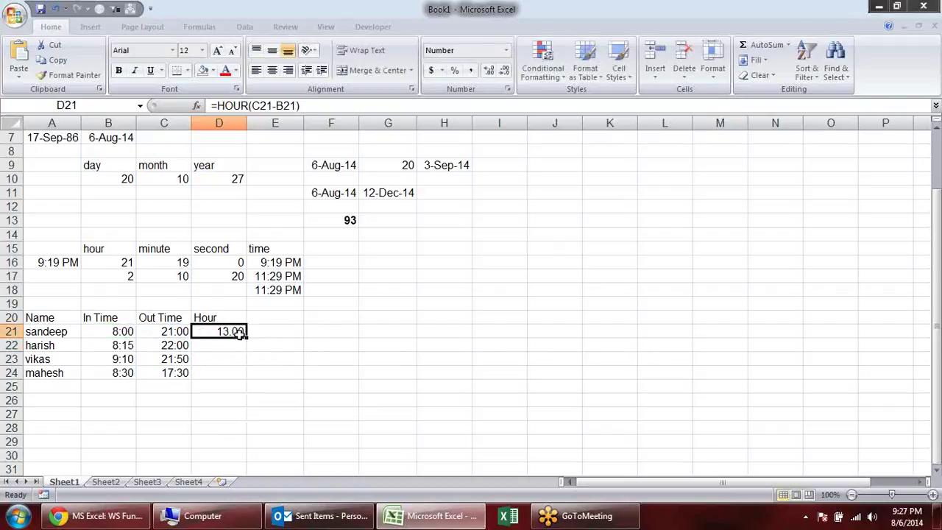
{"action": "key", "text": "ctrl+shift+grave"}
{"action": "left_click_drag", "start_coordinate": [248, 337], "coordinate": [248, 378]}
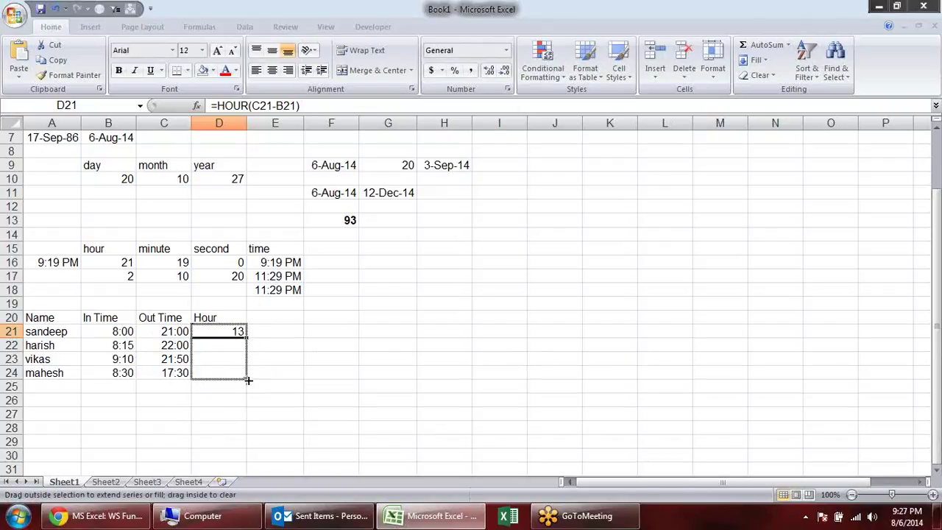
{"action": "left_click", "coordinate": [323, 375]}
Step: Verify the HOUR formulas in D21:D24, giving 13, 13, 12 and 9
{"action": "left_click", "coordinate": [242, 331]}
{"action": "left_click", "coordinate": [240, 345]}
{"action": "left_click", "coordinate": [237, 359]}
{"action": "left_click", "coordinate": [237, 375]}
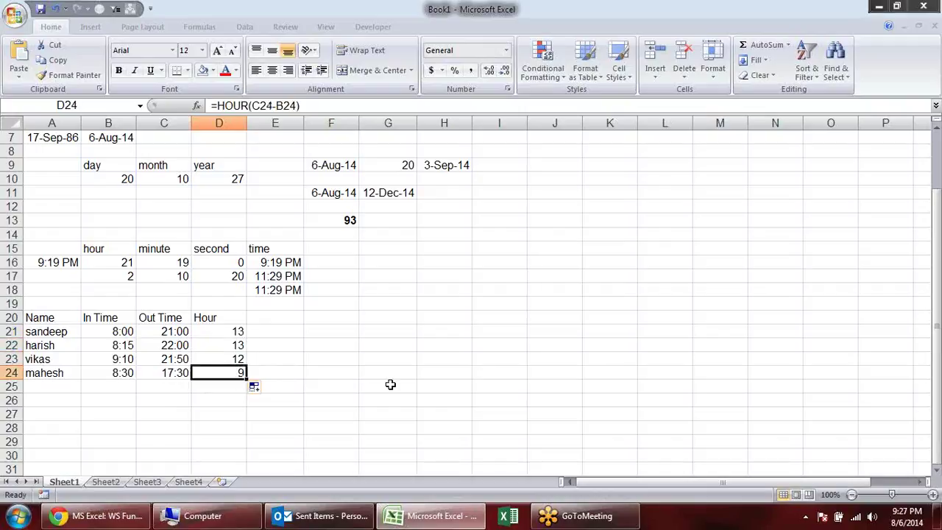
{"action": "double_click", "coordinate": [231, 331]}
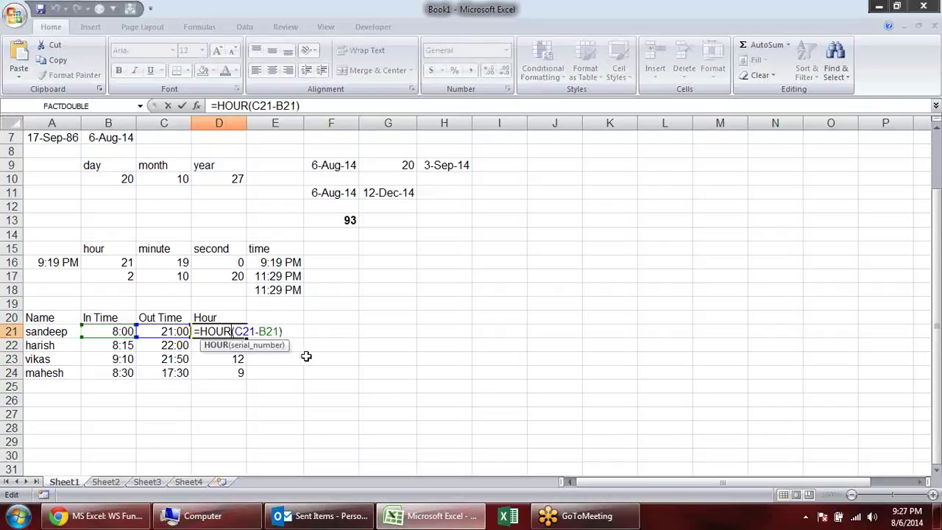
{"action": "key", "text": "Escape"}
{"action": "left_click", "coordinate": [235, 345]}
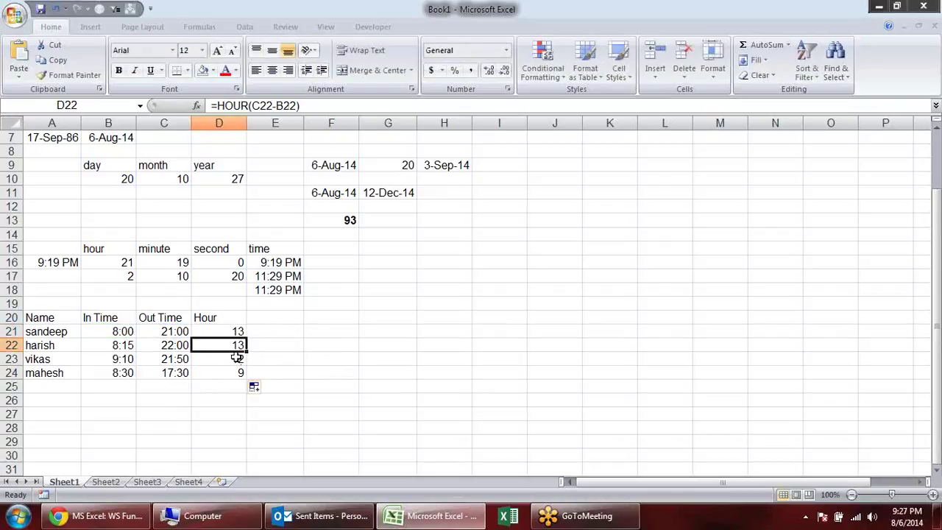
{"action": "left_click", "coordinate": [236, 371]}
{"action": "left_click", "coordinate": [265, 318]}
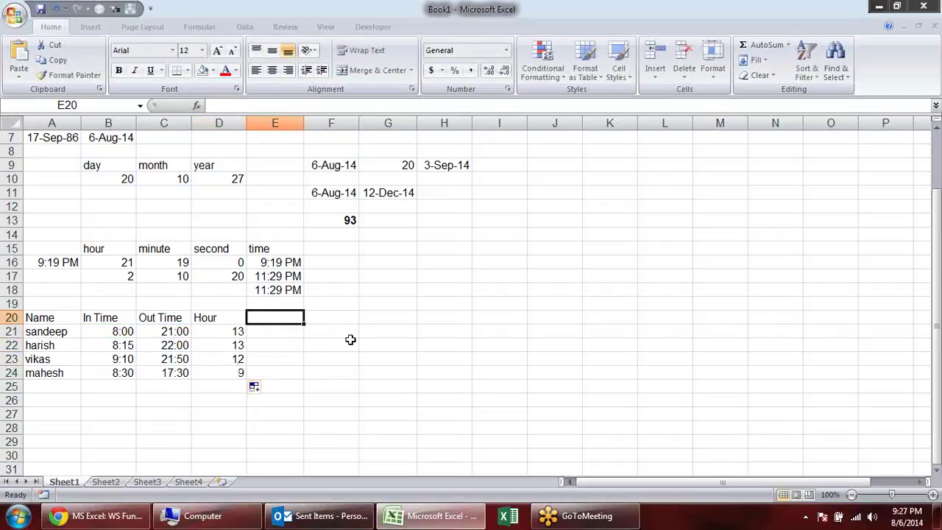
Step: Enter 'Over' in E20, then reopen the cell to extend it to Overtime
{"action": "type", "text": "Over"}
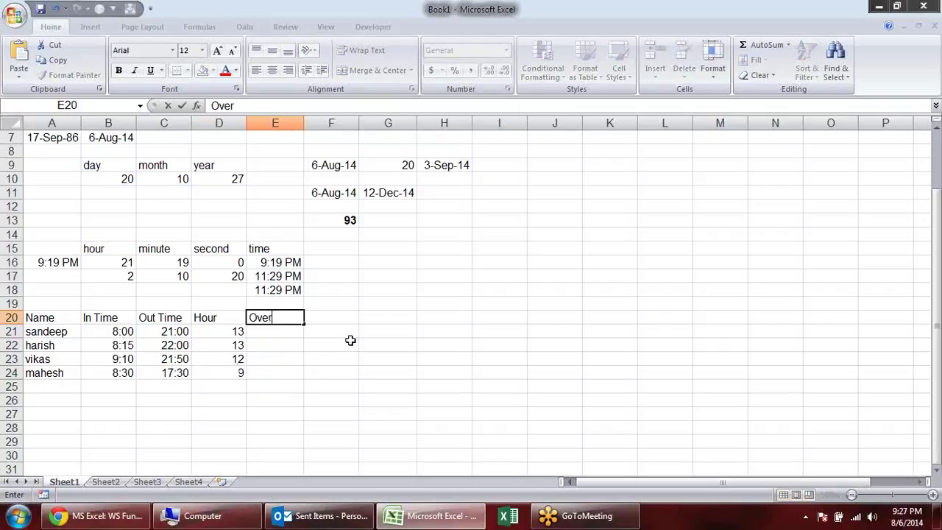
{"action": "key", "text": "Return"}
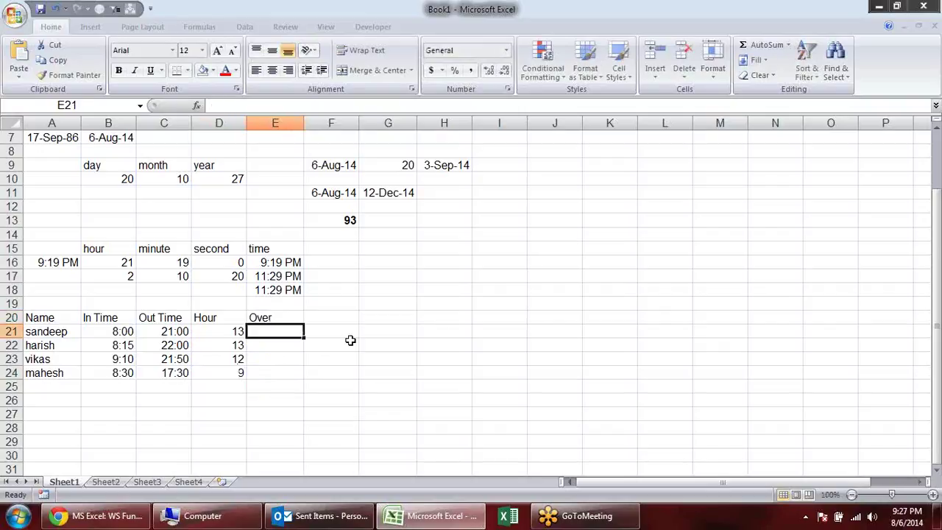
{"action": "key", "text": "Up"}
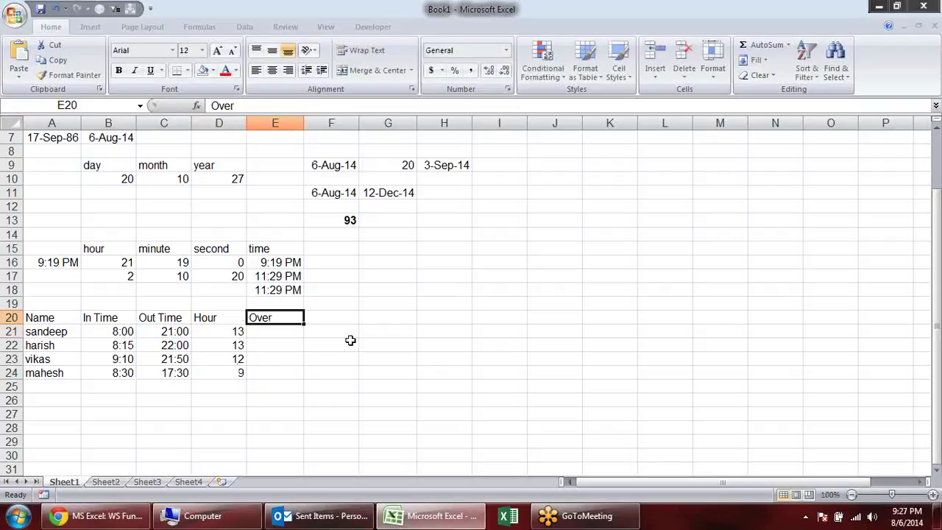
{"action": "key", "text": "F2"}
Step: Complete the Overtime heading and fill =D21-8 down E21:E24, giving 5, 5, 4 and 1
{"action": "type", "text": "time"}
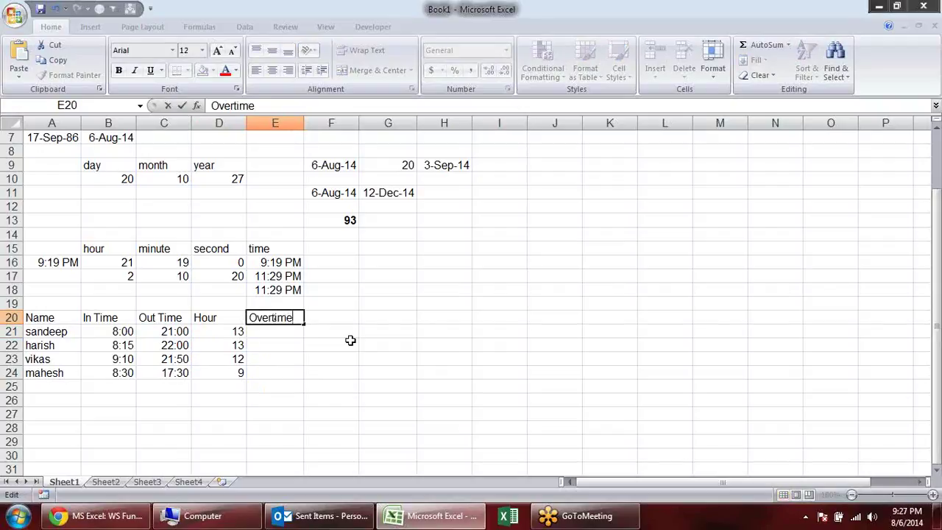
{"action": "key", "text": "Return"}
{"action": "type", "text": "="}
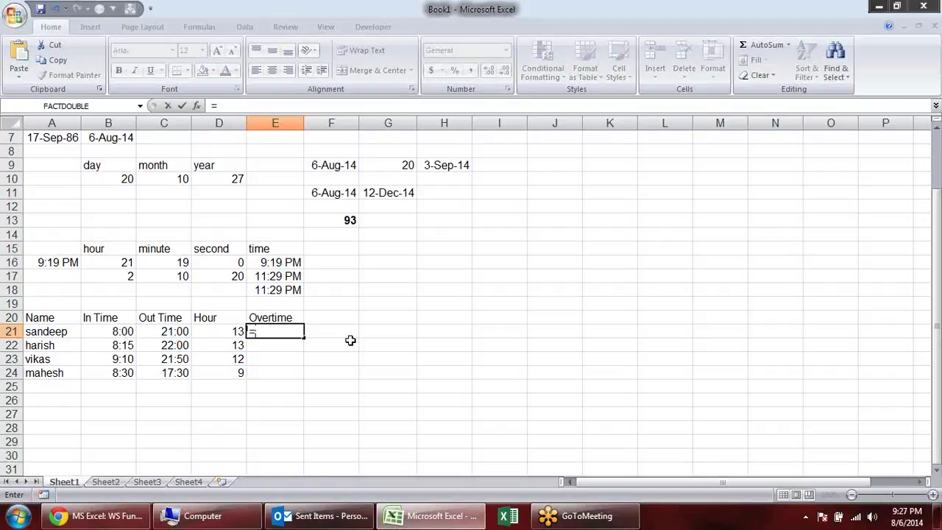
{"action": "type", "text": "8"}
{"action": "key", "text": "BackSpace"}
{"action": "key", "text": "Left"}
{"action": "type", "text": "-"}
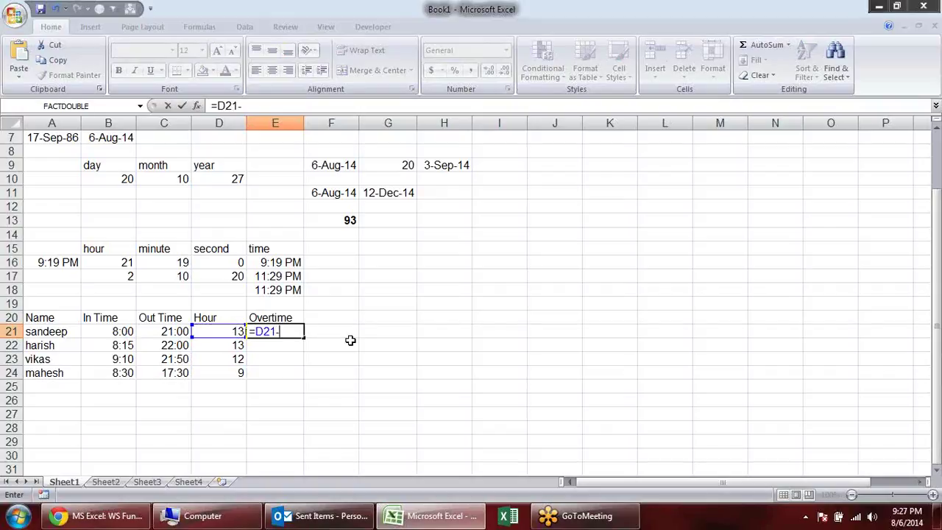
{"action": "type", "text": "8"}
{"action": "key", "text": "Return"}
{"action": "left_click", "coordinate": [296, 333]}
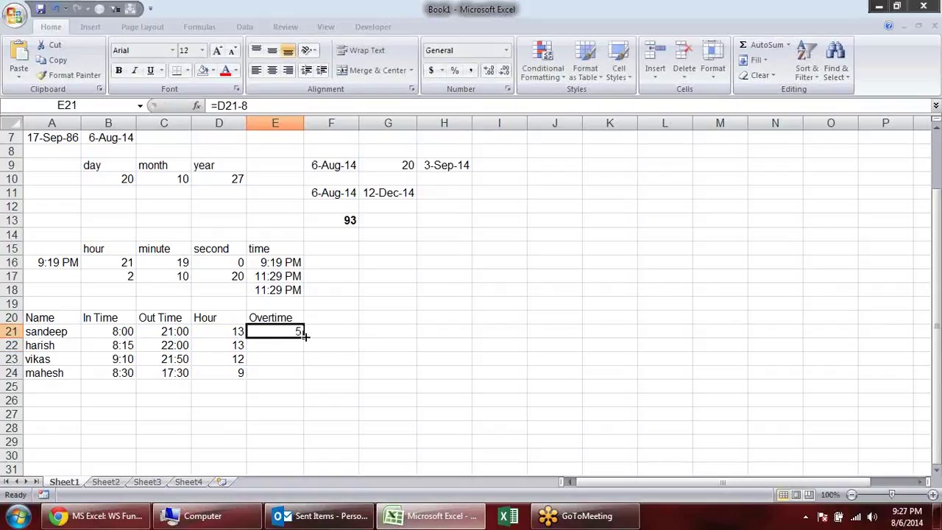
{"action": "left_click_drag", "start_coordinate": [303, 338], "coordinate": [302, 382]}
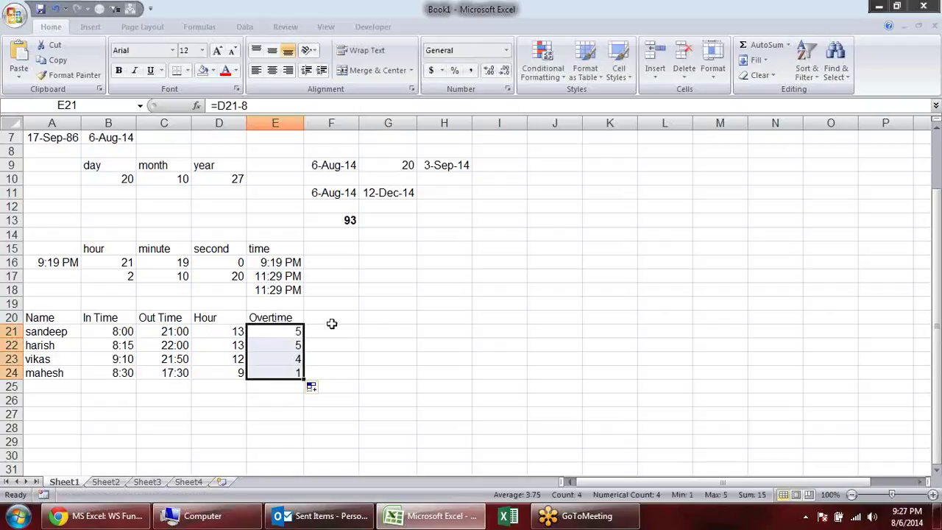
{"action": "left_click", "coordinate": [332, 331]}
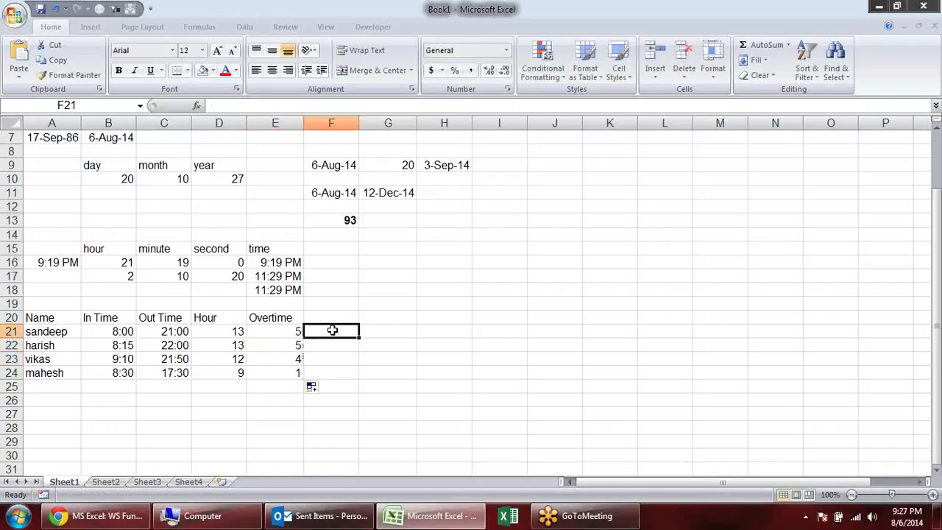
Step: Enter =E21*200 in F21 and fill it down to F24
{"action": "type", "text": "="}
{"action": "key", "text": "Left"}
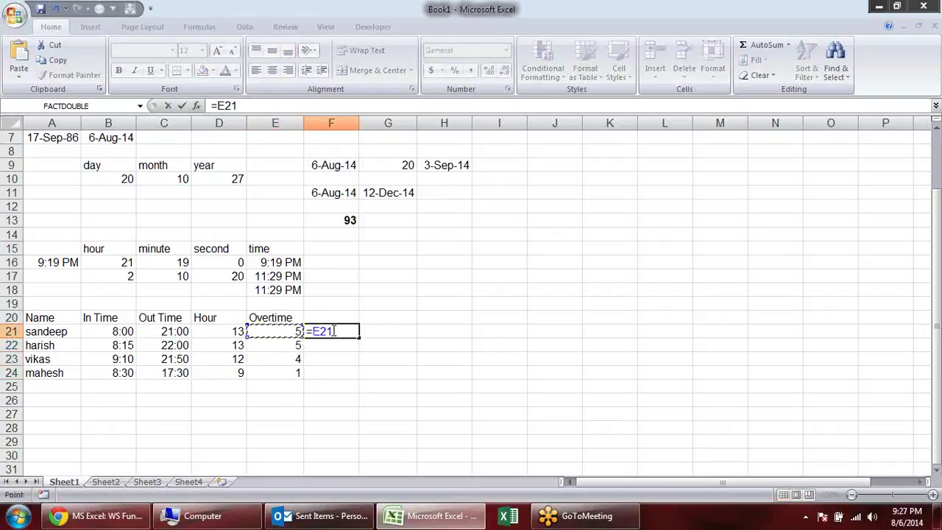
{"action": "type", "text": "*200"}
{"action": "key", "text": "Return"}
{"action": "left_click", "coordinate": [343, 327]}
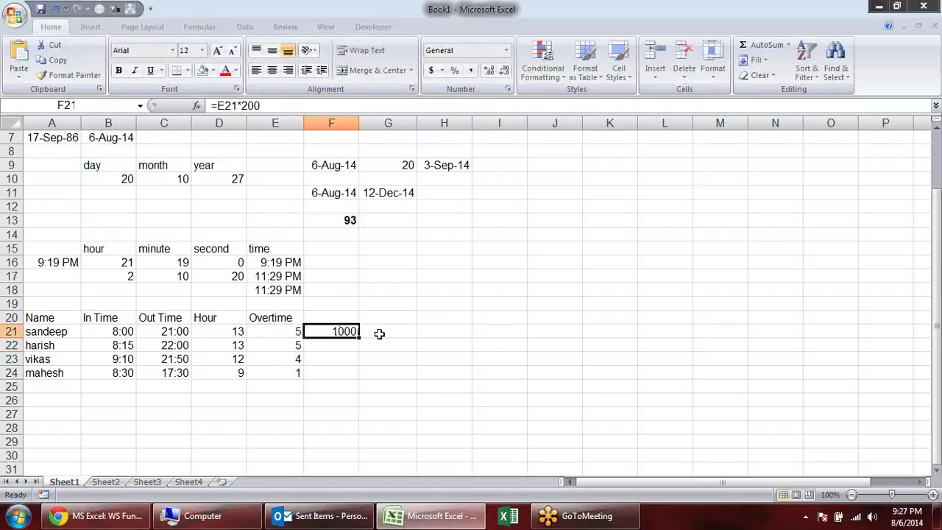
{"action": "double_click", "coordinate": [360, 336]}
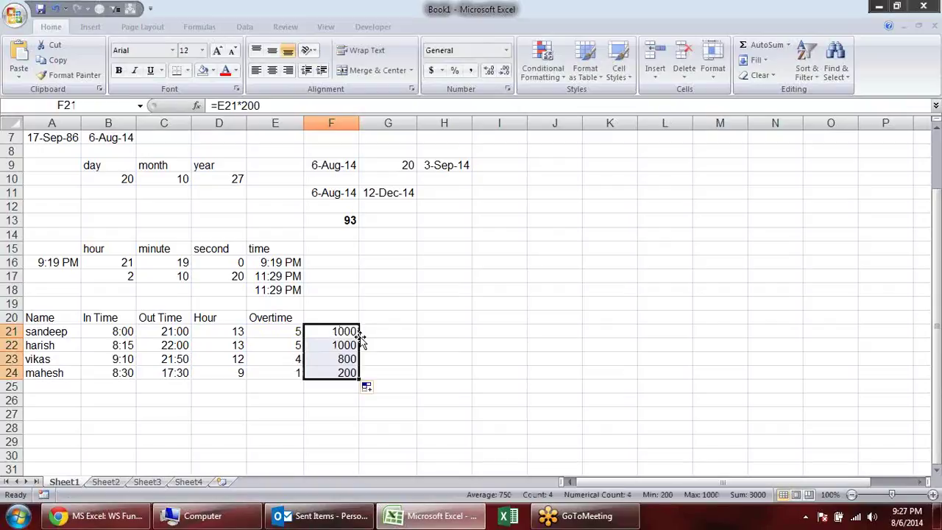
Step: Change the rate to =E21*50 and refill F21:F24, giving 250, 250, 200 and 50
{"action": "double_click", "coordinate": [357, 331]}
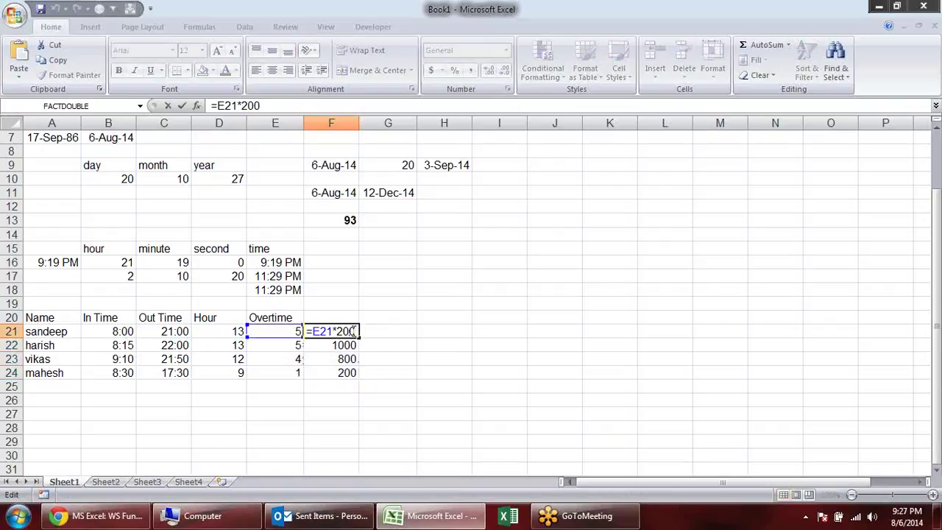
{"action": "key", "text": "BackSpace"}
{"action": "key", "text": "BackSpace"}
{"action": "key", "text": "BackSpace"}
{"action": "type", "text": "50"}
{"action": "key", "text": "Return"}
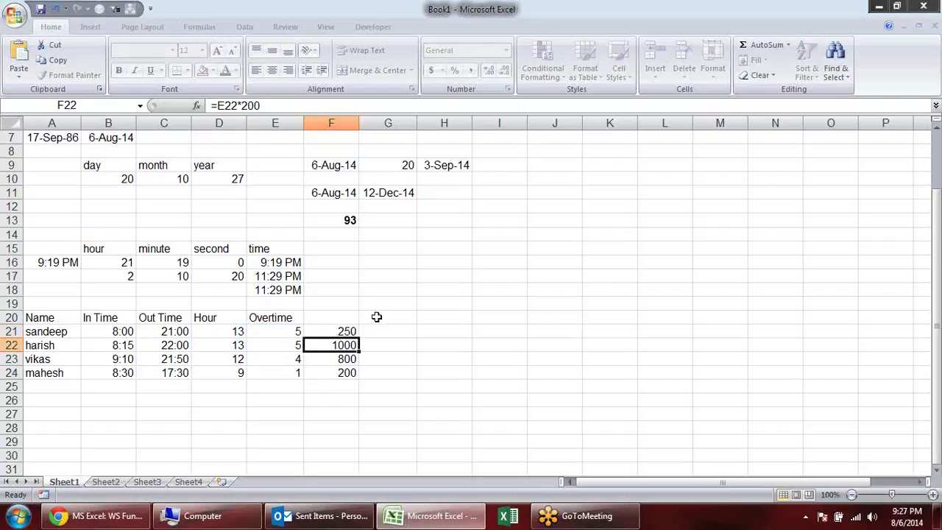
{"action": "left_click", "coordinate": [342, 331]}
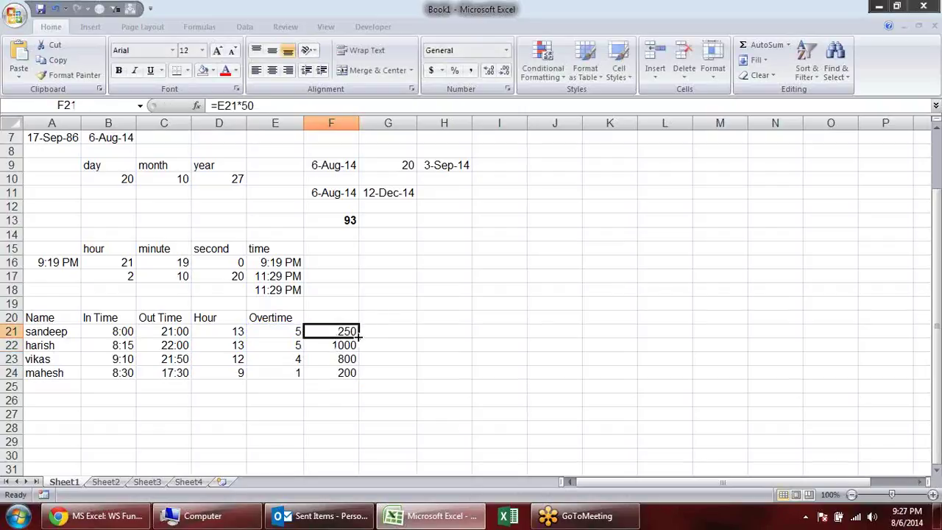
{"action": "double_click", "coordinate": [359, 338]}
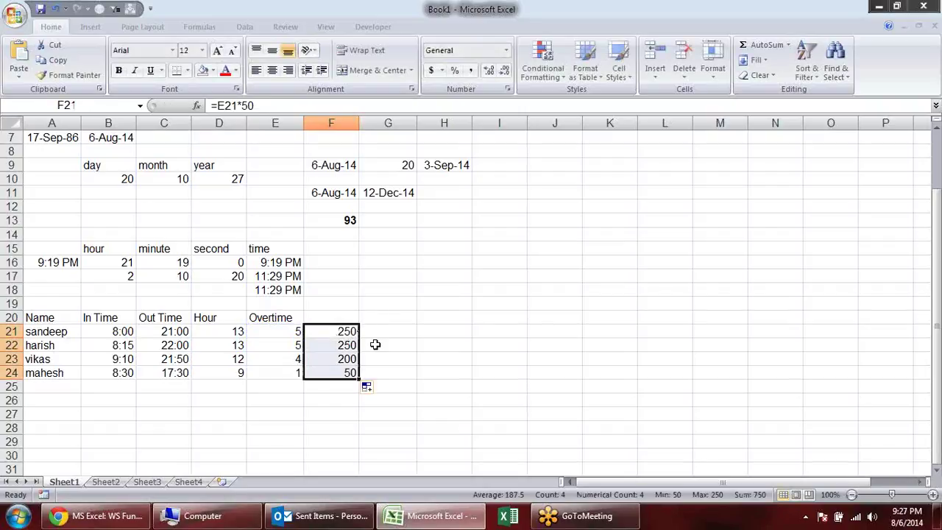
{"action": "left_click", "coordinate": [453, 358]}
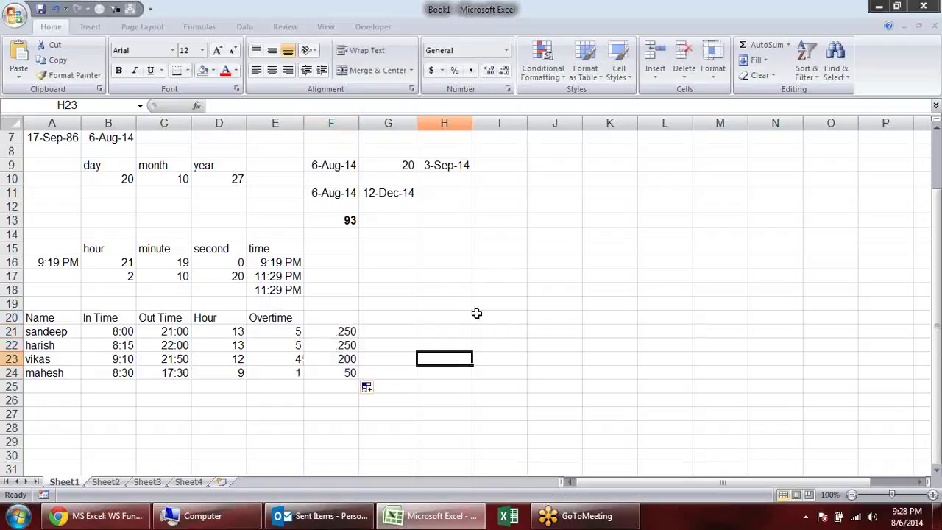
Step: Inspect the existing formulas in D21, F21 and E21 without changing them
{"action": "double_click", "coordinate": [232, 331]}
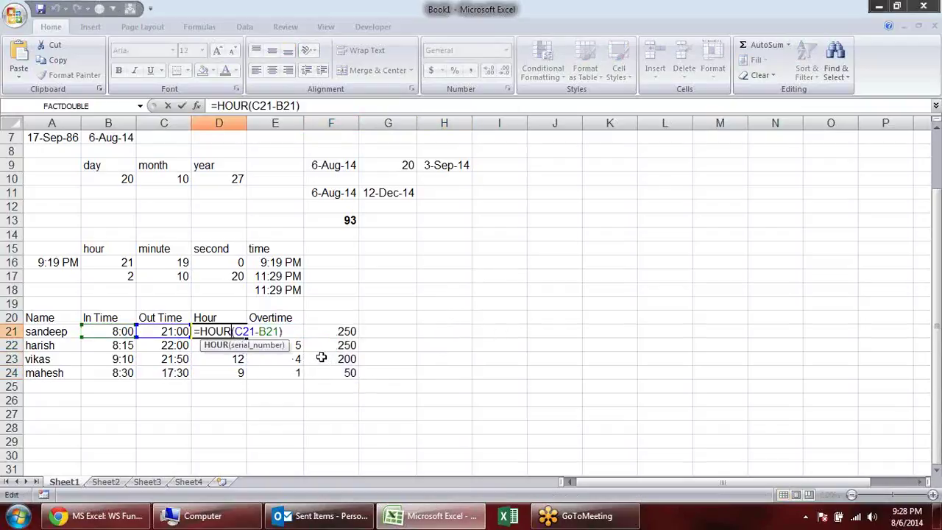
{"action": "key", "text": "Escape"}
{"action": "double_click", "coordinate": [342, 331]}
{"action": "key", "text": "Escape"}
{"action": "left_click", "coordinate": [276, 330]}
{"action": "double_click", "coordinate": [276, 331]}
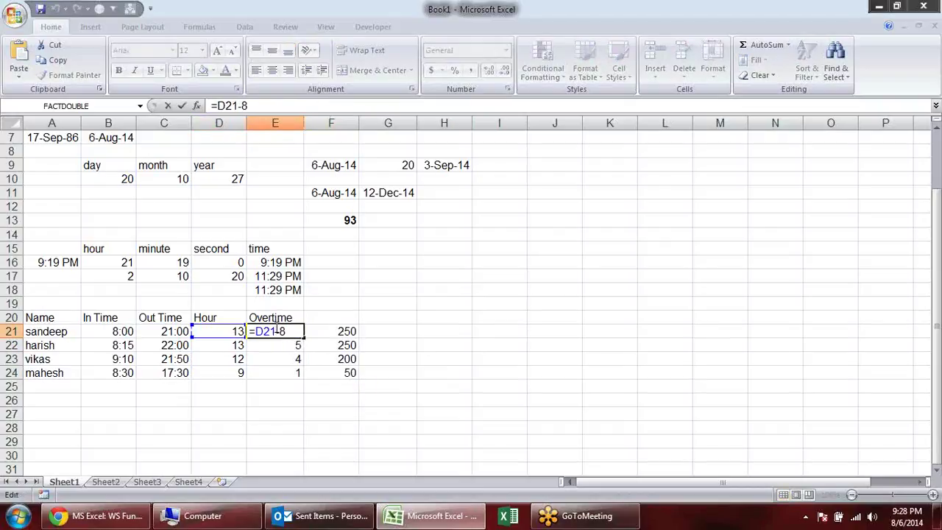
{"action": "key", "text": "Escape"}
Step: Replace D21 in E21's overtime formula with HOUR(C21-B21) and show it in General format
{"action": "double_click", "coordinate": [231, 331]}
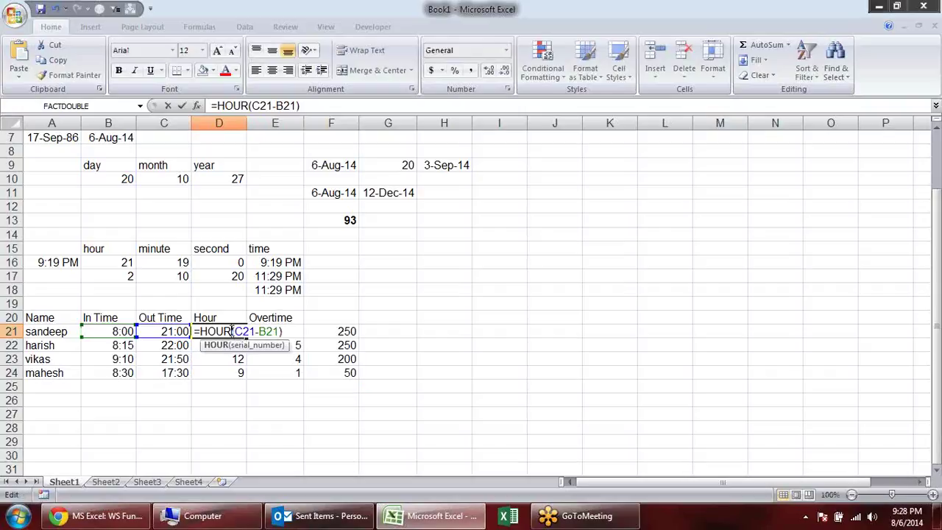
{"action": "left_click_drag", "start_coordinate": [289, 331], "coordinate": [200, 332]}
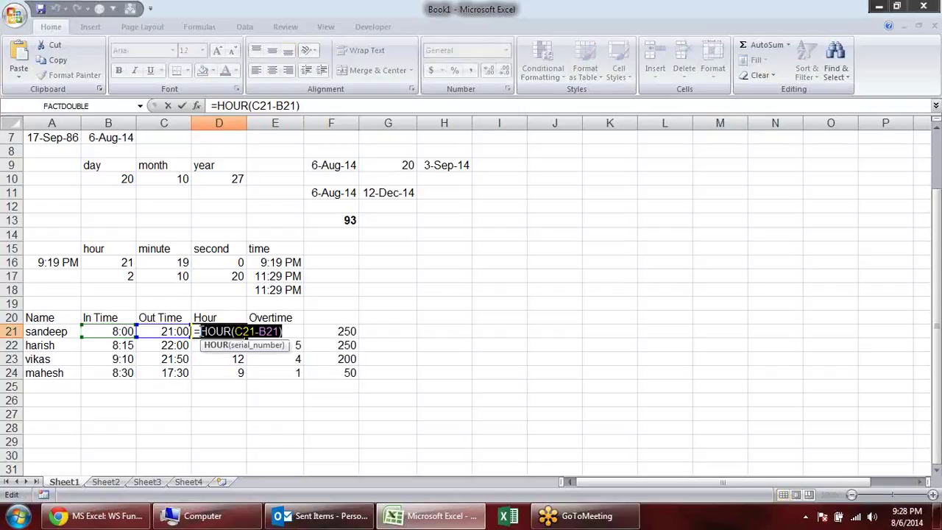
{"action": "key", "text": "Escape"}
{"action": "double_click", "coordinate": [276, 331]}
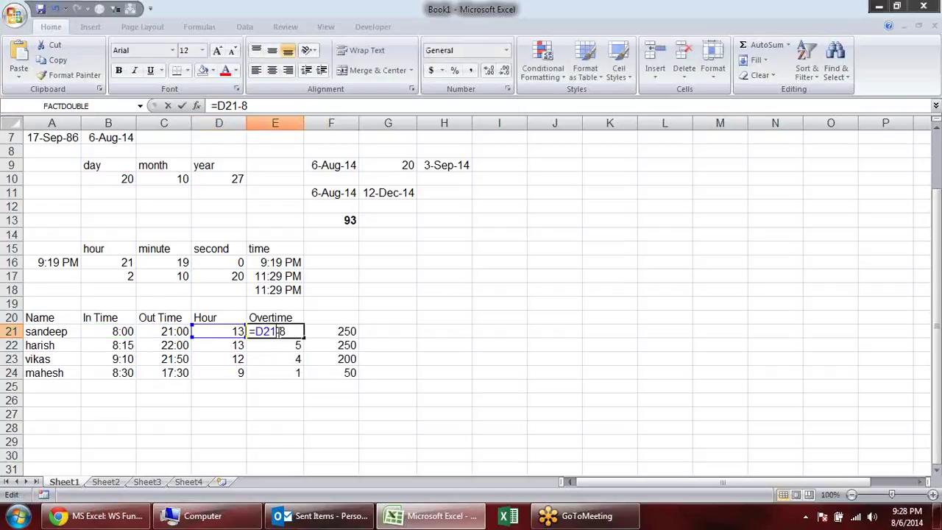
{"action": "left_click_drag", "start_coordinate": [277, 331], "coordinate": [254, 331]}
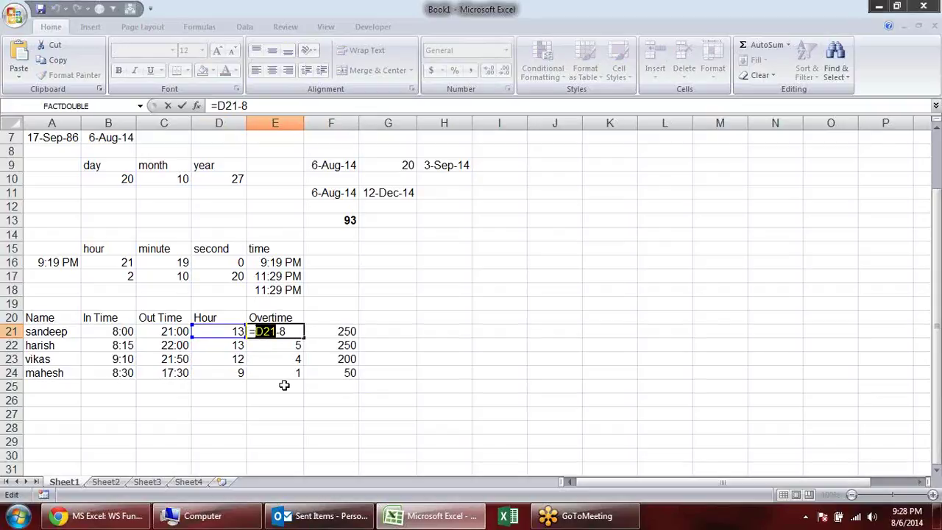
{"action": "key", "text": "ctrl+v"}
{"action": "key", "text": "Return"}
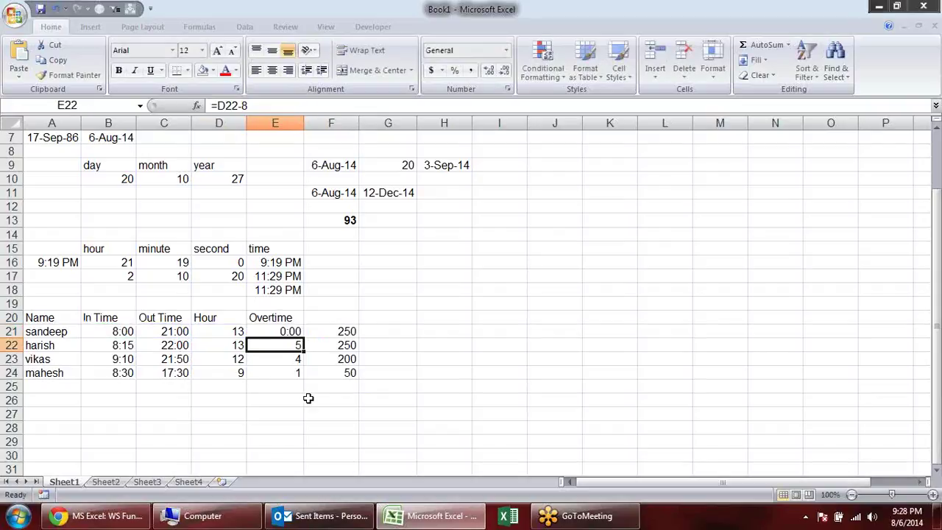
{"action": "left_click", "coordinate": [287, 331]}
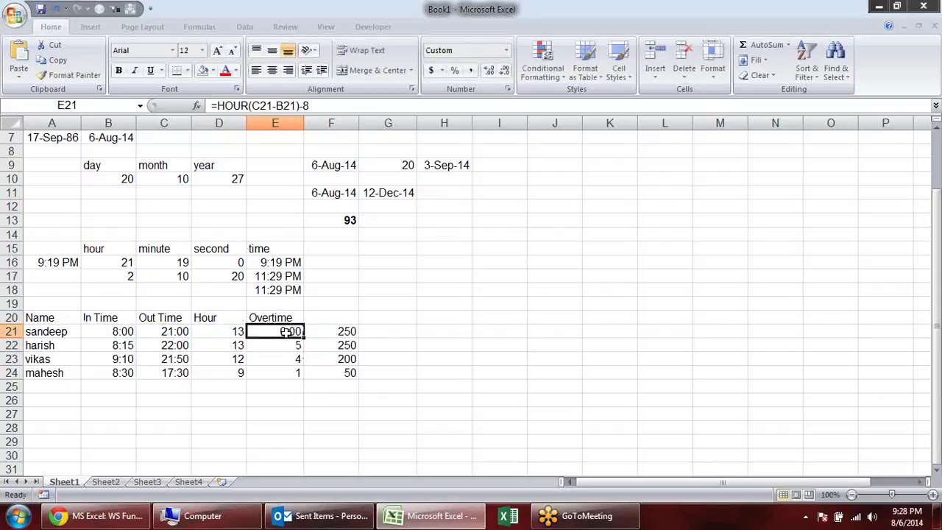
{"action": "key", "text": "ctrl+shift+1"}
{"action": "key", "text": "ctrl+shift+grave"}
Step: Rewrite F21 as =(HOUR(C21-B21)-8)*50, computing overtime pay directly
{"action": "left_click", "coordinate": [340, 332]}
{"action": "double_click", "coordinate": [341, 332]}
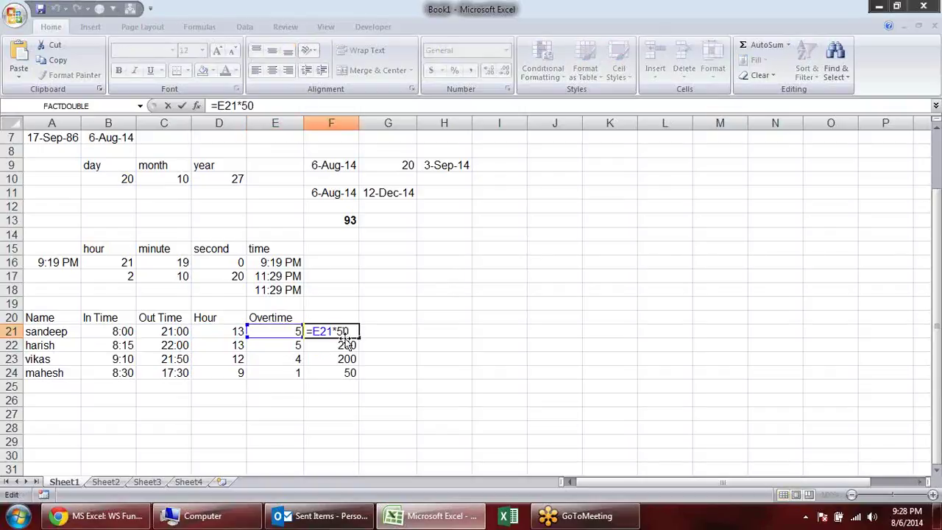
{"action": "left_click", "coordinate": [291, 332]}
{"action": "double_click", "coordinate": [291, 332]}
{"action": "left_click_drag", "start_coordinate": [347, 331], "coordinate": [254, 331]}
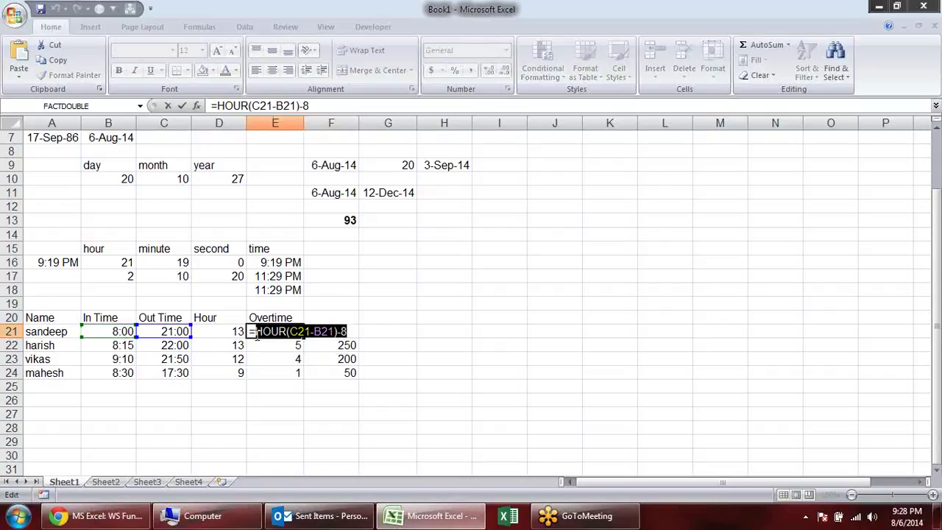
{"action": "key", "text": "Escape"}
{"action": "double_click", "coordinate": [348, 332]}
{"action": "left_click_drag", "start_coordinate": [335, 331], "coordinate": [310, 331]}
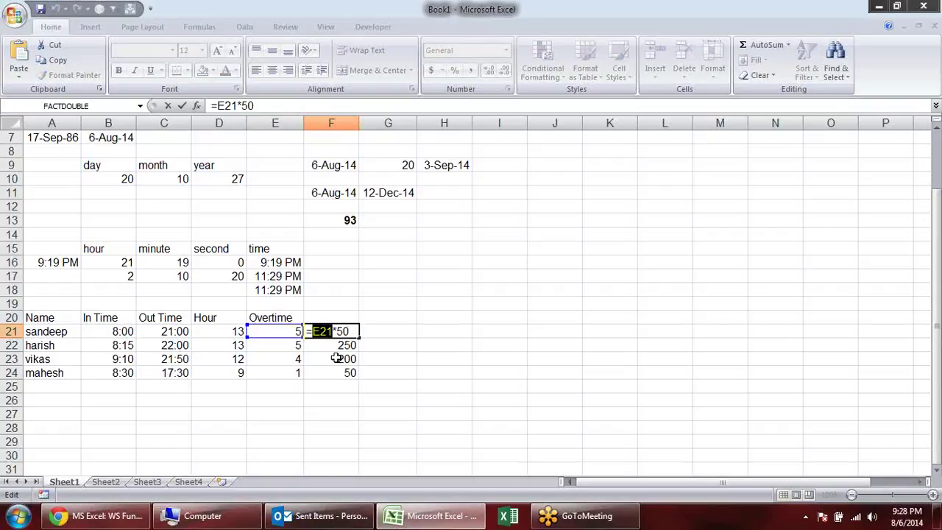
{"action": "type", "text": "()"}
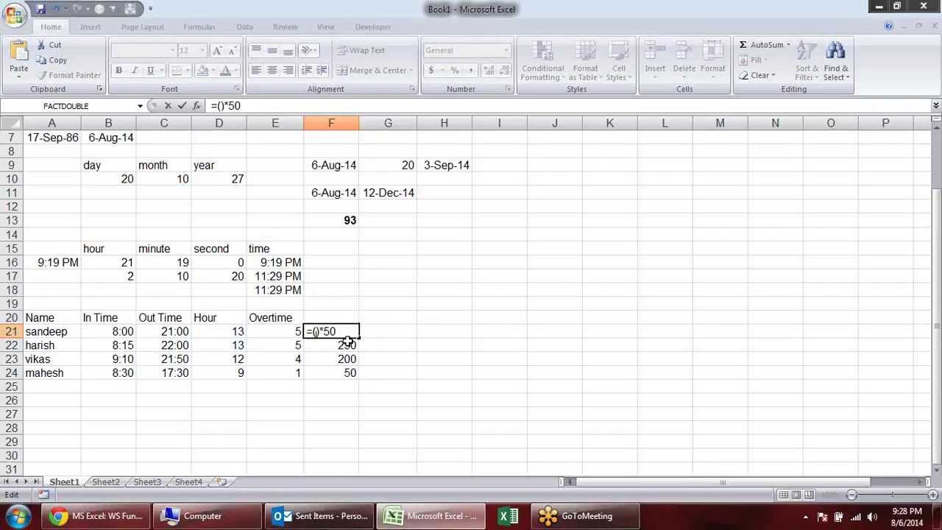
{"action": "type", "text": "HOUR(C21-B21)-8"}
{"action": "key", "text": "Return"}
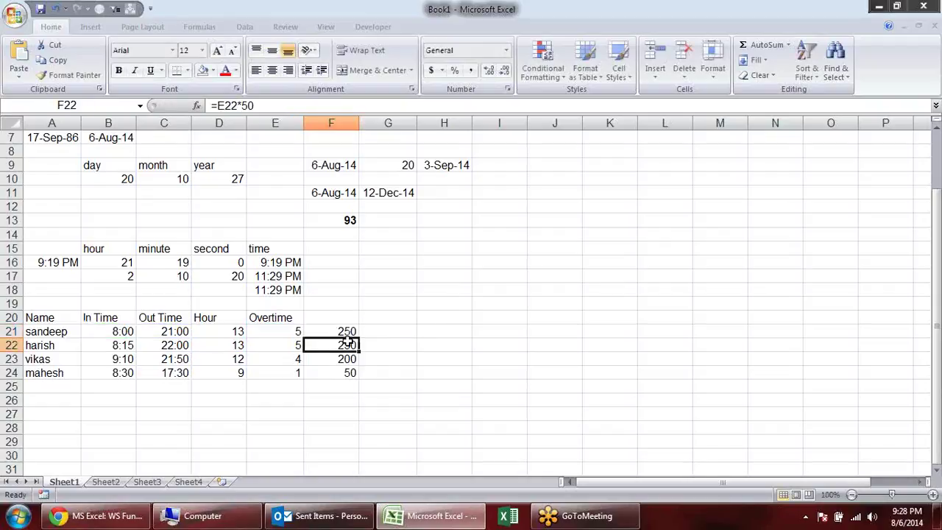
Step: Fill the new pay formula down to F24 and copy F21:F24 for moving
{"action": "left_click", "coordinate": [336, 332]}
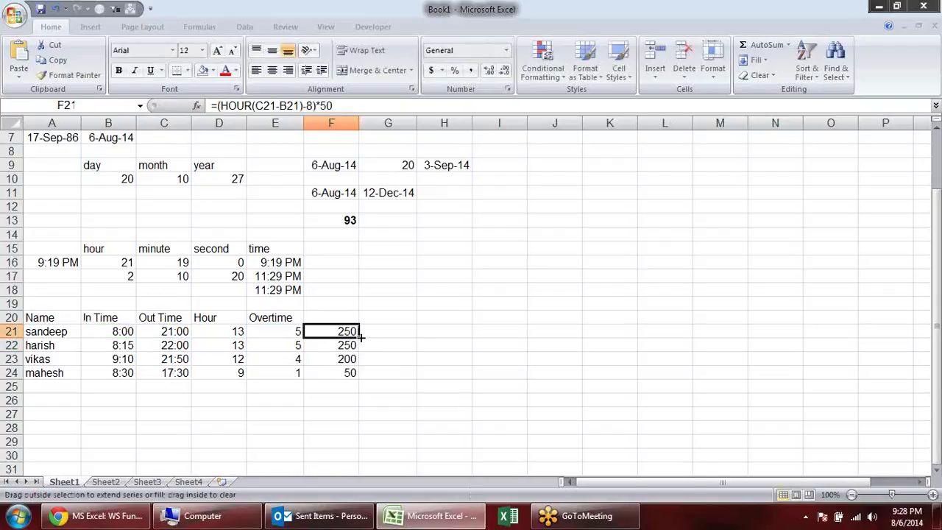
{"action": "left_click_drag", "start_coordinate": [361, 340], "coordinate": [360, 378]}
{"action": "key", "text": "ctrl+c"}
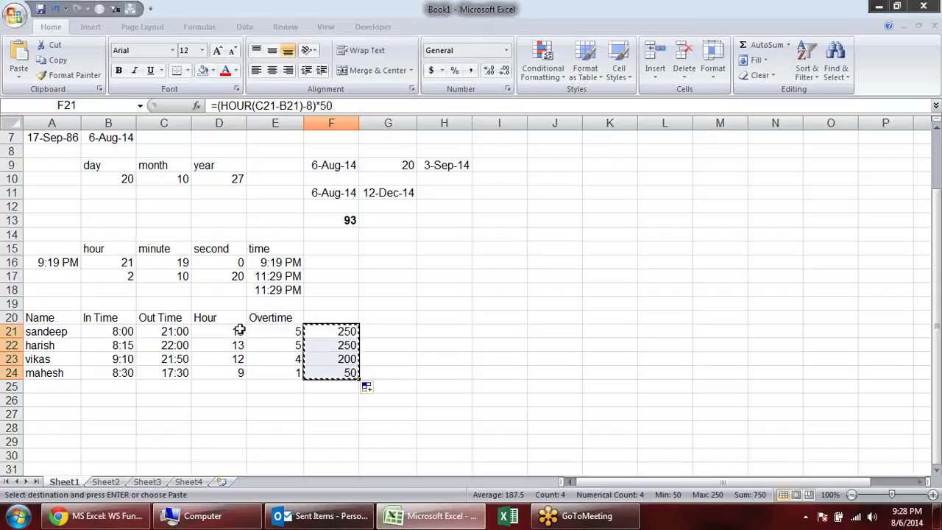
Step: Paste the overtime pay into D21:D24 and move the Overtime heading into D20
{"action": "left_click", "coordinate": [237, 331]}
{"action": "key", "text": "Return"}
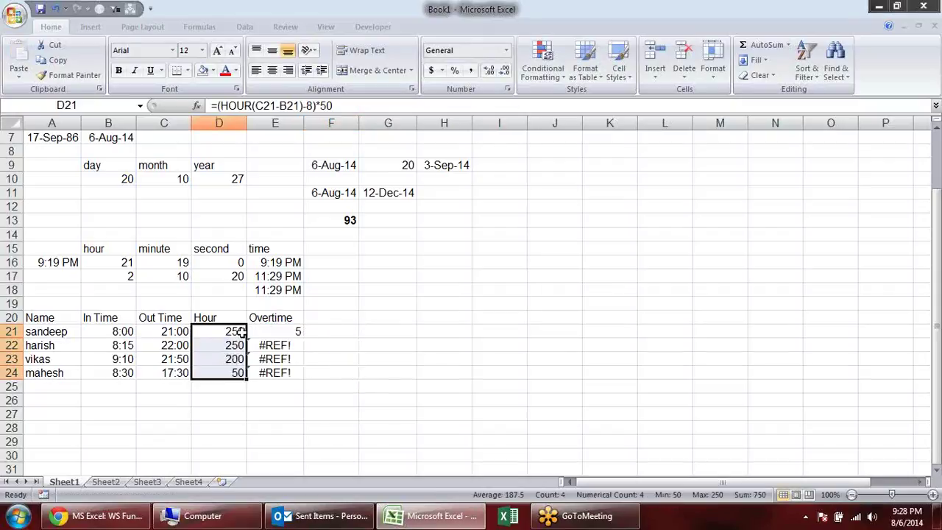
{"action": "left_click", "coordinate": [275, 317]}
{"action": "key", "text": "ctrl+c"}
{"action": "key", "text": "Left"}
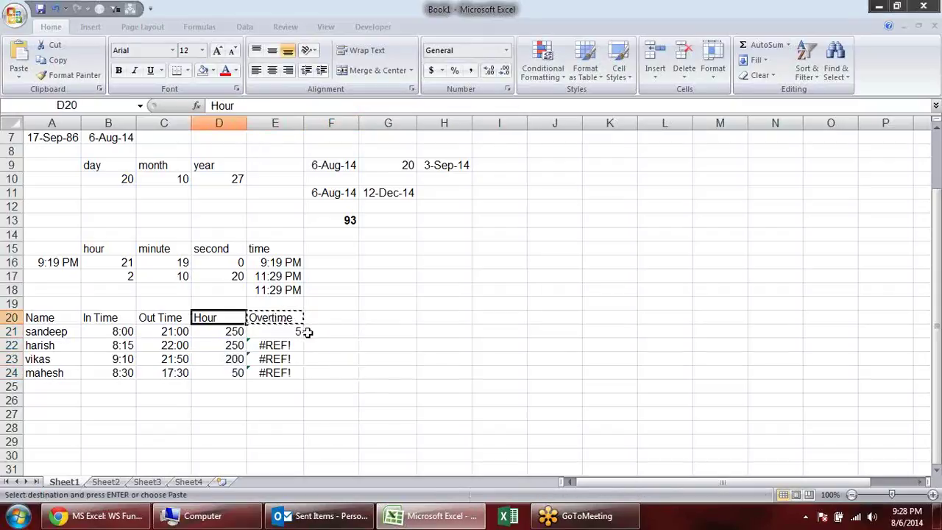
{"action": "key", "text": "Return"}
Step: Clear the leftover cells in E20:E26 and review the formula in D21
{"action": "left_click_drag", "start_coordinate": [284, 321], "coordinate": [282, 399]}
{"action": "key", "text": "Delete"}
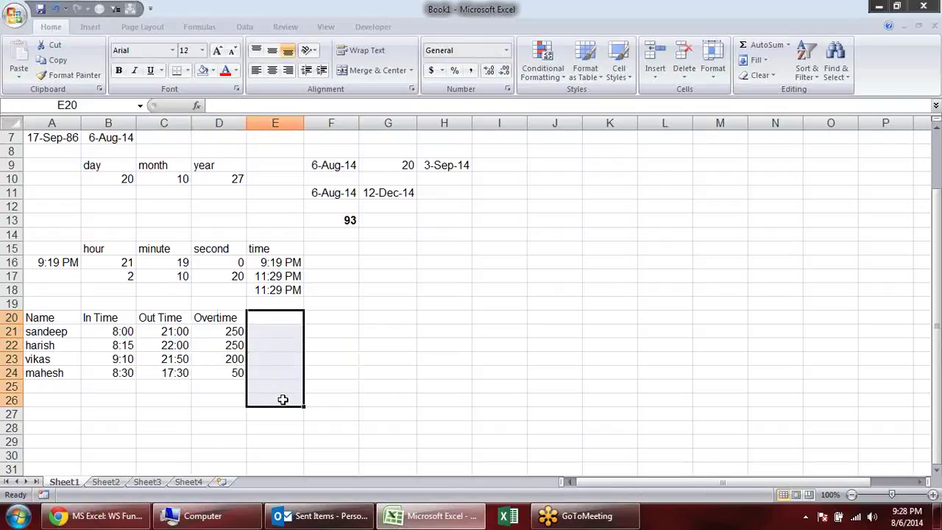
{"action": "left_click", "coordinate": [397, 428]}
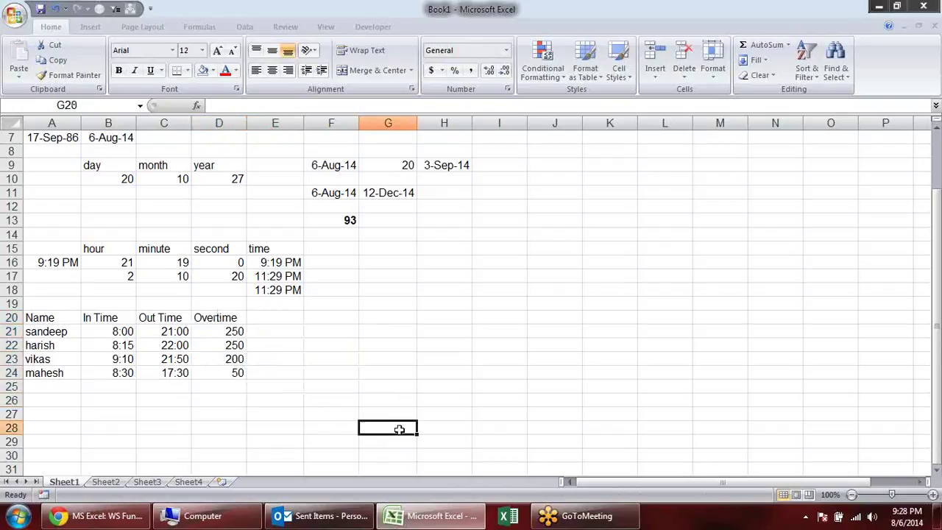
{"action": "double_click", "coordinate": [220, 335]}
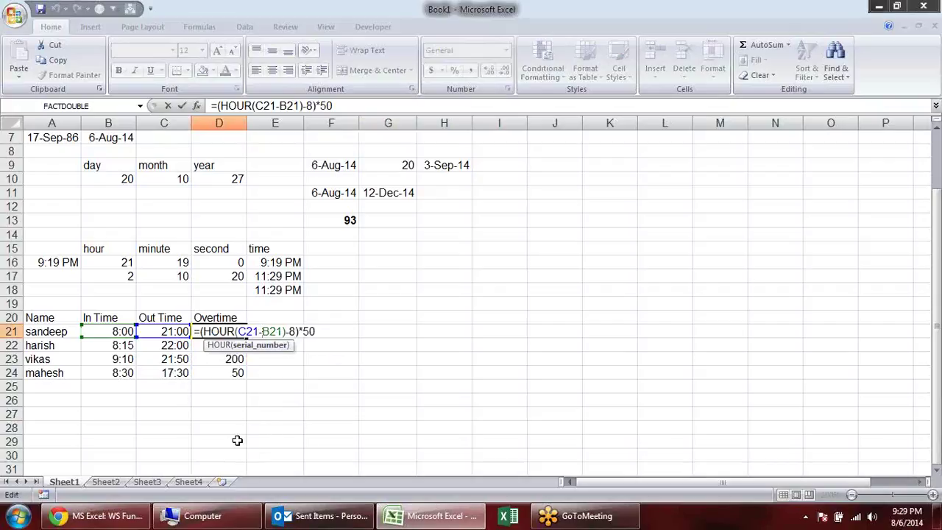
Step: Enter =C21-B21 in E21 and switch its format from time to number, showing 0.54
{"action": "key", "text": "Return"}
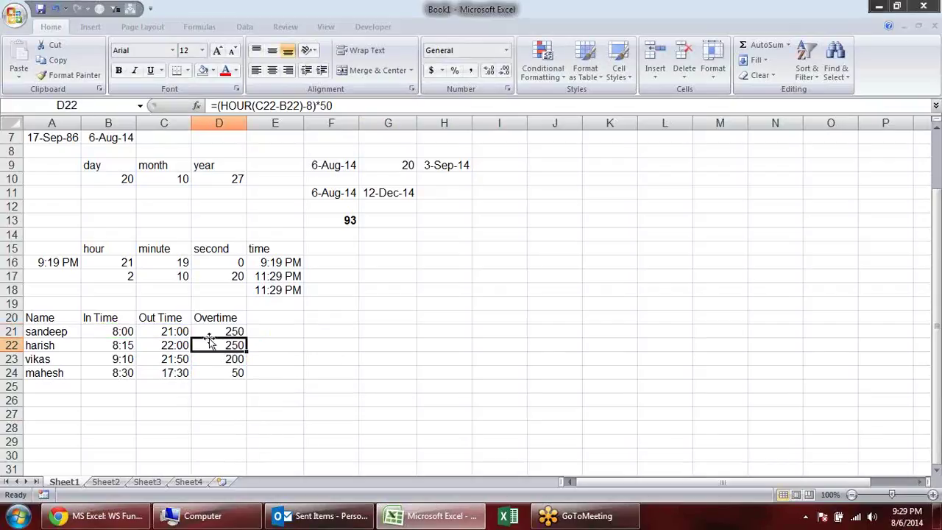
{"action": "left_click", "coordinate": [291, 331]}
{"action": "type", "text": "="}
{"action": "key", "text": "Left"}
{"action": "key", "text": "Left"}
{"action": "type", "text": "-"}
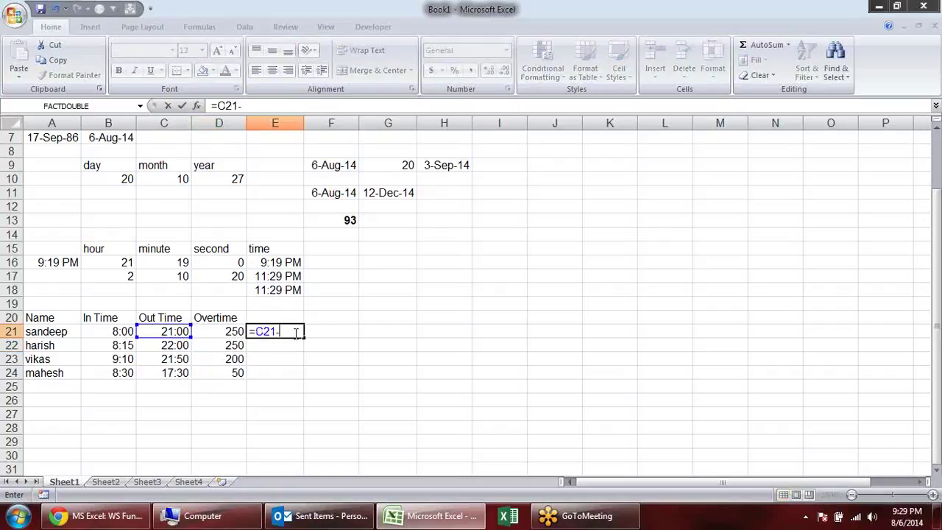
{"action": "left_click", "coordinate": [110, 331]}
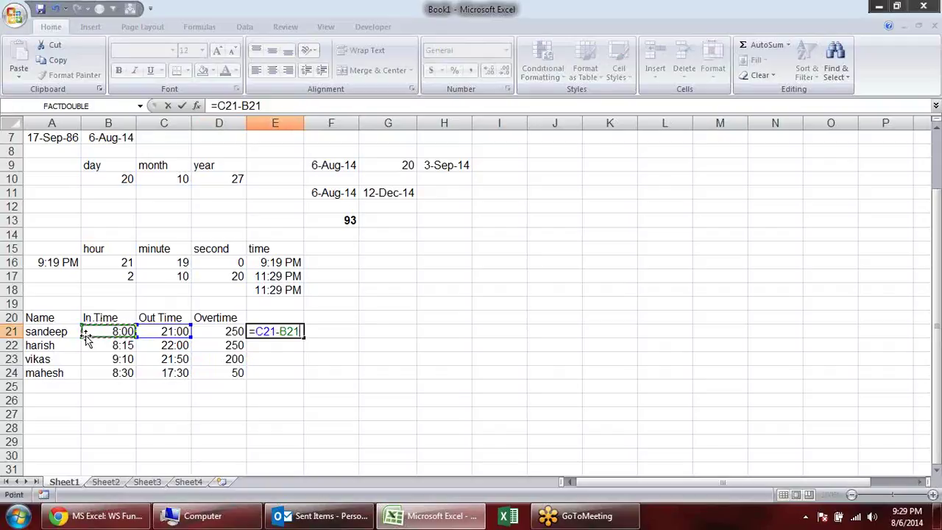
{"action": "key", "text": "Return"}
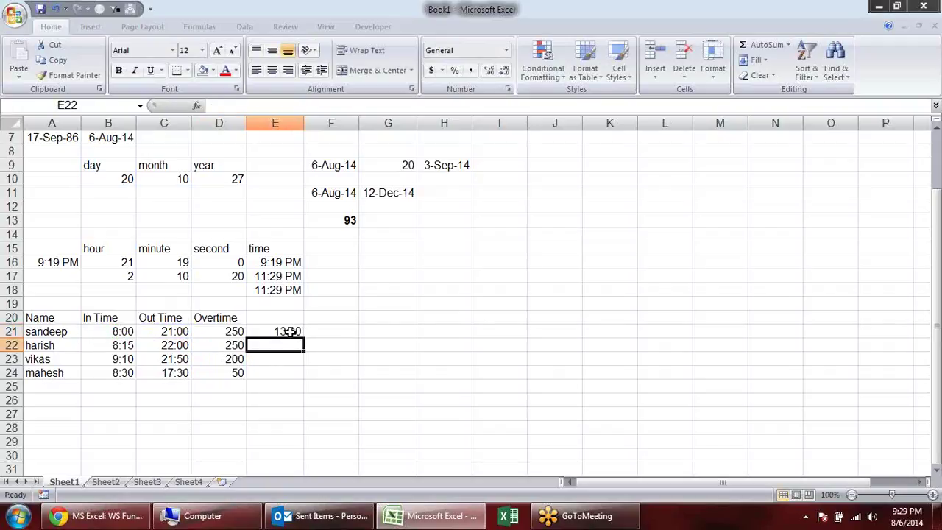
{"action": "left_click", "coordinate": [287, 330]}
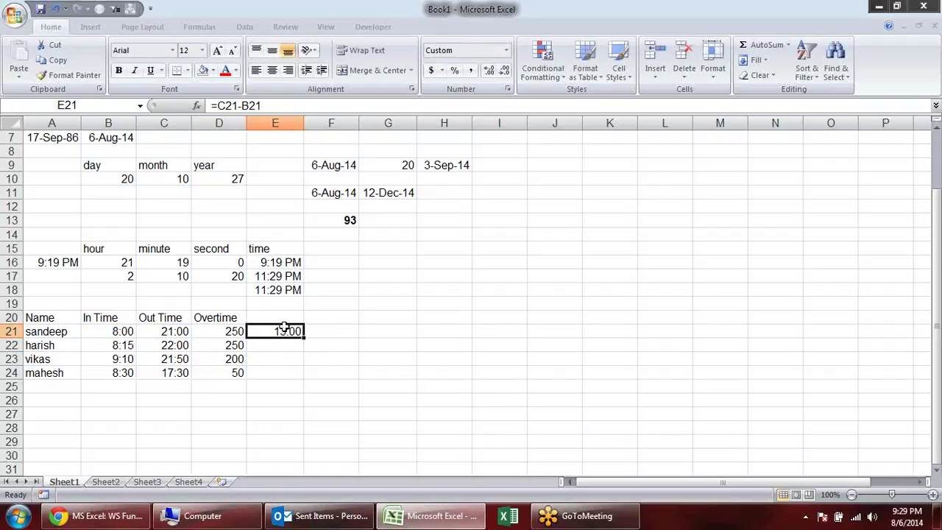
{"action": "key", "text": "ctrl+shift+at"}
{"action": "key", "text": "ctrl+shift+exclam"}
Step: Apply the custom [h] number format to E21 so it shows 13
{"action": "left_click", "coordinate": [506, 90]}
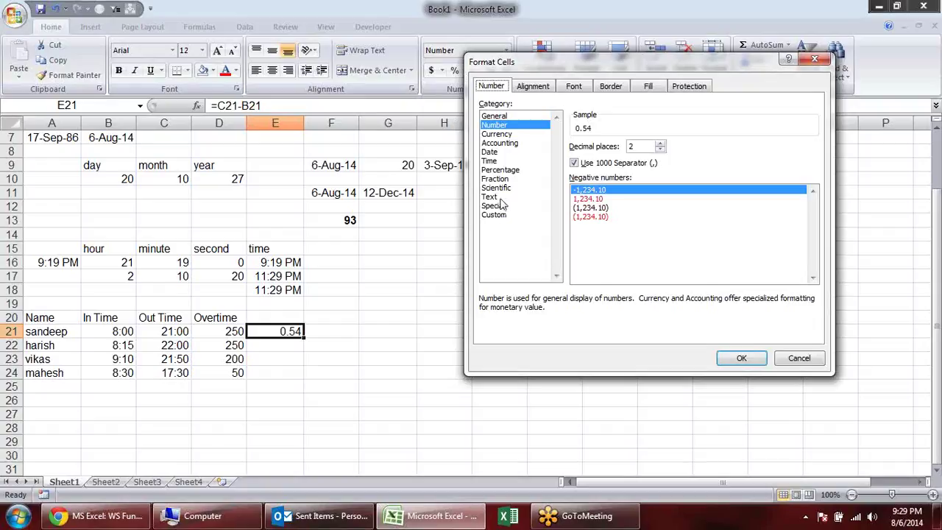
{"action": "left_click", "coordinate": [511, 162]}
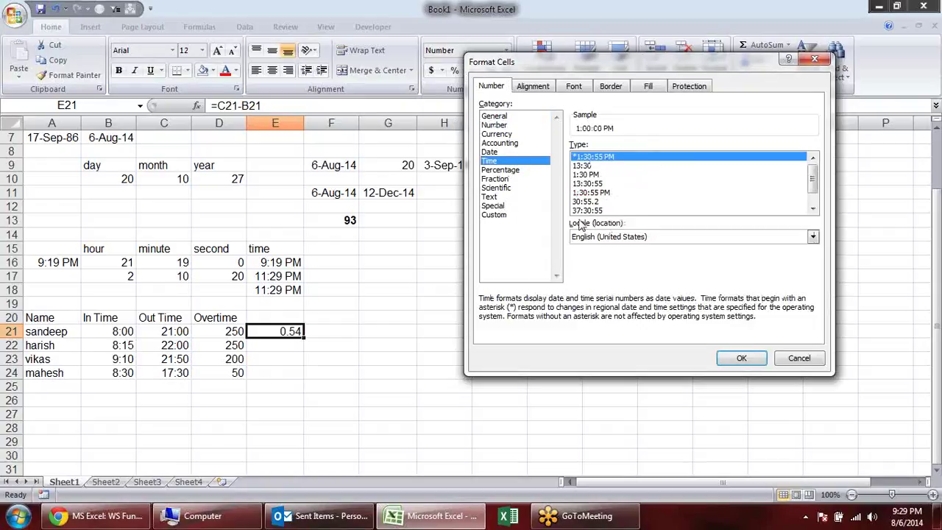
{"action": "left_click", "coordinate": [518, 215]}
{"action": "left_click_drag", "start_coordinate": [677, 156], "coordinate": [412, 163]}
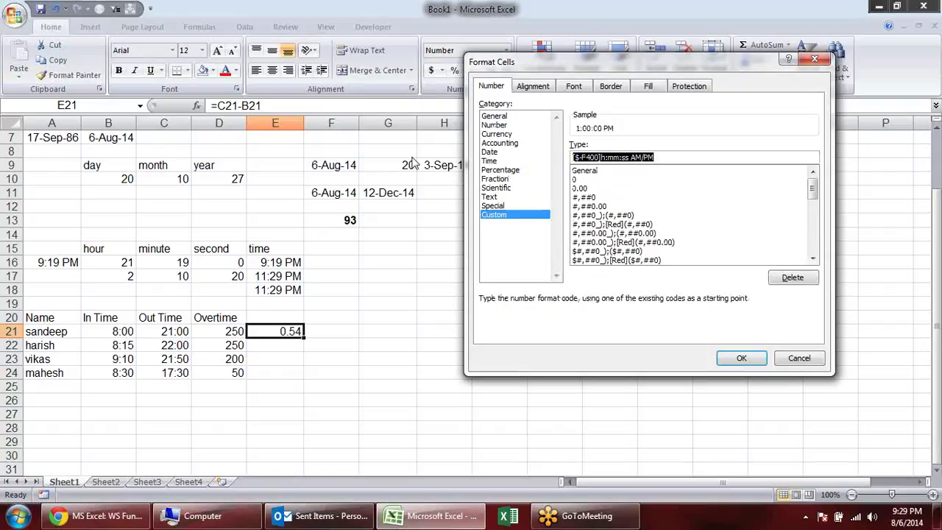
{"action": "type", "text": "[h]"}
{"action": "key", "text": "Return"}
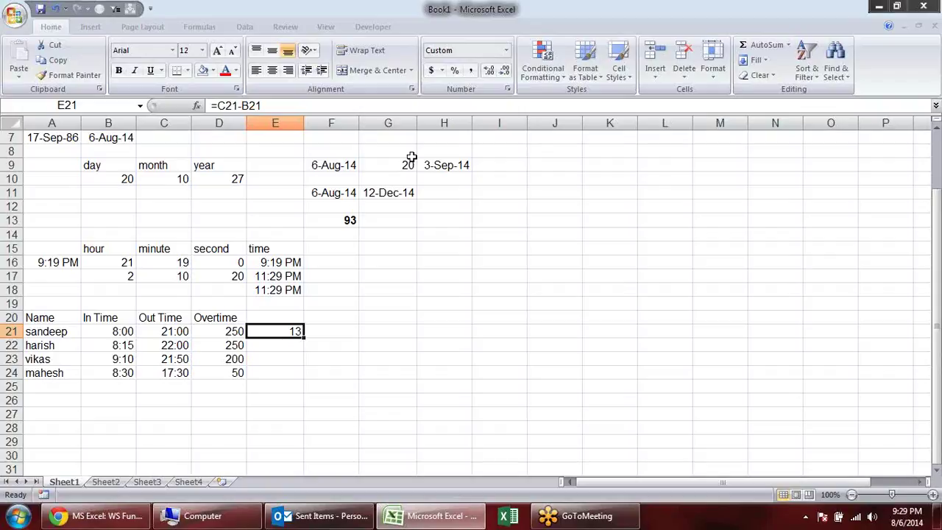
Step: Undo the hours format, delete E21's worked-time formula and review D21
{"action": "key", "text": "ctrl+shift+1"}
{"action": "key", "text": "Delete"}
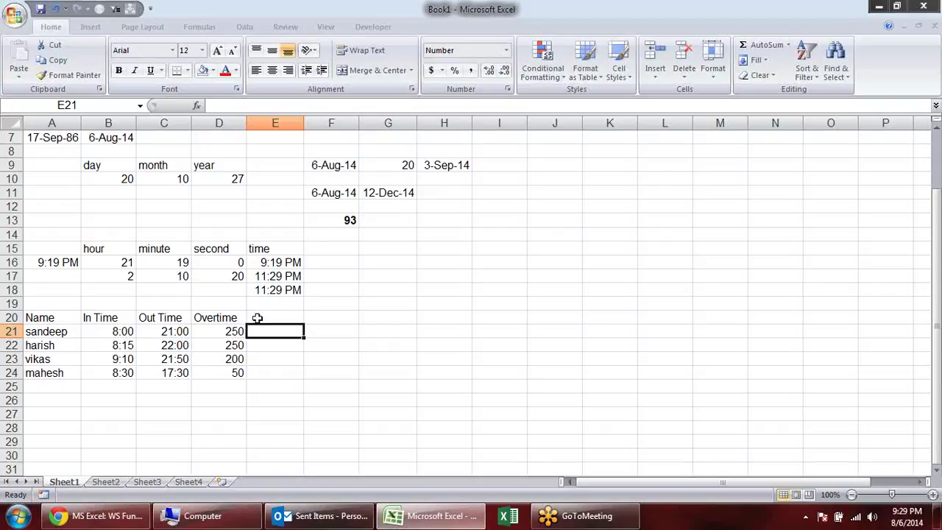
{"action": "double_click", "coordinate": [216, 332]}
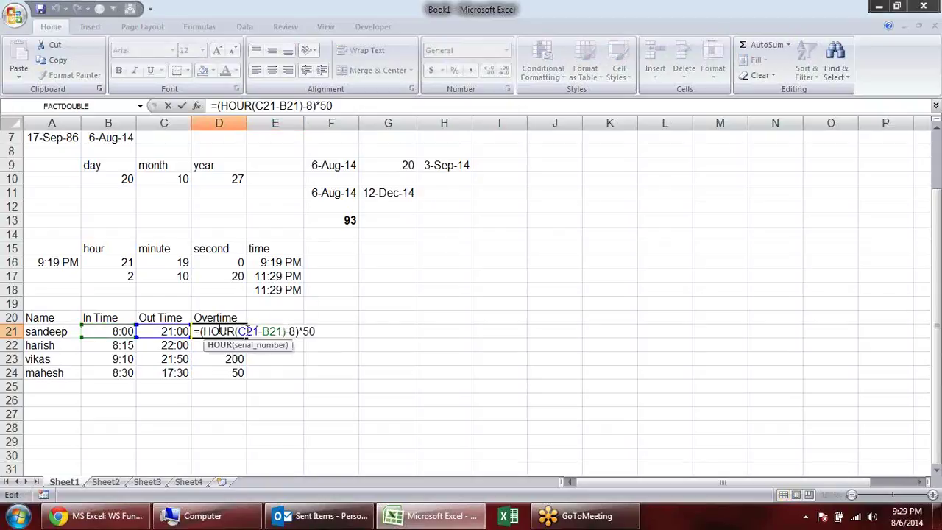
{"action": "key", "text": "Return"}
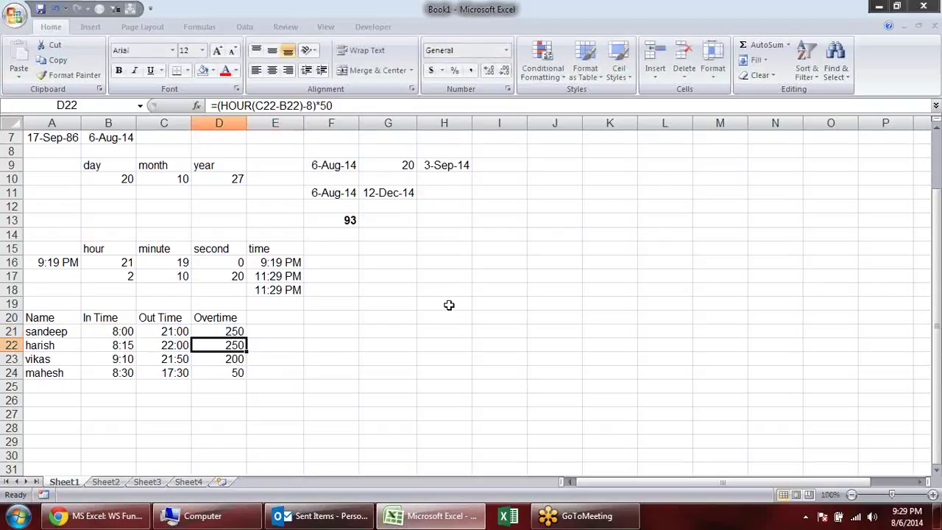
Step: Check the Overtime formulas in D21:D24, showing 250, 250, 200 and 50
{"action": "left_click", "coordinate": [225, 330]}
{"action": "left_click", "coordinate": [226, 344]}
{"action": "left_click", "coordinate": [224, 359]}
{"action": "left_click", "coordinate": [219, 371]}
{"action": "left_click", "coordinate": [221, 353]}
{"action": "left_click", "coordinate": [222, 328]}
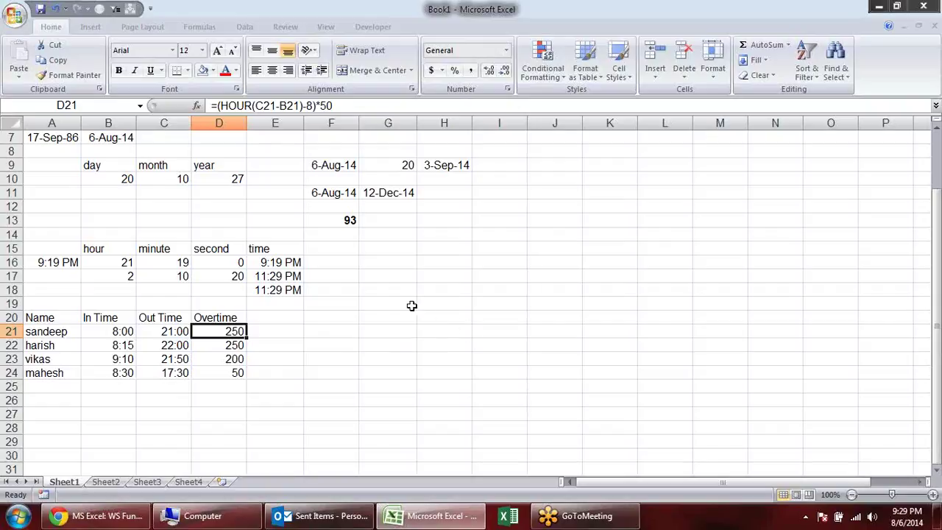
{"action": "left_click", "coordinate": [320, 305]}
{"action": "left_click", "coordinate": [222, 333]}
{"action": "double_click", "coordinate": [222, 332]}
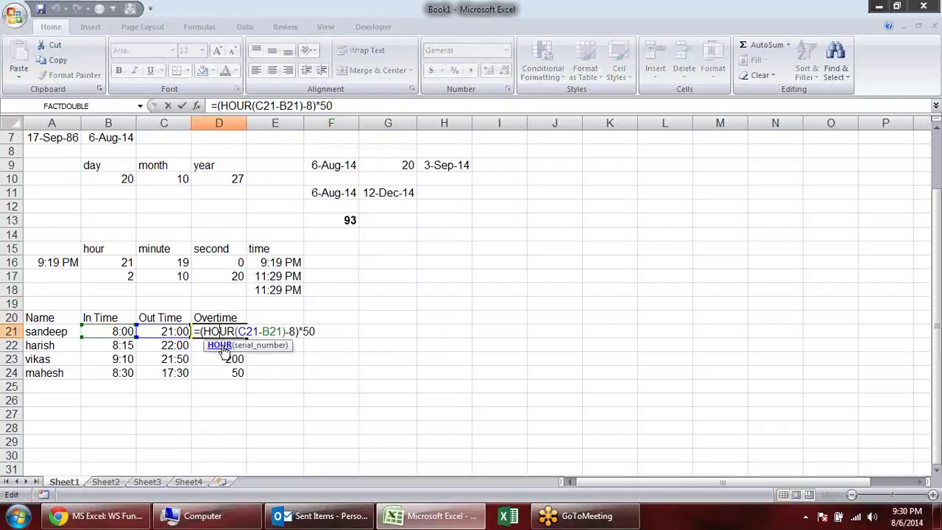
{"action": "left_click", "coordinate": [368, 372]}
{"action": "left_click", "coordinate": [222, 335]}
Step: Browse the Formulas tab's function category lists, such as Date & Time
{"action": "left_click", "coordinate": [221, 371]}
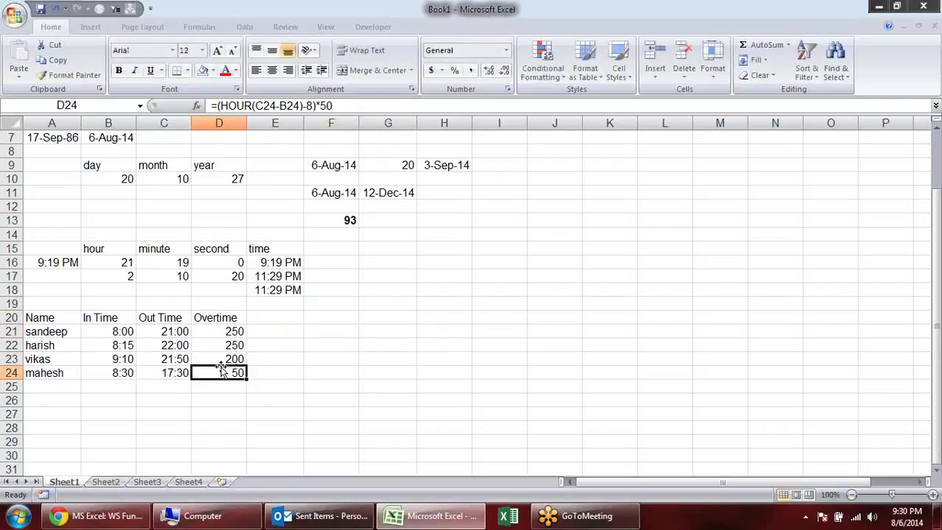
{"action": "left_click", "coordinate": [246, 27]}
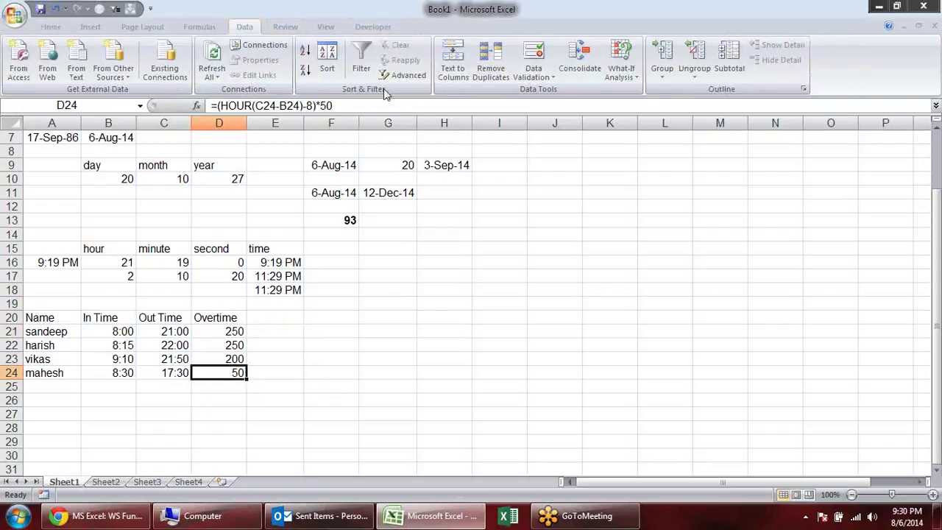
{"action": "left_click", "coordinate": [197, 28]}
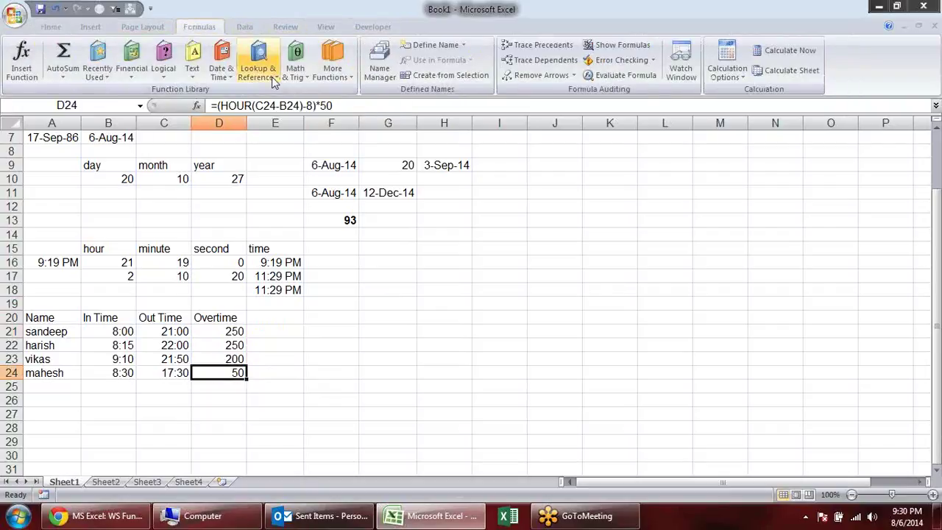
{"action": "left_click", "coordinate": [295, 62]}
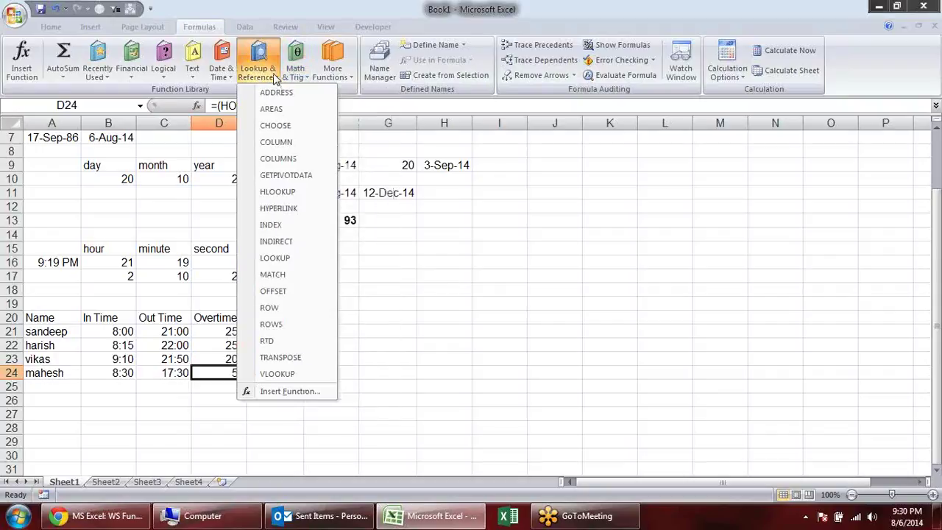
{"action": "mouse_move", "coordinate": [220, 62]}
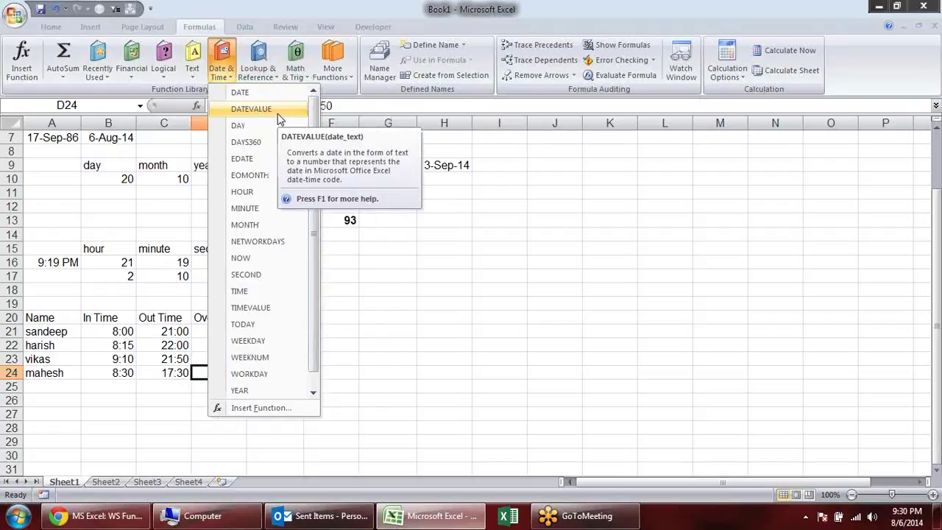
{"action": "left_click", "coordinate": [412, 248]}
Step: Put today's date in G16 and convert it with =DATEVALUE(G16) in H16
{"action": "left_click", "coordinate": [404, 258]}
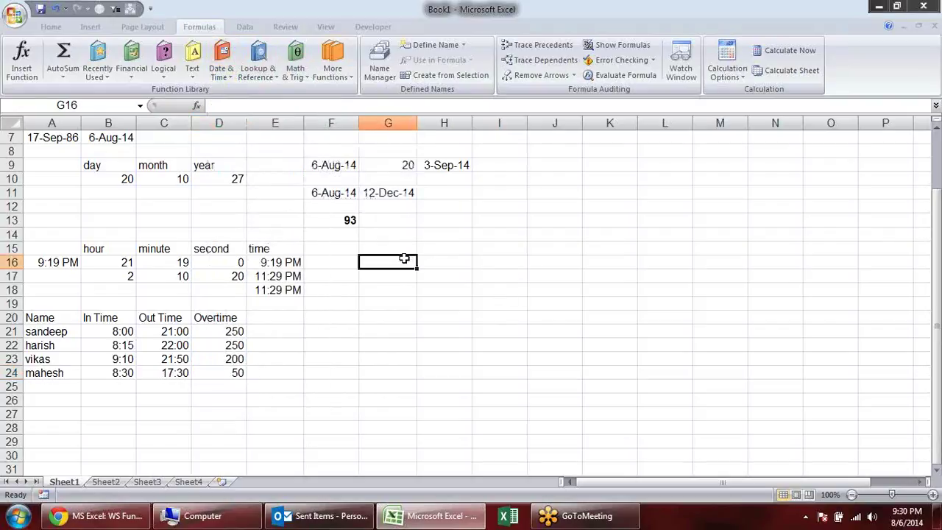
{"action": "key", "text": "ctrl+semicolon"}
{"action": "key", "text": "ctrl+Return"}
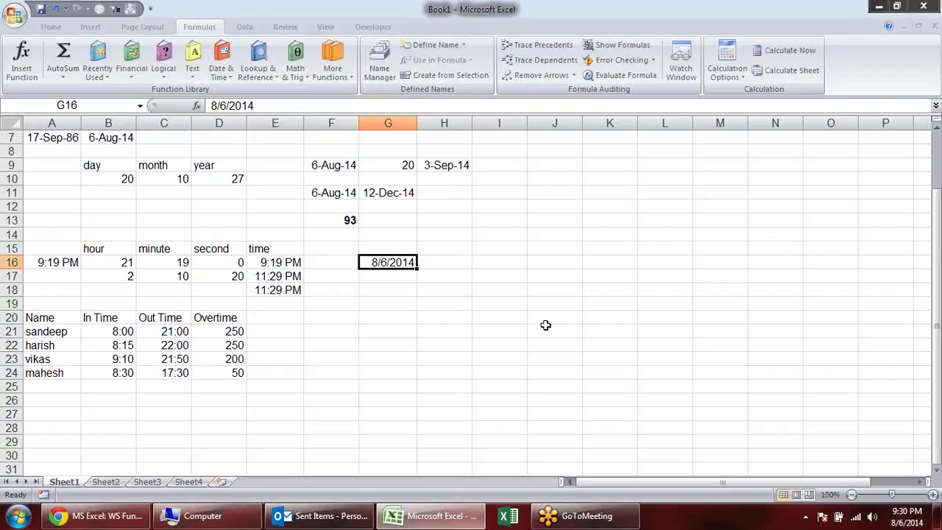
{"action": "key", "text": "Right"}
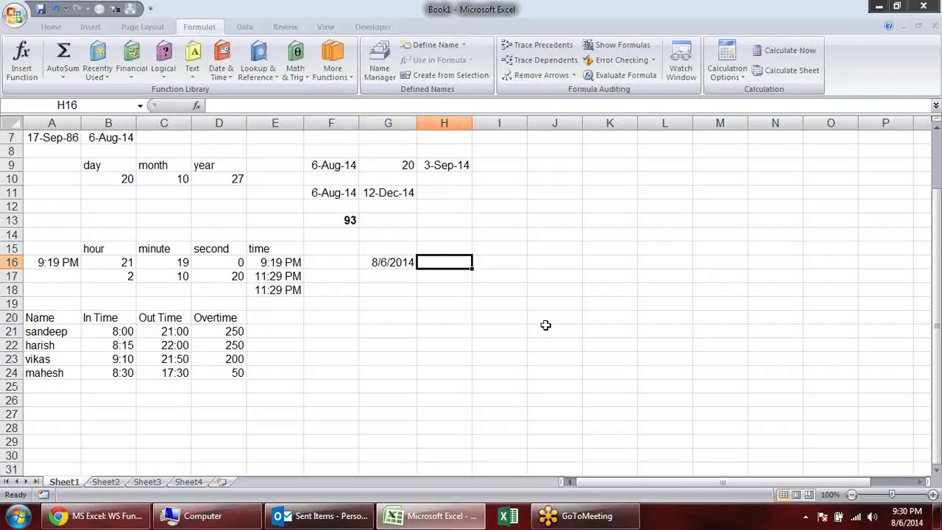
{"action": "type", "text": "=dat"}
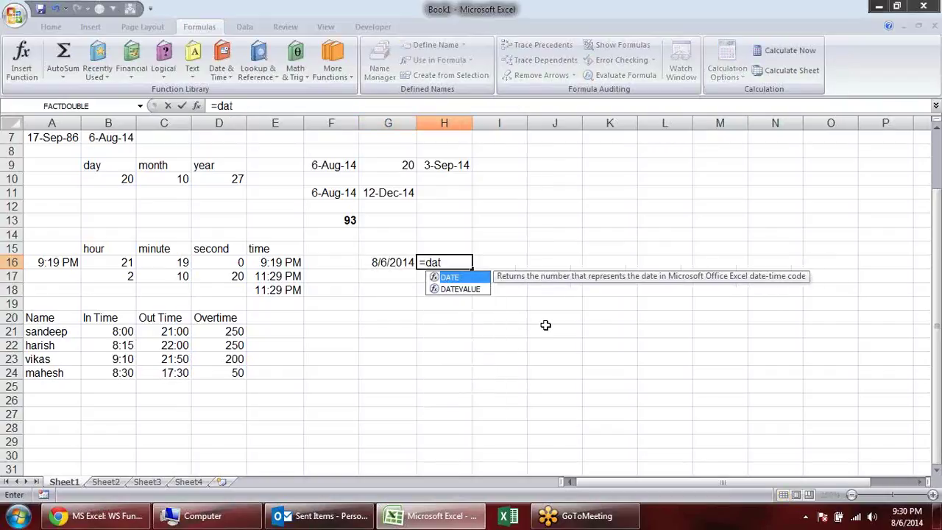
{"action": "key", "text": "Down"}
{"action": "key", "text": "Tab"}
{"action": "left_click", "coordinate": [382, 262]}
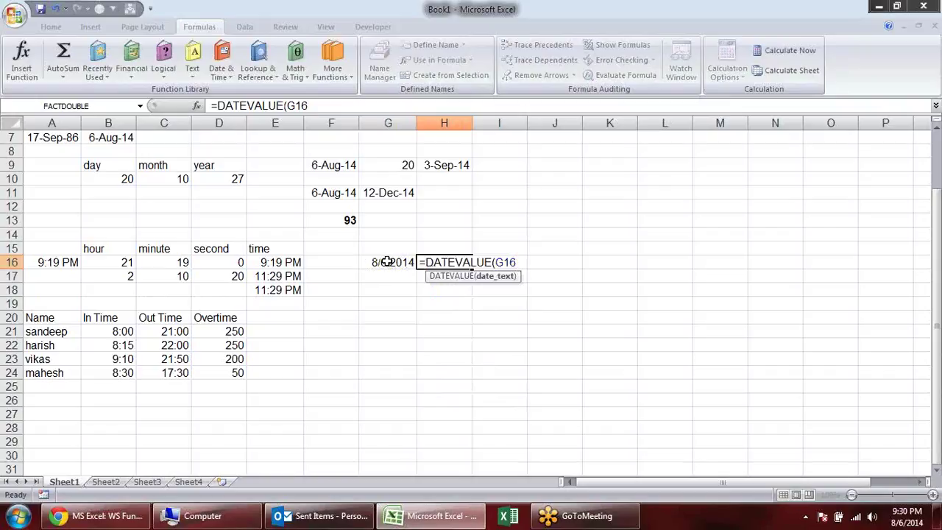
{"action": "key", "text": "Return"}
Step: Change H16 to =DATEVALUE("8-aug-14"), returning serial number 41859
{"action": "left_click", "coordinate": [460, 262]}
{"action": "double_click", "coordinate": [450, 263]}
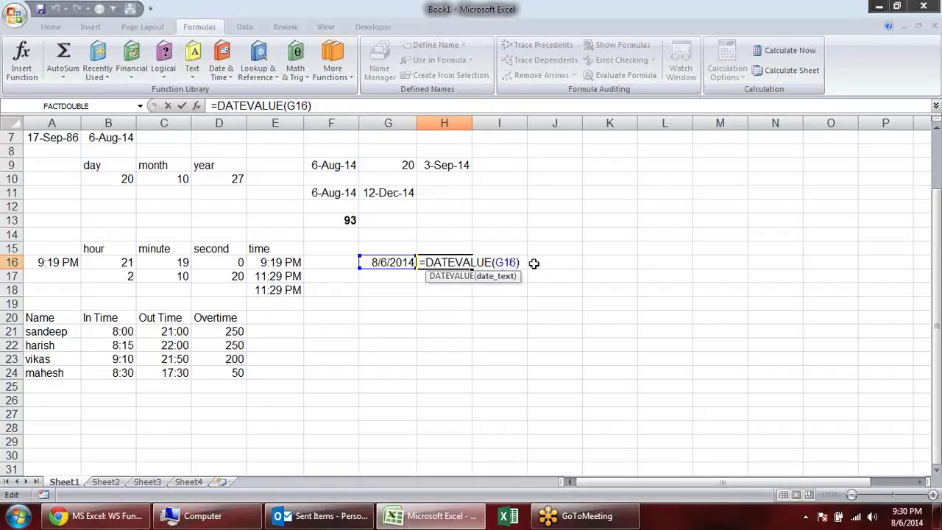
{"action": "key", "text": "BackSpace"}
{"action": "key", "text": "BackSpace"}
{"action": "key", "text": "BackSpace"}
{"action": "type", "text": "\"8-aug"}
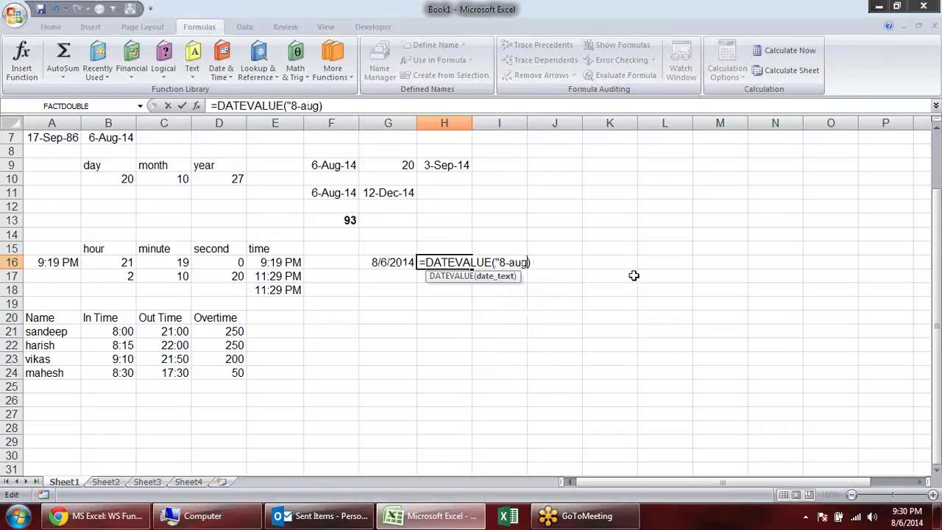
{"action": "type", "text": "-14"}
{"action": "type", "text": "\")"}
{"action": "key", "text": "Return"}
{"action": "key", "text": "Return"}
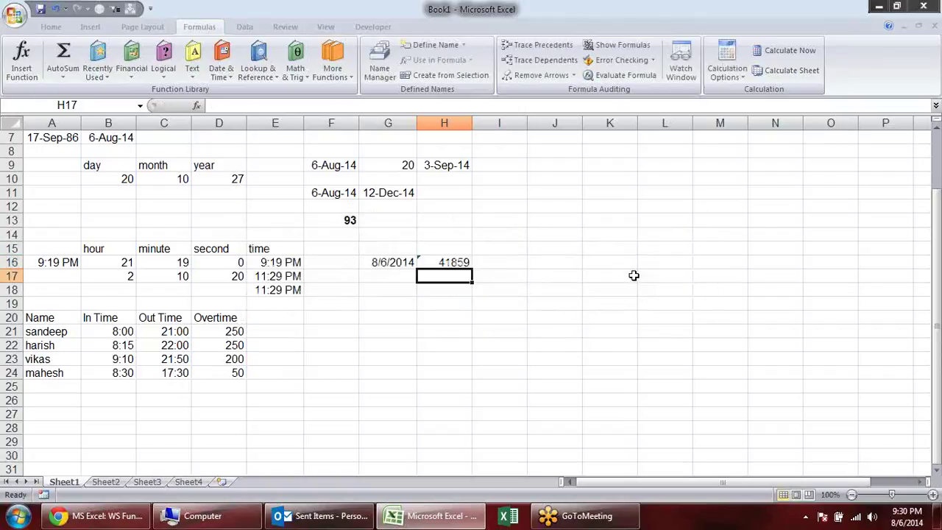
Step: Clear the test values from G16 and H16
{"action": "key", "text": "Up"}
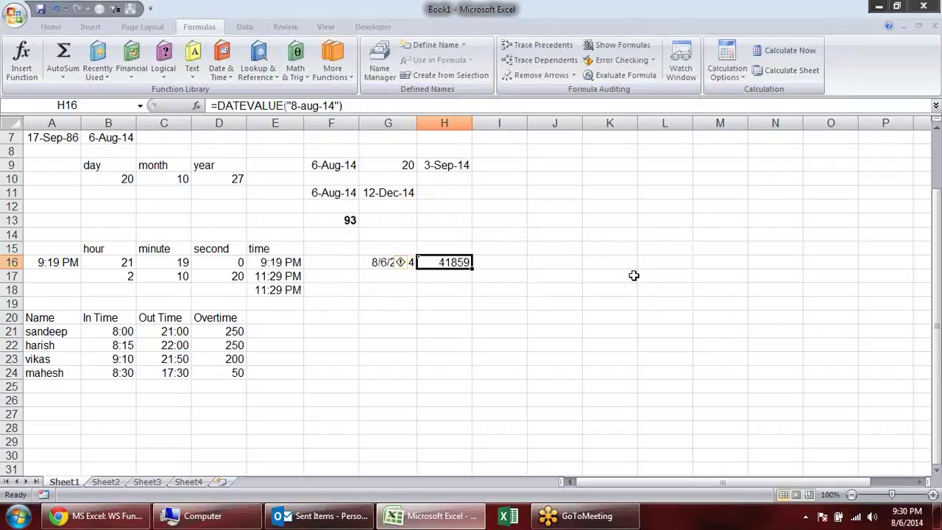
{"action": "key", "text": "shift+Left"}
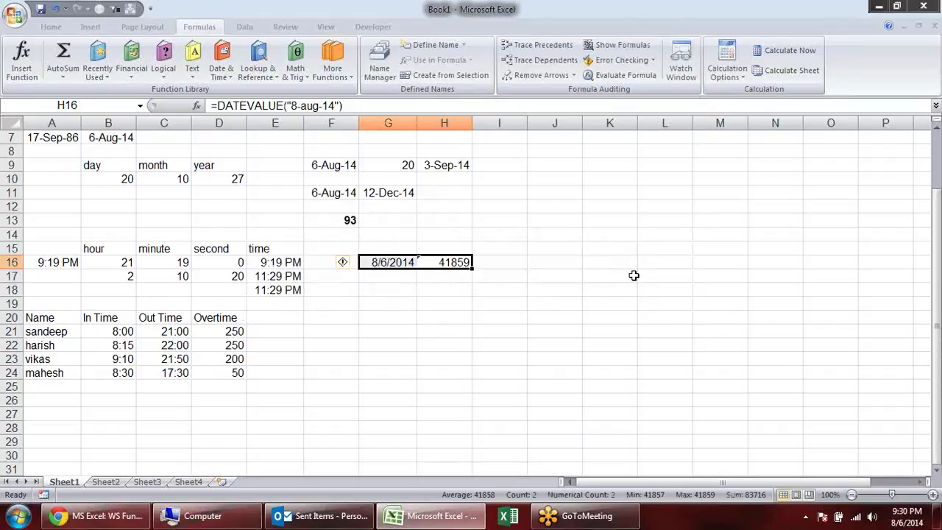
{"action": "key", "text": "Delete"}
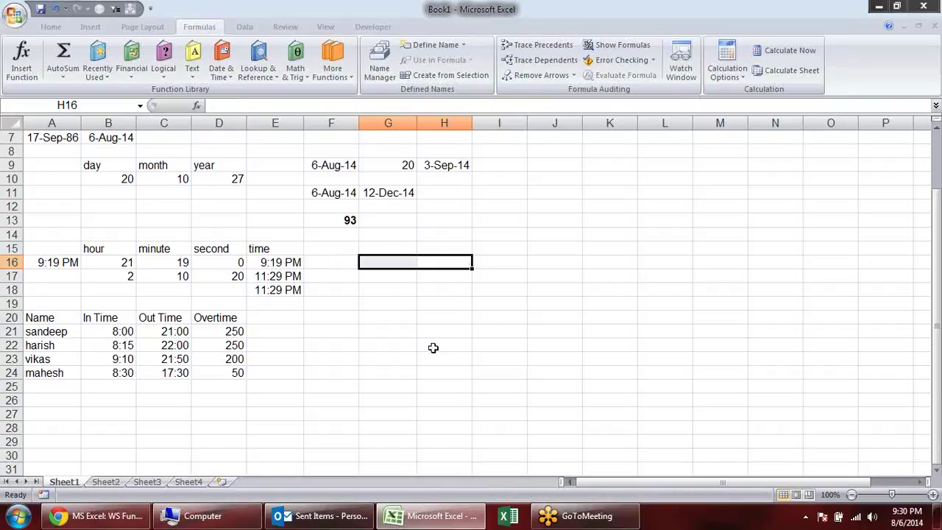
{"action": "left_click", "coordinate": [403, 303]}
{"action": "left_click", "coordinate": [221, 68]}
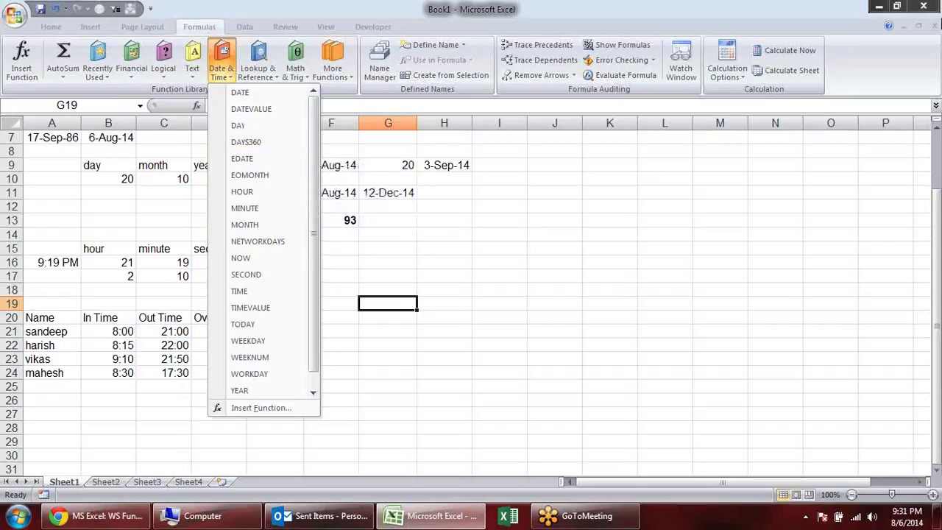
{"action": "left_click", "coordinate": [934, 34]}
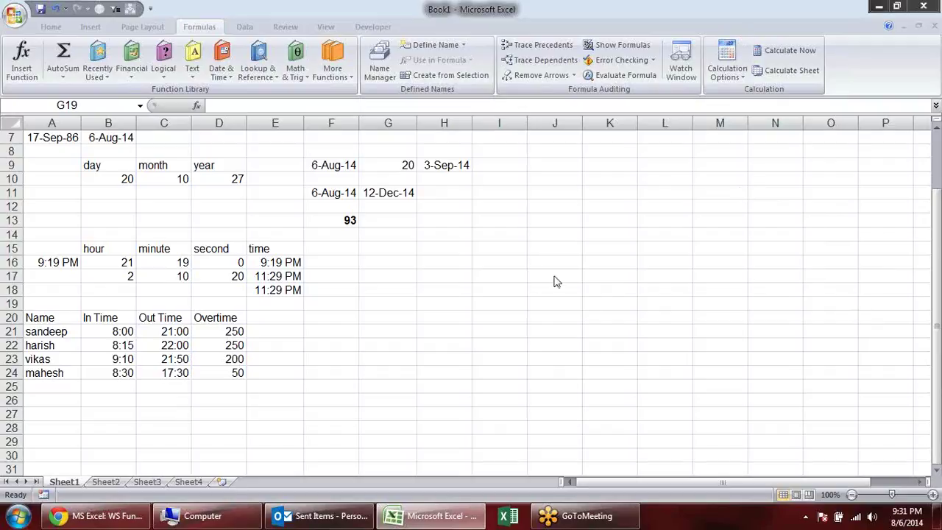
{"action": "left_click", "coordinate": [274, 318]}
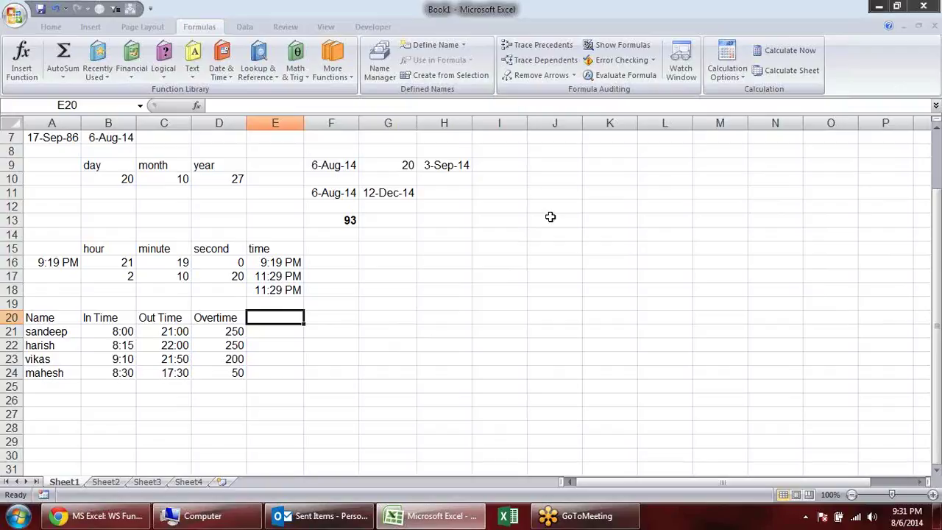
{"action": "scroll", "coordinate": [464, 243], "scroll_direction": "up", "scroll_amount": 2}
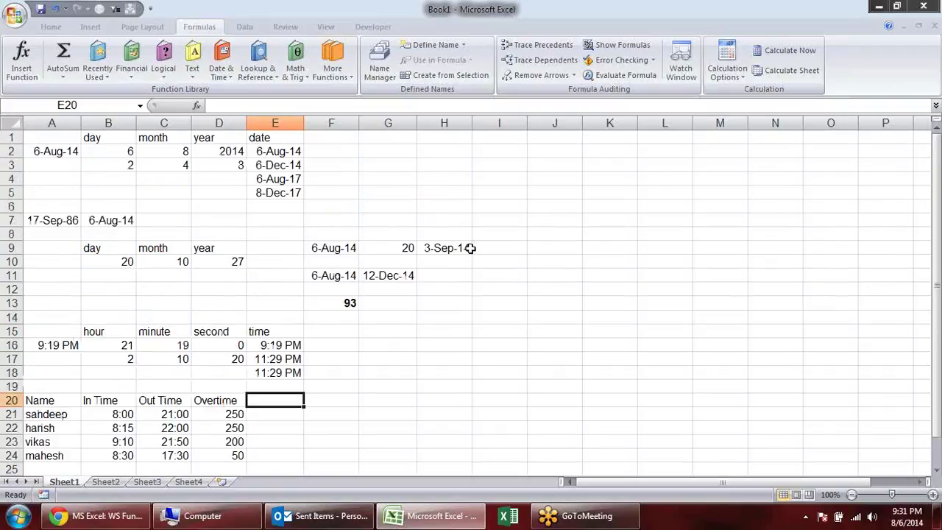
{"action": "scroll", "coordinate": [471, 247], "scroll_direction": "down", "scroll_amount": 2}
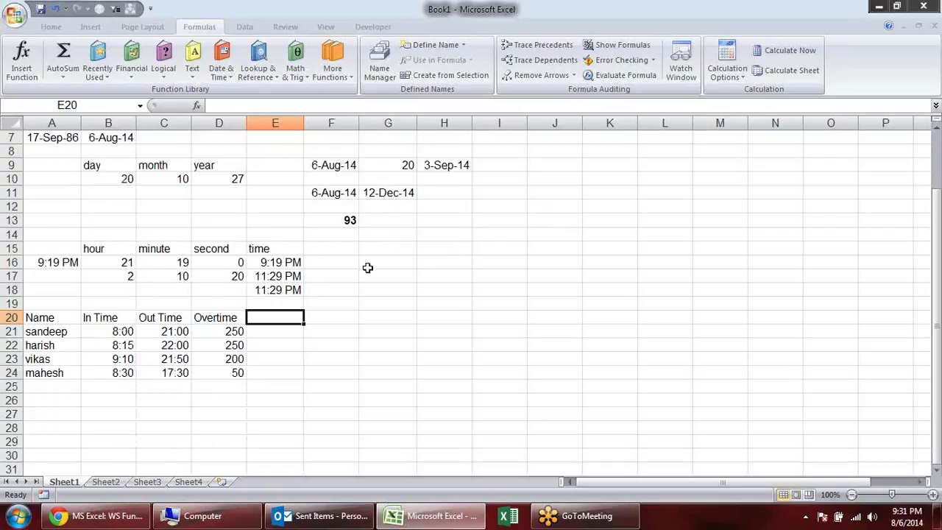
{"action": "left_click", "coordinate": [500, 219]}
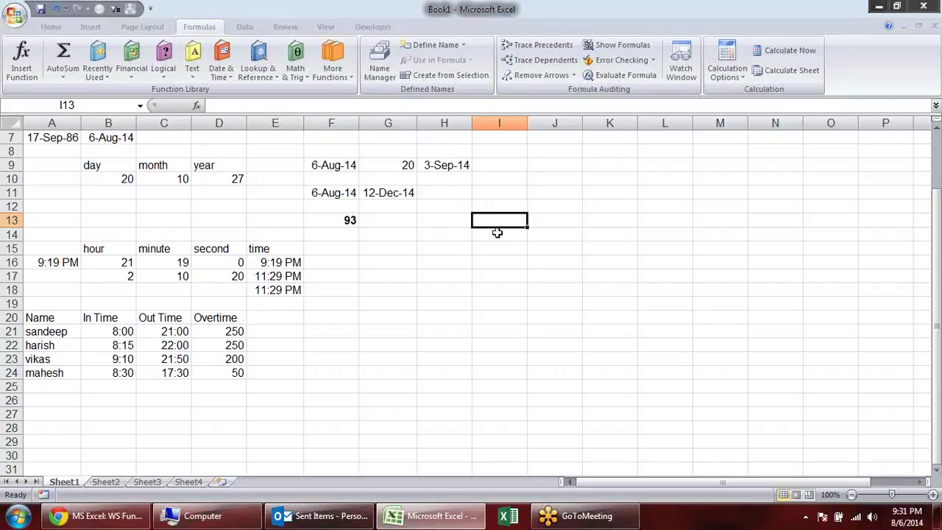
{"action": "type", "text": "1"}
{"action": "key", "text": "Return"}
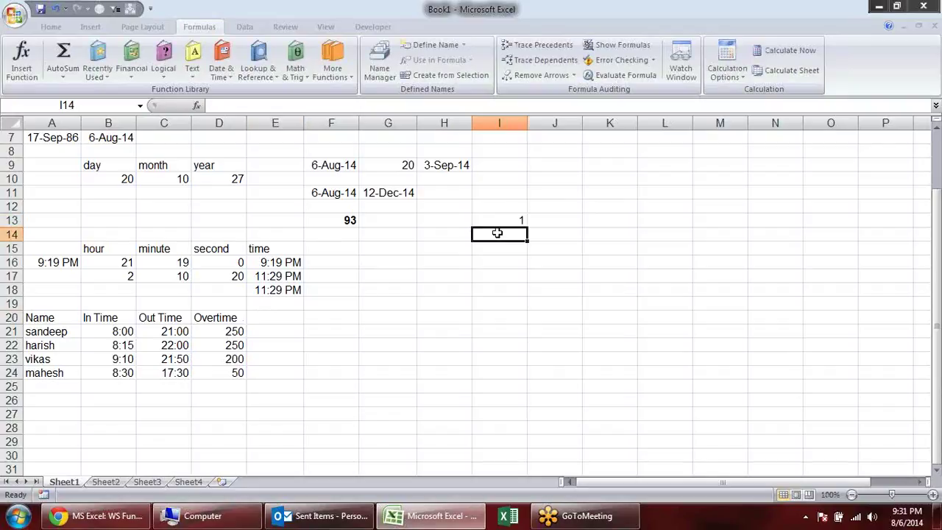
{"action": "key", "text": "Up"}
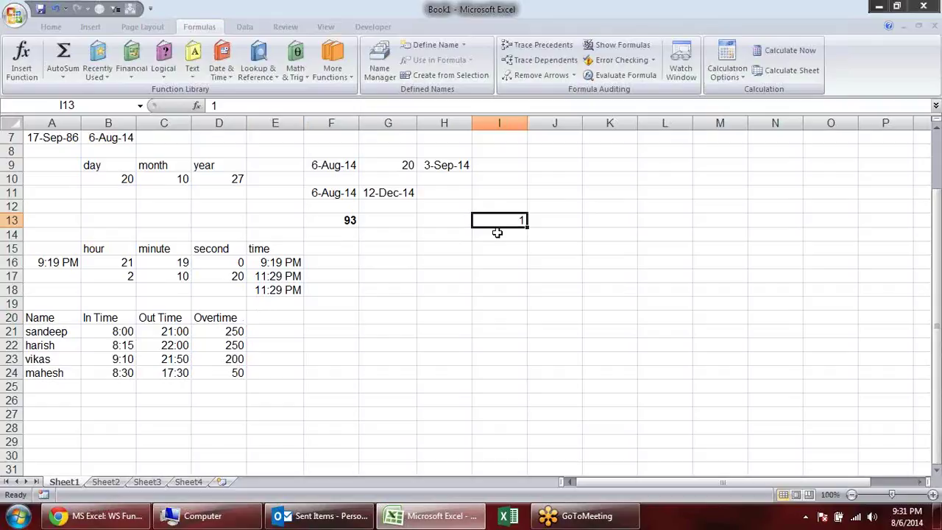
{"action": "key", "text": "ctrl+shift+3"}
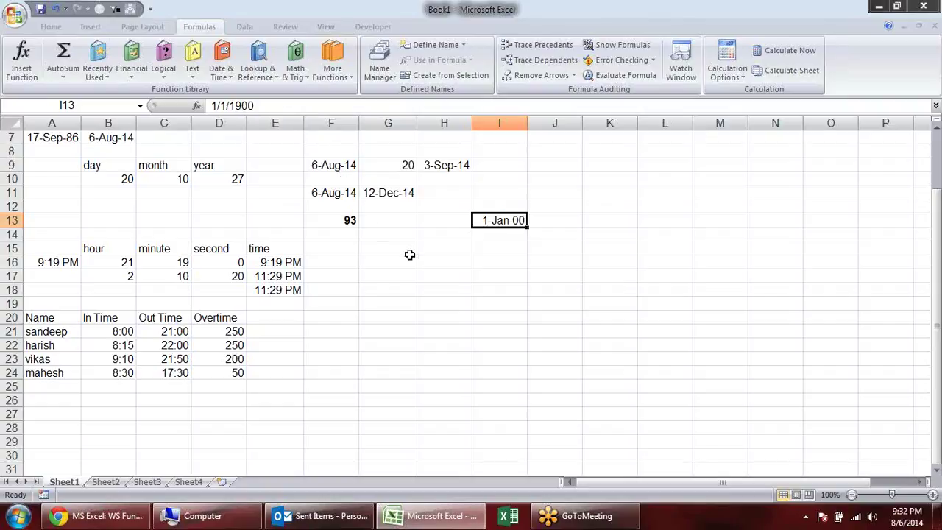
{"action": "key", "text": "Delete"}
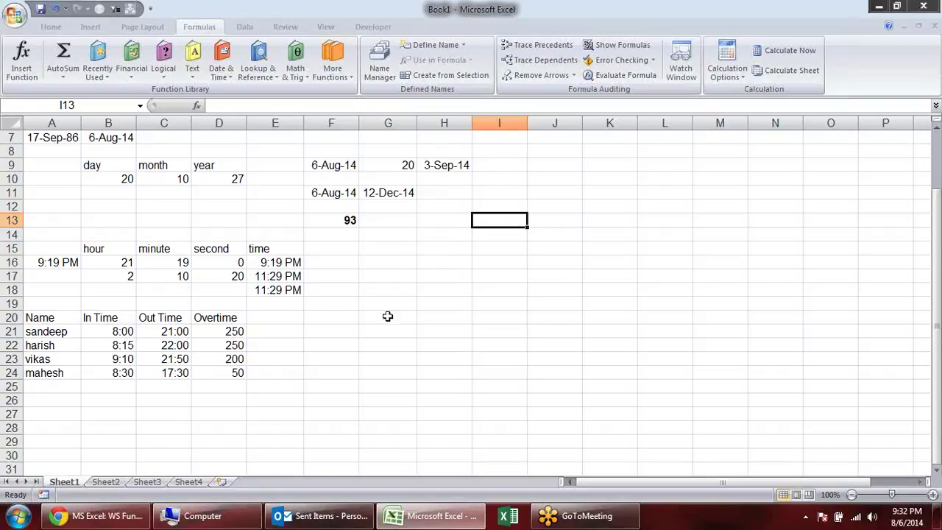
{"action": "left_click", "coordinate": [338, 318]}
{"action": "left_click", "coordinate": [275, 330]}
{"action": "left_click", "coordinate": [289, 318]}
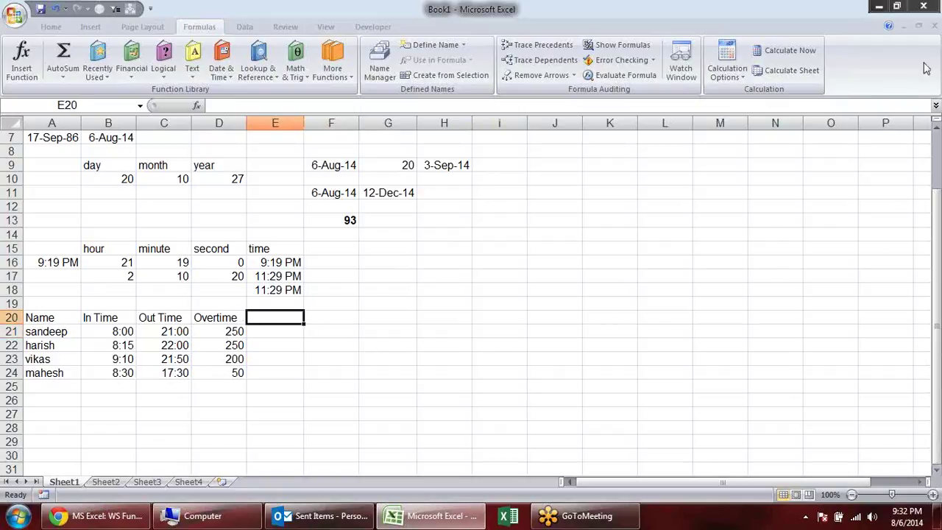
{"action": "left_click", "coordinate": [295, 66]}
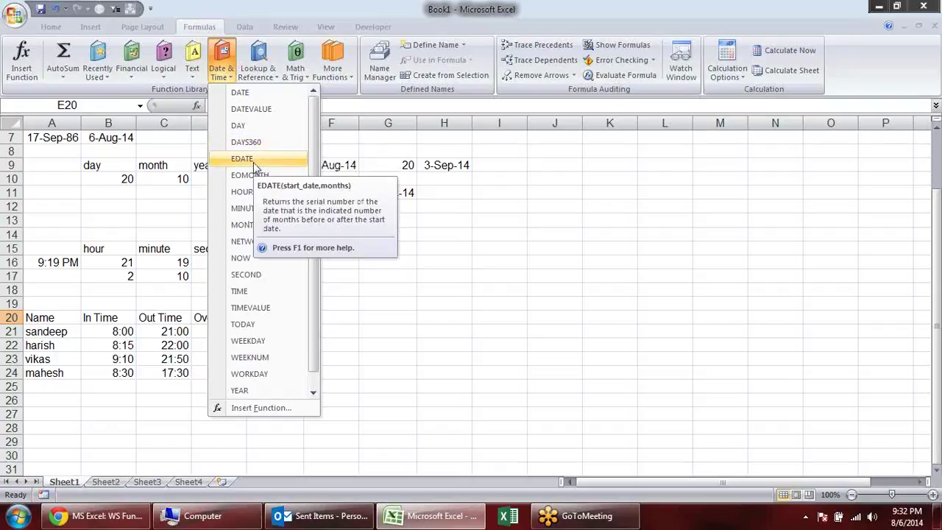
{"action": "mouse_move", "coordinate": [250, 175]}
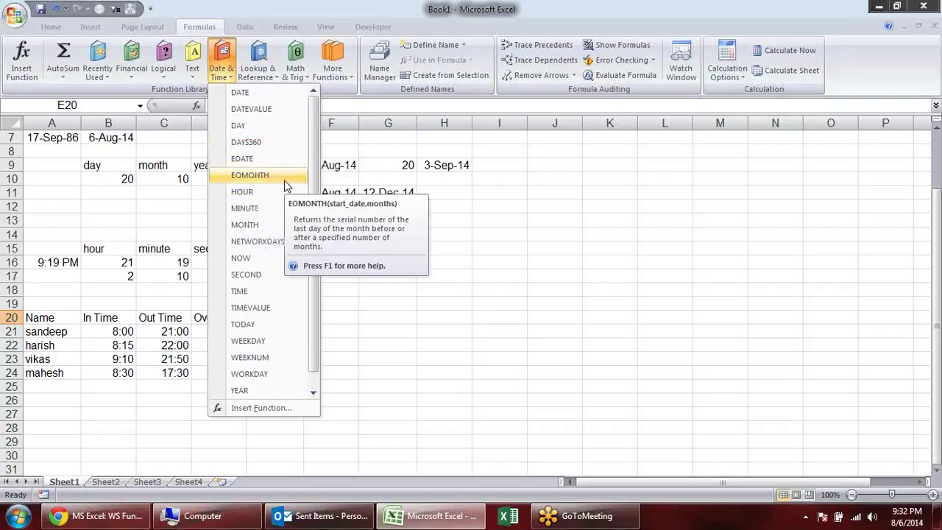
{"action": "key", "text": "Escape"}
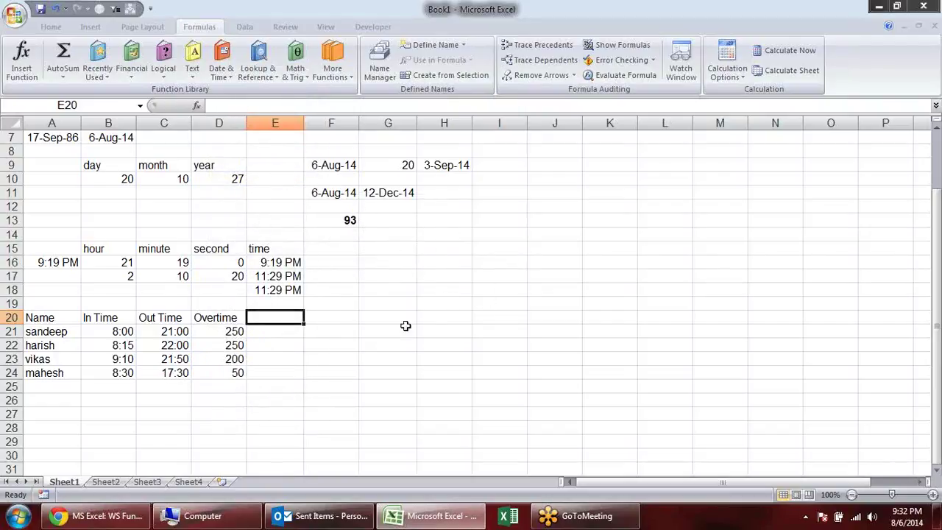
{"action": "left_click", "coordinate": [498, 192]}
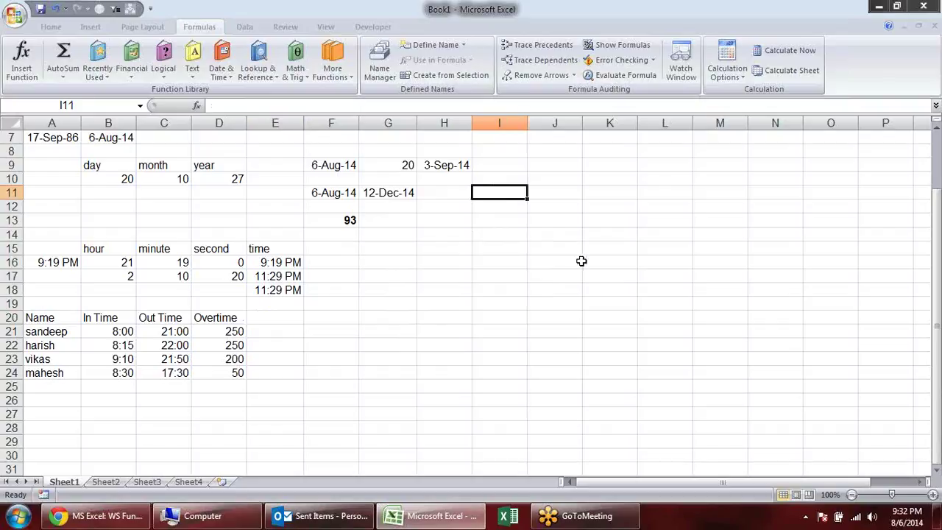
Step: Enter an EOMONTH formula on the G11 date in I11 and format the result as a date
{"action": "type", "text": "=eo"}
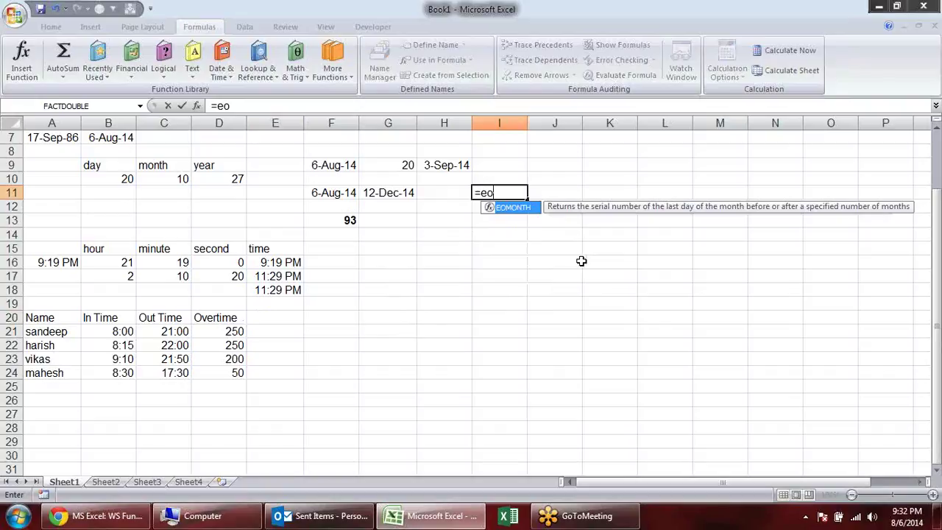
{"action": "key", "text": "Tab"}
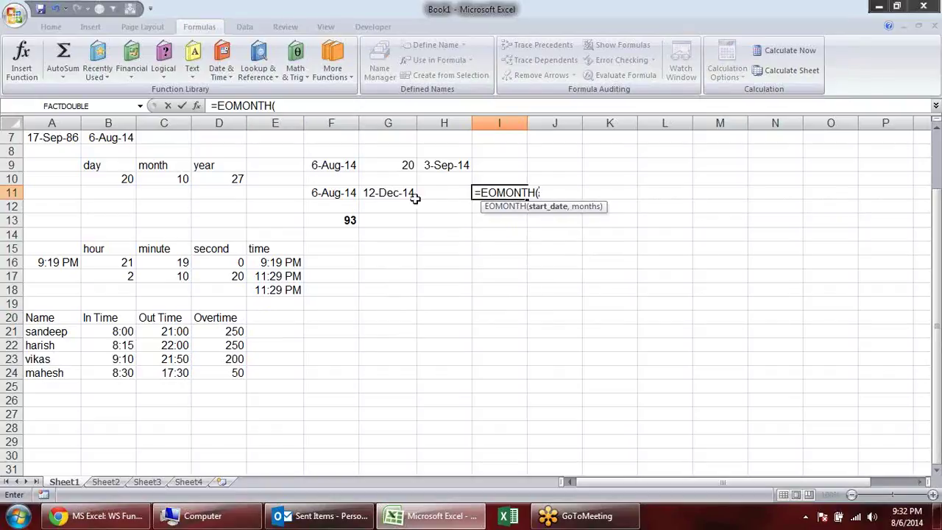
{"action": "left_click", "coordinate": [396, 192]}
{"action": "type", "text": ",0"}
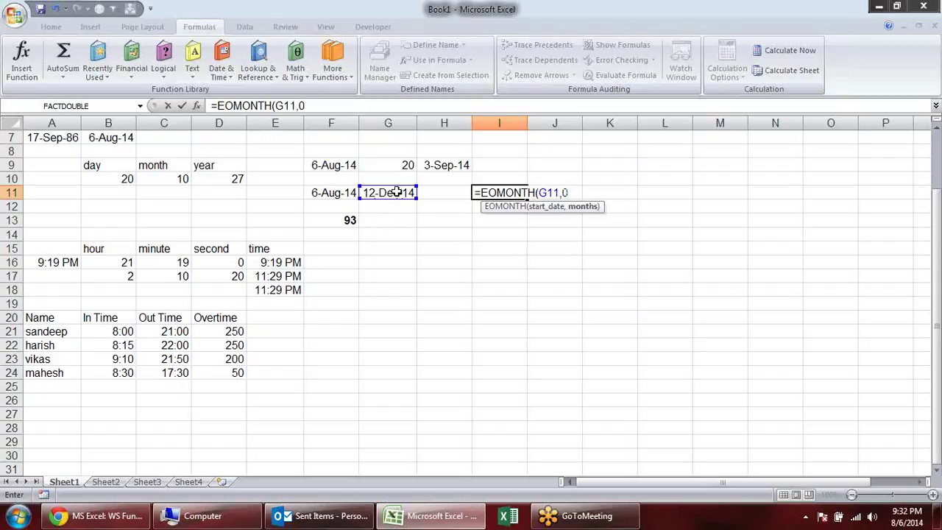
{"action": "key", "text": "Return"}
{"action": "key", "text": "Up"}
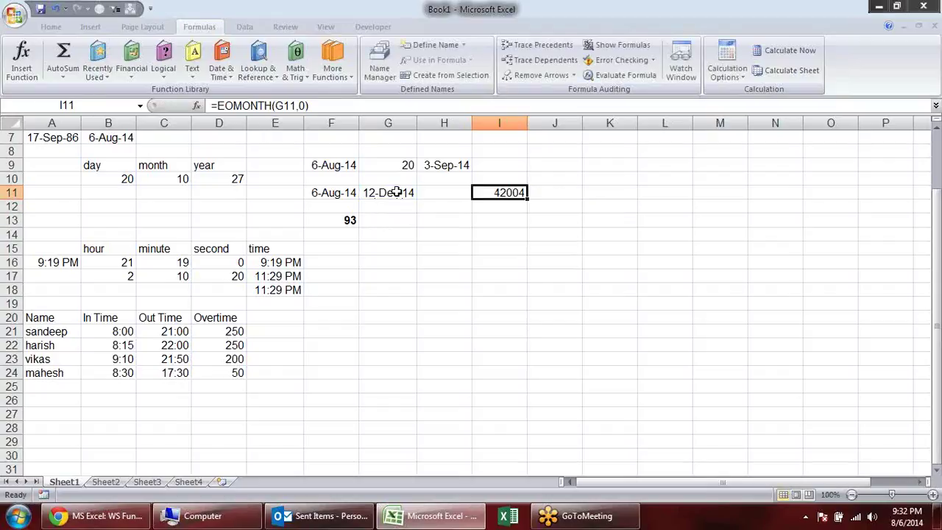
{"action": "key", "text": "ctrl+shift+3"}
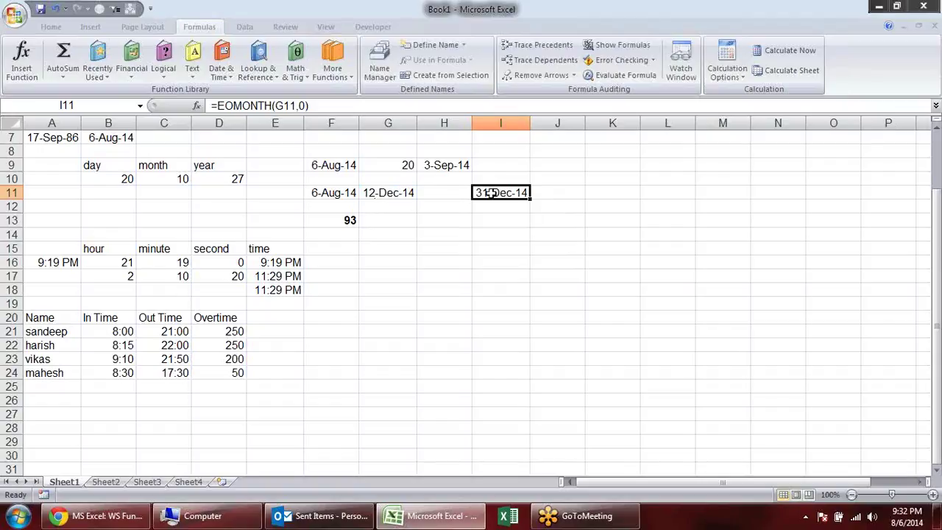
Step: Try 1 and then 2 as the EOMONTH months argument in I11
{"action": "double_click", "coordinate": [500, 193]}
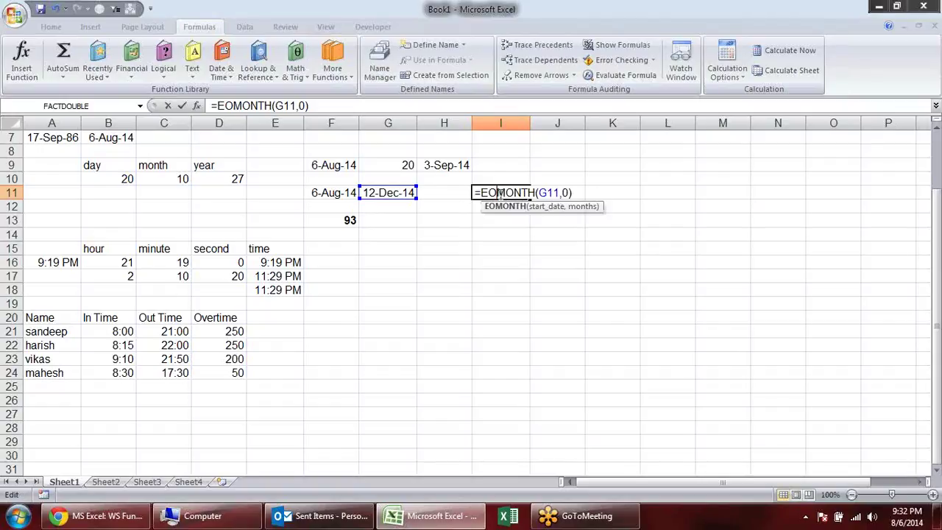
{"action": "left_click", "coordinate": [565, 192]}
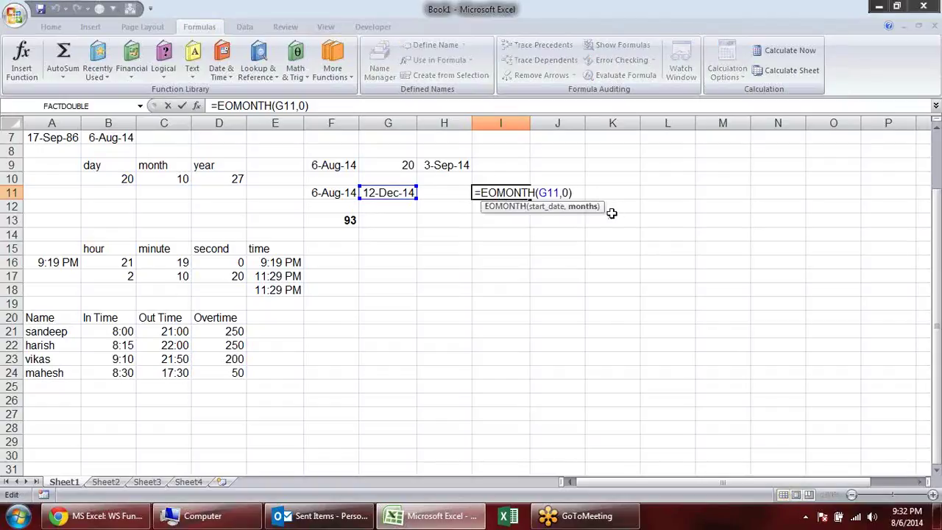
{"action": "key", "text": "BackSpace"}
{"action": "type", "text": "1"}
{"action": "key", "text": "Return"}
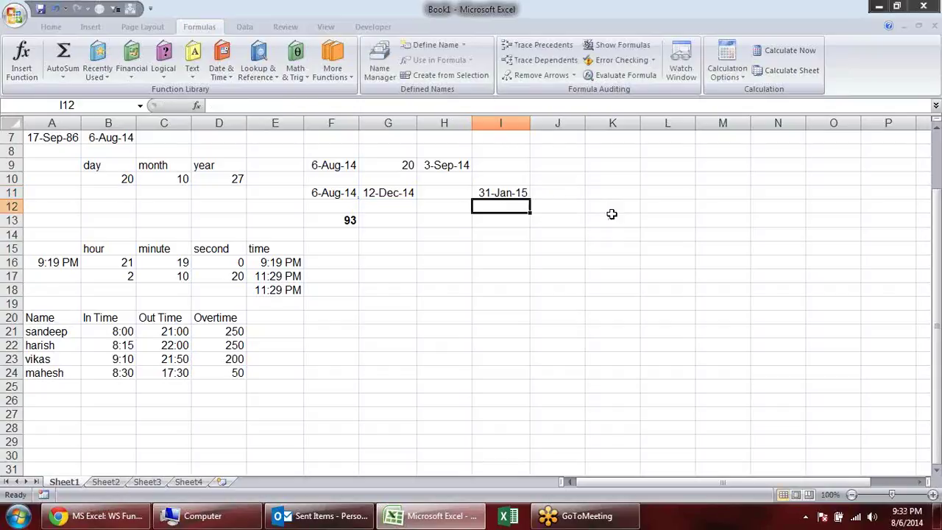
{"action": "key", "text": "Up"}
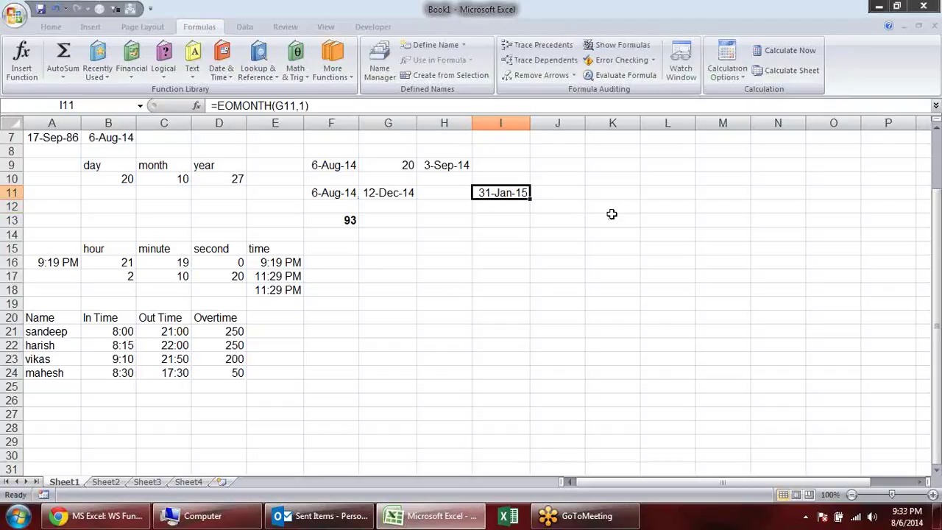
{"action": "key", "text": "F2"}
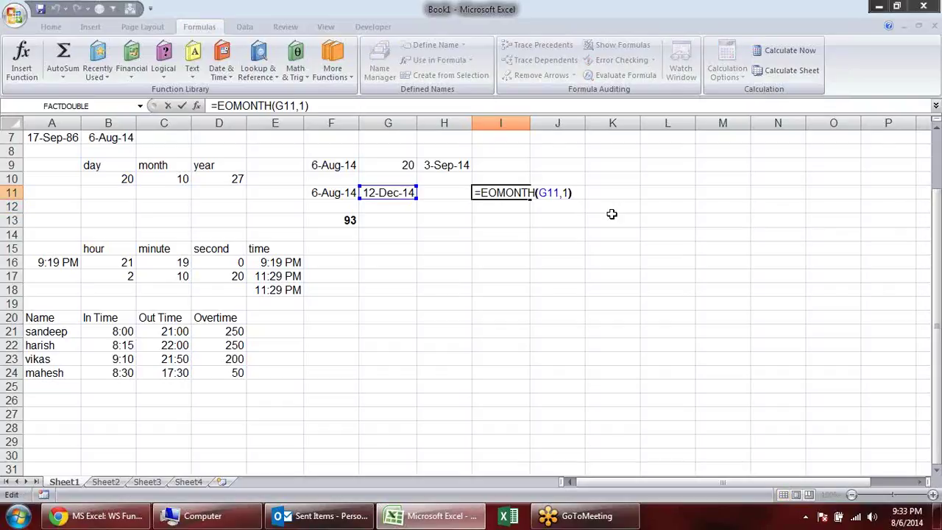
{"action": "key", "text": "Left"}
{"action": "key", "text": "BackSpace"}
{"action": "type", "text": "2"}
{"action": "key", "text": "Return"}
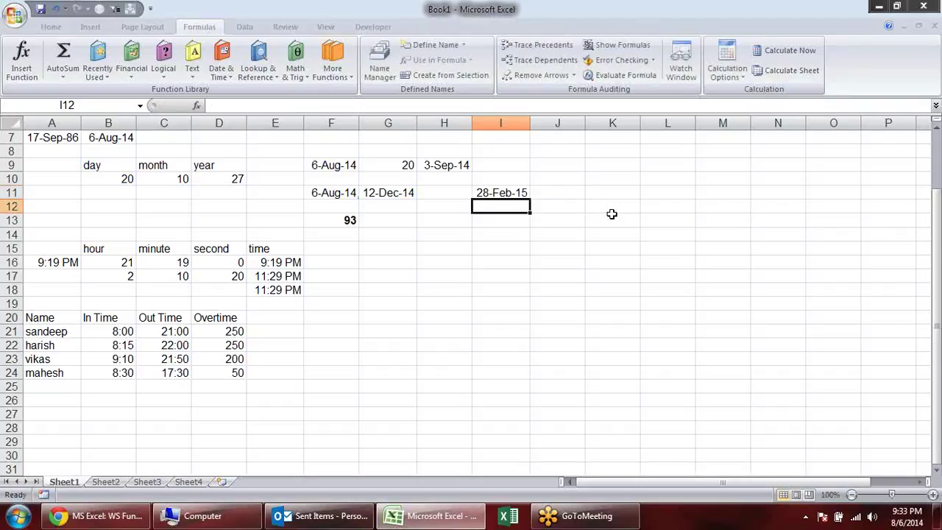
Step: Set the months argument to 0 so I11 shows 31-Dec-14
{"action": "key", "text": "Up"}
{"action": "key", "text": "F2"}
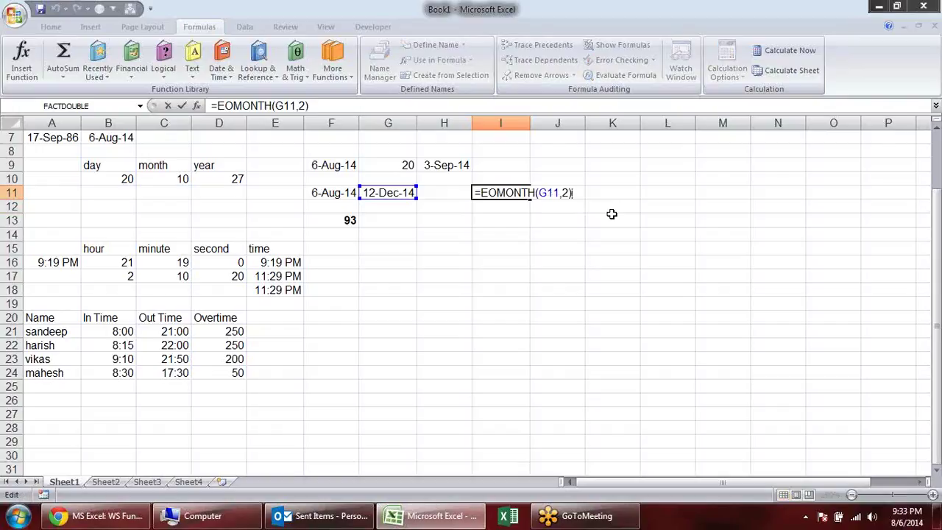
{"action": "key", "text": "Left"}
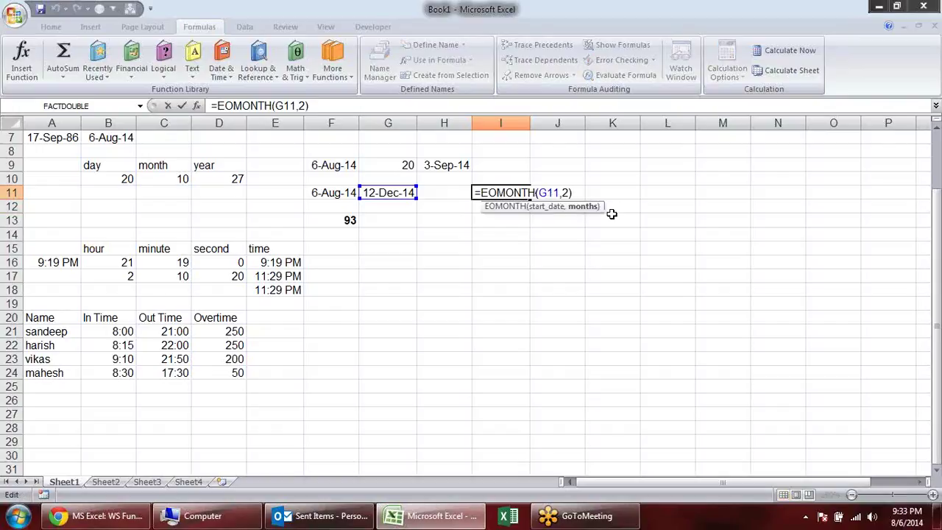
{"action": "key", "text": "BackSpace"}
{"action": "type", "text": "0"}
{"action": "key", "text": "Return"}
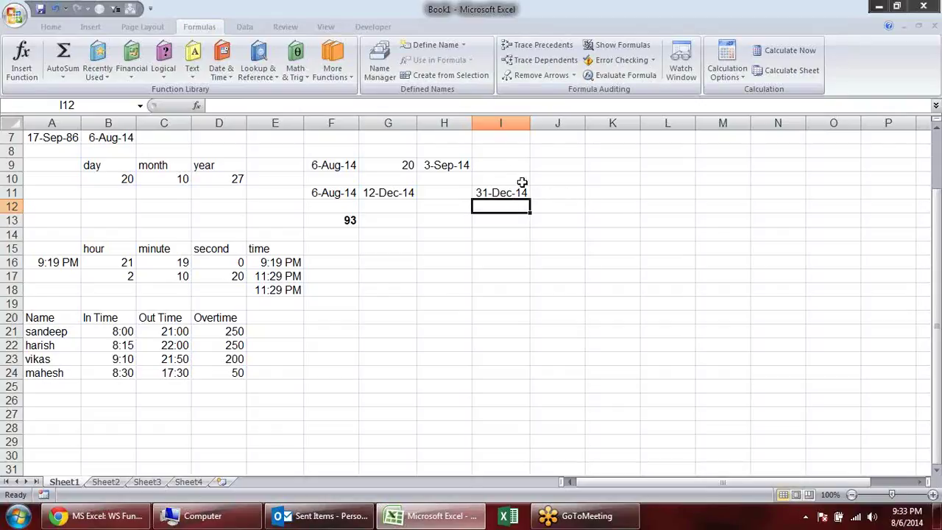
{"action": "key", "text": "Up"}
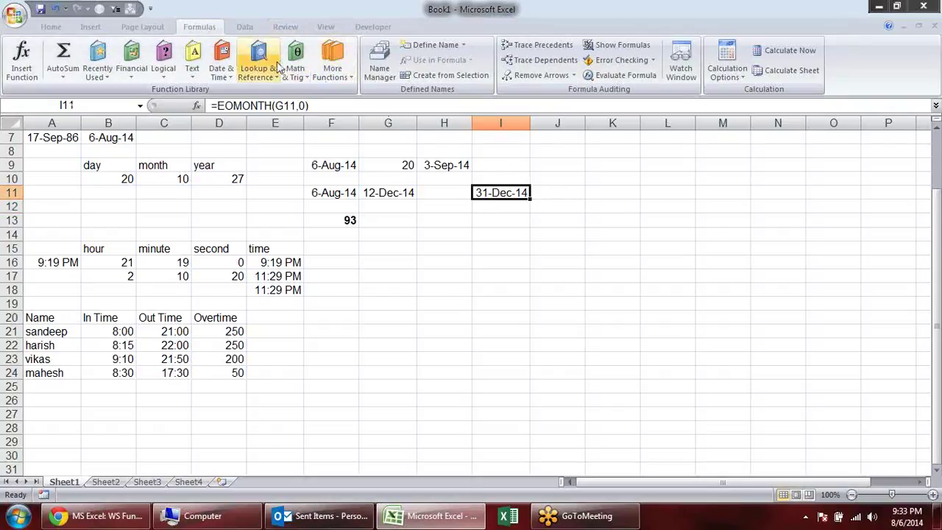
{"action": "key", "text": "ctrl+Up"}
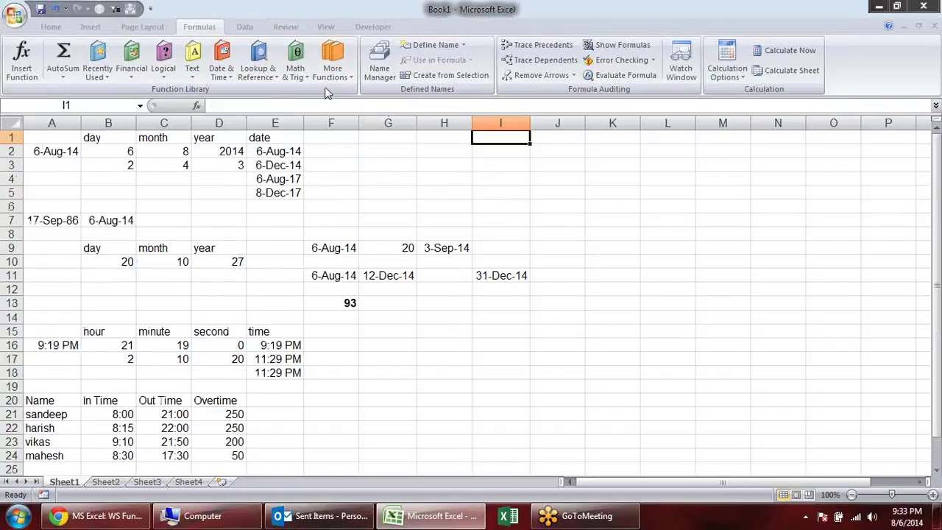
Step: Enter =NOW() in I4 to show the current date and time, 8/6/2014 21:33
{"action": "left_click", "coordinate": [221, 65]}
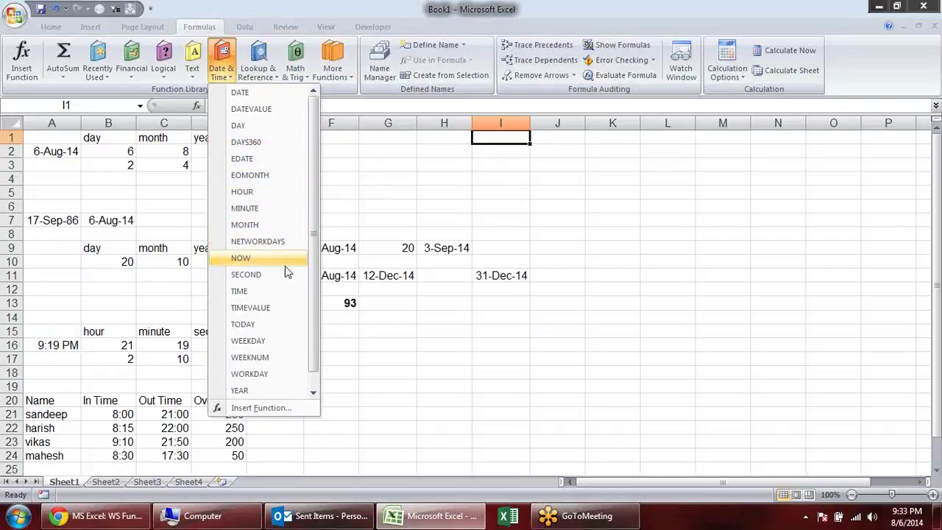
{"action": "left_click", "coordinate": [511, 180]}
{"action": "type", "text": "=now()"}
{"action": "key", "text": "Return"}
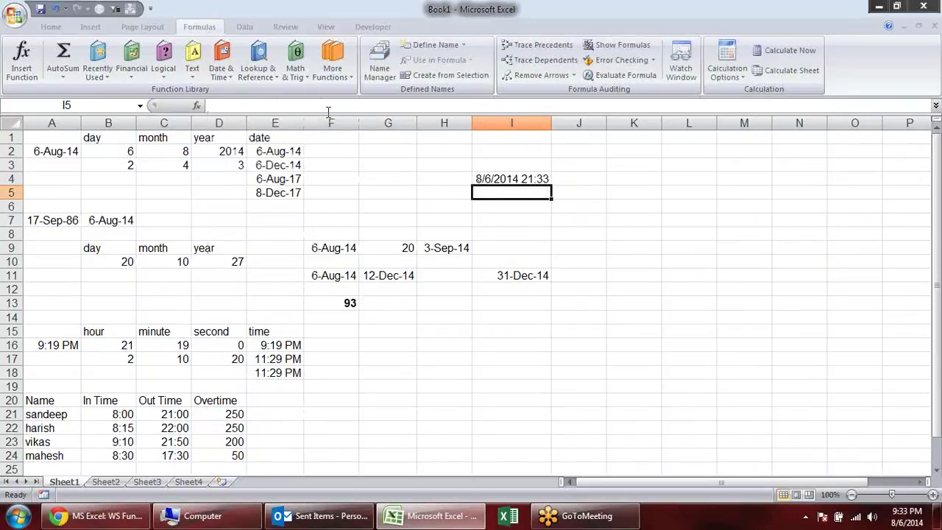
Step: Browse the Lookup & Reference function list, then select cell I16
{"action": "left_click", "coordinate": [279, 79]}
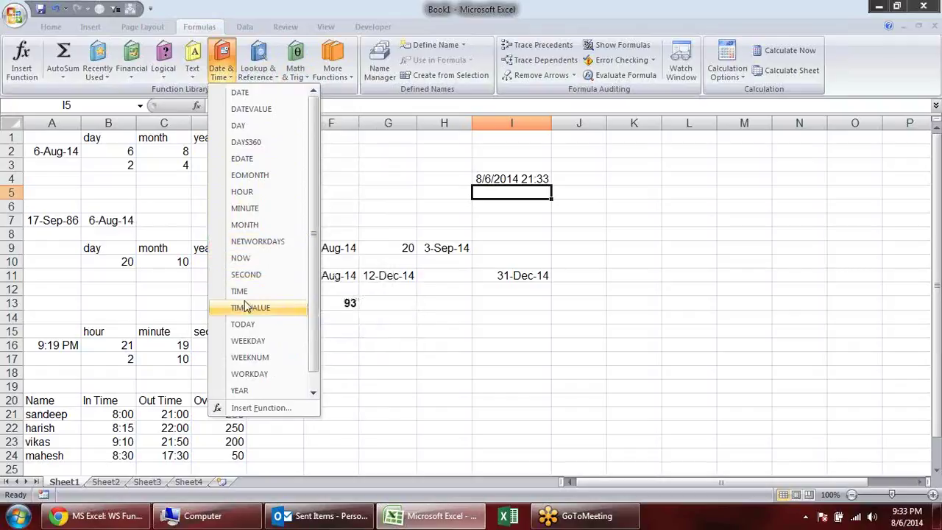
{"action": "mouse_move", "coordinate": [250, 308]}
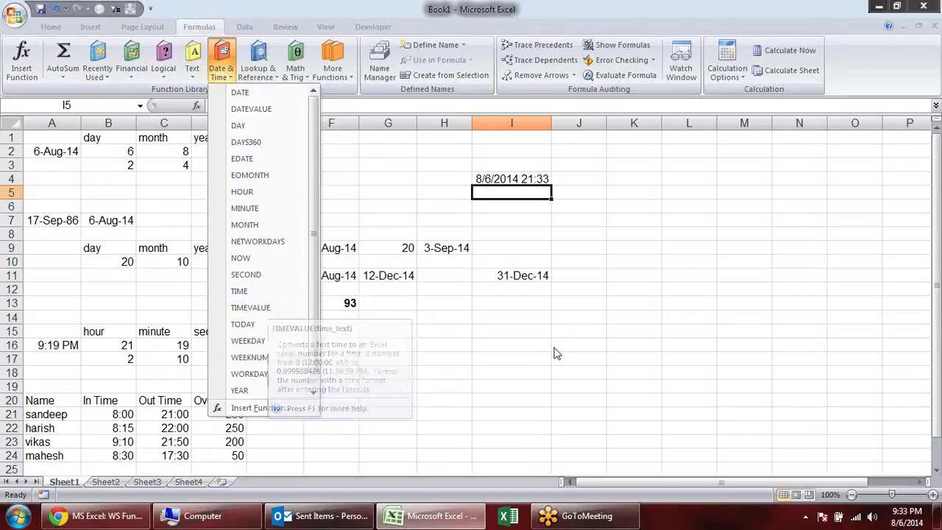
{"action": "left_click", "coordinate": [517, 342]}
{"action": "left_click", "coordinate": [508, 341]}
Step: Enter =TIMEVALUE("09:00:00 PM") in I16, returning 0.875
{"action": "type", "text": "="}
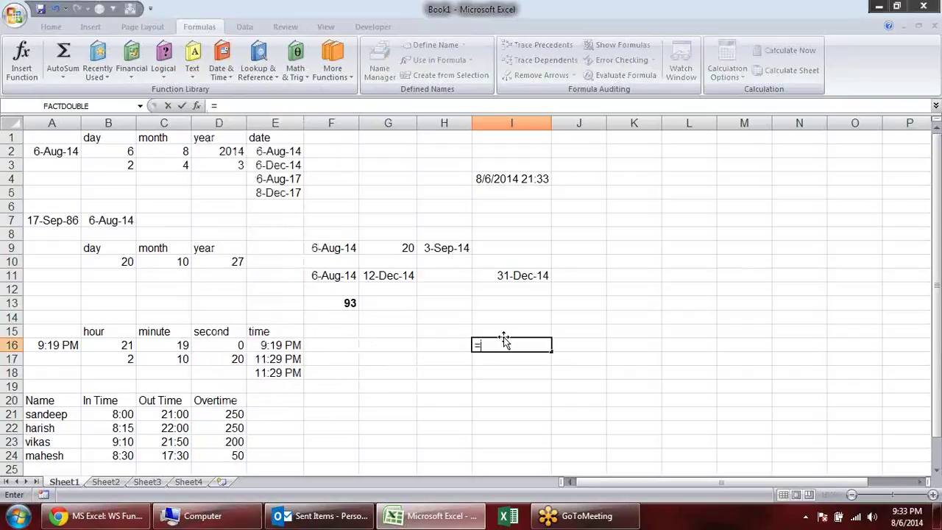
{"action": "type", "text": "tim"}
{"action": "key", "text": "Down"}
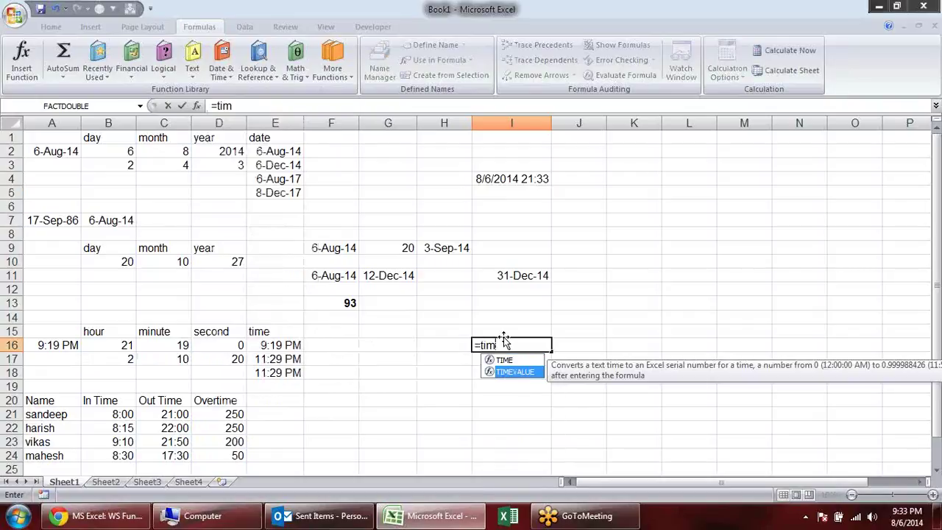
{"action": "key", "text": "Tab"}
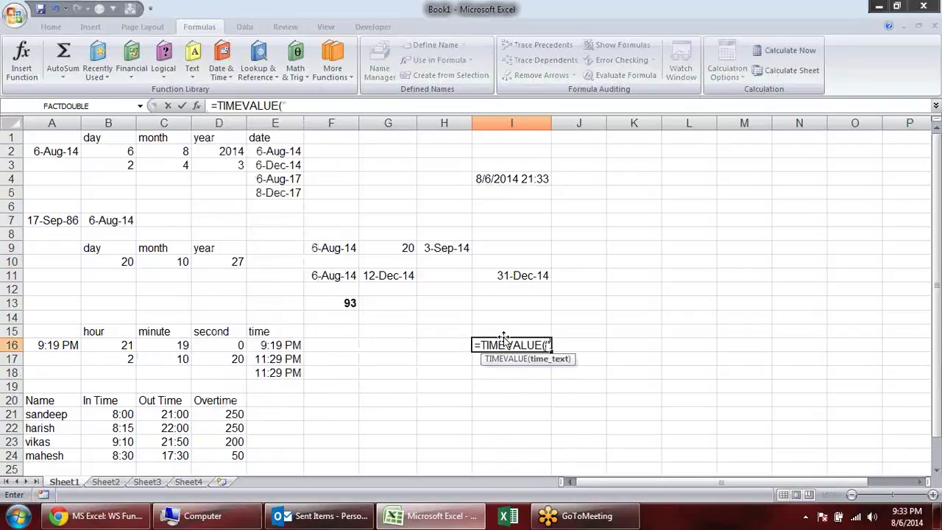
{"action": "type", "text": "09:"}
{"action": "type", "text": "00"}
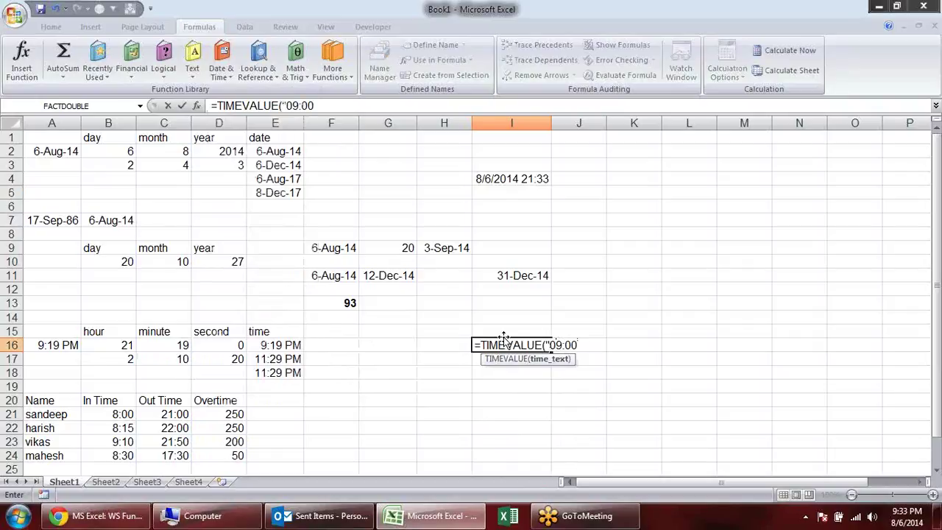
{"action": "type", "text": ":00 PM"}
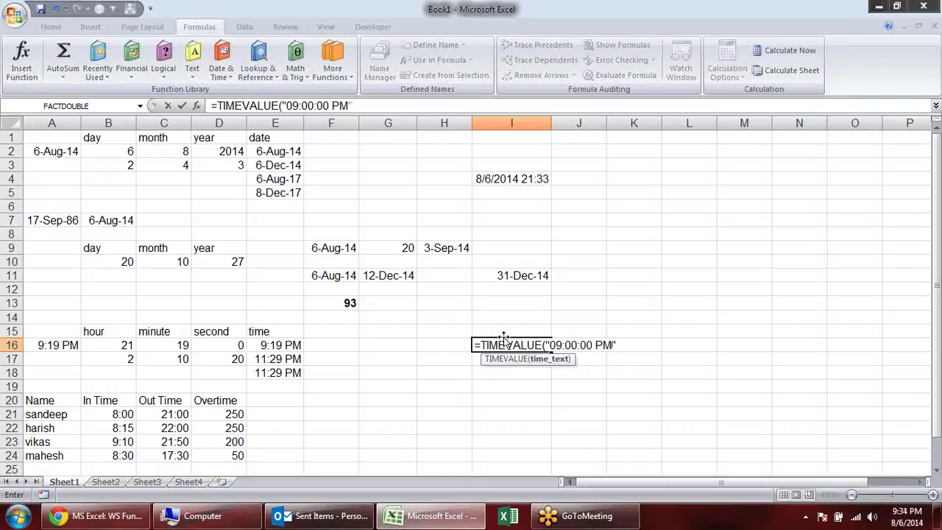
{"action": "key", "text": "Return"}
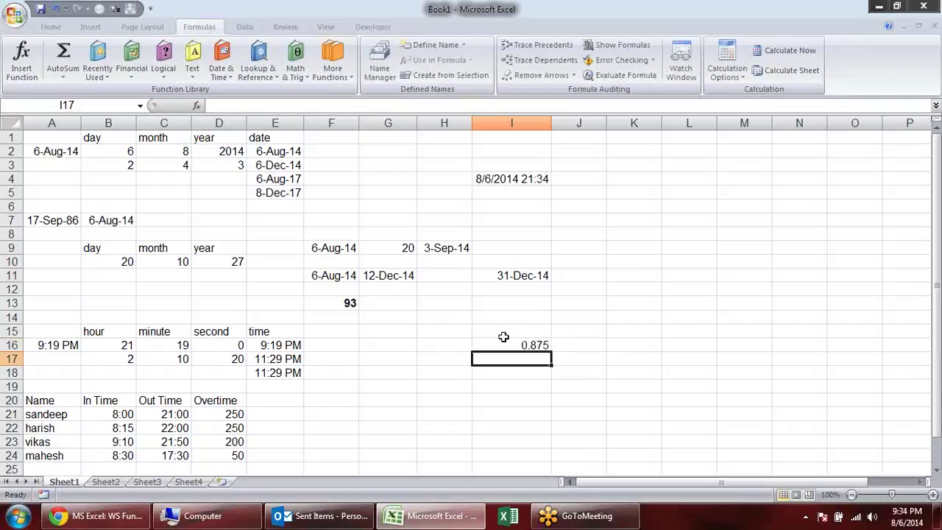
{"action": "left_click", "coordinate": [502, 343]}
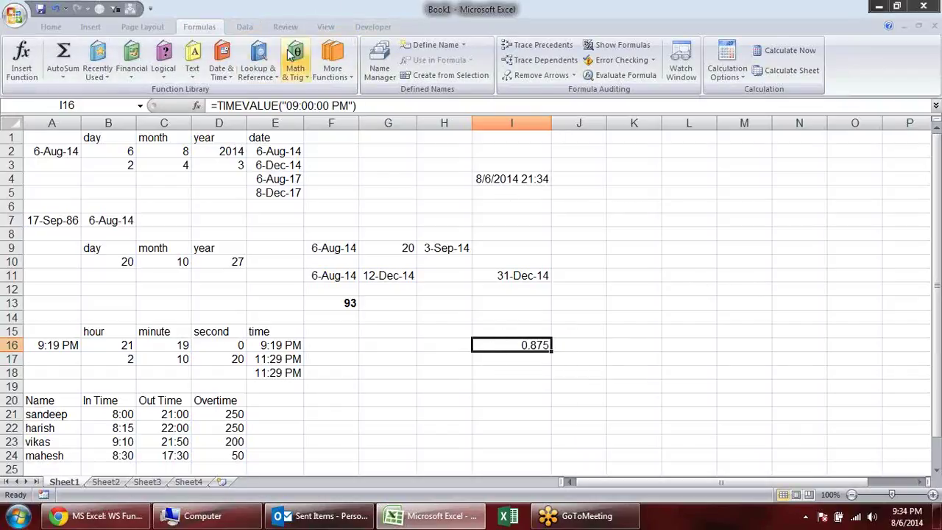
{"action": "left_click", "coordinate": [265, 76]}
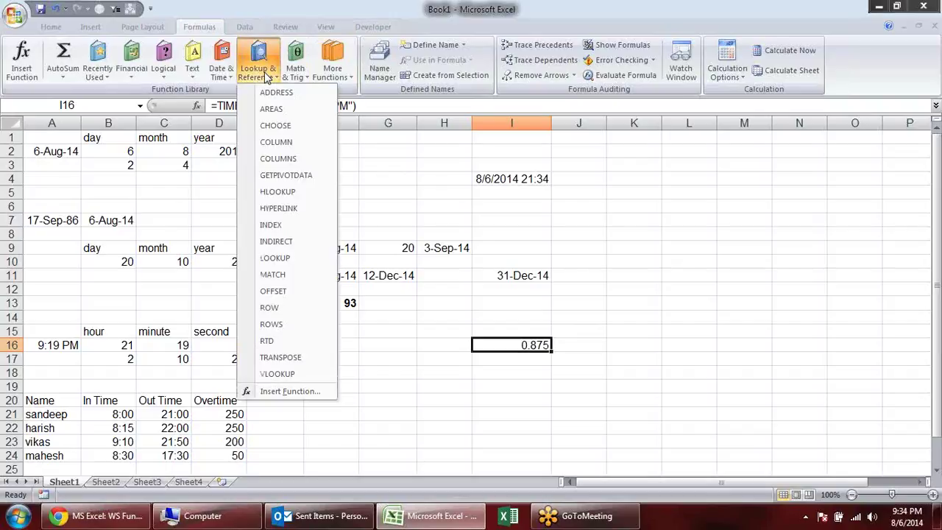
{"action": "left_click", "coordinate": [204, 74]}
{"action": "left_click", "coordinate": [219, 73]}
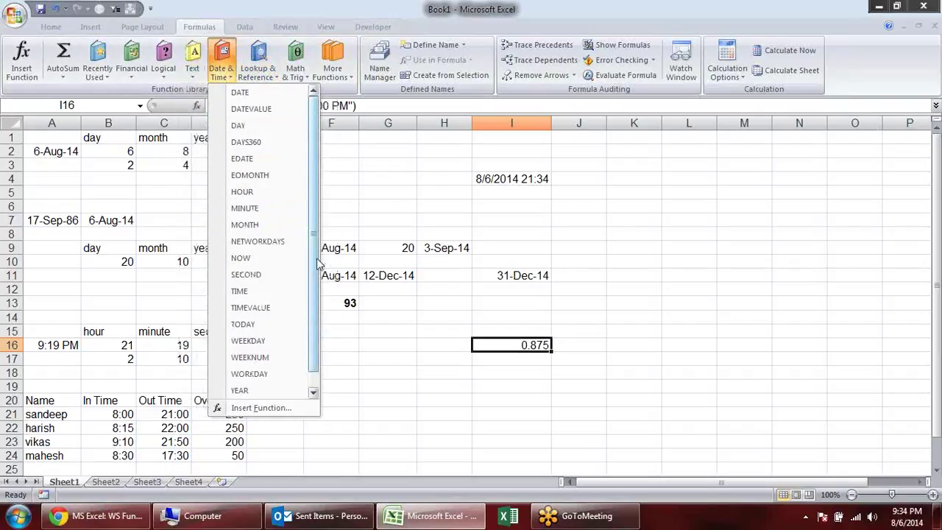
{"action": "left_click_drag", "start_coordinate": [319, 264], "coordinate": [314, 287]}
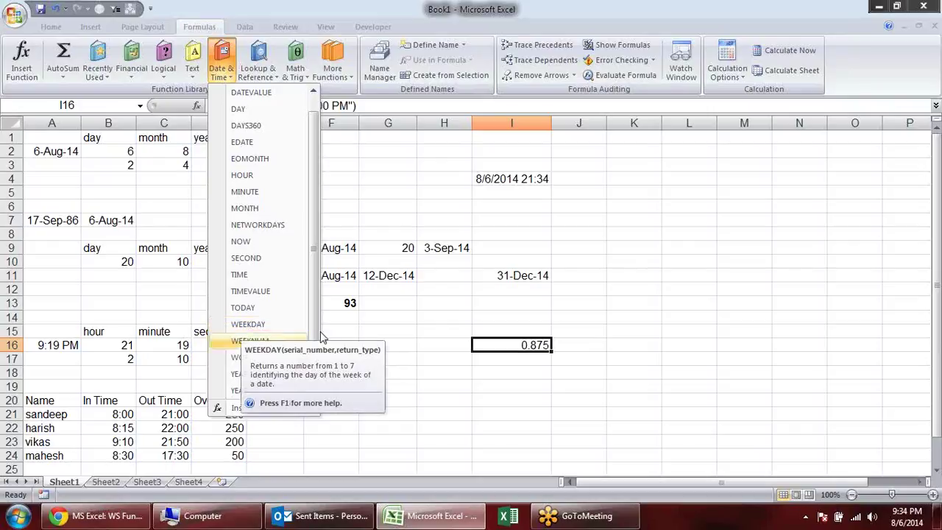
{"action": "mouse_move", "coordinate": [247, 323]}
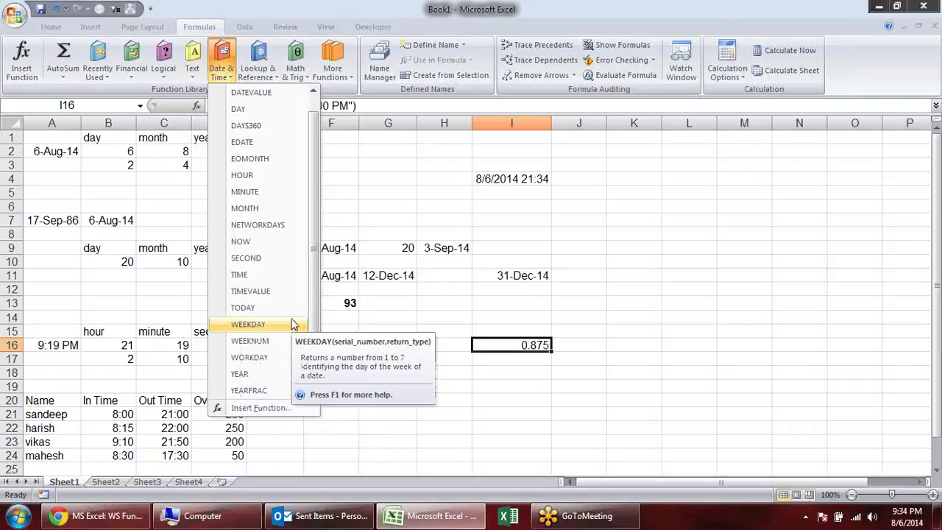
{"action": "left_click", "coordinate": [618, 345]}
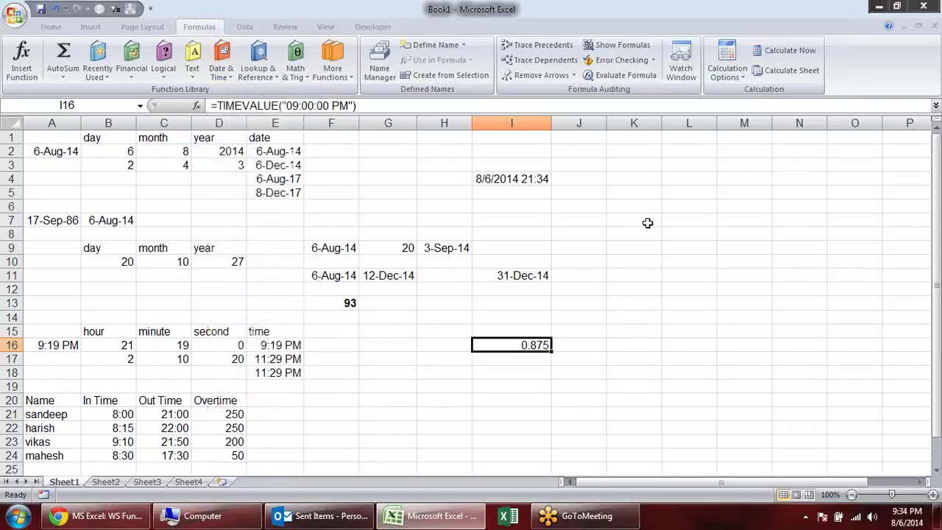
Step: Build a date series in K3:K16 from today's date with =K3+1, formatted as 6-Aug-14
{"action": "left_click", "coordinate": [638, 161]}
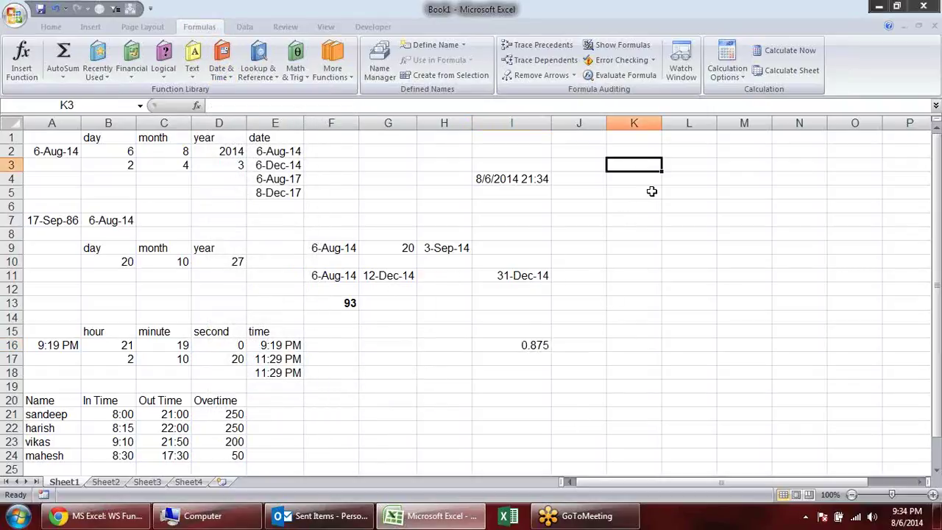
{"action": "key", "text": "ctrl+semicolon"}
{"action": "key", "text": "Return"}
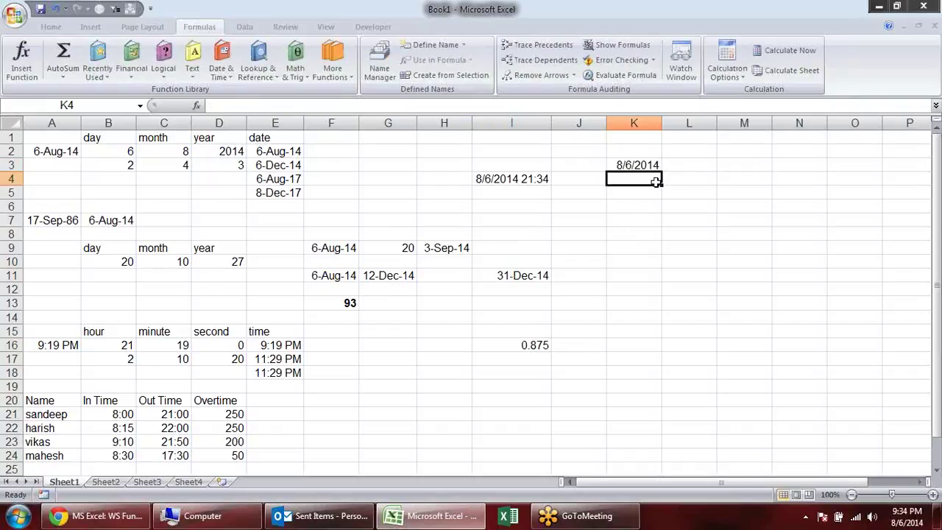
{"action": "type", "text": "=K3+"}
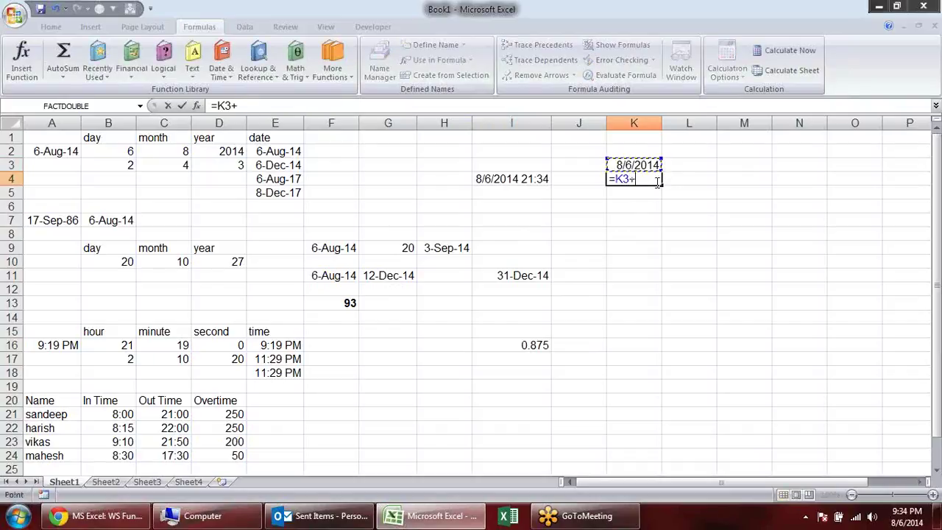
{"action": "type", "text": "1"}
{"action": "key", "text": "Return"}
{"action": "left_click", "coordinate": [654, 182]}
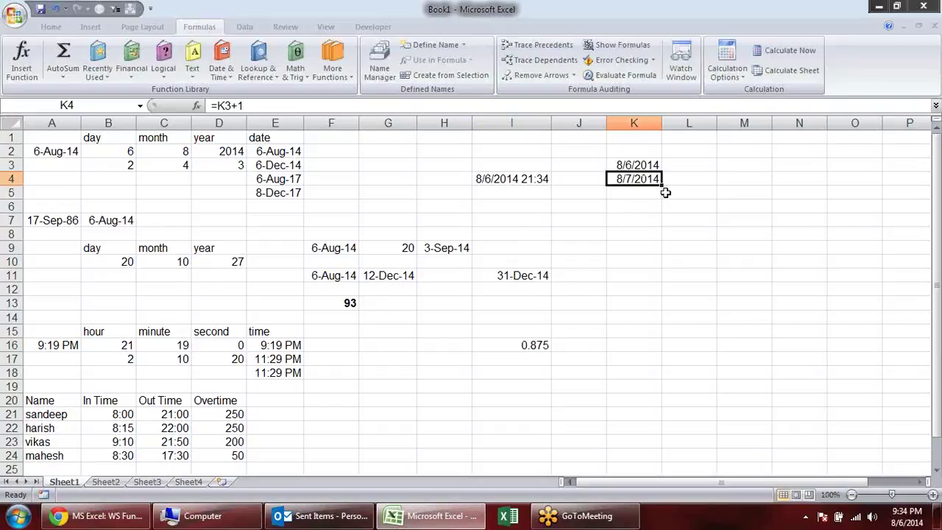
{"action": "left_click_drag", "start_coordinate": [663, 186], "coordinate": [662, 352]}
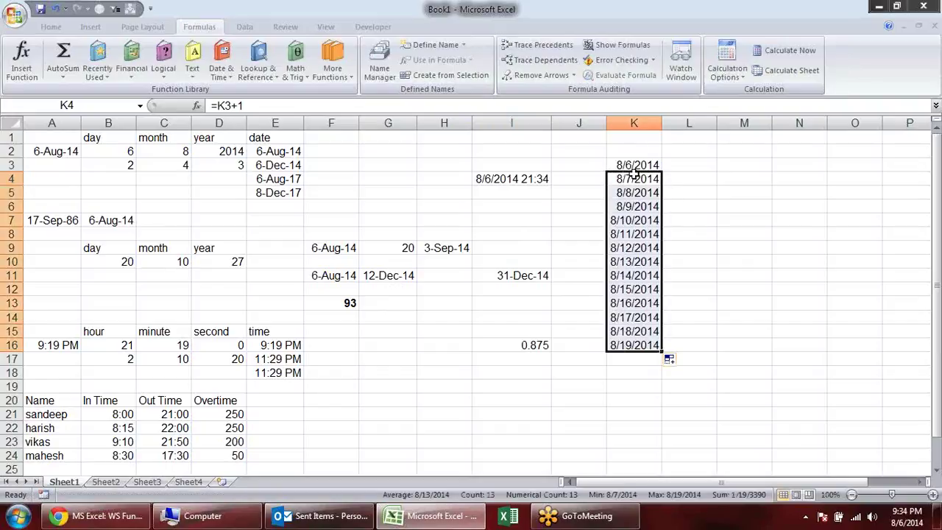
{"action": "left_click_drag", "start_coordinate": [632, 164], "coordinate": [641, 344]}
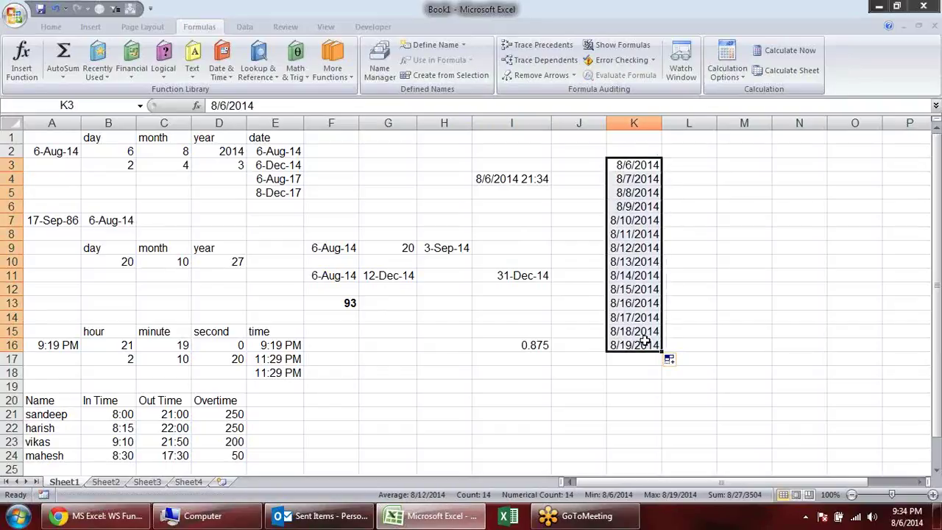
{"action": "key", "text": "ctrl+shift+numbersign"}
Step: Enter a WEEKDAY formula on the K3 date in L3
{"action": "left_click", "coordinate": [686, 169]}
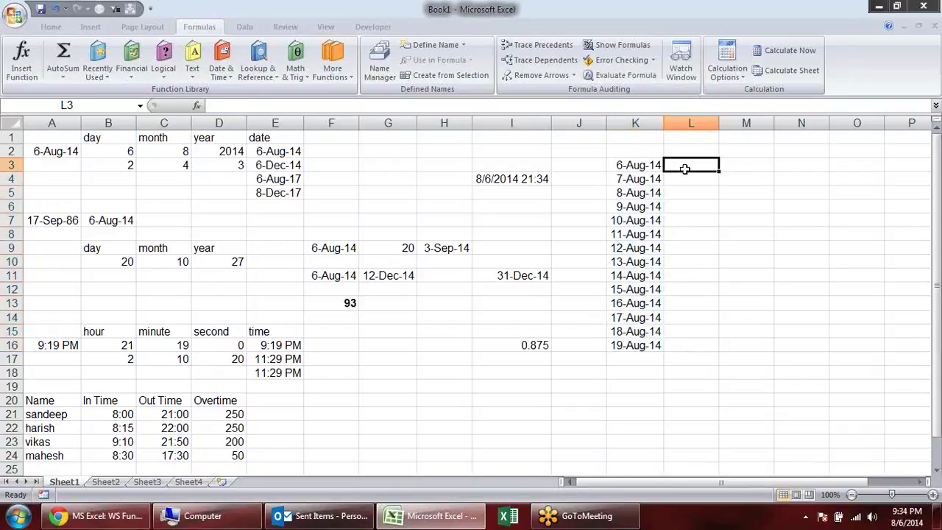
{"action": "type", "text": "=wee"}
{"action": "key", "text": "Tab"}
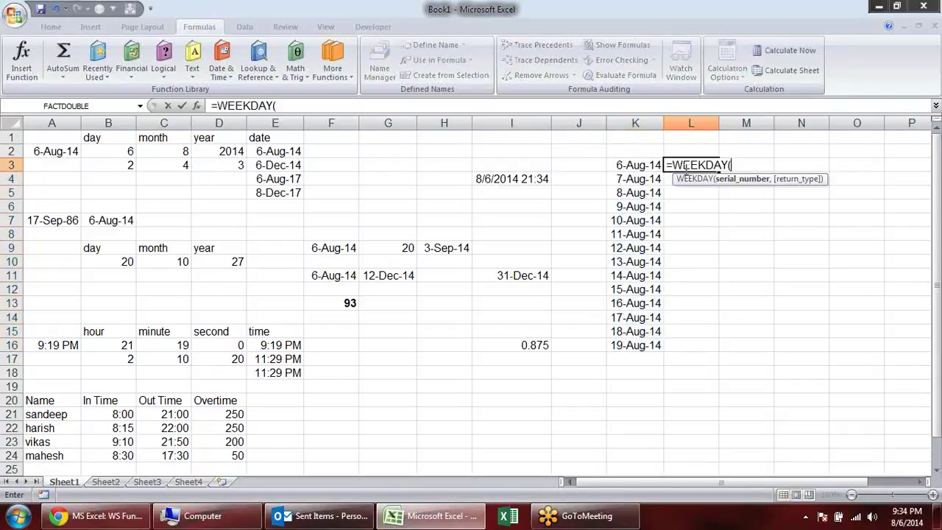
{"action": "left_click", "coordinate": [639, 167]}
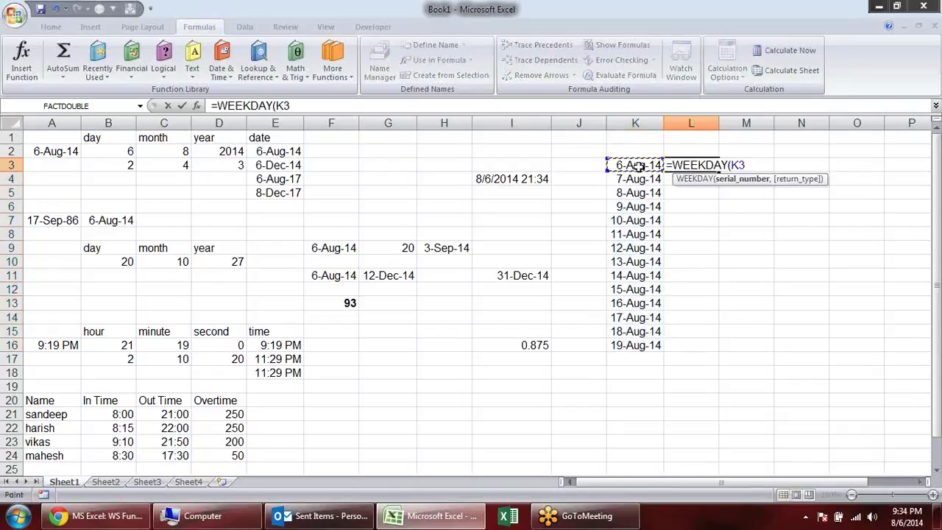
{"action": "type", "text": ","}
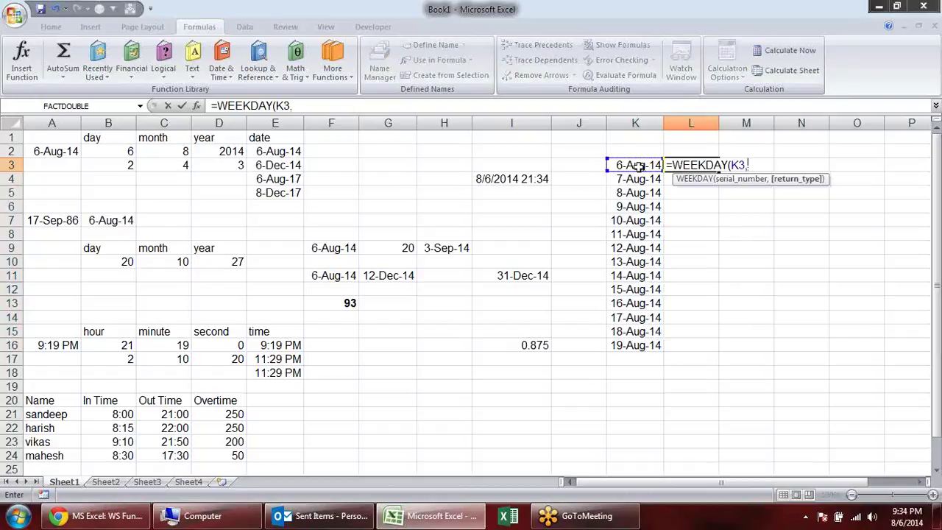
{"action": "key", "text": "Return"}
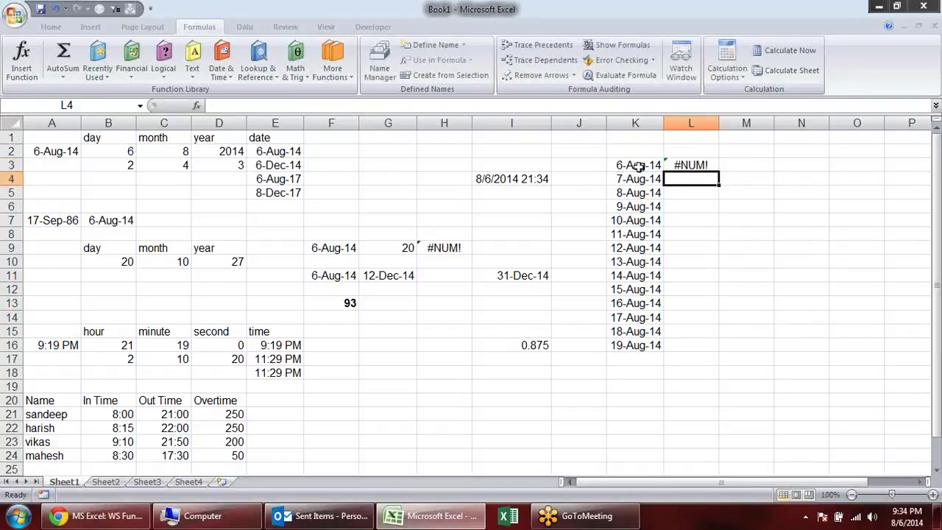
Step: Remove the stray comma causing #NUM! and fill =WEEKDAY(K3) down to L16
{"action": "double_click", "coordinate": [699, 167]}
{"action": "left_click", "coordinate": [748, 165]}
{"action": "key", "text": "BackSpace"}
{"action": "key", "text": "Return"}
{"action": "left_click", "coordinate": [704, 153]}
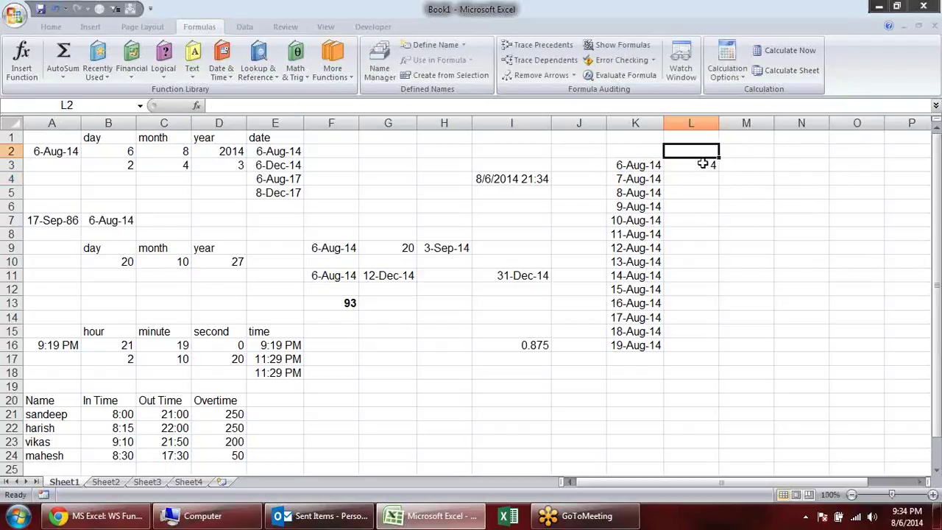
{"action": "left_click", "coordinate": [706, 165]}
{"action": "left_click_drag", "start_coordinate": [716, 172], "coordinate": [715, 346]}
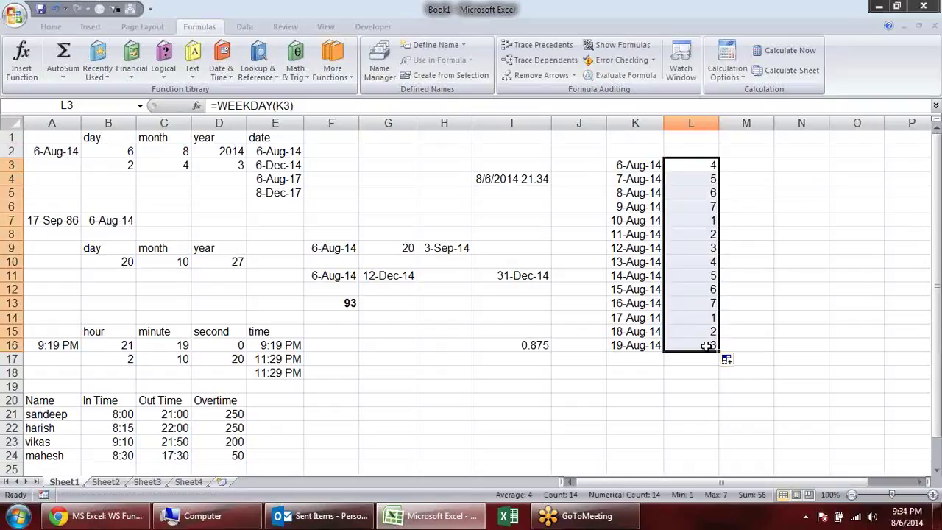
{"action": "left_click", "coordinate": [759, 166]}
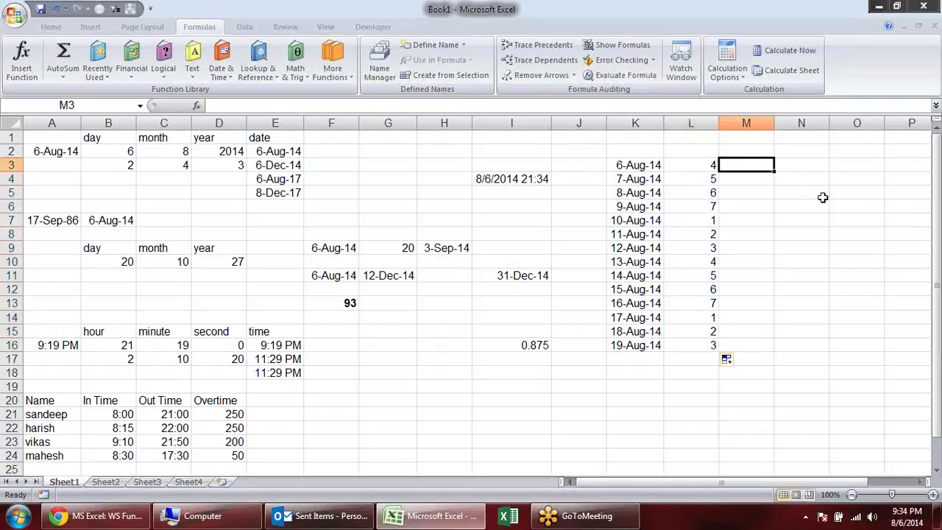
Step: Enter =TEXT(K3,"ddd") in M3, showing Wed, and fill it down to M16
{"action": "type", "text": "=text"}
{"action": "key", "text": "Tab"}
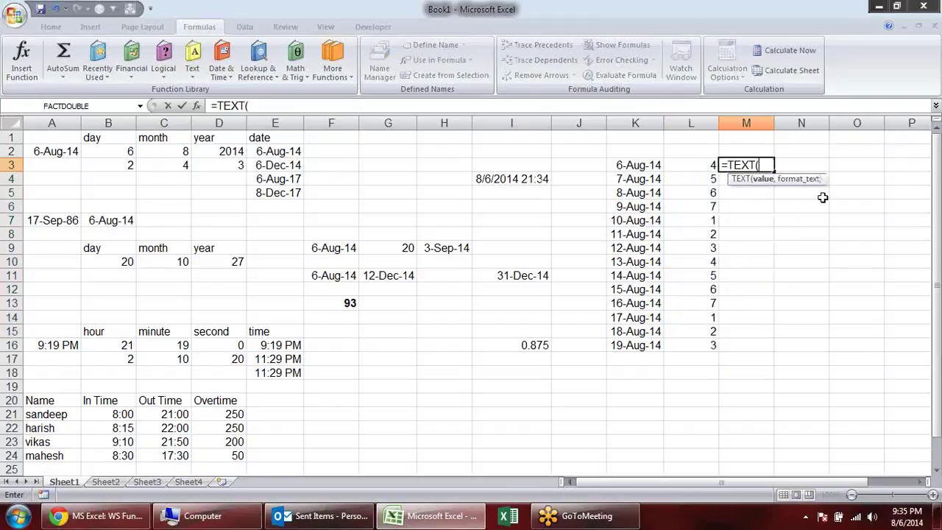
{"action": "left_click", "coordinate": [633, 166]}
{"action": "type", "text": ",\"ddd"}
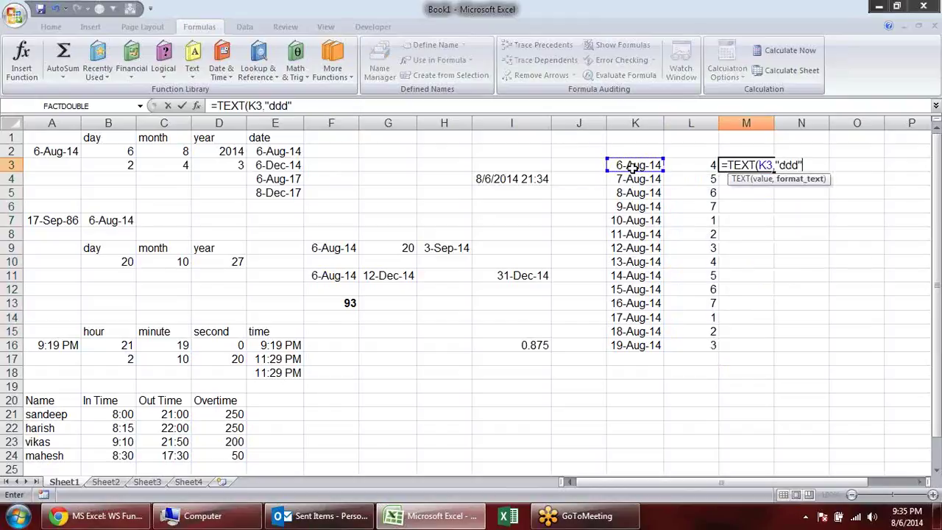
{"action": "key", "text": "Return"}
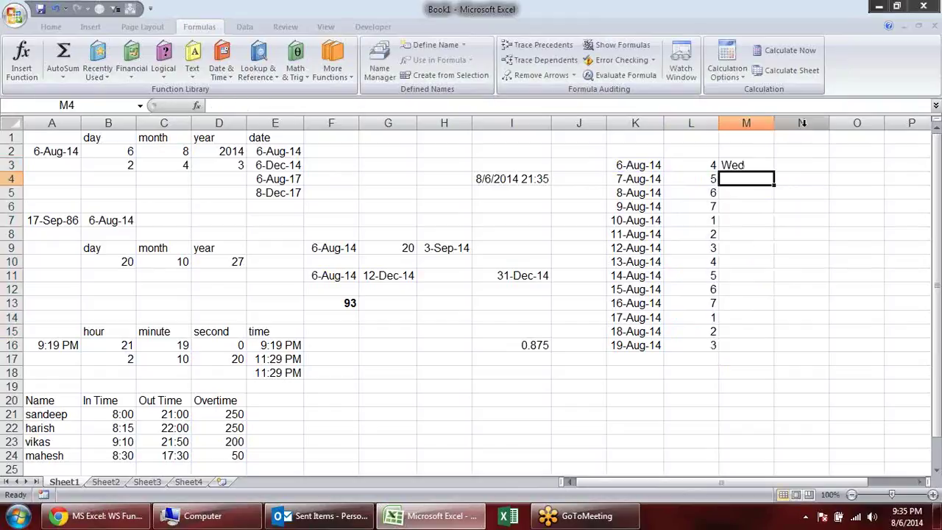
{"action": "left_click", "coordinate": [764, 165]}
{"action": "double_click", "coordinate": [770, 174]}
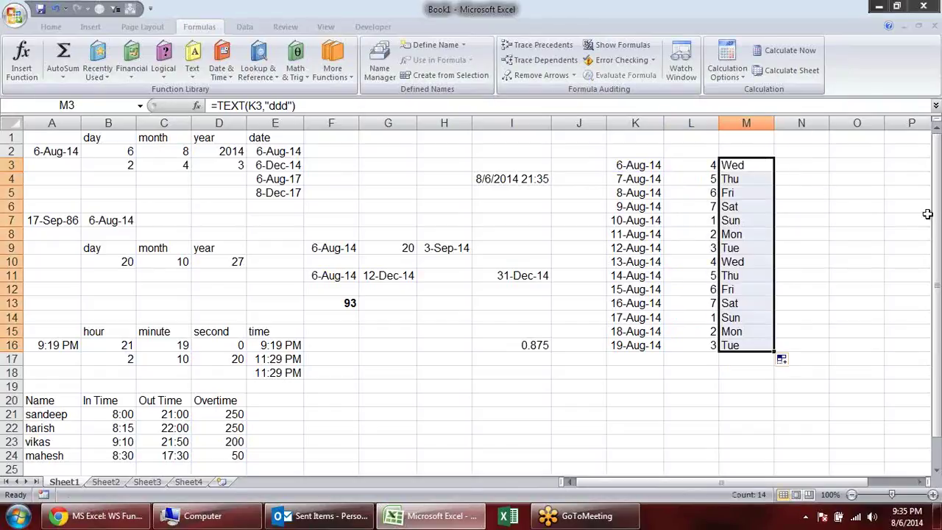
Step: Inspect the weekday number and day-name formulas for 10-Aug-14 in L7 and M7
{"action": "left_click", "coordinate": [856, 248]}
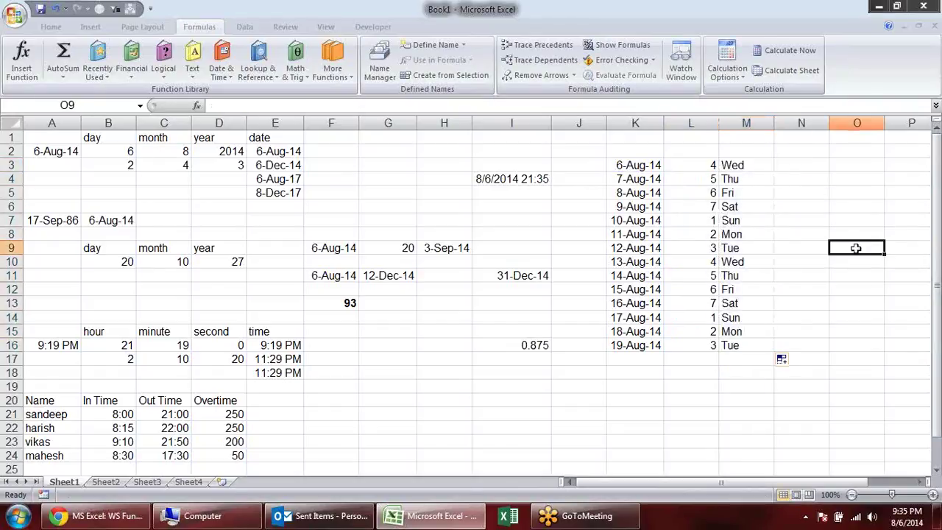
{"action": "left_click", "coordinate": [749, 221]}
{"action": "left_click", "coordinate": [713, 219]}
{"action": "left_click", "coordinate": [754, 220]}
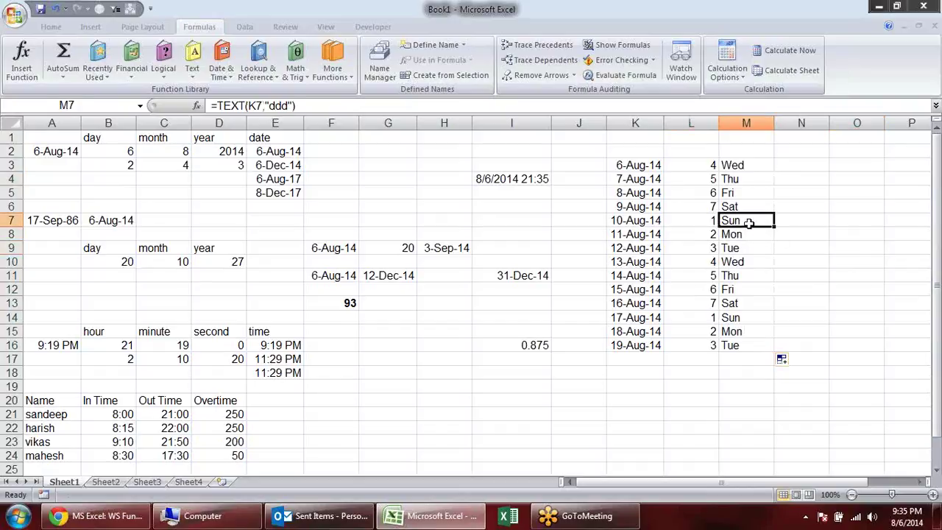
Step: Make the Sunday-to-Saturday week in L7:M13 bold
{"action": "left_click_drag", "start_coordinate": [749, 221], "coordinate": [711, 305]}
{"action": "key", "text": "ctrl+b"}
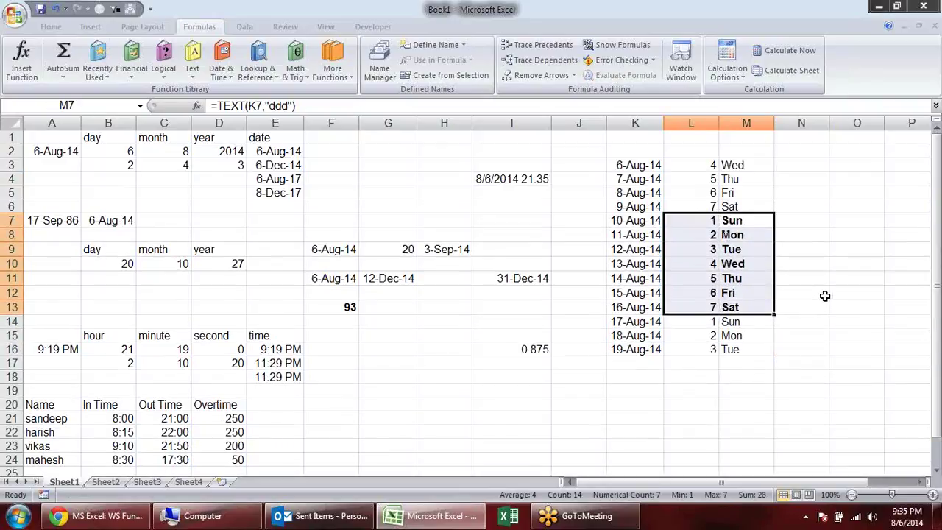
{"action": "left_click", "coordinate": [829, 298]}
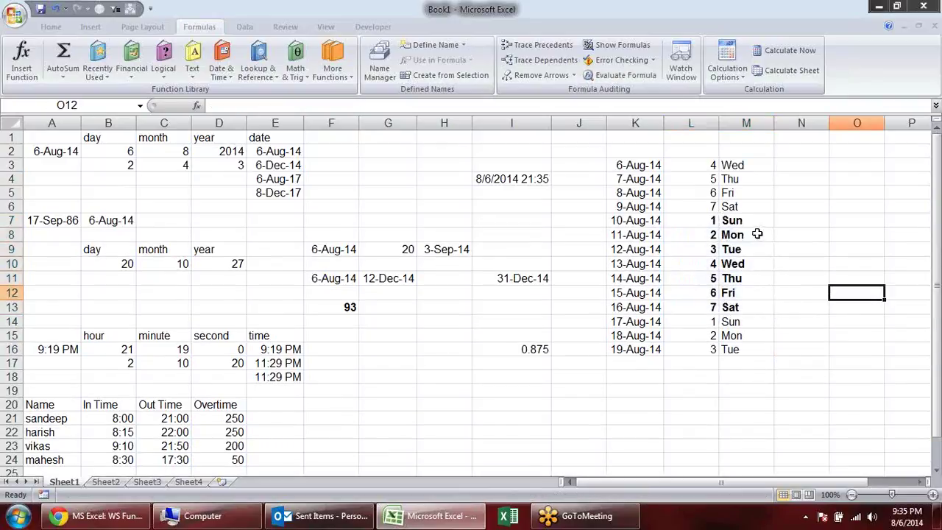
Step: Review the WEEKDAY formula in L7 and the TEXT formulas down column M
{"action": "double_click", "coordinate": [707, 220]}
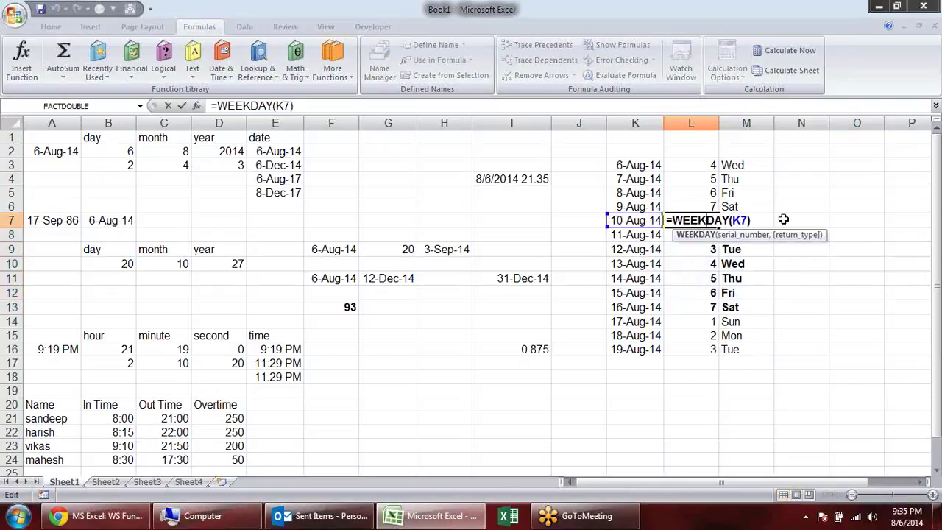
{"action": "key", "text": "Return"}
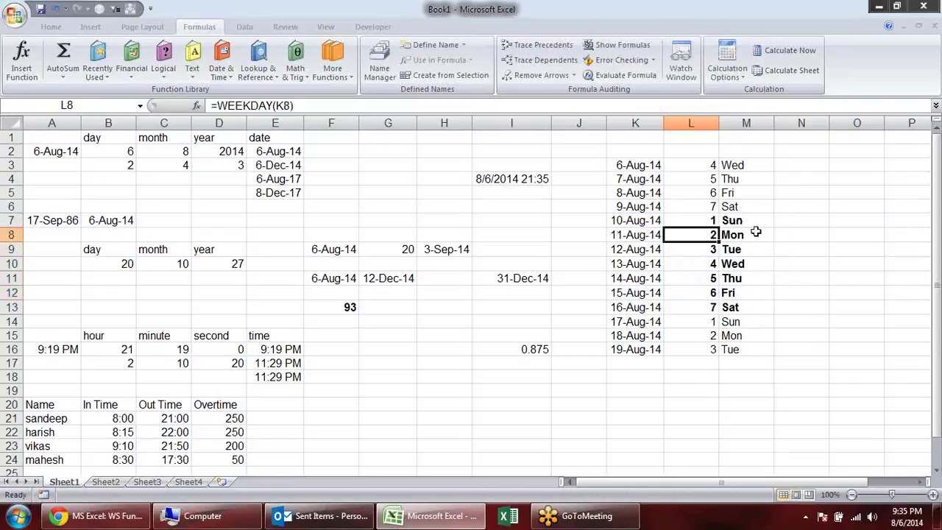
{"action": "left_click", "coordinate": [754, 233]}
{"action": "left_click", "coordinate": [750, 225]}
{"action": "left_click", "coordinate": [752, 235]}
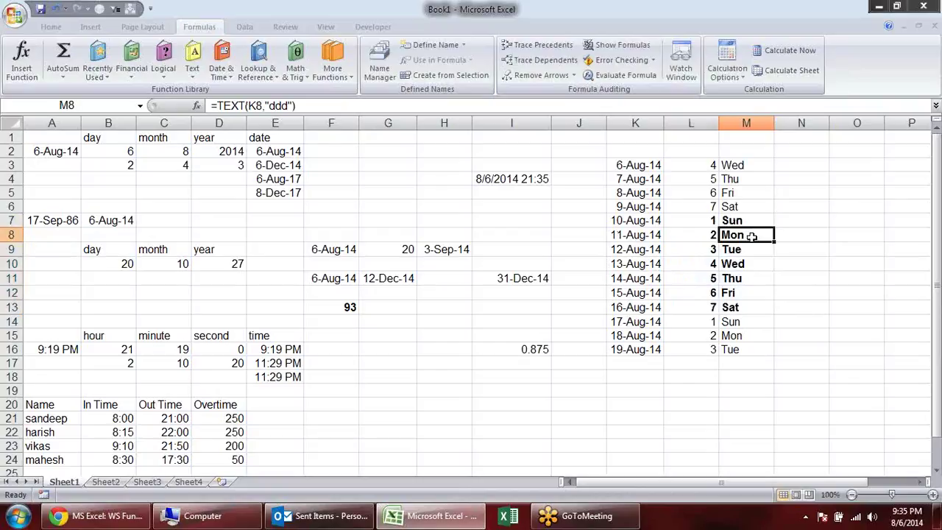
{"action": "left_click", "coordinate": [751, 252]}
{"action": "left_click", "coordinate": [747, 275]}
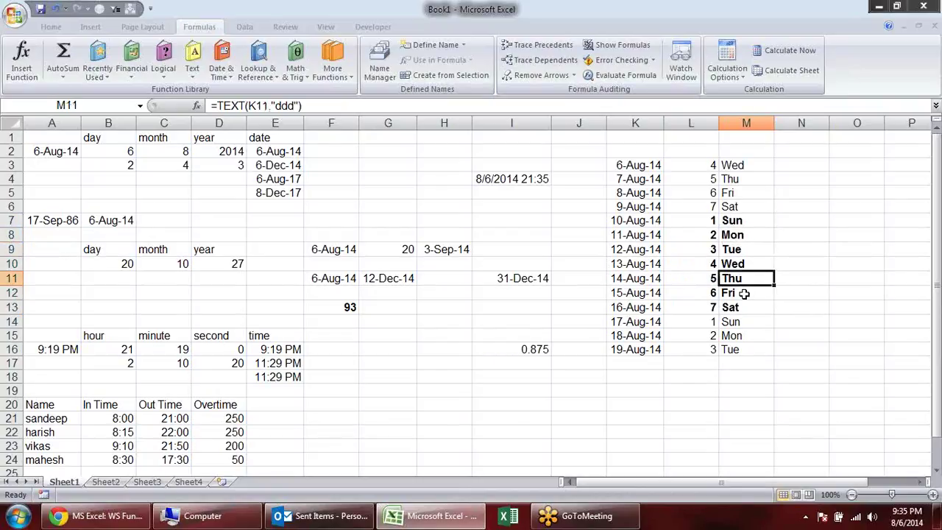
{"action": "left_click", "coordinate": [744, 292]}
{"action": "left_click", "coordinate": [745, 307]}
Step: Select the bold week's day names in M7:M13 and open the TEXT formula's argument details
{"action": "left_click_drag", "start_coordinate": [744, 307], "coordinate": [708, 221]}
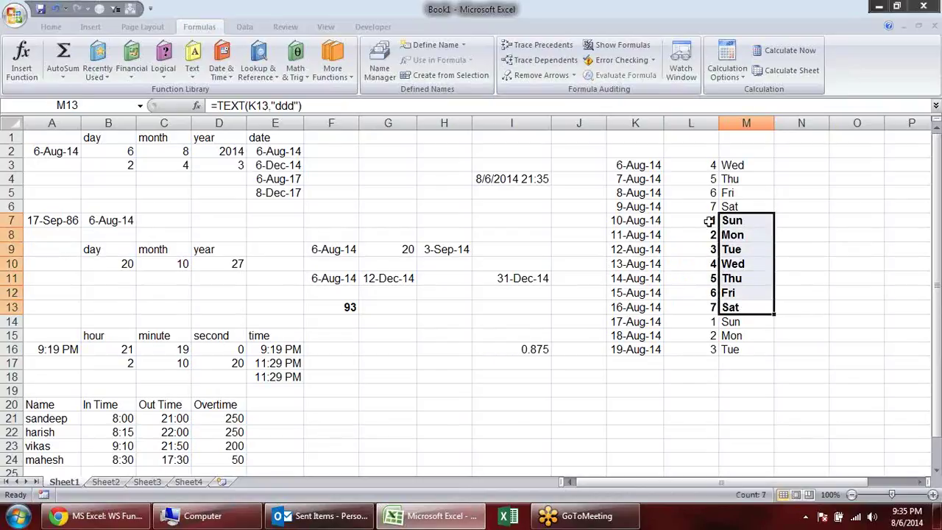
{"action": "left_click", "coordinate": [813, 335]}
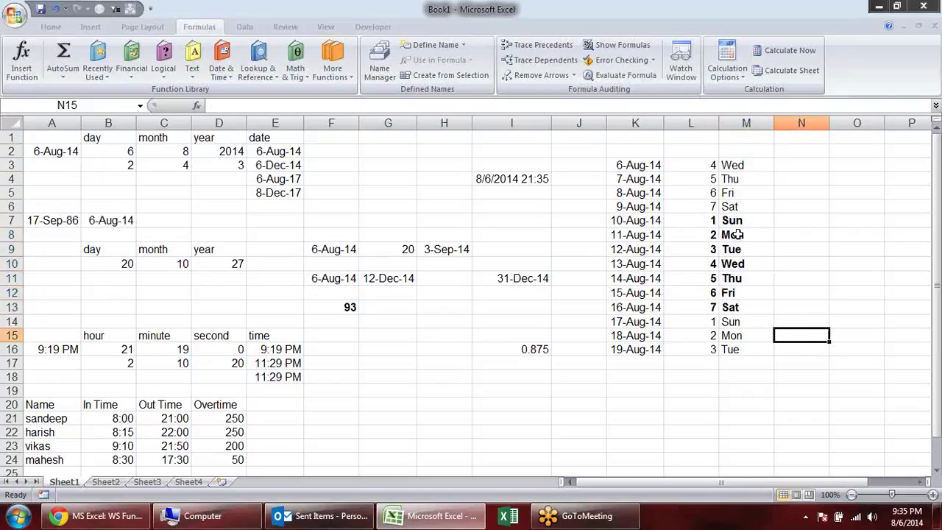
{"action": "left_click_drag", "start_coordinate": [732, 221], "coordinate": [740, 294]}
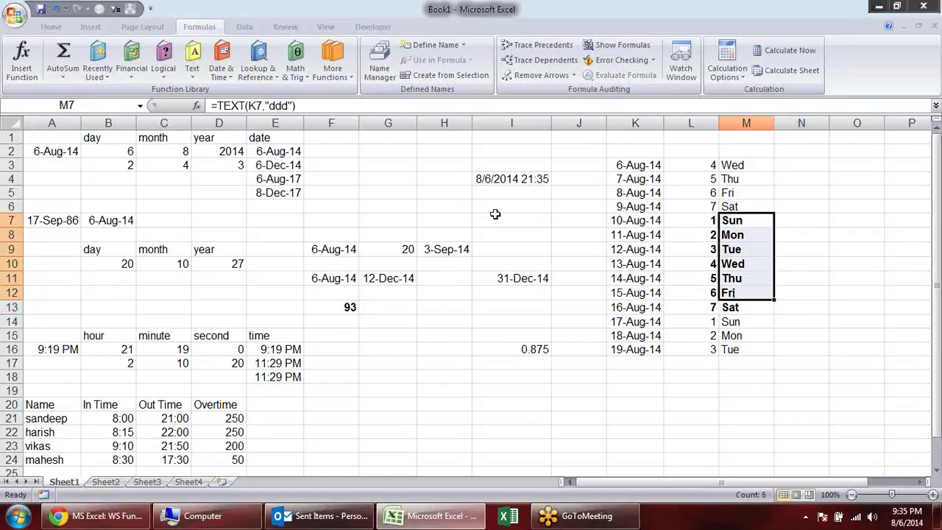
{"action": "left_click", "coordinate": [239, 105]}
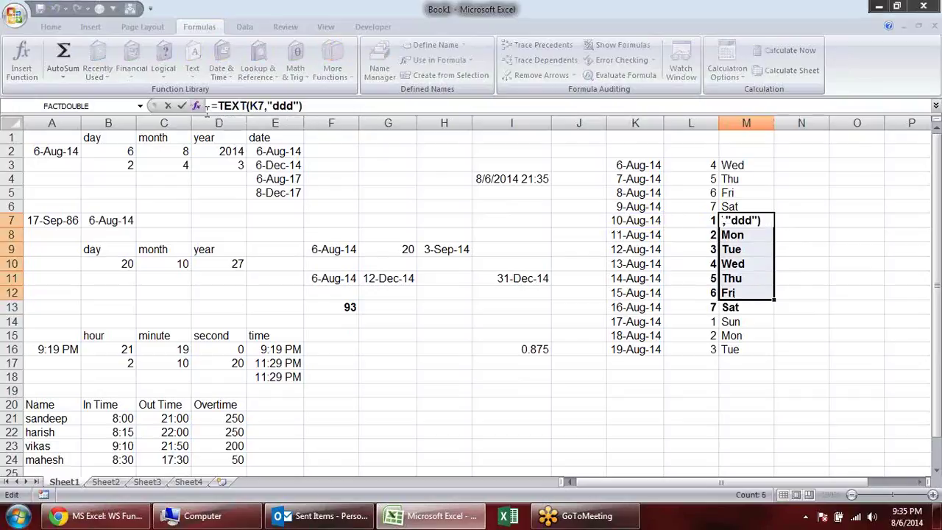
{"action": "left_click", "coordinate": [195, 106]}
Step: Read the TEXT format_text help, then open L7's WEEKDAY arguments to view Return_type options
{"action": "left_click", "coordinate": [626, 184]}
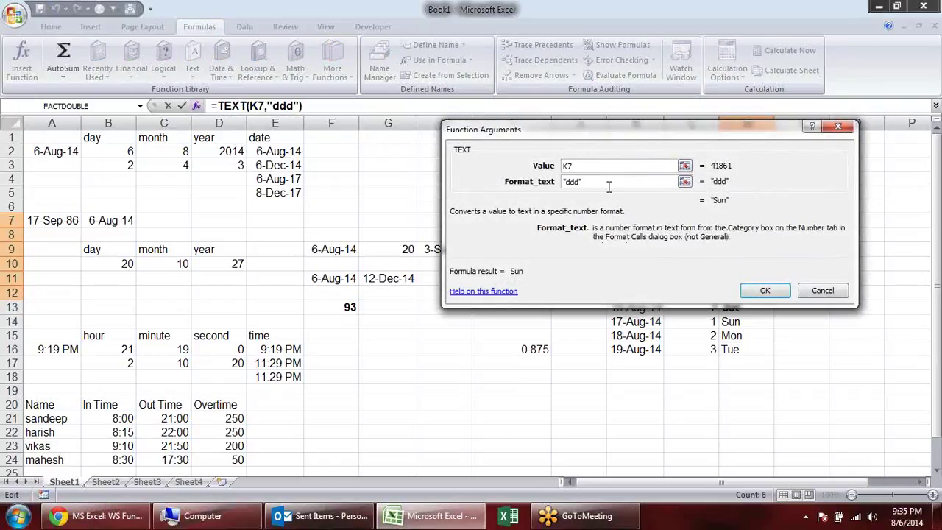
{"action": "left_click", "coordinate": [764, 290]}
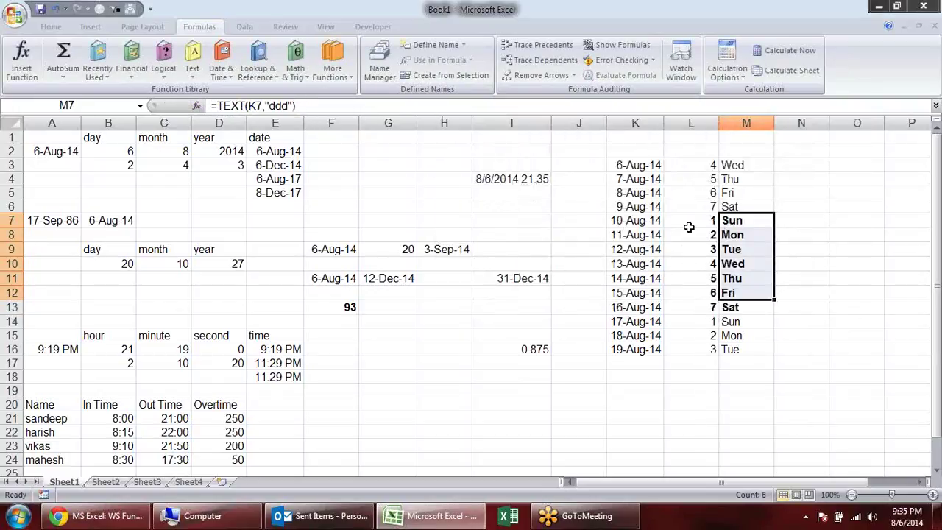
{"action": "left_click", "coordinate": [688, 223]}
{"action": "left_click", "coordinate": [195, 106]}
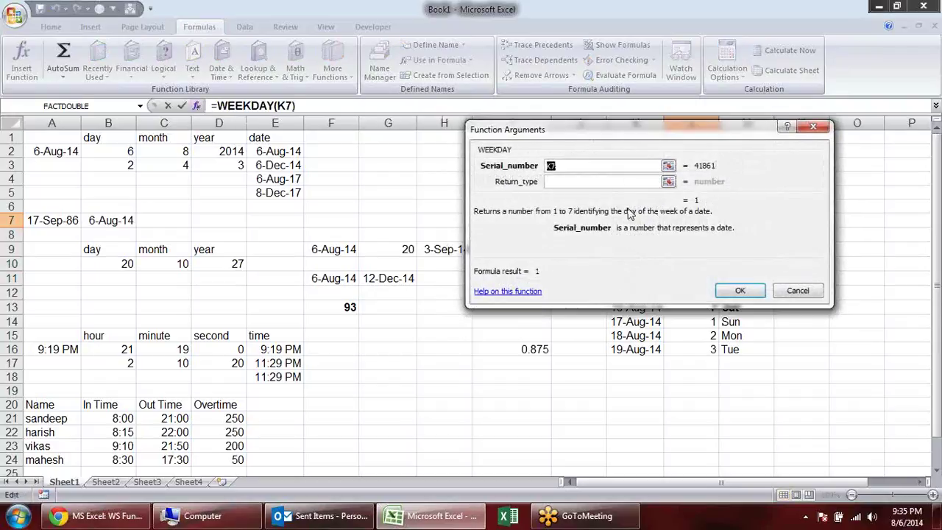
{"action": "left_click", "coordinate": [614, 182]}
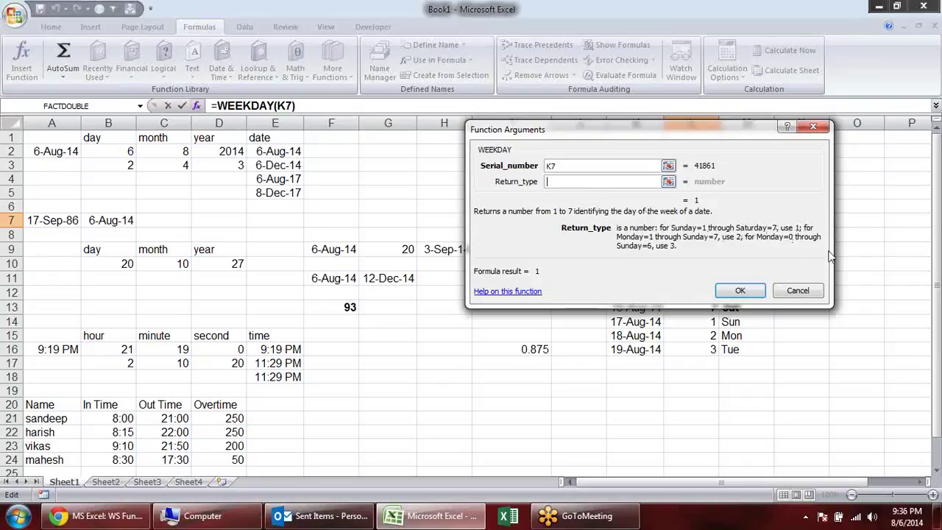
Step: Close the WEEKDAY arguments and edit the date argument of the L3 formula
{"action": "left_click_drag", "start_coordinate": [707, 145], "coordinate": [441, 151]}
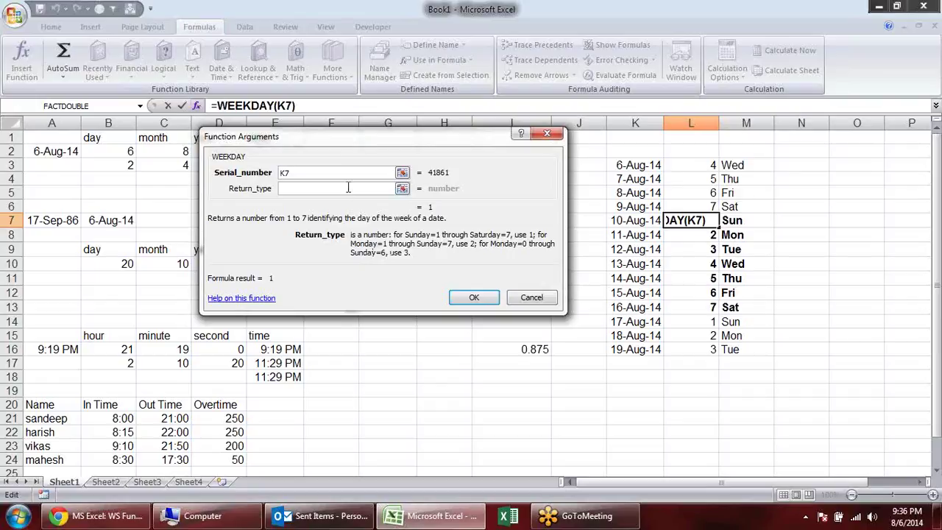
{"action": "key", "text": "Return"}
{"action": "left_click", "coordinate": [699, 156]}
{"action": "double_click", "coordinate": [705, 164]}
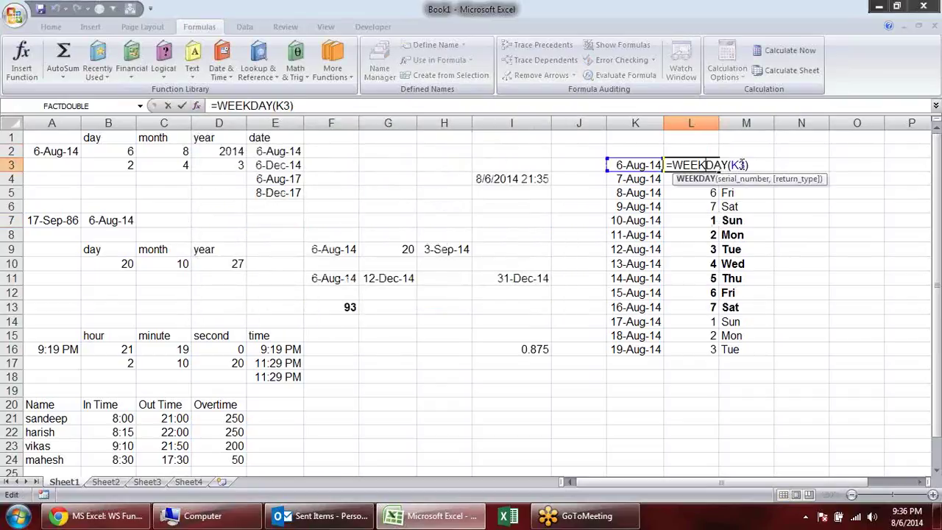
{"action": "left_click", "coordinate": [741, 164]}
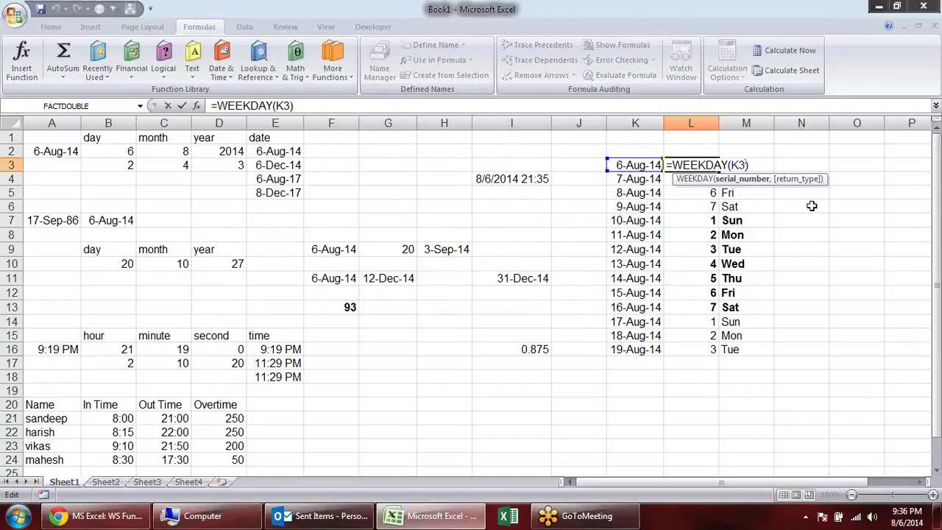
{"action": "type", "text": ","}
{"action": "key", "text": "Return"}
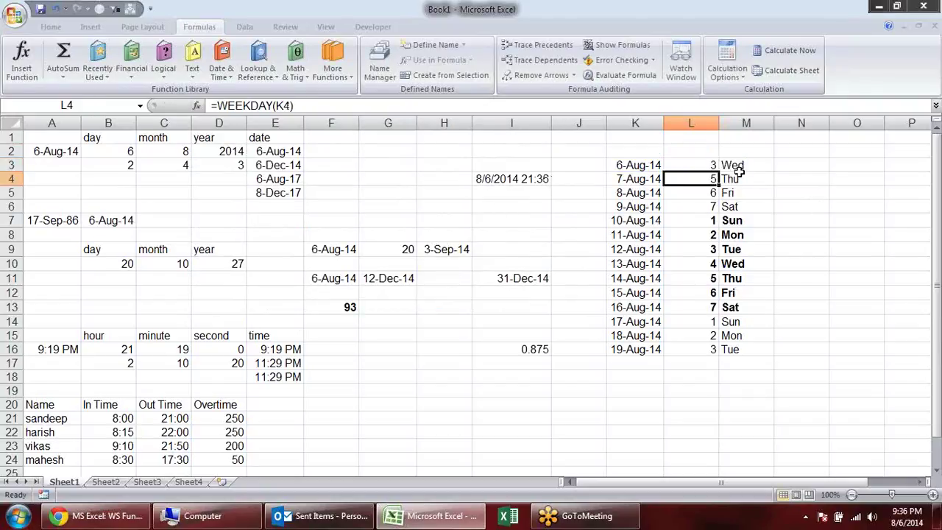
Step: Fill the L3 weekday formula down through L16 and re-bold the L8:L14 numbers
{"action": "left_click", "coordinate": [705, 169]}
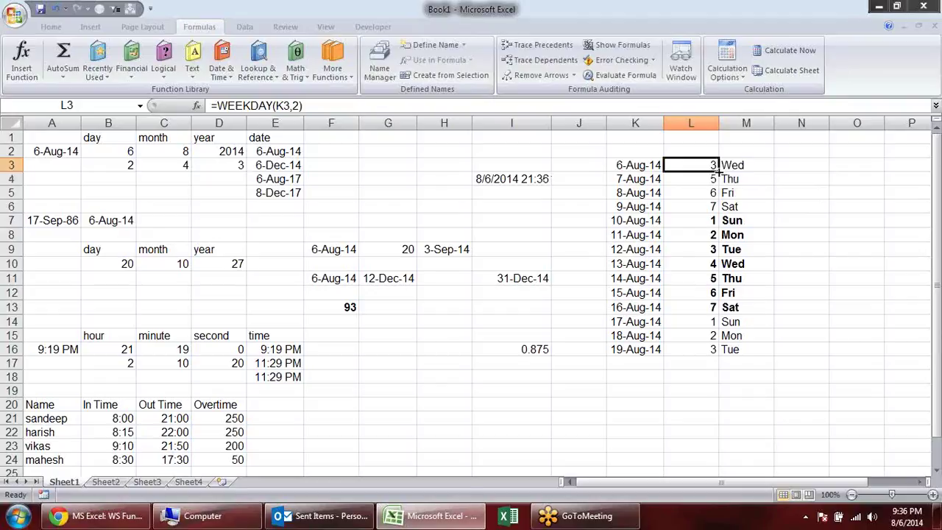
{"action": "double_click", "coordinate": [717, 171]}
{"action": "left_click", "coordinate": [833, 249]}
{"action": "left_click_drag", "start_coordinate": [704, 237], "coordinate": [695, 322]}
{"action": "key", "text": "ctrl+b"}
{"action": "left_click", "coordinate": [758, 320]}
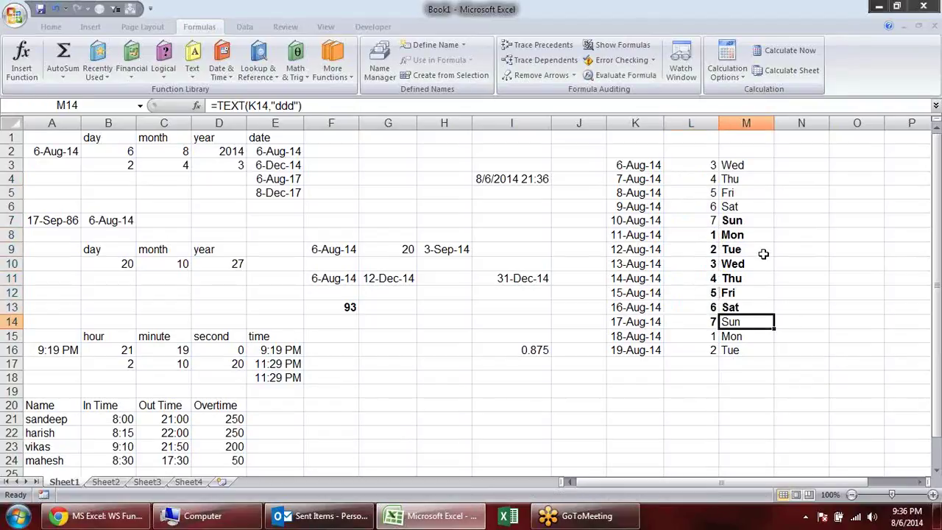
Step: Change the L3 WEEKDAY Return_type to 3 and fill it down through L16
{"action": "left_click", "coordinate": [685, 166]}
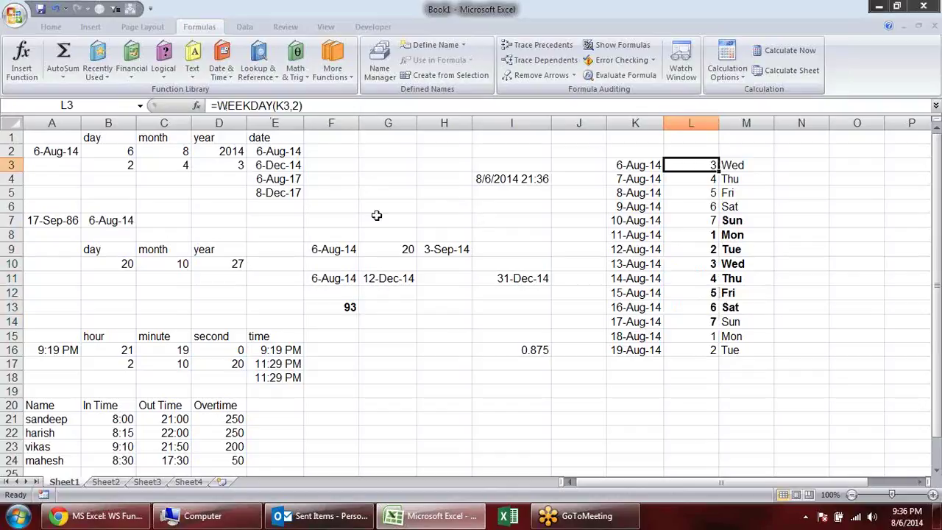
{"action": "left_click", "coordinate": [197, 107]}
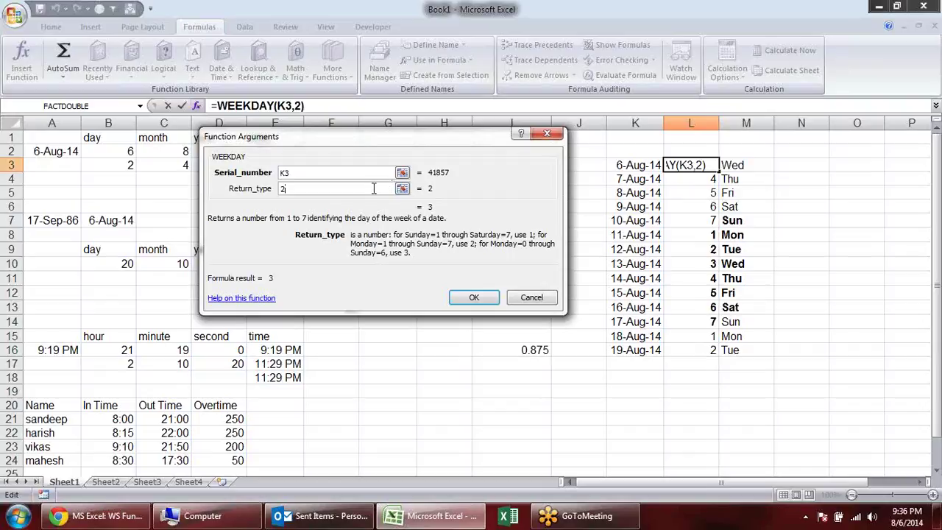
{"action": "key", "text": "BackSpace"}
{"action": "type", "text": "3"}
{"action": "key", "text": "Return"}
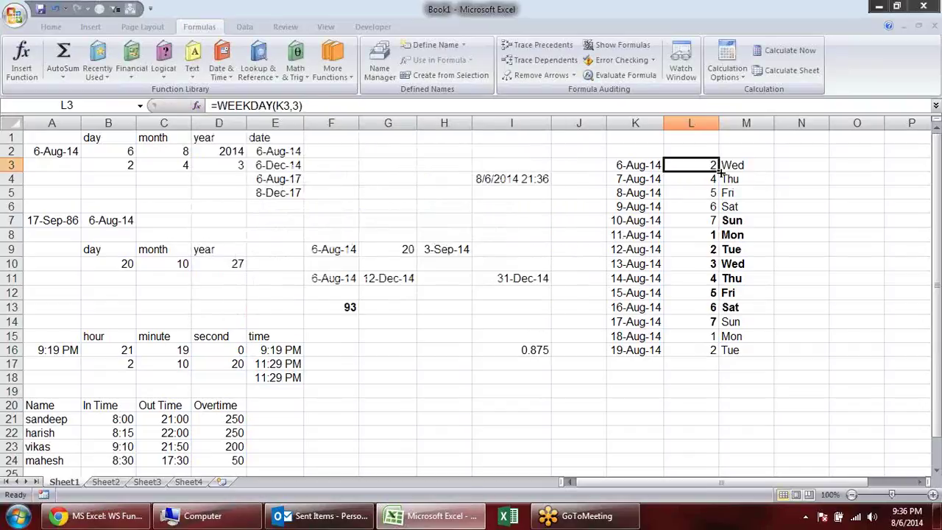
{"action": "double_click", "coordinate": [720, 171]}
{"action": "left_click", "coordinate": [749, 239]}
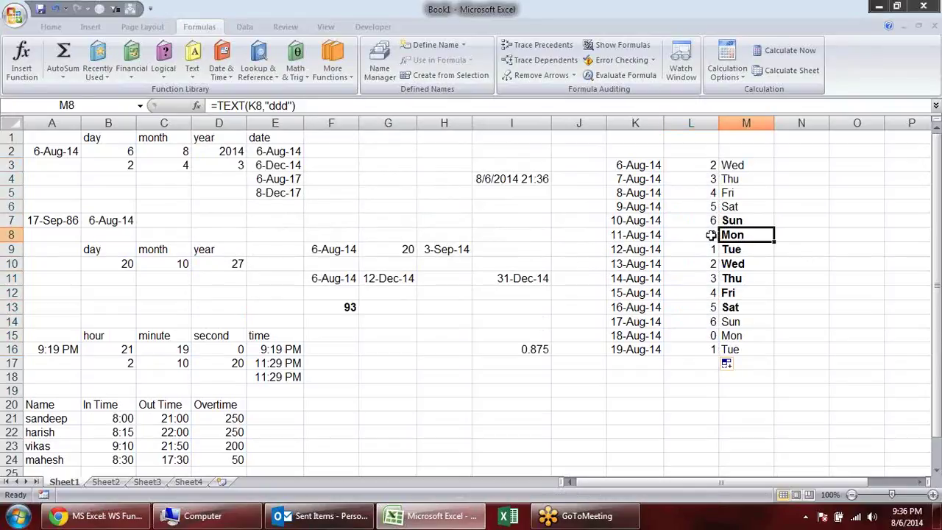
Step: Select the week block L8:M14 to check the Monday 0 to Sunday 6 numbering
{"action": "left_click", "coordinate": [709, 235]}
{"action": "mouse_move", "coordinate": [704, 234]}
{"action": "left_mouse_down"}
{"action": "mouse_move", "coordinate": [771, 323]}
{"action": "mouse_move", "coordinate": [763, 319]}
{"action": "left_mouse_up"}
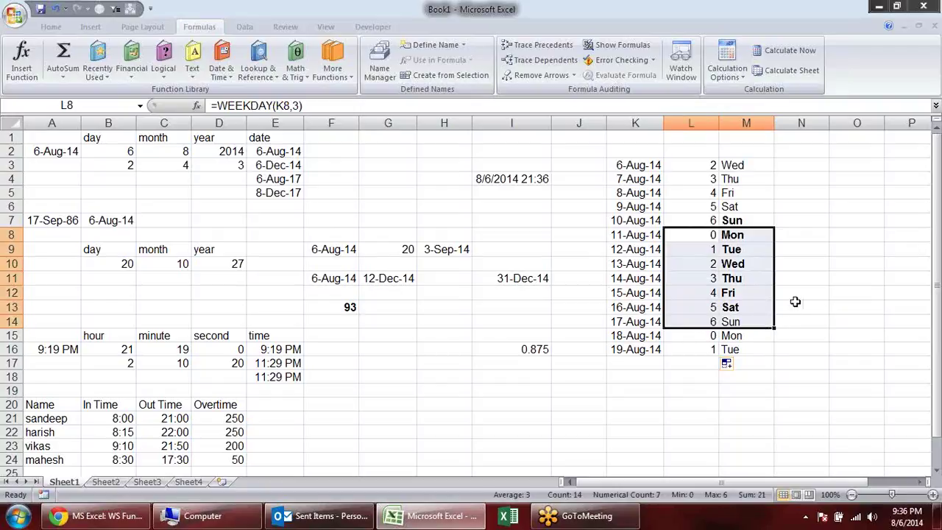
{"action": "left_click", "coordinate": [766, 346]}
{"action": "left_click", "coordinate": [605, 378]}
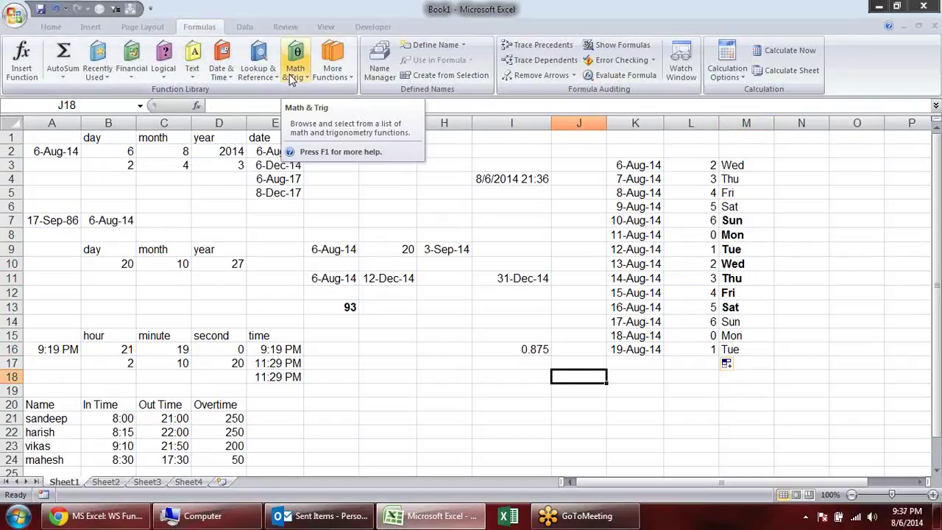
Step: Browse the Math & Trig and Date & Time function lists
{"action": "left_click", "coordinate": [732, 218]}
{"action": "left_click", "coordinate": [736, 278]}
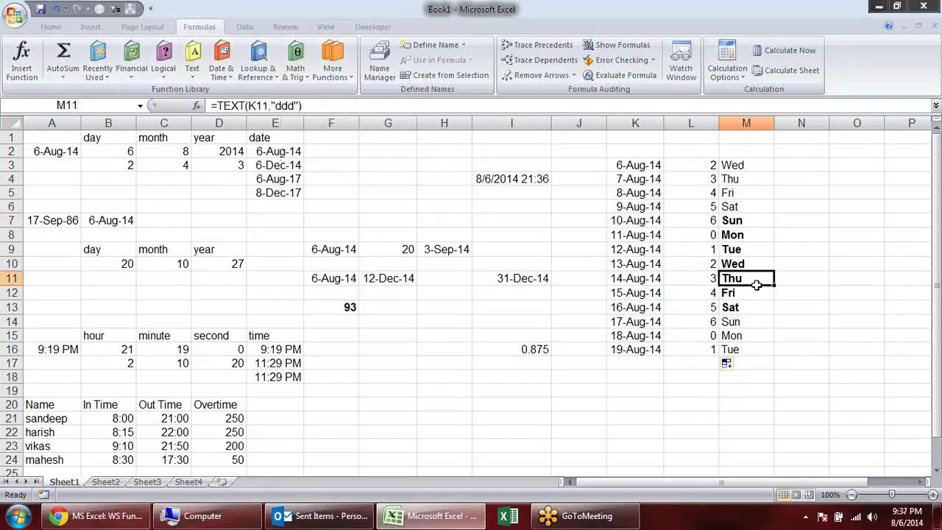
{"action": "left_click", "coordinate": [298, 74]}
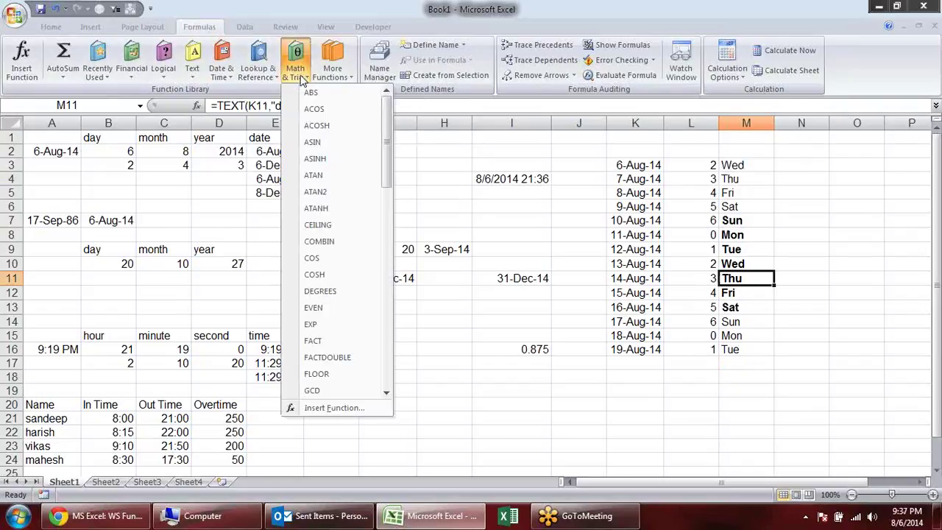
{"action": "left_click", "coordinate": [232, 70]}
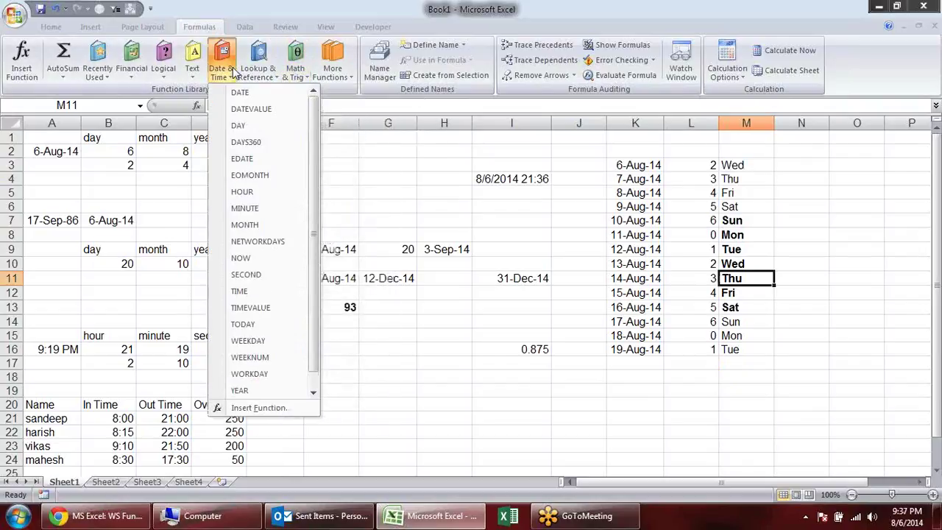
{"action": "scroll", "coordinate": [316, 221], "scroll_direction": "down", "scroll_amount": 1}
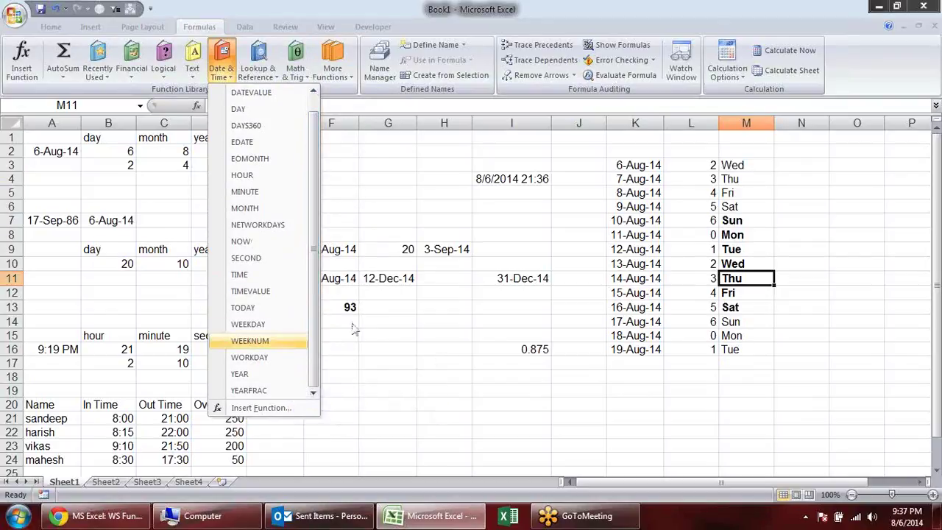
{"action": "left_click", "coordinate": [790, 179]}
Step: Enter =WEEKNUM(K3) in N3 and fill it down to N16
{"action": "left_click", "coordinate": [782, 171]}
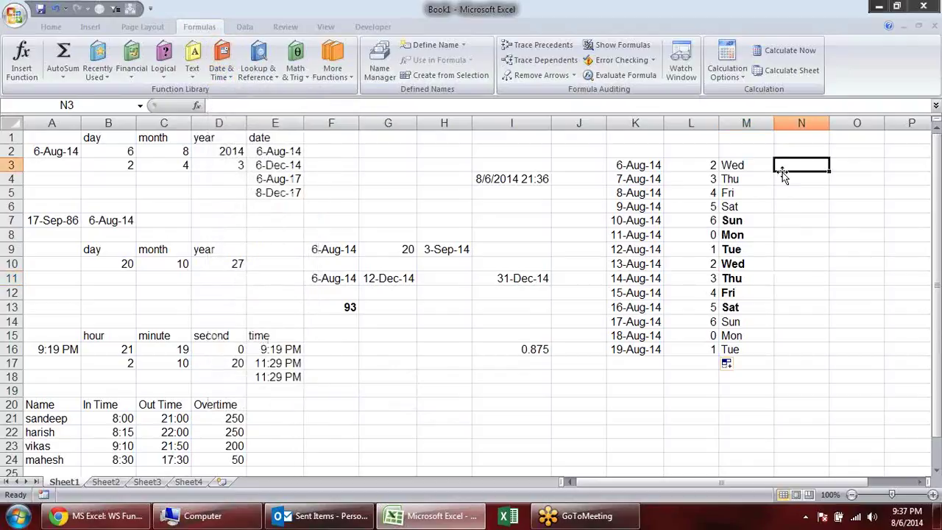
{"action": "type", "text": "=wee"}
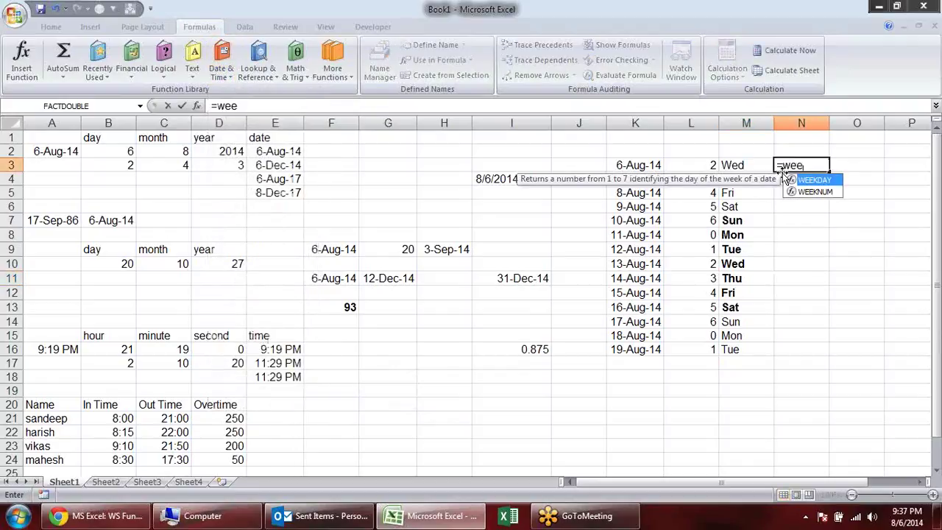
{"action": "key", "text": "Down"}
{"action": "key", "text": "Tab"}
{"action": "left_click", "coordinate": [640, 167]}
{"action": "key", "text": "Return"}
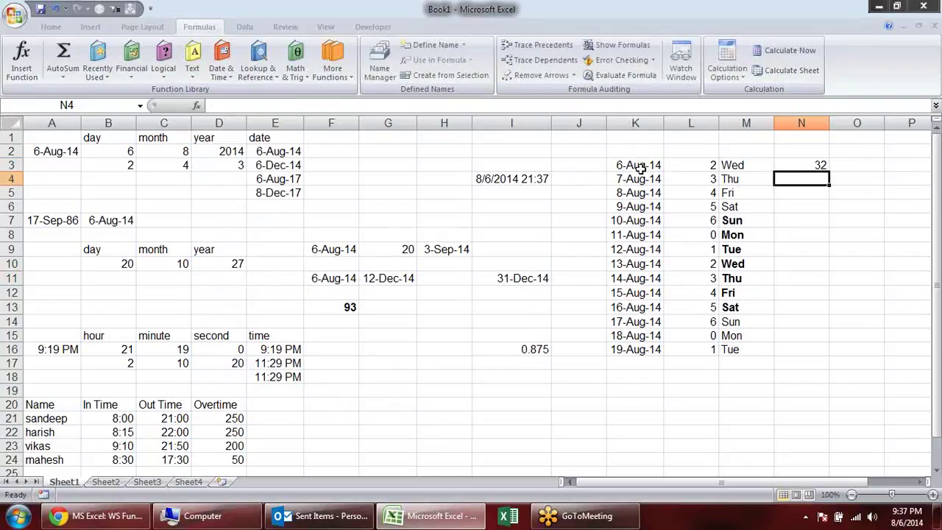
{"action": "left_click", "coordinate": [813, 165]}
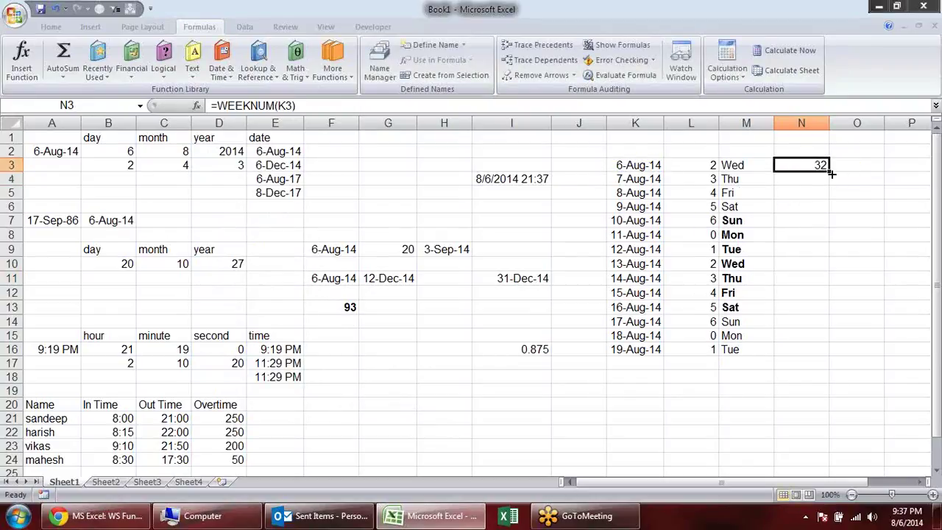
{"action": "left_click_drag", "start_coordinate": [831, 172], "coordinate": [824, 353]}
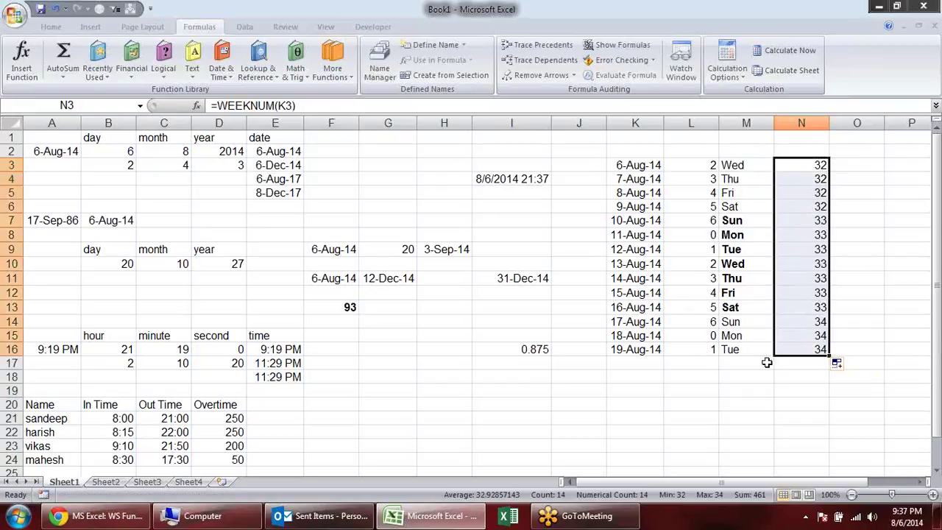
{"action": "left_click", "coordinate": [687, 415]}
Step: Change the starting date in K3 to 1-Jan-14
{"action": "left_click", "coordinate": [652, 177]}
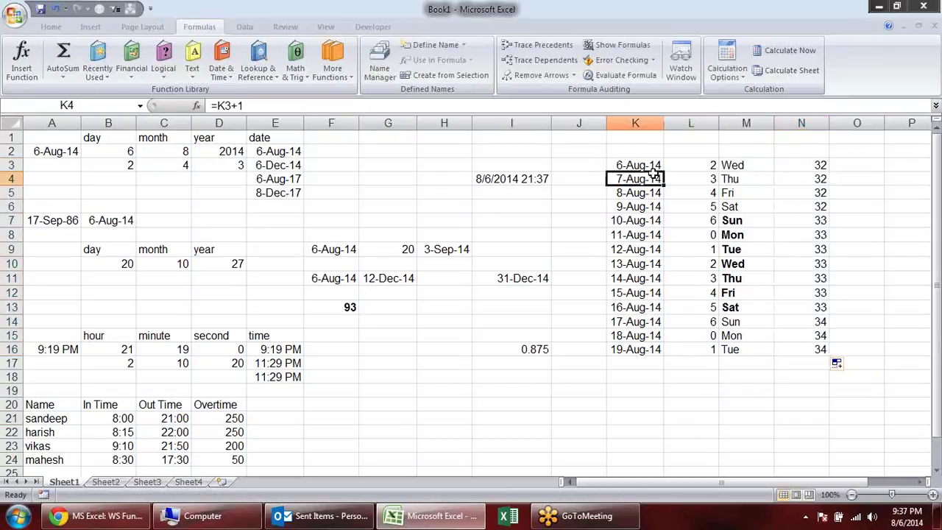
{"action": "left_click", "coordinate": [654, 225]}
{"action": "left_click", "coordinate": [646, 337]}
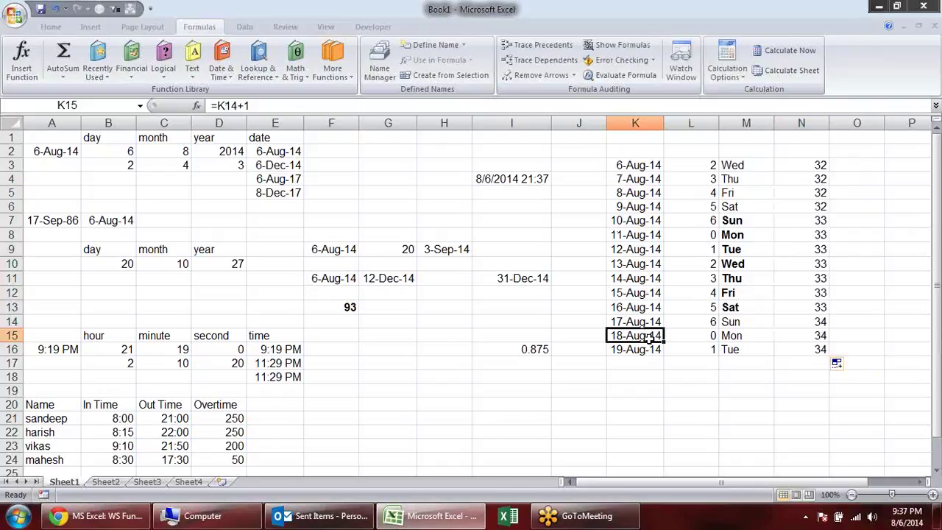
{"action": "left_click", "coordinate": [648, 163]}
{"action": "double_click", "coordinate": [650, 169]}
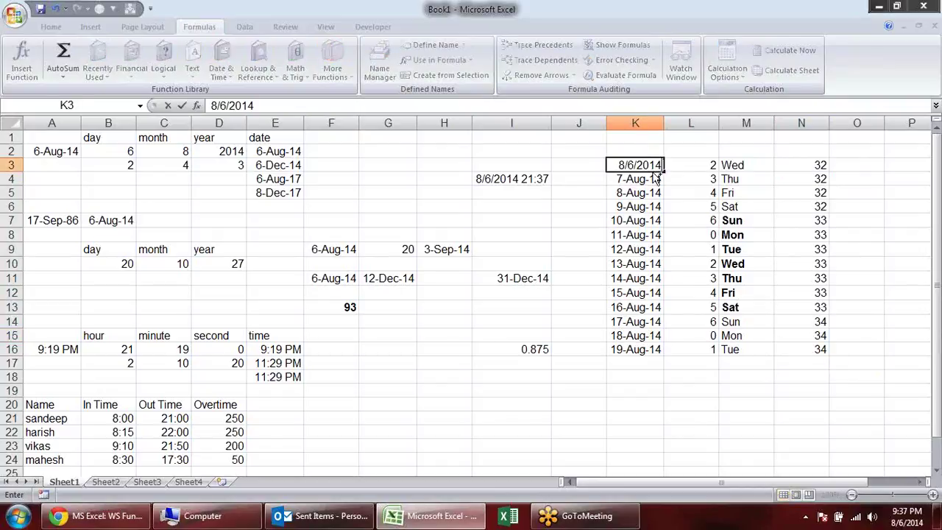
{"action": "key", "text": "Escape"}
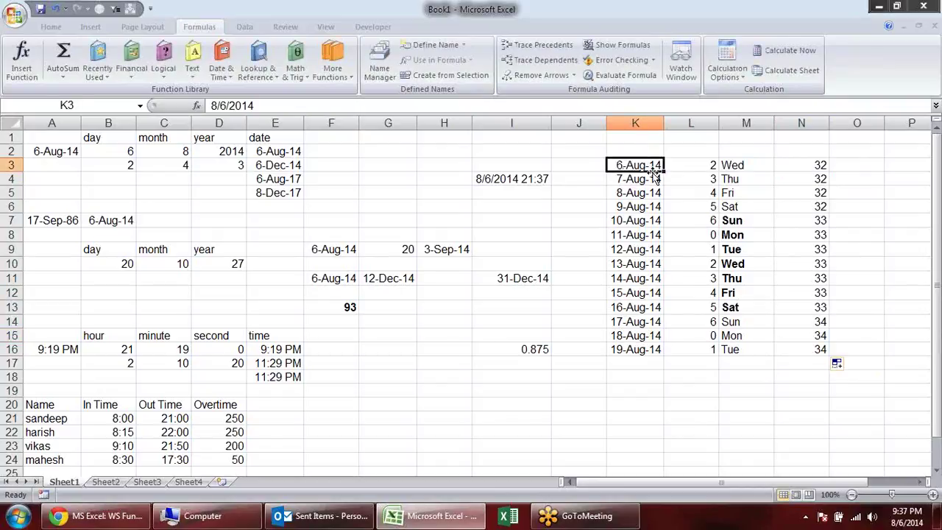
{"action": "type", "text": "1-jan-14"}
{"action": "key", "text": "Return"}
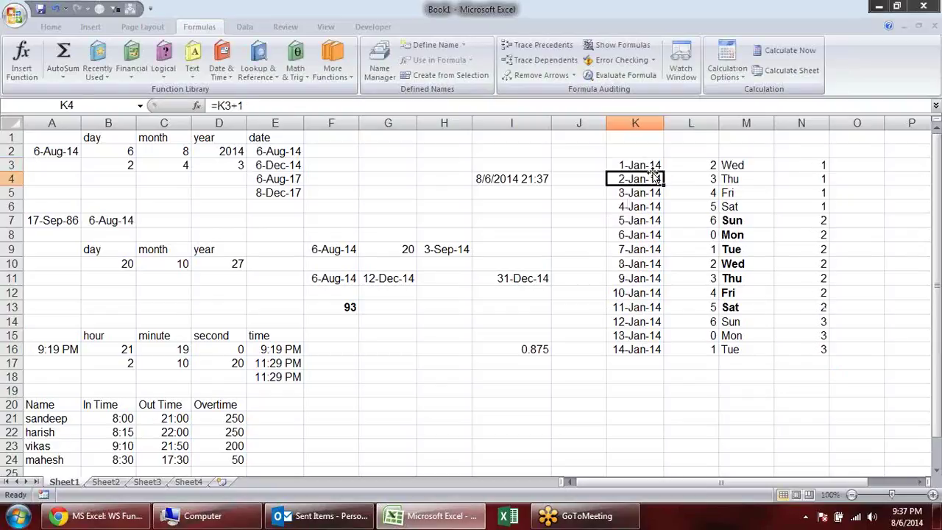
Step: Check the recalculated week numbers 1 through 3 in column N
{"action": "left_click", "coordinate": [812, 169]}
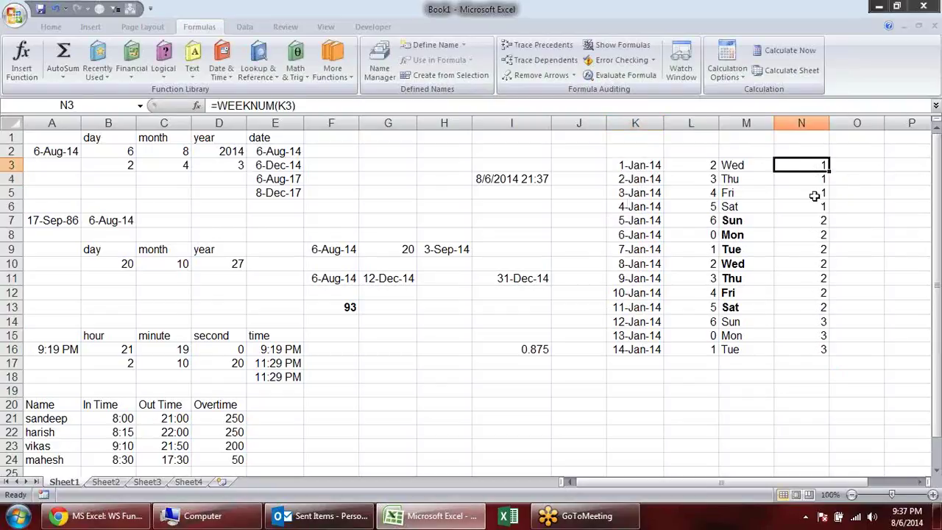
{"action": "left_click", "coordinate": [813, 236]}
{"action": "left_click", "coordinate": [818, 337]}
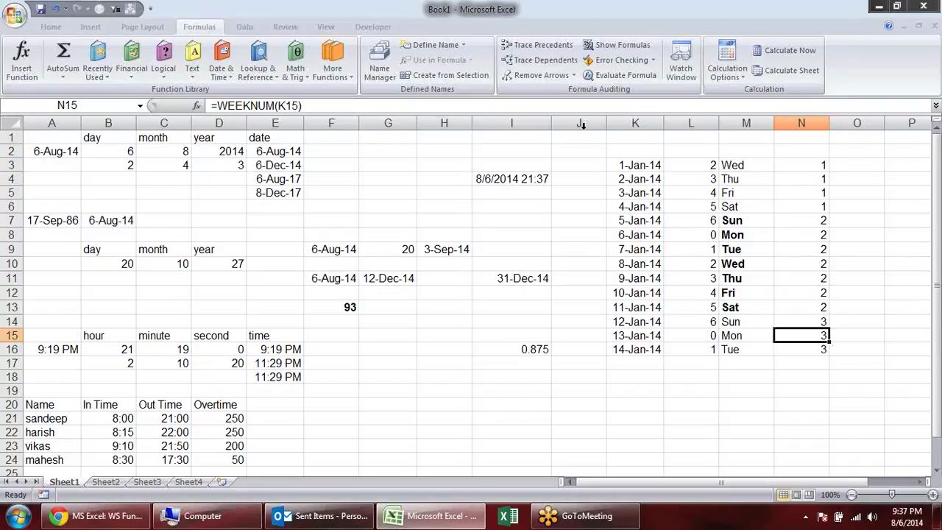
Step: Pick YEARFRAC from the Date & Time function list, then cancel it
{"action": "left_click", "coordinate": [229, 77]}
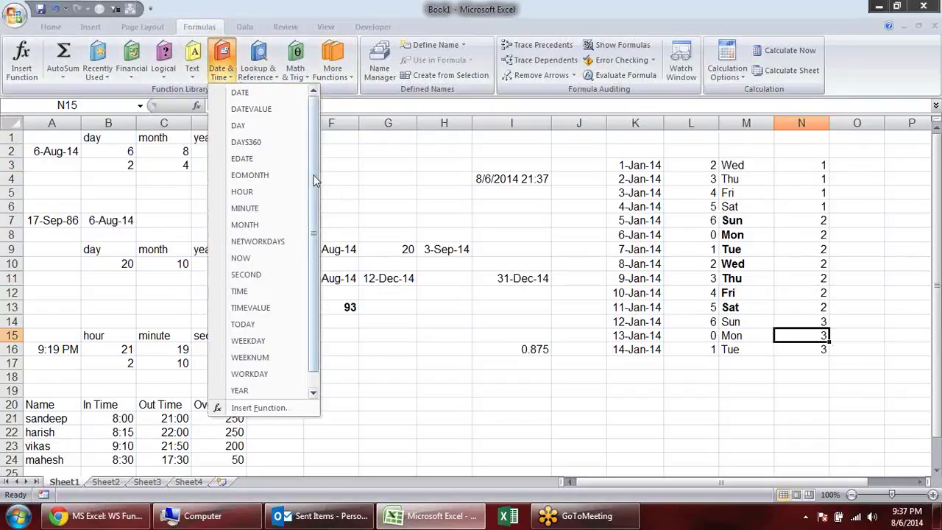
{"action": "scroll", "coordinate": [315, 226], "scroll_direction": "down", "scroll_amount": 1}
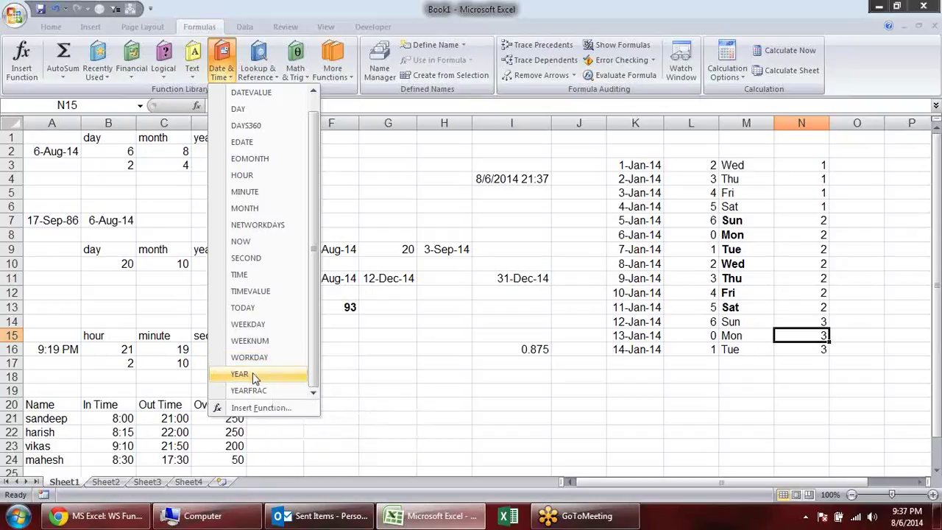
{"action": "mouse_move", "coordinate": [249, 390]}
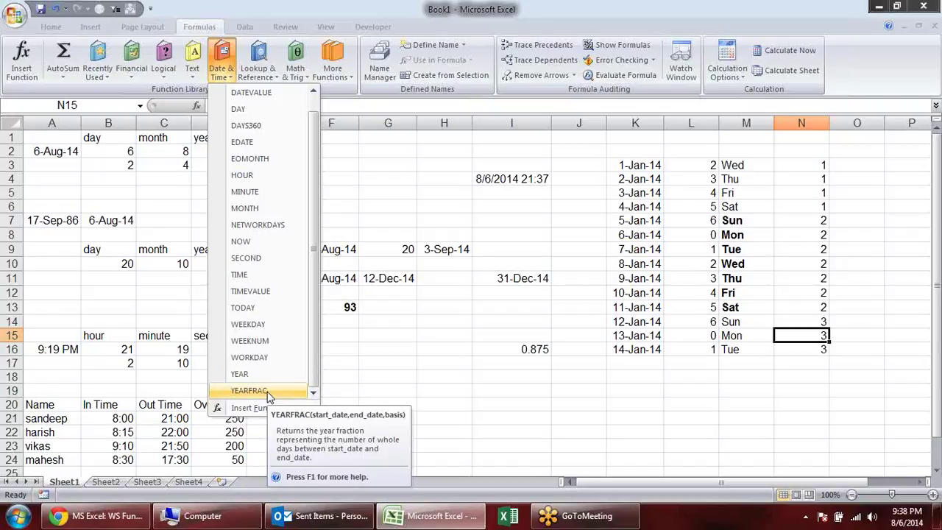
{"action": "left_click", "coordinate": [268, 392]}
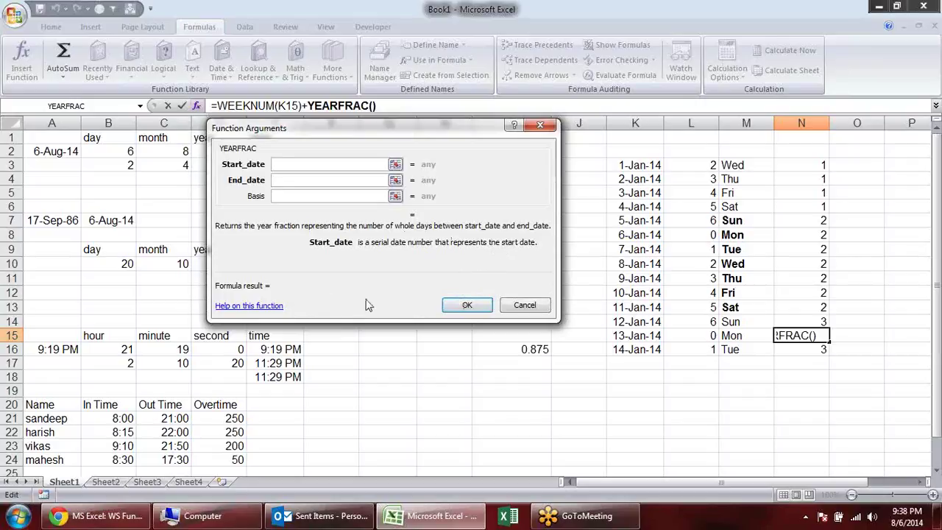
{"action": "left_click", "coordinate": [525, 304]}
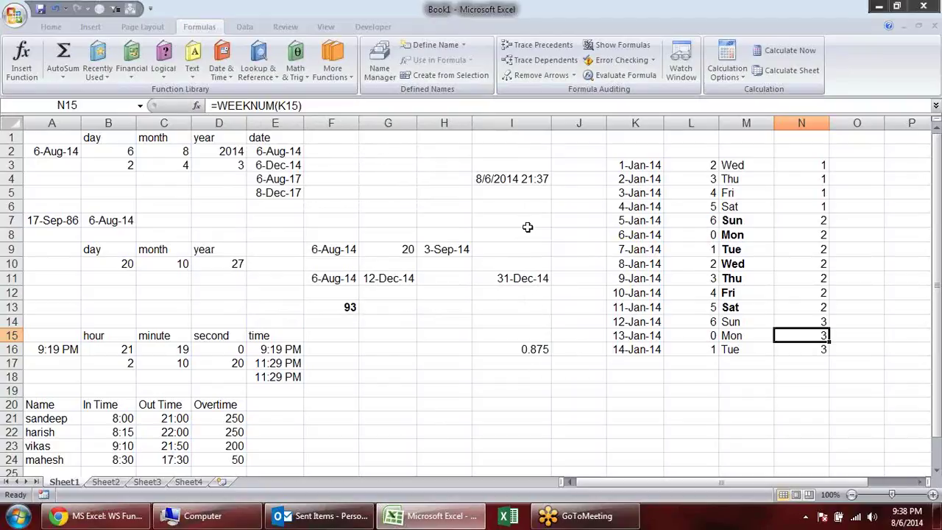
Step: Enter =YEARFRAC(K3,K12) in I7, giving 0.025
{"action": "left_click", "coordinate": [526, 225]}
{"action": "type", "text": "=year"}
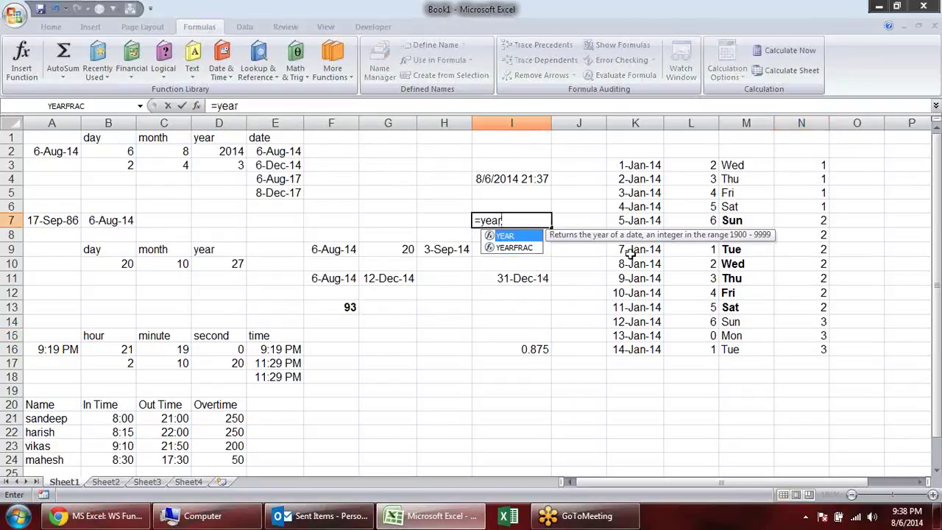
{"action": "key", "text": "Down"}
{"action": "key", "text": "Tab"}
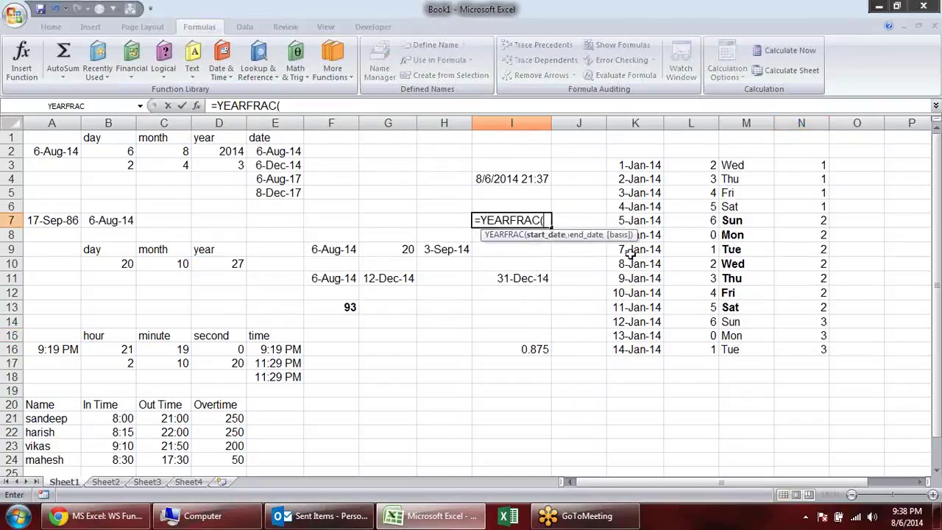
{"action": "left_click", "coordinate": [652, 166]}
{"action": "type", "text": ","}
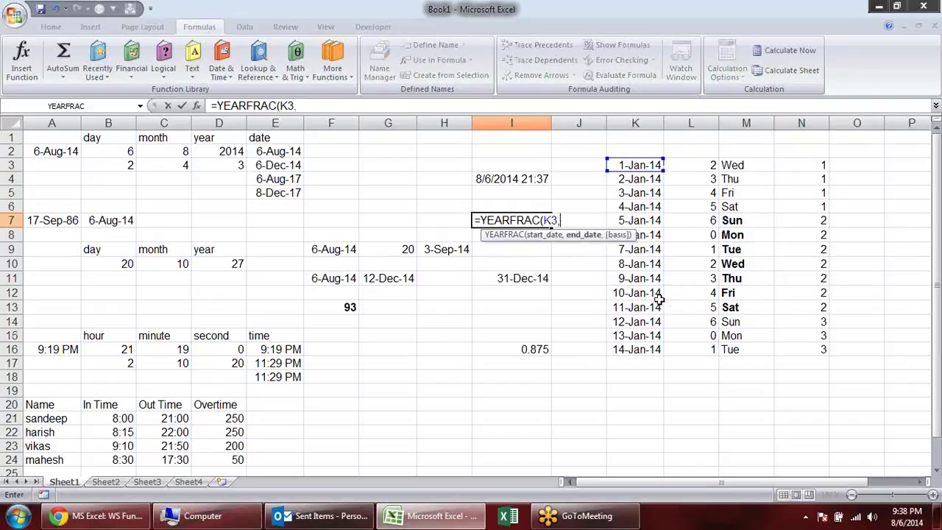
{"action": "left_click", "coordinate": [647, 295]}
{"action": "key", "text": "Return"}
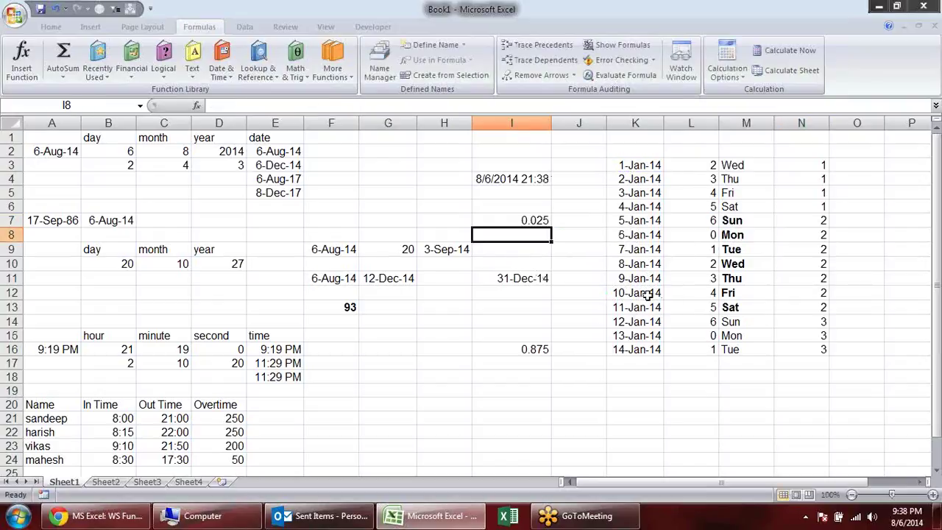
Step: Review the I7 YEARFRAC arguments and its Help page, then close both
{"action": "key", "text": "Up"}
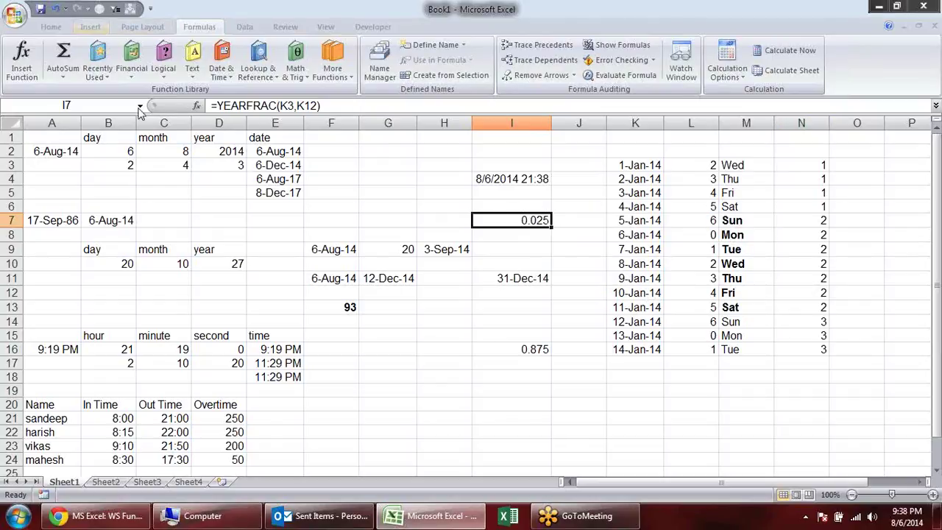
{"action": "left_click", "coordinate": [196, 105]}
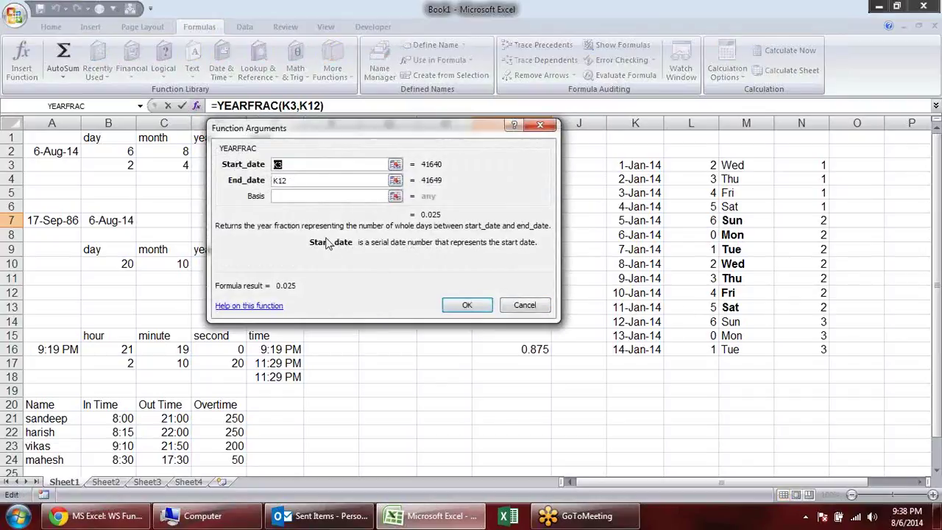
{"action": "left_click", "coordinate": [267, 306]}
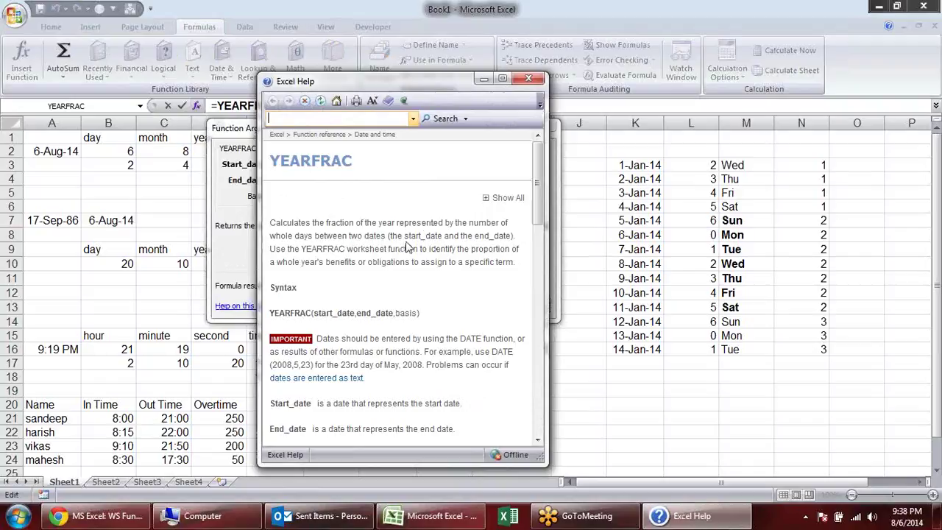
{"action": "left_click", "coordinate": [536, 202]}
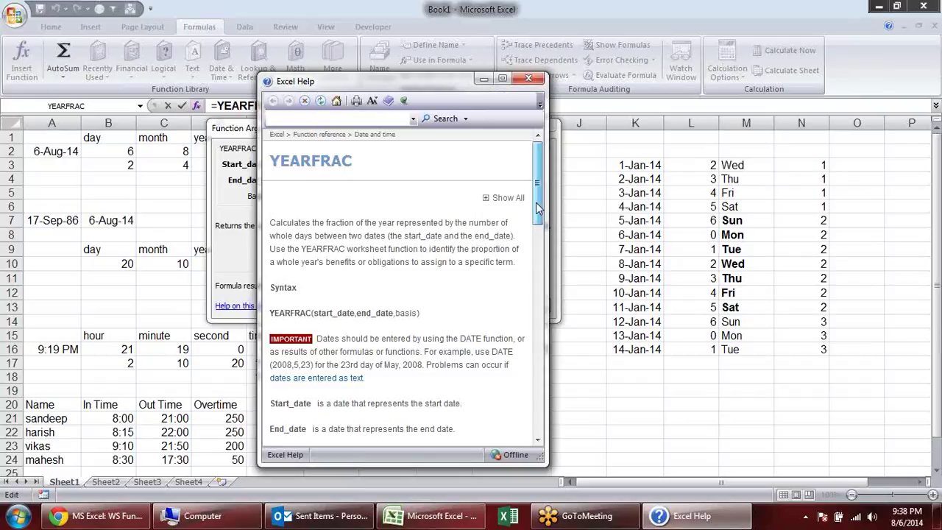
{"action": "left_click", "coordinate": [528, 78]}
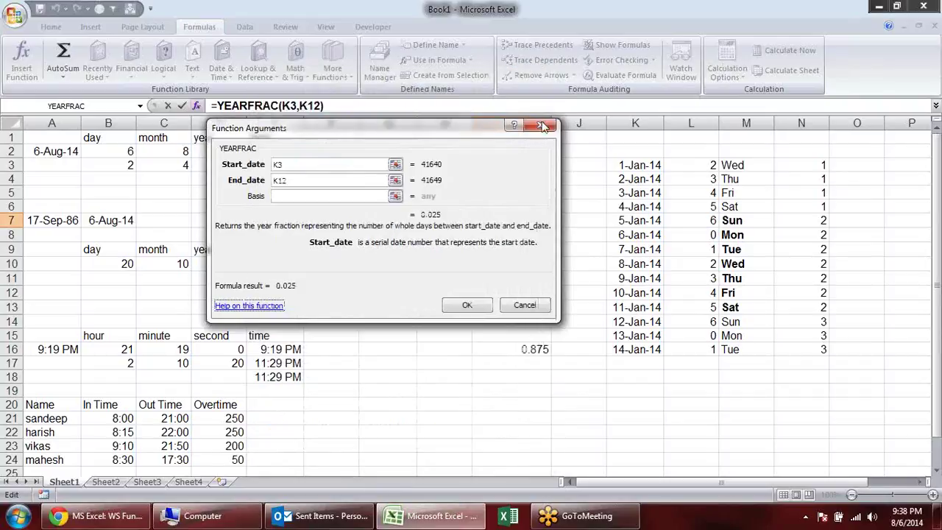
{"action": "left_click", "coordinate": [542, 127]}
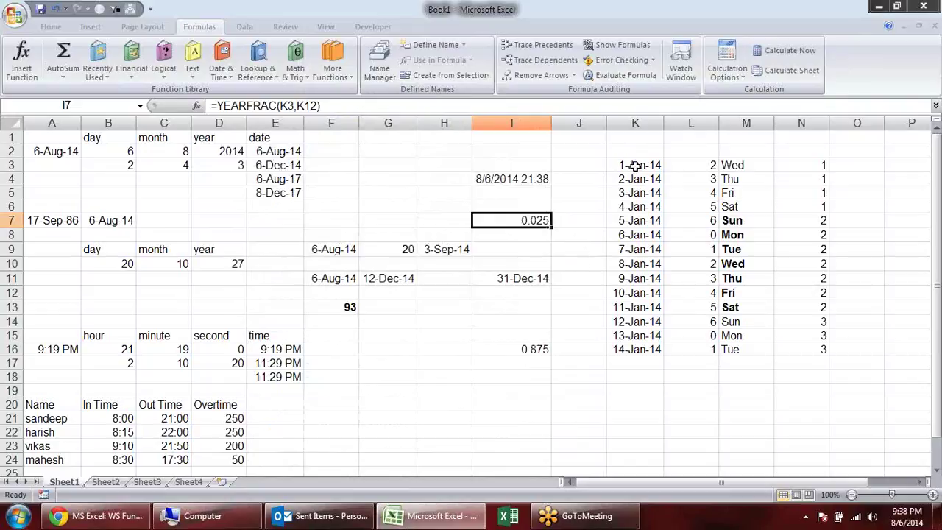
{"action": "double_click", "coordinate": [520, 220]}
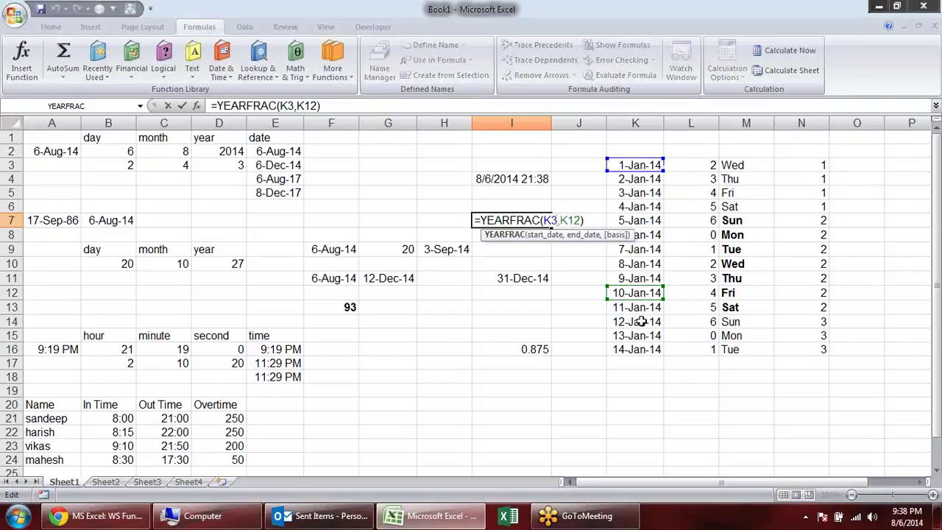
{"action": "left_click_drag", "start_coordinate": [640, 300], "coordinate": [640, 376]}
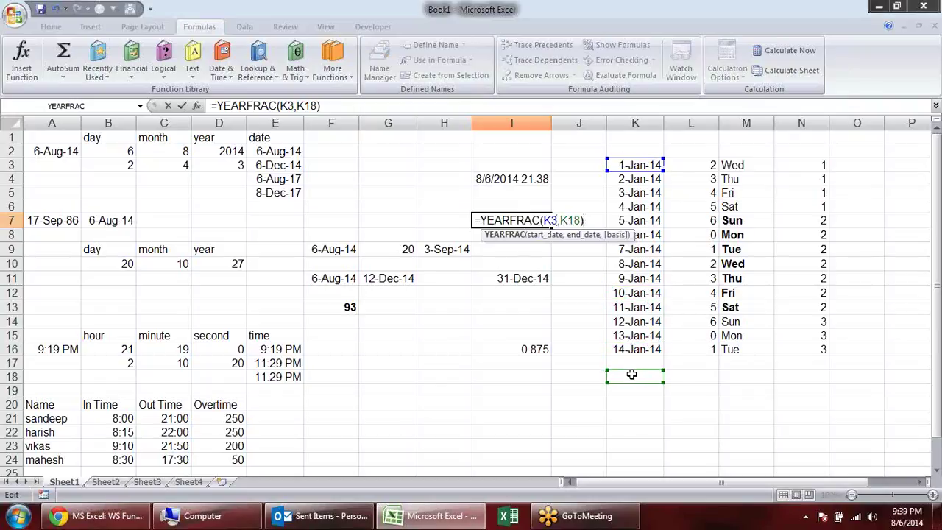
{"action": "left_click", "coordinate": [631, 374]}
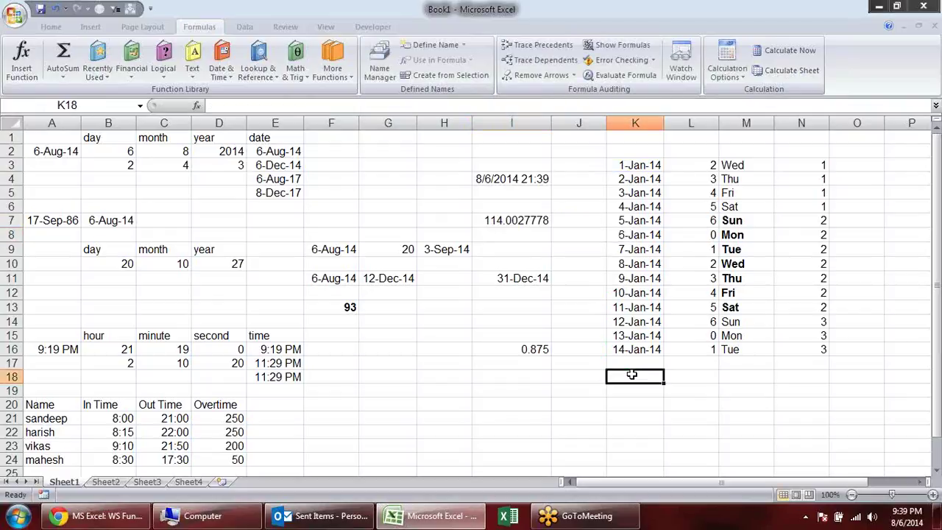
{"action": "type", "text": "31-dec-14"}
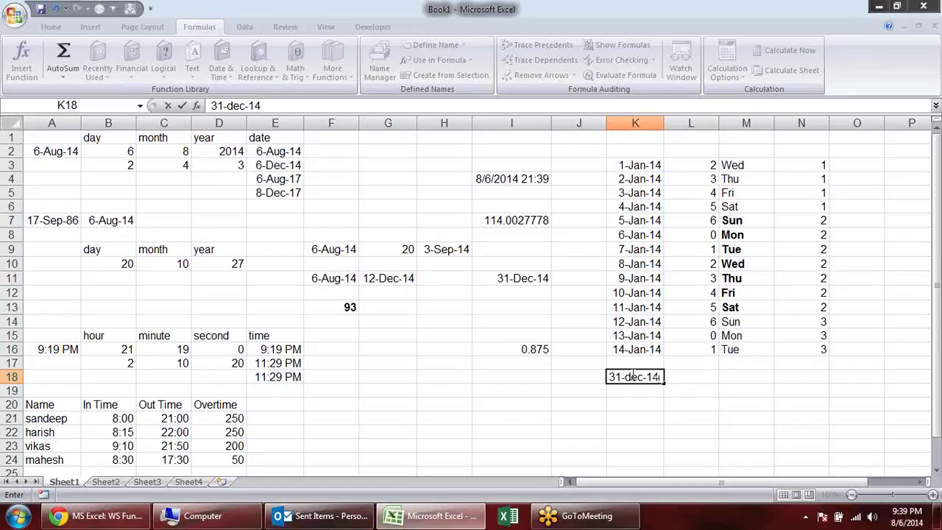
{"action": "key", "text": "Return"}
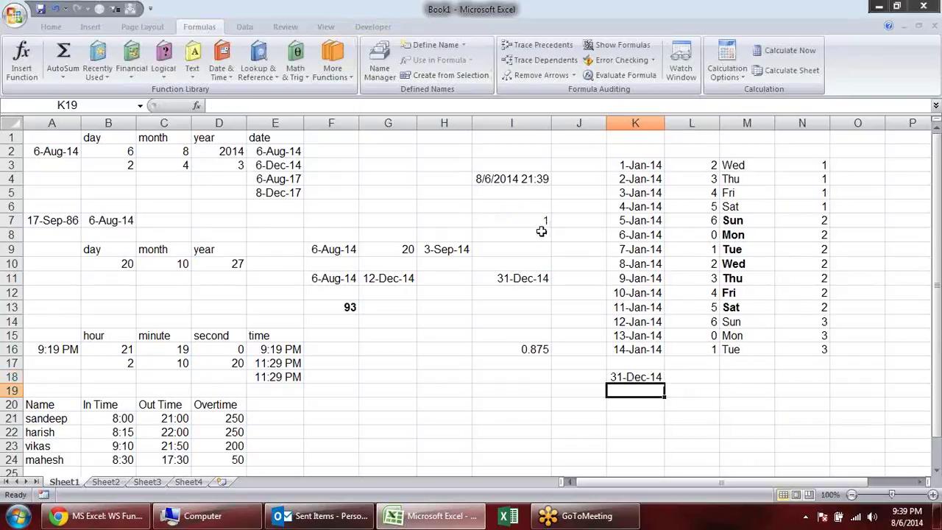
{"action": "left_click", "coordinate": [541, 227]}
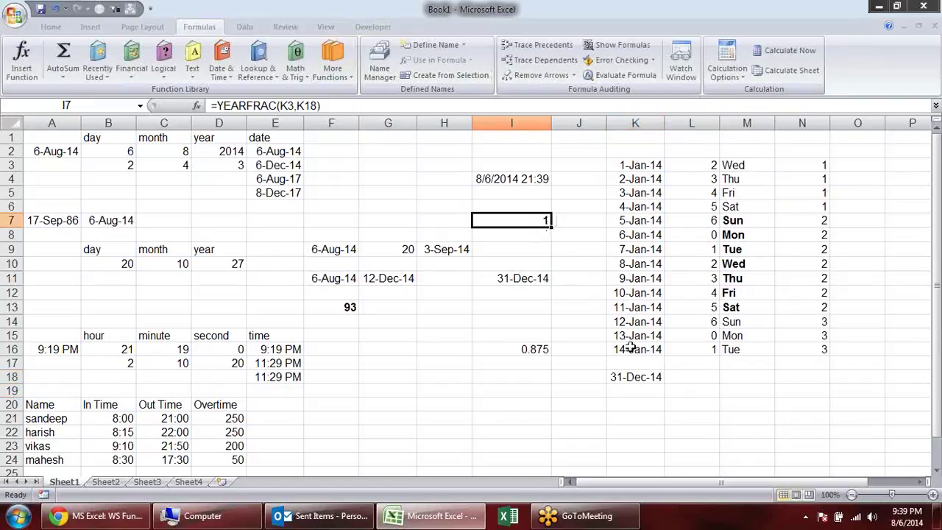
{"action": "double_click", "coordinate": [637, 377]}
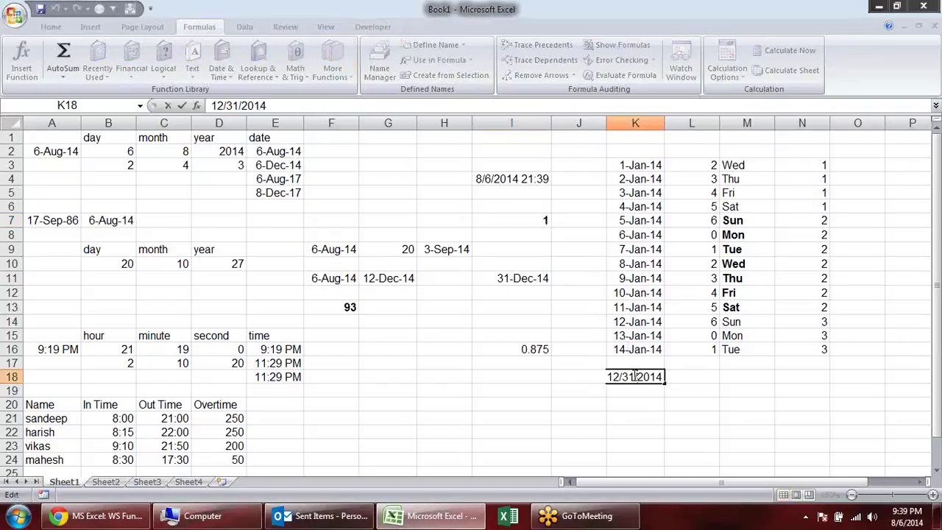
{"action": "left_click_drag", "start_coordinate": [621, 377], "coordinate": [609, 377]}
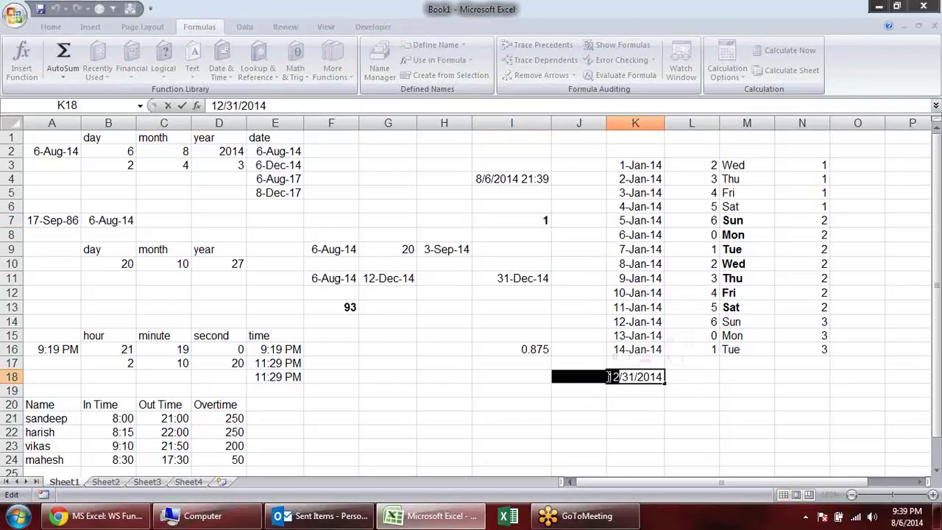
{"action": "type", "text": "7"}
{"action": "key", "text": "Return"}
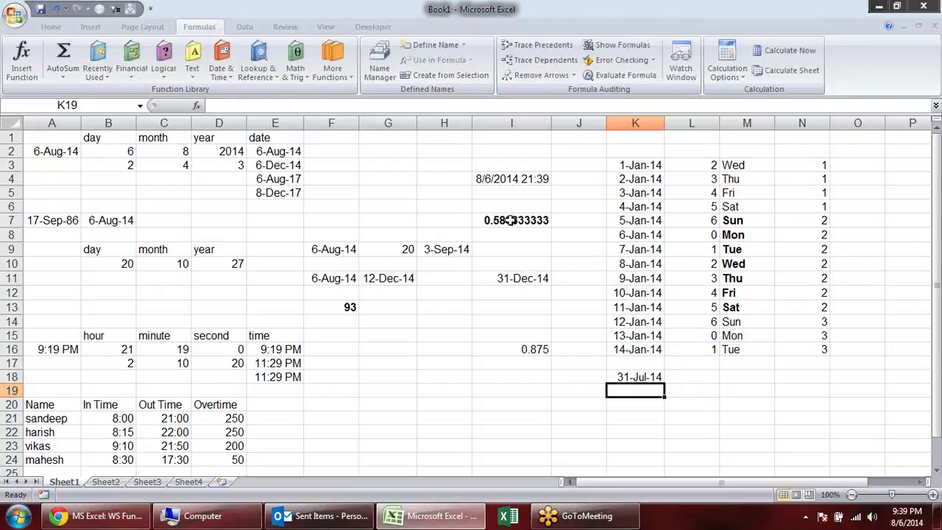
{"action": "left_click", "coordinate": [511, 220]}
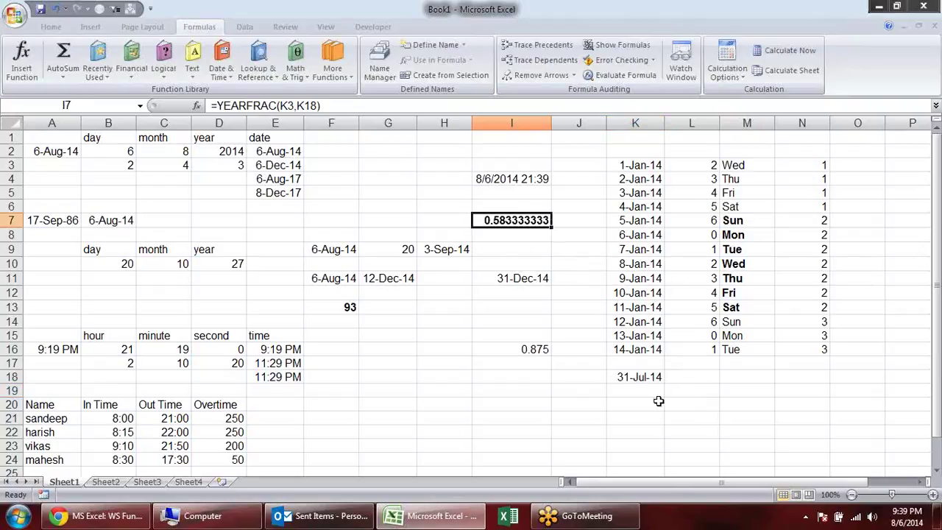
{"action": "double_click", "coordinate": [639, 376]}
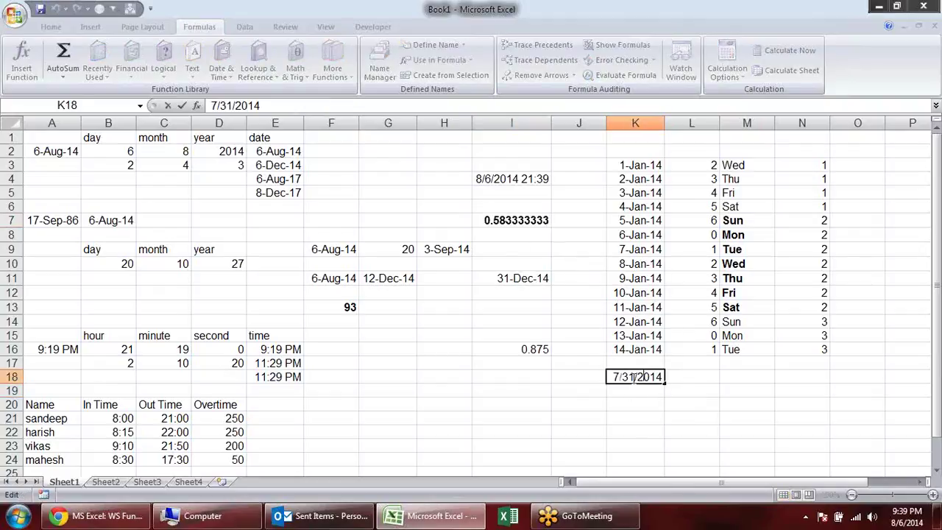
{"action": "left_click", "coordinate": [617, 375]}
{"action": "key", "text": "BackSpace"}
{"action": "type", "text": "6"}
{"action": "key", "text": "Return"}
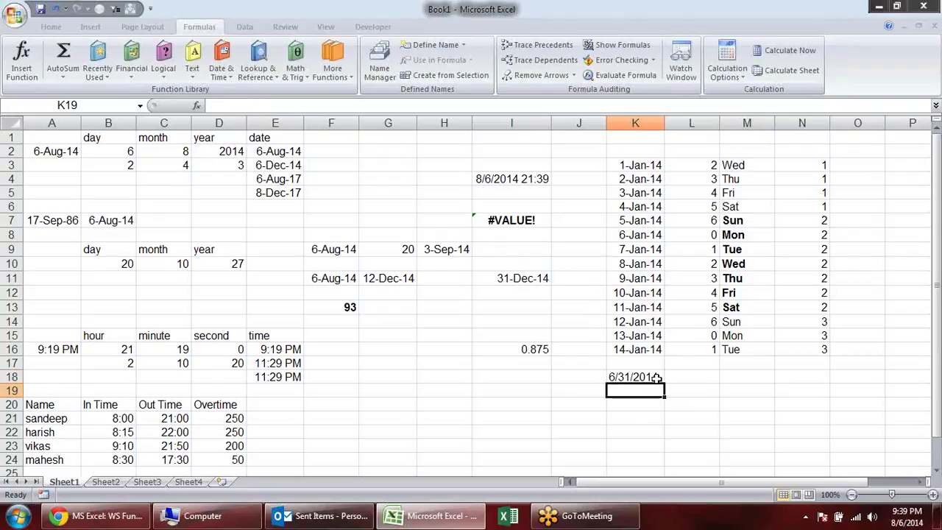
{"action": "double_click", "coordinate": [629, 376]}
{"action": "double_click", "coordinate": [629, 377]}
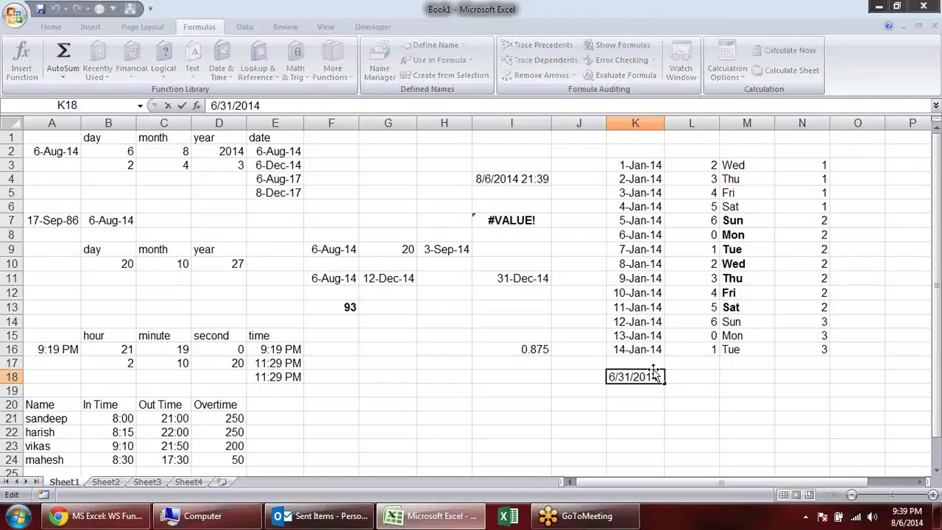
{"action": "key", "text": "BackSpace"}
{"action": "type", "text": "0"}
{"action": "key", "text": "Return"}
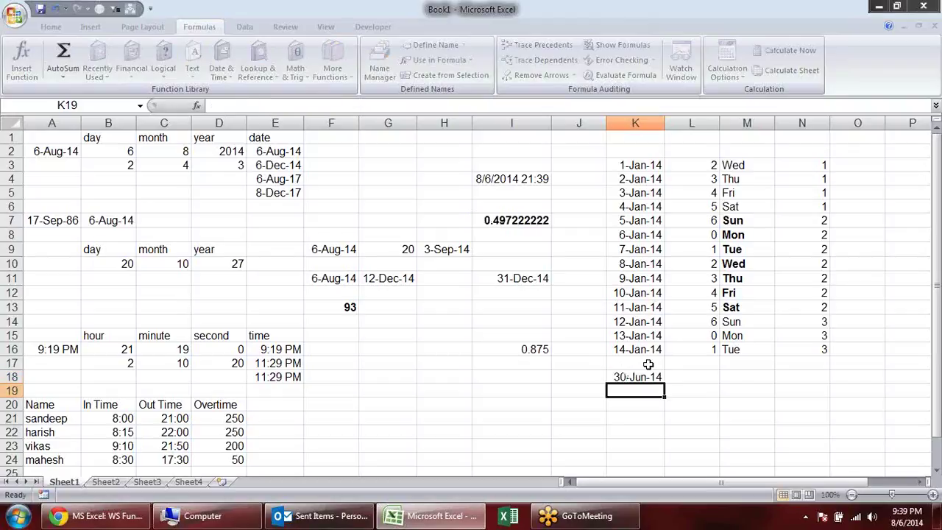
{"action": "left_click", "coordinate": [518, 220]}
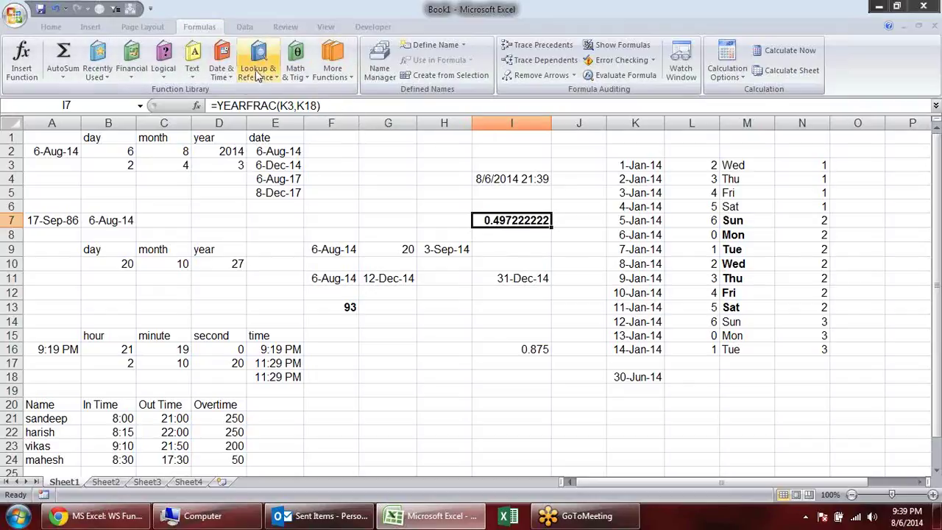
{"action": "left_click", "coordinate": [220, 69]}
{"action": "mouse_move", "coordinate": [313, 155]}
{"action": "left_mouse_down"}
{"action": "mouse_move", "coordinate": [317, 248]}
{"action": "mouse_move", "coordinate": [314, 131]}
{"action": "left_mouse_up"}
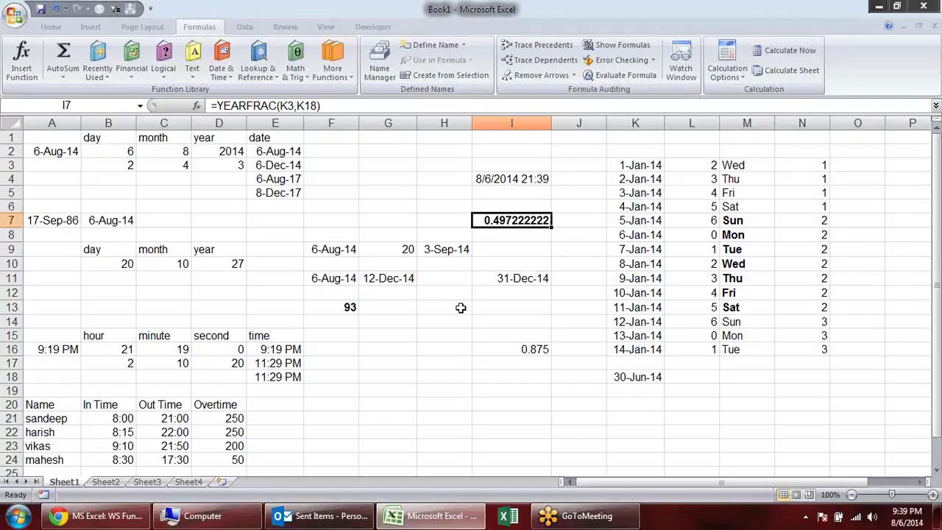
{"action": "left_click", "coordinate": [340, 321]}
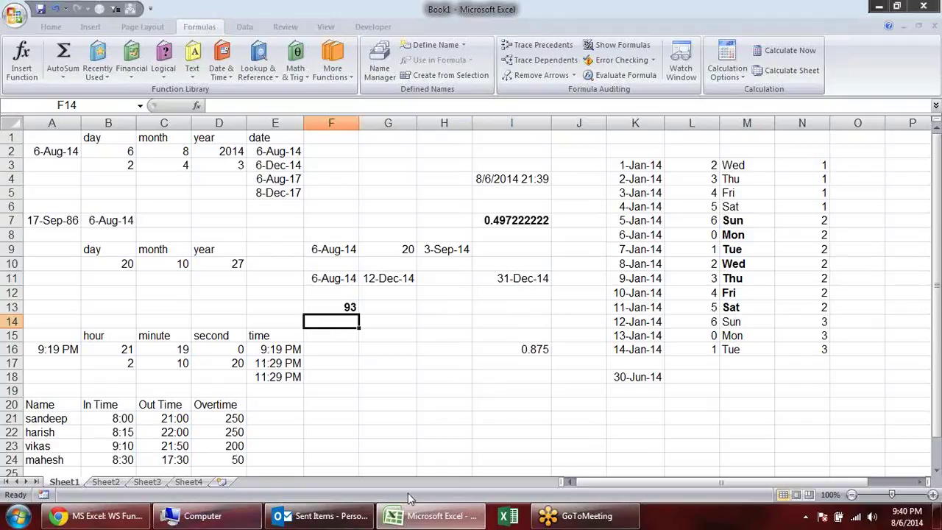
Step: Open Google in Chrome and search 'how to find second saturday in excel'
{"action": "left_click", "coordinate": [87, 521]}
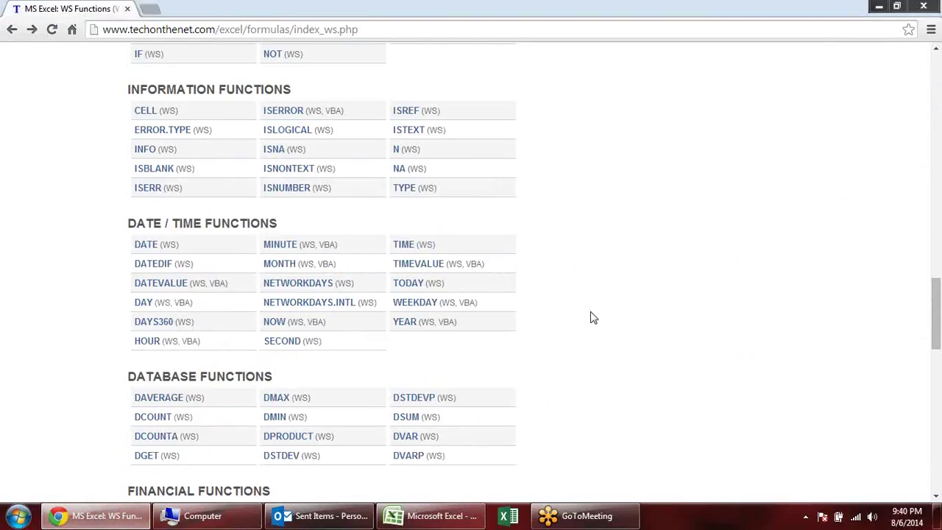
{"action": "left_click", "coordinate": [169, 29]}
{"action": "type", "text": "google.co.in"}
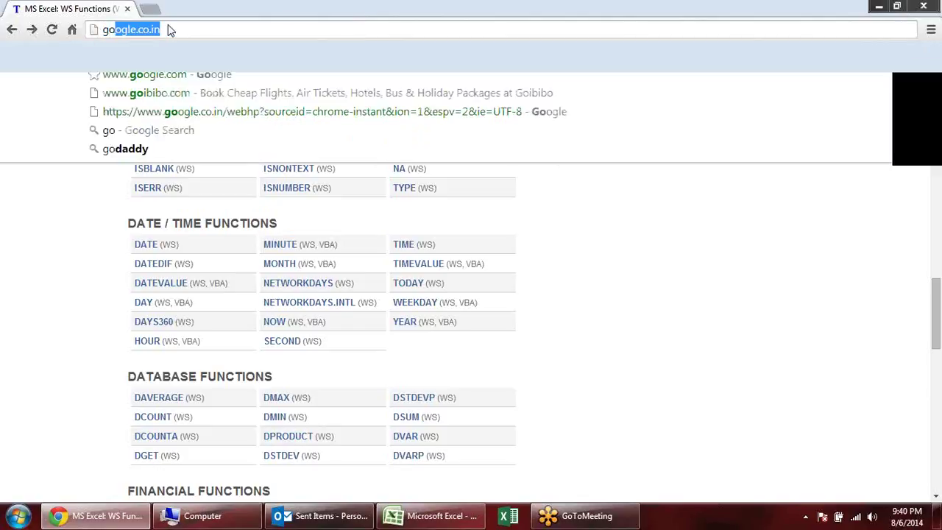
{"action": "key", "text": "Return"}
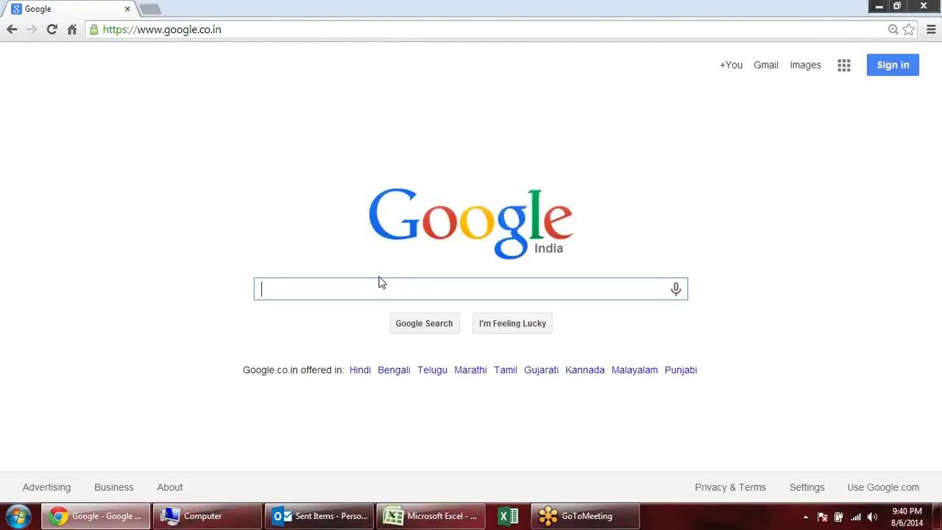
{"action": "type", "text": "second"}
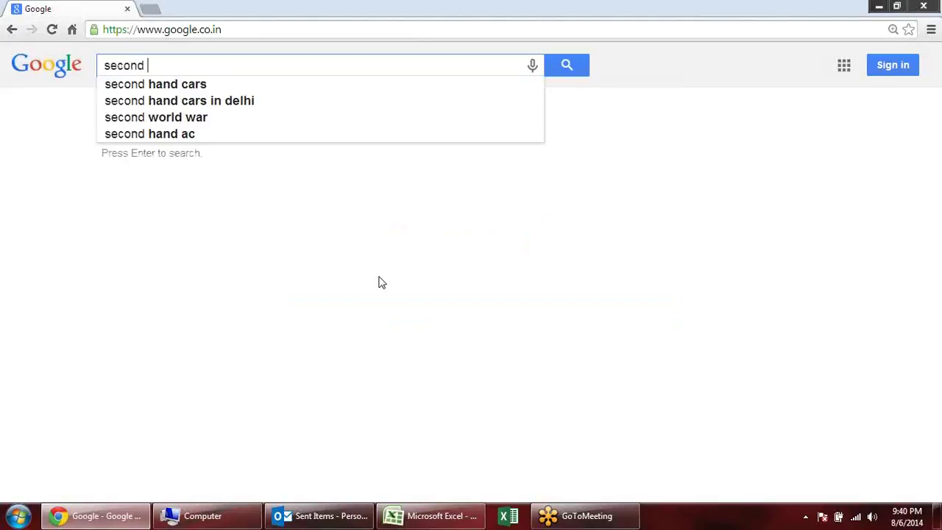
{"action": "type", "text": " sa"}
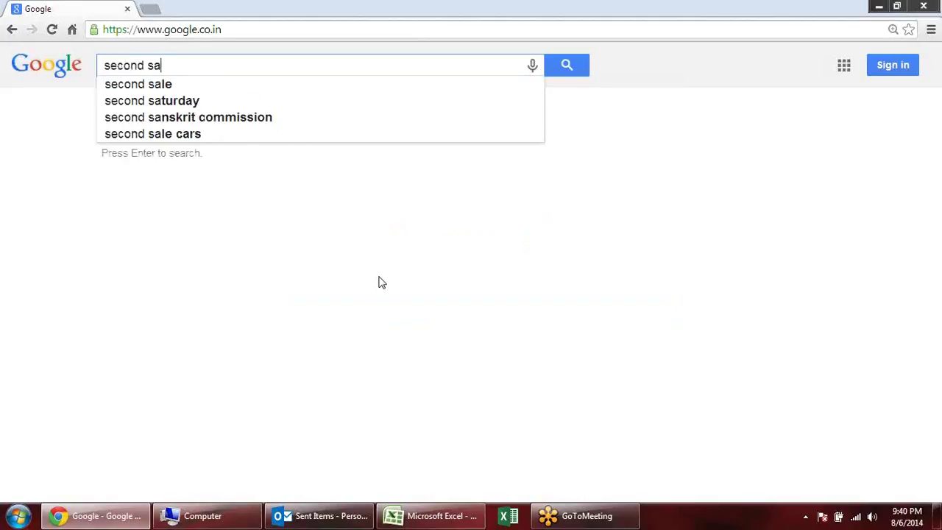
{"action": "type", "text": "turday i"}
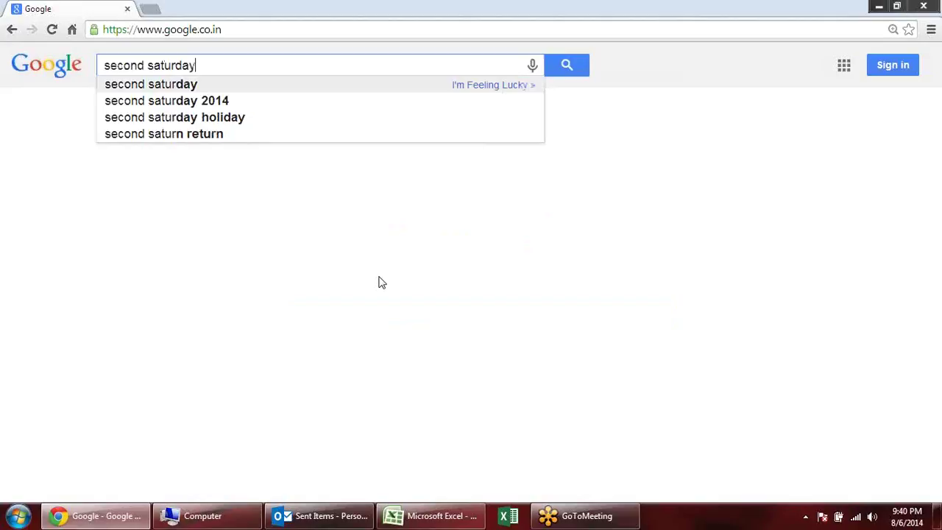
{"action": "type", "text": "n"}
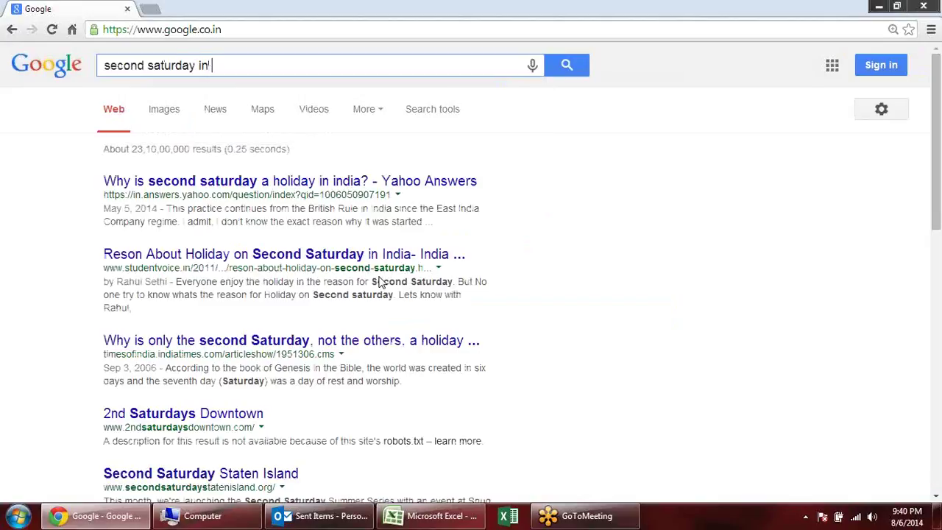
{"action": "type", "text": " excel"}
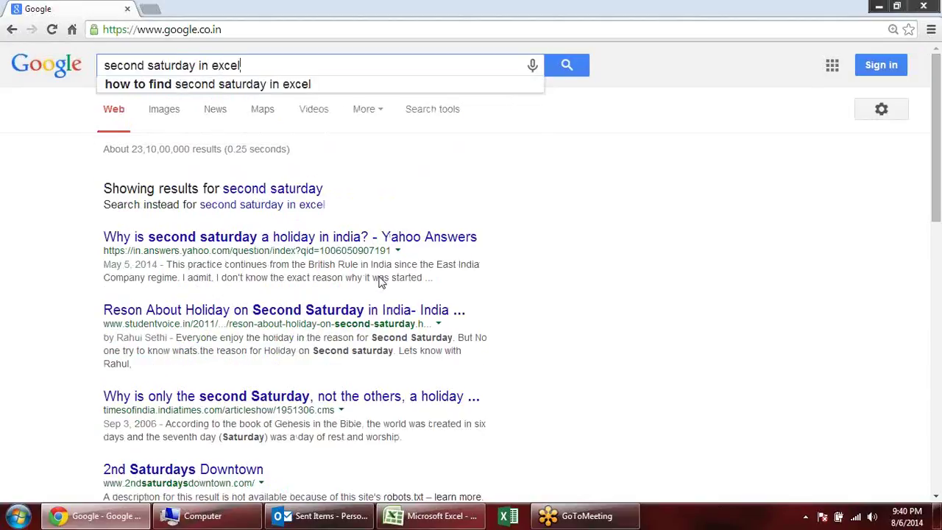
{"action": "key", "text": "Down"}
{"action": "key", "text": "Return"}
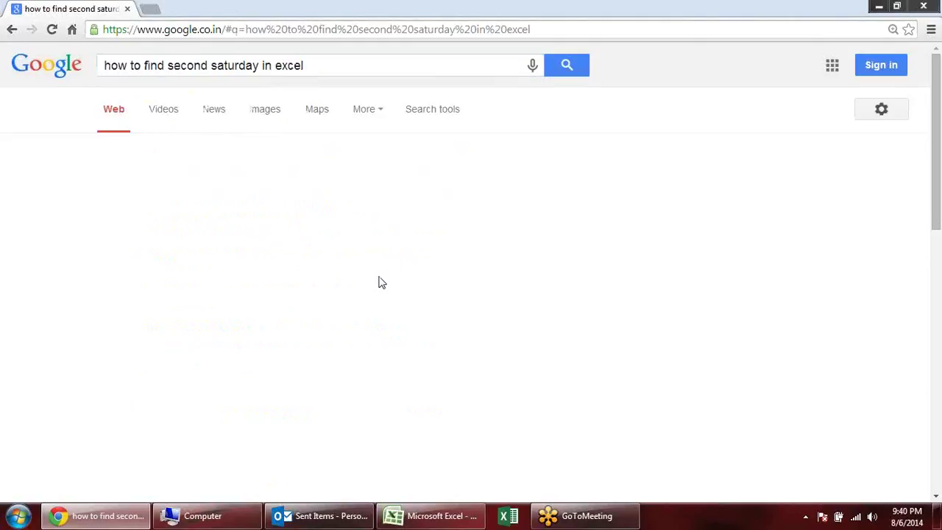
Step: Open the Super User result on the 2nd Monday of a month and scroll through the answer
{"action": "left_click", "coordinate": [209, 184]}
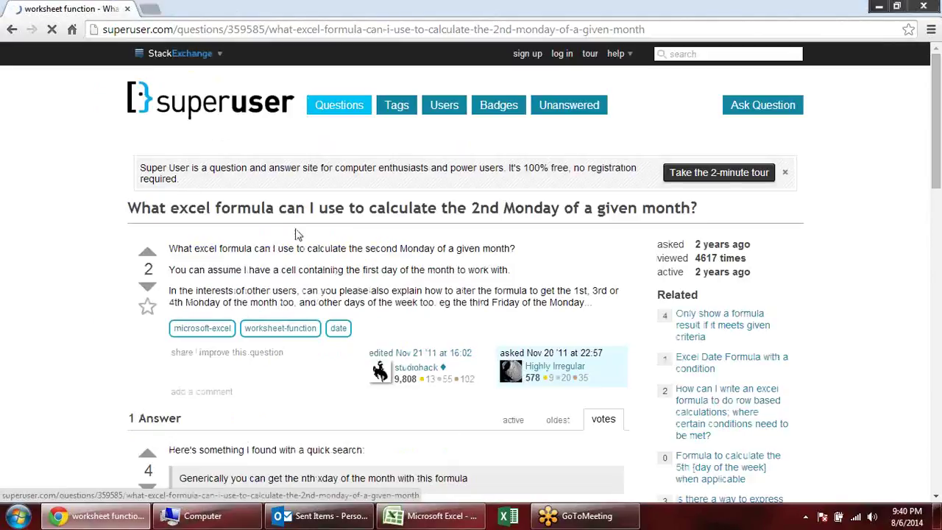
{"action": "scroll", "coordinate": [300, 234], "scroll_direction": "down", "scroll_amount": 3}
{"action": "scroll", "coordinate": [351, 206], "scroll_direction": "down", "scroll_amount": 2}
{"action": "scroll", "coordinate": [351, 202], "scroll_direction": "up", "scroll_amount": 1}
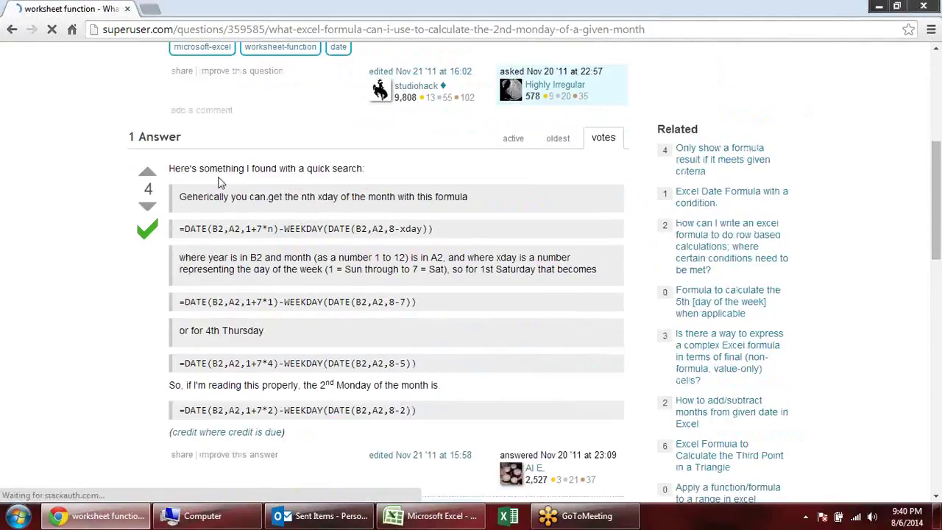
{"action": "scroll", "coordinate": [352, 194], "scroll_direction": "down", "scroll_amount": 1}
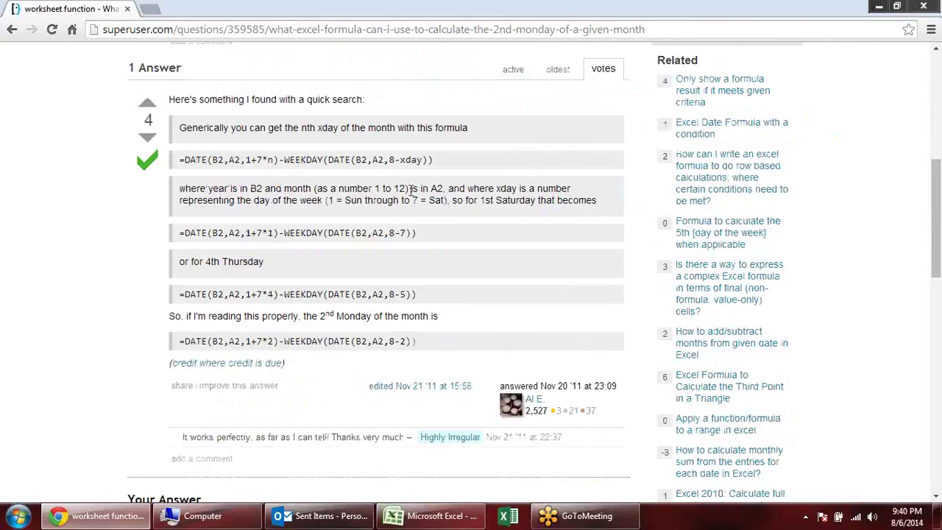
{"action": "scroll", "coordinate": [357, 164], "scroll_direction": "up", "scroll_amount": 1}
{"action": "scroll", "coordinate": [358, 164], "scroll_direction": "up", "scroll_amount": 2}
{"action": "scroll", "coordinate": [358, 164], "scroll_direction": "down", "scroll_amount": 3}
{"action": "scroll", "coordinate": [439, 239], "scroll_direction": "down", "scroll_amount": 2}
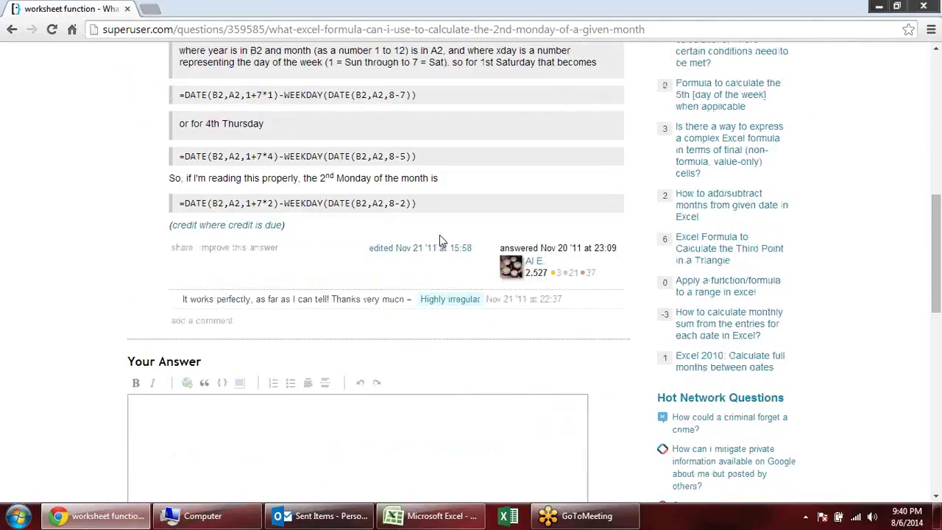
{"action": "scroll", "coordinate": [439, 234], "scroll_direction": "down", "scroll_amount": 1}
Step: Highlight the formula =DATE(B2,A2,1+7*n)-WEEKDAY(DATE(B2,A2,8-xday)) to read it
{"action": "mouse_move", "coordinate": [434, 143]}
{"action": "left_mouse_down"}
{"action": "mouse_move", "coordinate": [324, 154]}
{"action": "mouse_move", "coordinate": [185, 135]}
{"action": "left_mouse_up"}
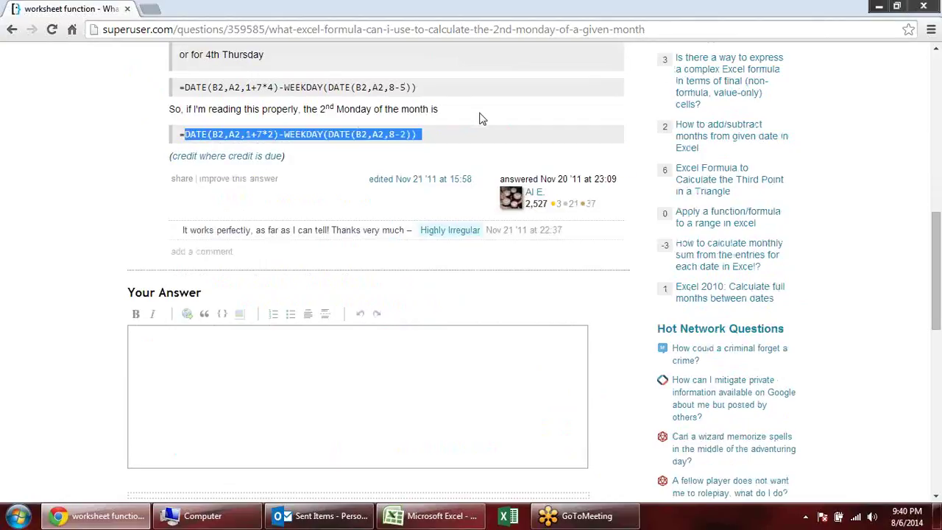
{"action": "scroll", "coordinate": [479, 118], "scroll_direction": "up", "scroll_amount": 1}
{"action": "left_click", "coordinate": [477, 150]}
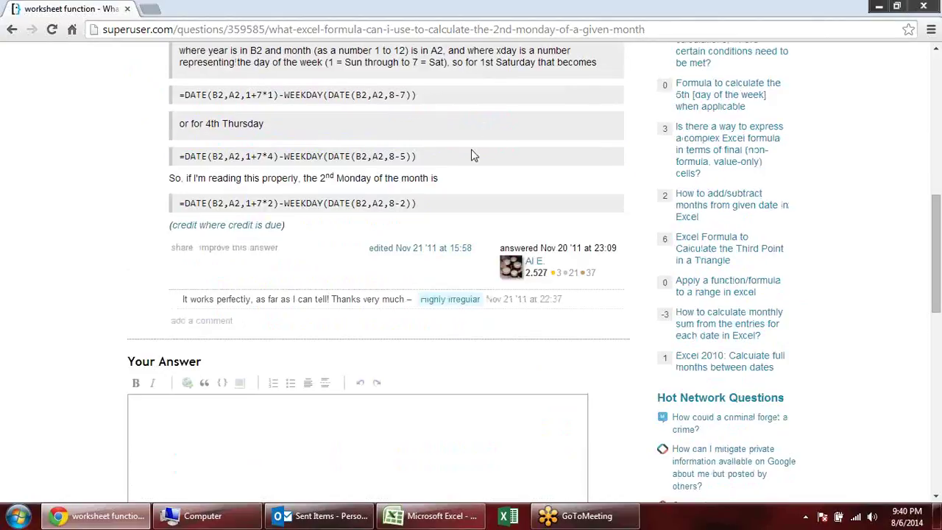
{"action": "scroll", "coordinate": [474, 151], "scroll_direction": "up", "scroll_amount": 1}
{"action": "scroll", "coordinate": [465, 164], "scroll_direction": "up", "scroll_amount": 1}
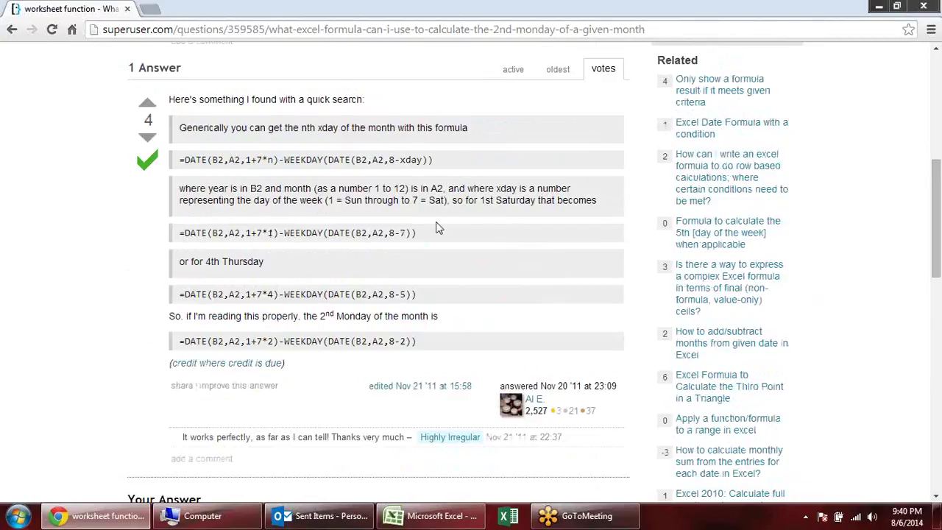
{"action": "left_click_drag", "start_coordinate": [186, 159], "coordinate": [445, 161]}
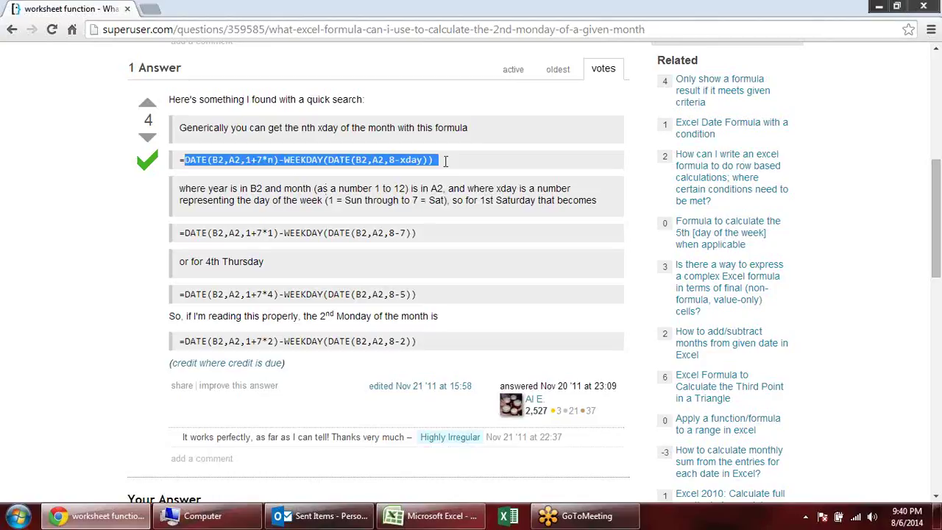
{"action": "left_click", "coordinate": [445, 167]}
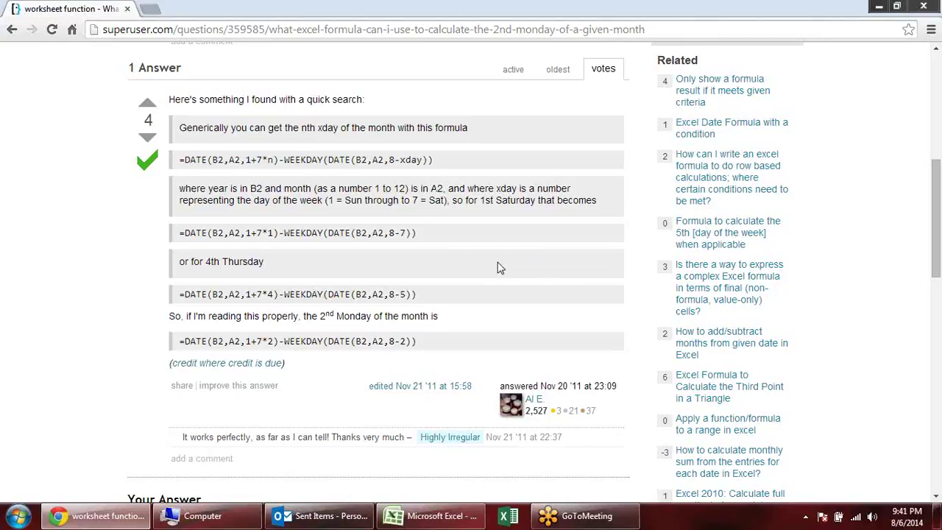
{"action": "scroll", "coordinate": [497, 268], "scroll_direction": "down", "scroll_amount": 1}
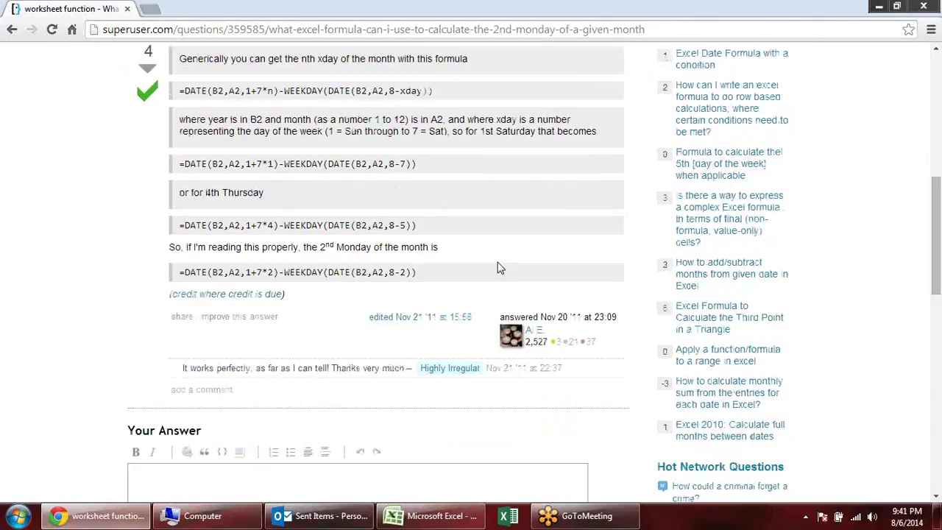
Step: Back in the workbook, enter today's date, 8/6/2014, in G21
{"action": "left_click", "coordinate": [879, 7]}
{"action": "left_click", "coordinate": [406, 333]}
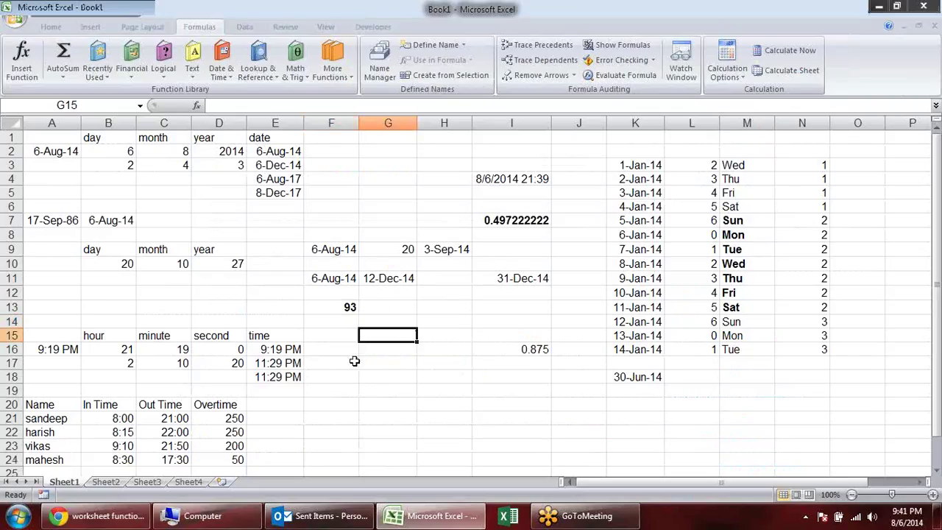
{"action": "scroll", "coordinate": [423, 351], "scroll_direction": "down", "scroll_amount": 2}
{"action": "scroll", "coordinate": [441, 348], "scroll_direction": "up", "scroll_amount": 1}
{"action": "scroll", "coordinate": [444, 342], "scroll_direction": "down", "scroll_amount": 1}
{"action": "scroll", "coordinate": [443, 340], "scroll_direction": "down", "scroll_amount": 2}
{"action": "left_click", "coordinate": [387, 247]}
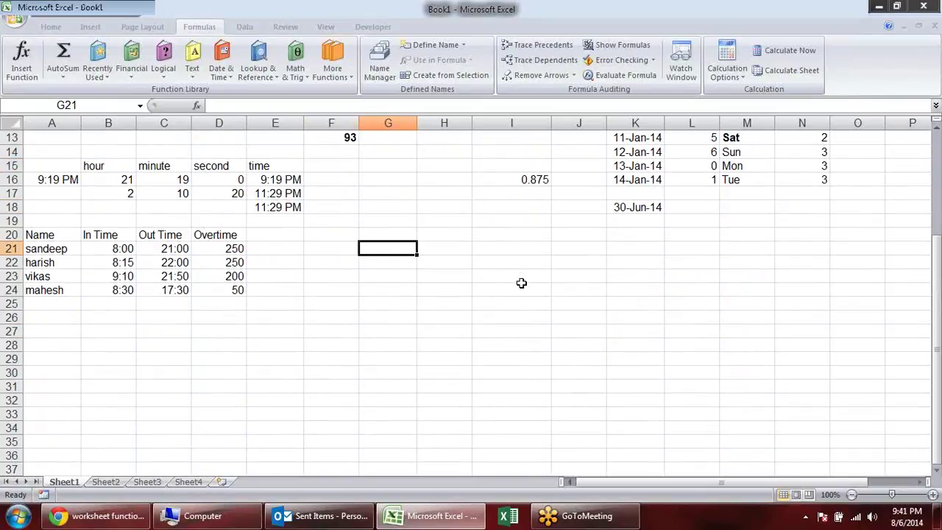
{"action": "key", "text": "ctrl+semicolon"}
{"action": "key", "text": "Return"}
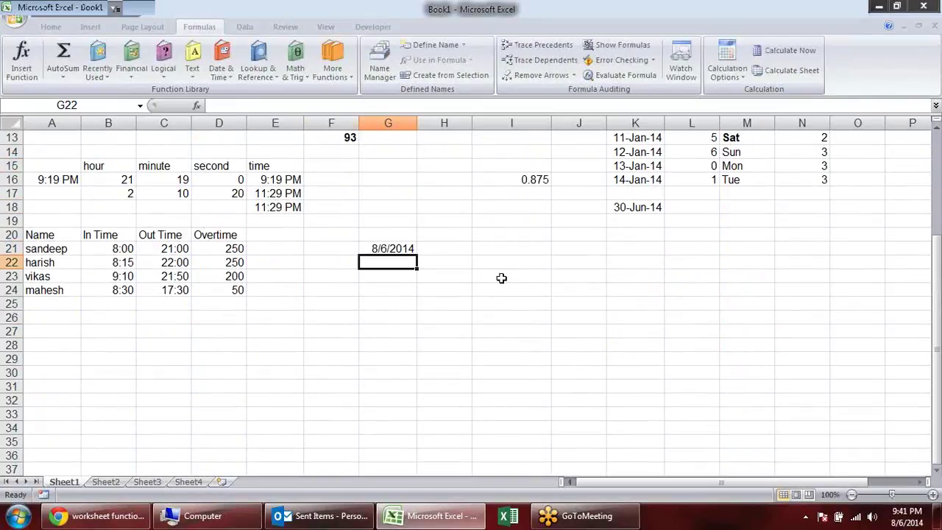
Step: Start an EOMONTH formula in H21, then abandon the broken entry
{"action": "key", "text": "Up"}
{"action": "key", "text": "Right"}
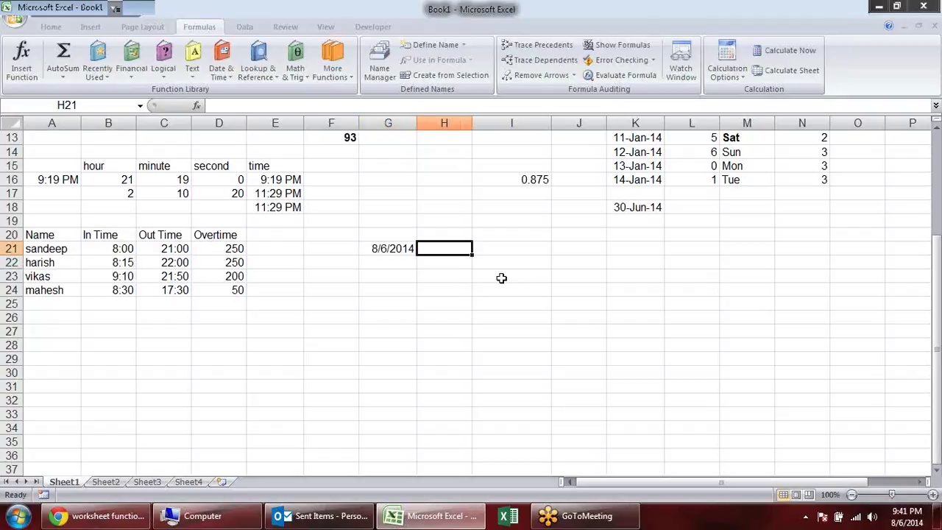
{"action": "type", "text": "="}
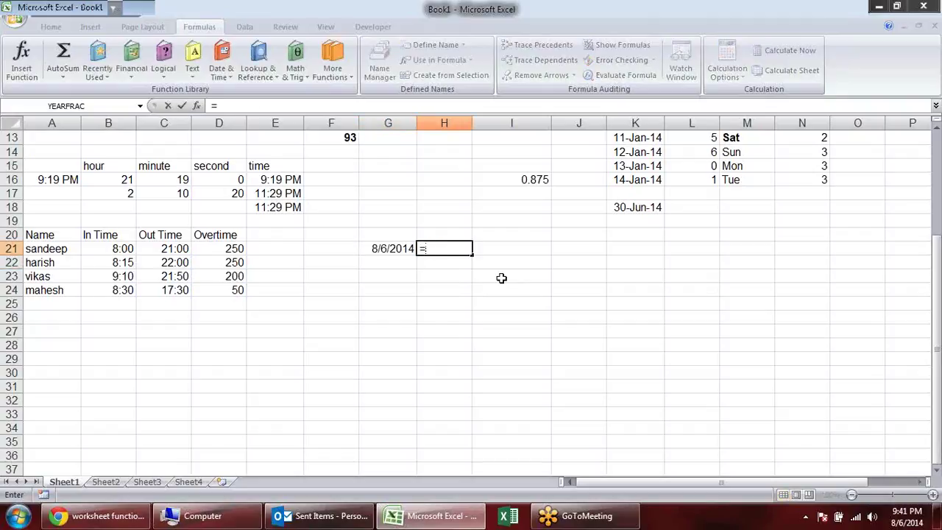
{"action": "key", "text": "Left"}
{"action": "key", "text": "BackSpace"}
{"action": "key", "text": "BackSpace"}
{"action": "key", "text": "BackSpace"}
{"action": "type", "text": "eo"}
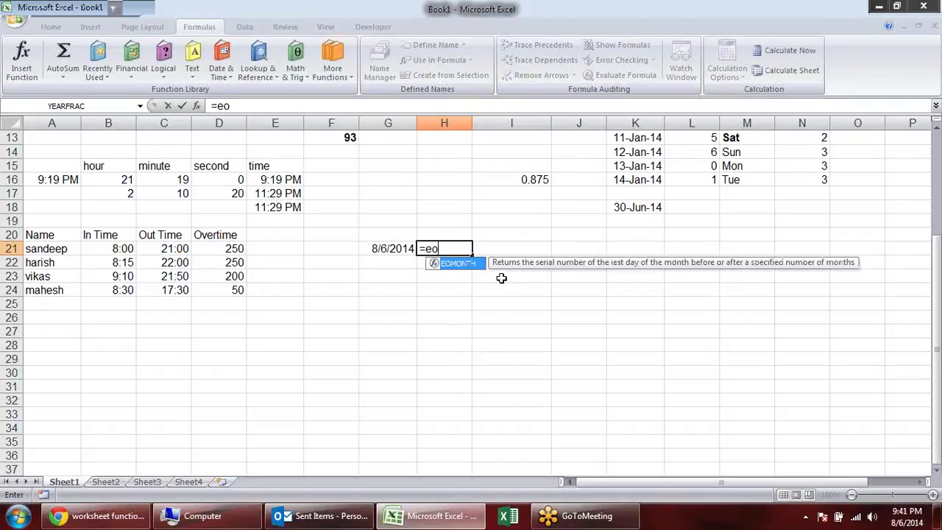
{"action": "key", "text": "Tab"}
{"action": "key", "text": "Left"}
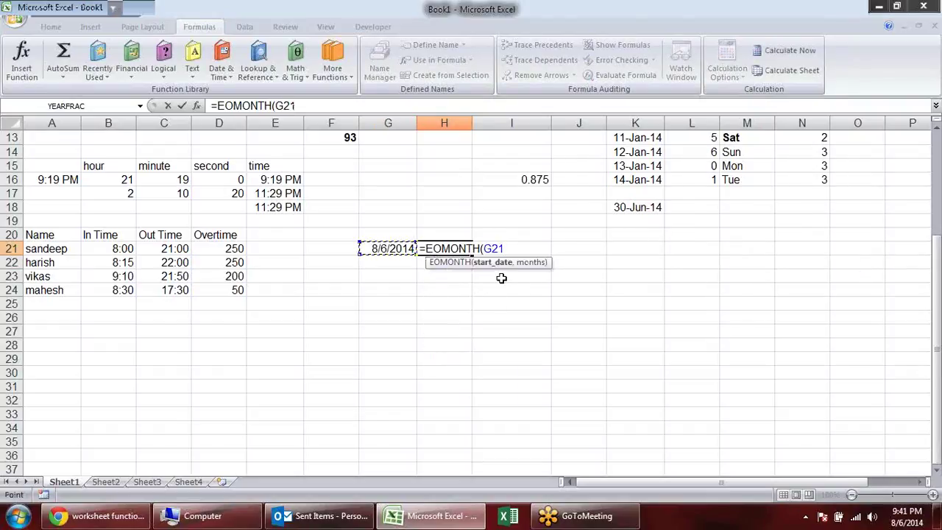
{"action": "type", "text": ":G210"}
{"action": "key", "text": "Return"}
{"action": "key", "text": "Return"}
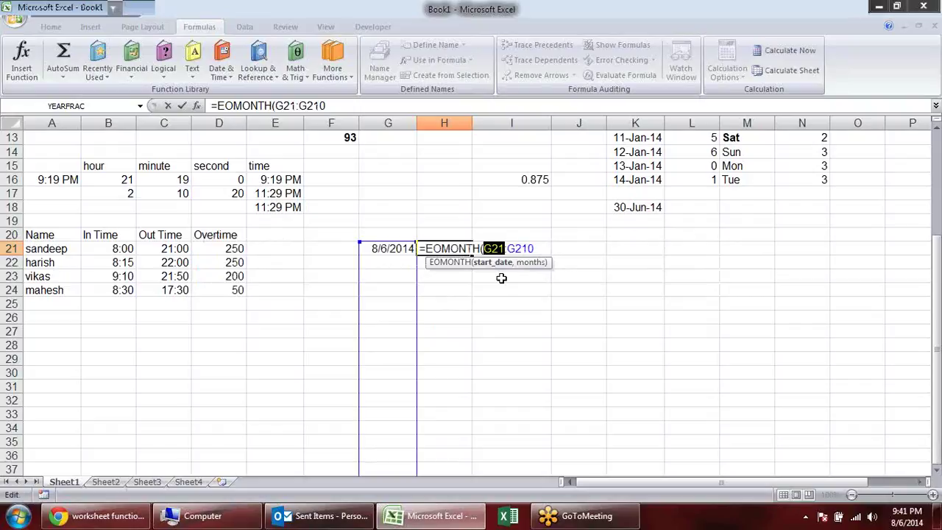
{"action": "left_click", "coordinate": [381, 250]}
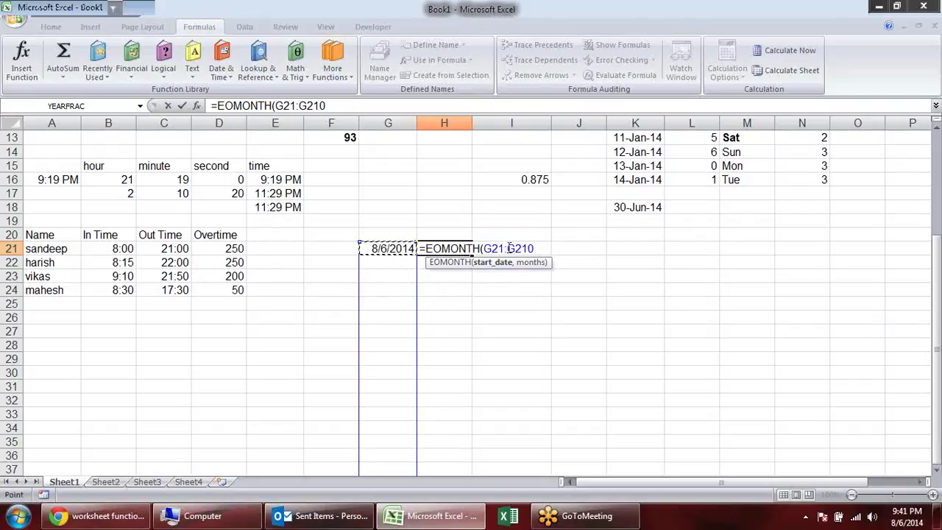
{"action": "key", "text": "Escape"}
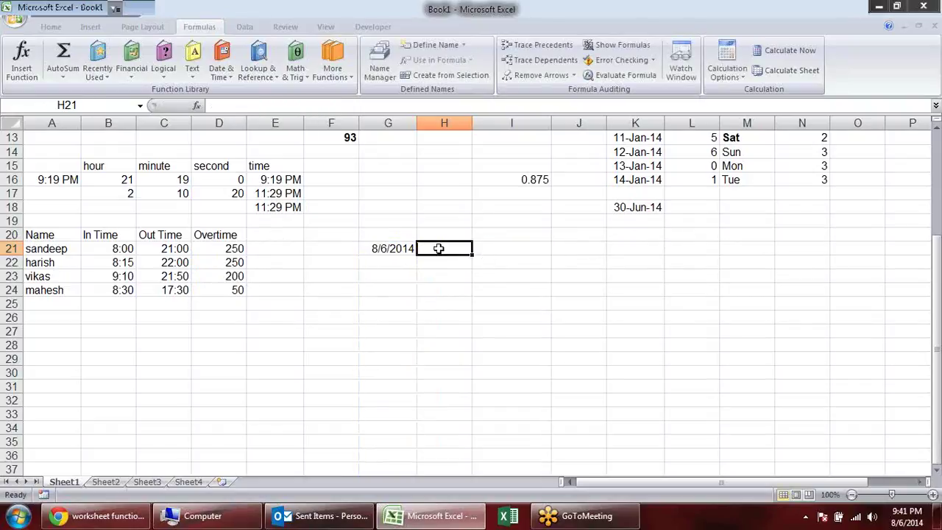
Step: Enter =EOMONTH(G21,0) in H21 and format it as a date, showing 31-Aug-14
{"action": "type", "text": "=e"}
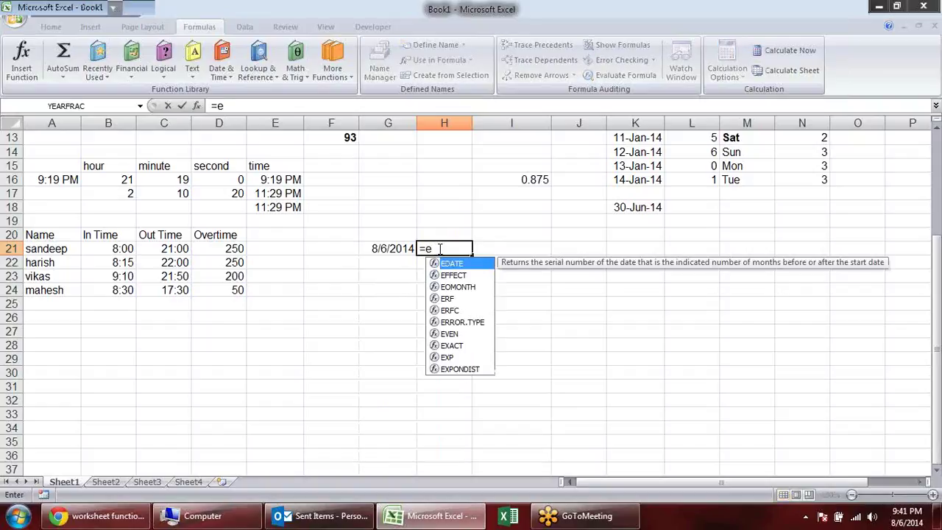
{"action": "type", "text": "om"}
{"action": "key", "text": "Tab"}
{"action": "left_click", "coordinate": [388, 248]}
{"action": "type", "text": ","}
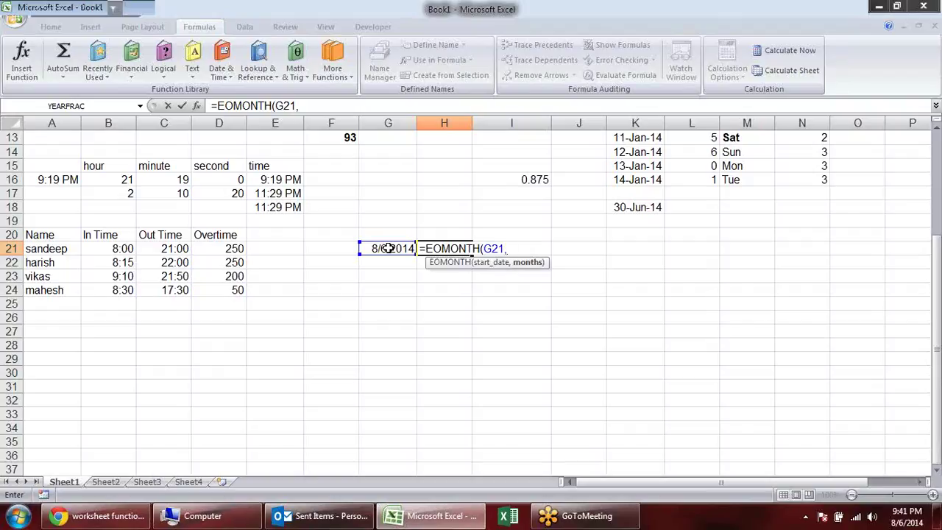
{"action": "type", "text": "0"}
{"action": "key", "text": "Return"}
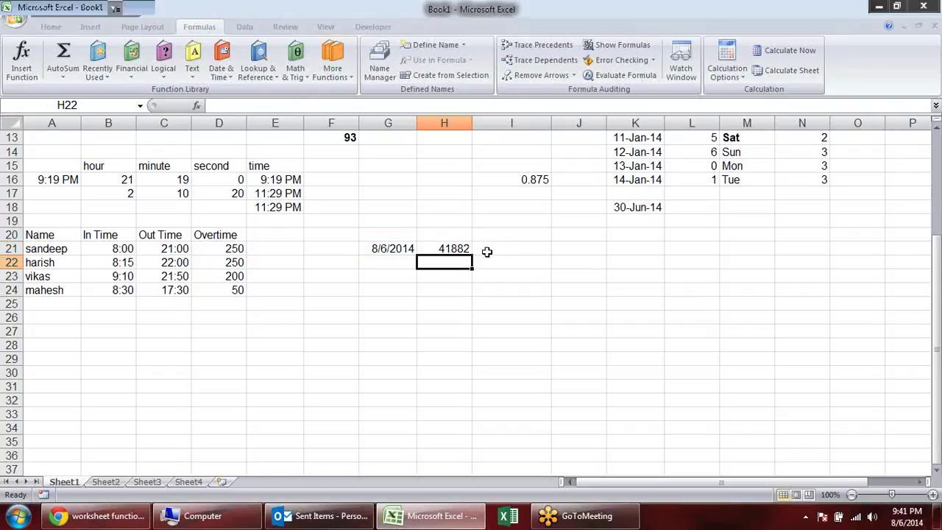
{"action": "left_click", "coordinate": [470, 244]}
{"action": "key", "text": "ctrl+shift+3"}
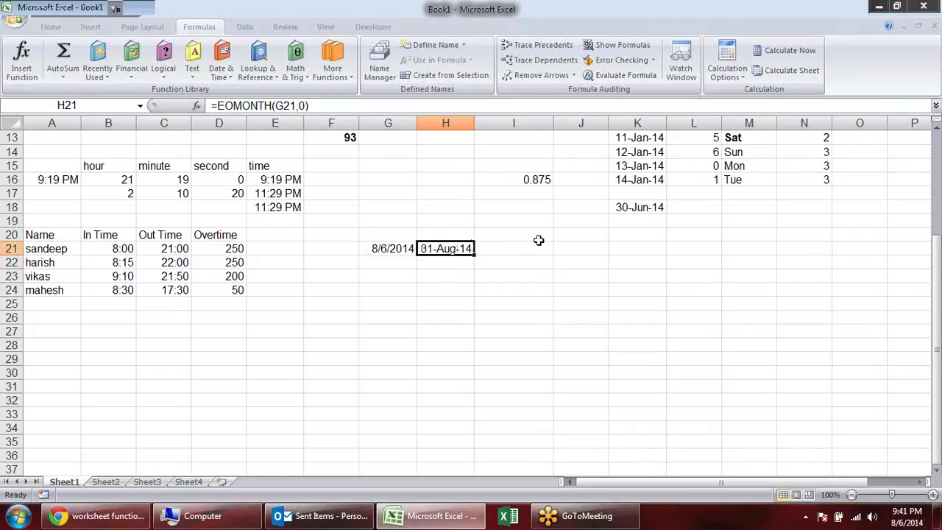
{"action": "left_click", "coordinate": [539, 242]}
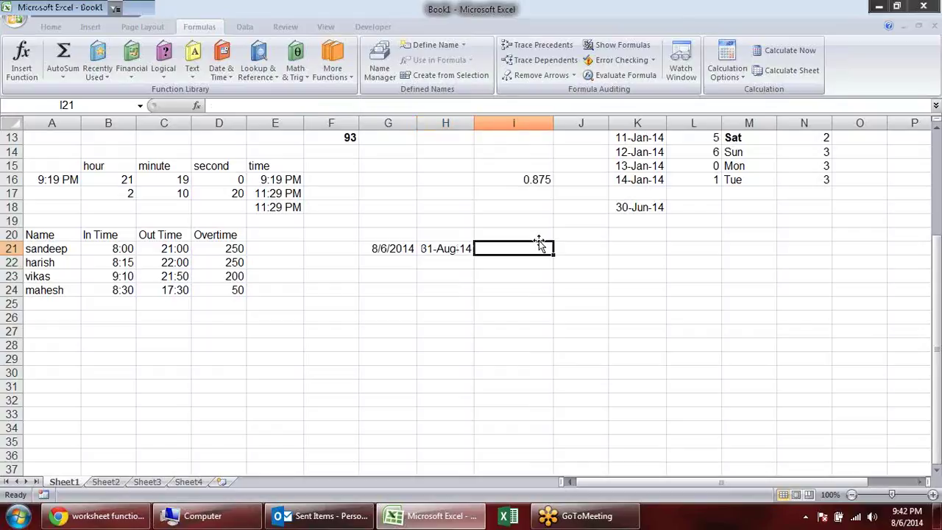
Step: Enter =WEEKDAY(H21) in I21, returning 1, and begin a new formula in J21
{"action": "type", "text": "=weekd"}
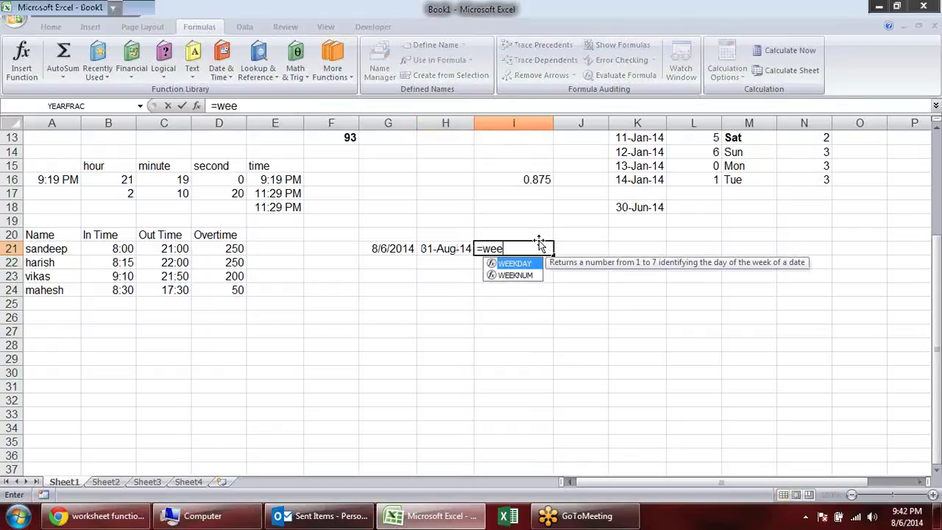
{"action": "key", "text": "Tab"}
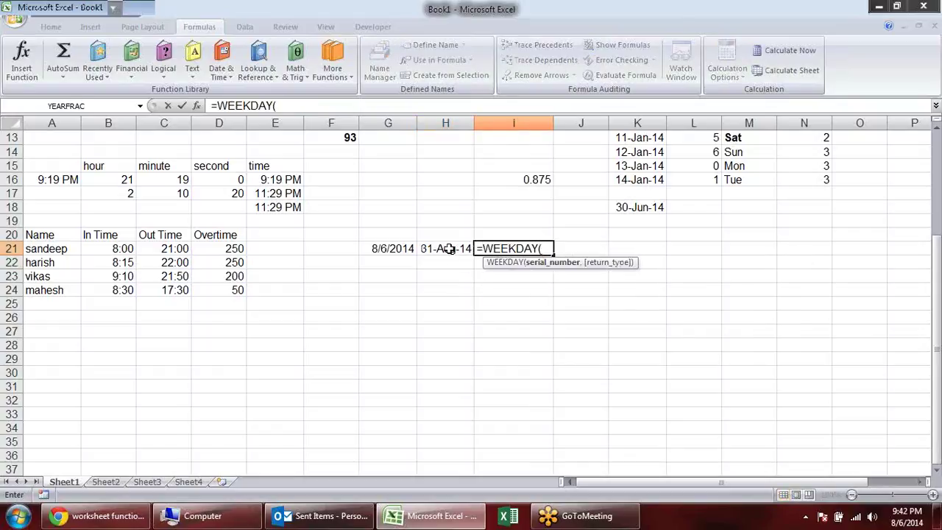
{"action": "left_click", "coordinate": [448, 249]}
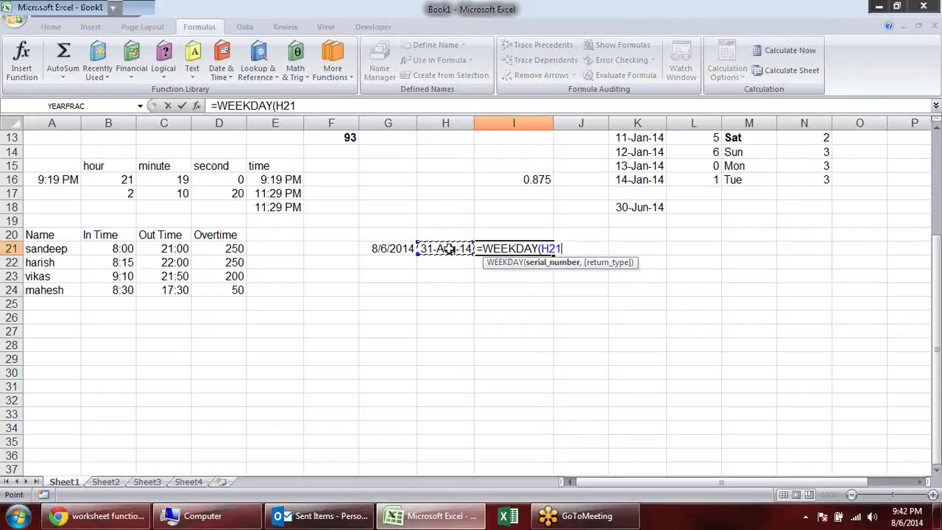
{"action": "key", "text": "Return"}
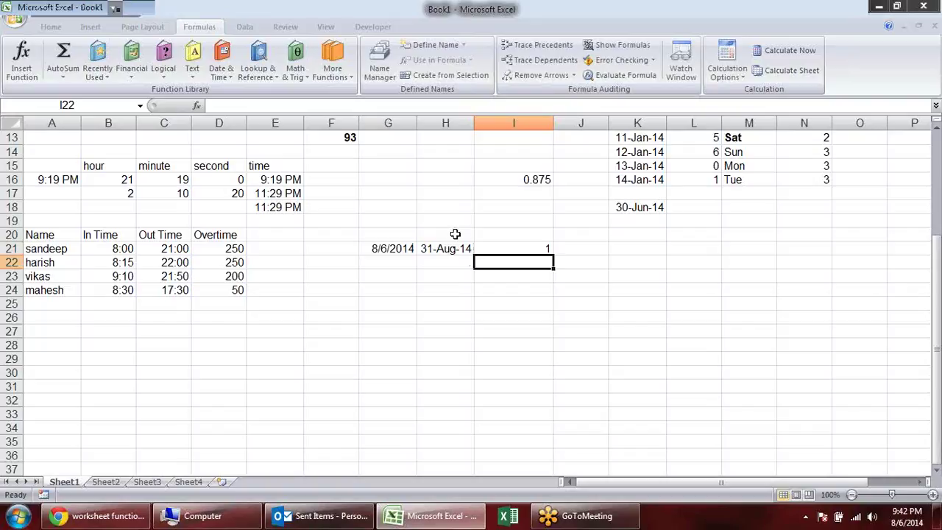
{"action": "left_click", "coordinate": [507, 248]}
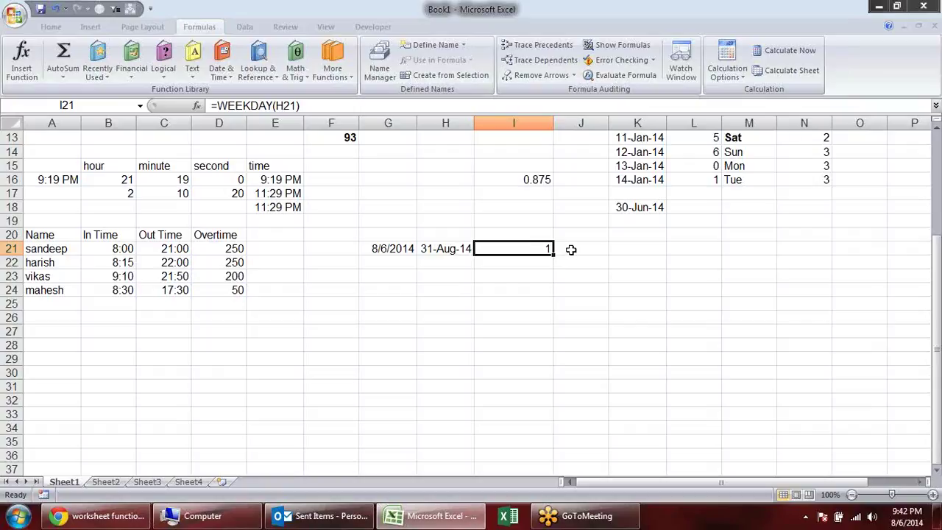
{"action": "left_click", "coordinate": [570, 250]}
{"action": "type", "text": "="}
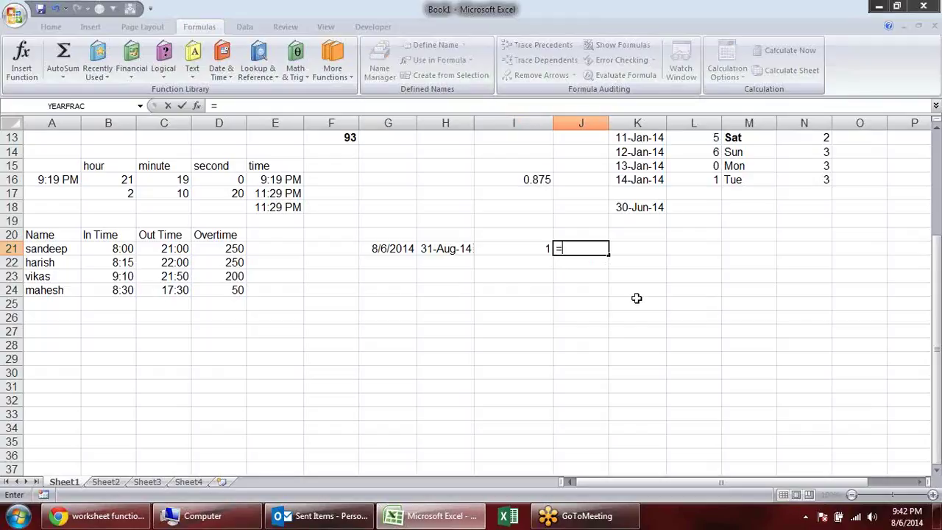
Step: Start a J21 formula referencing H21, then abandon it
{"action": "key", "text": "Escape"}
{"action": "key", "text": "Left"}
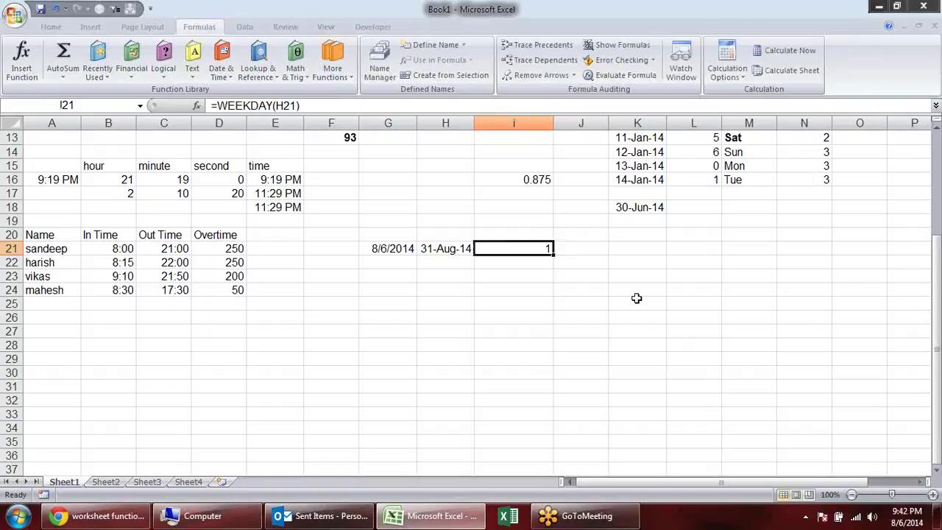
{"action": "key", "text": "F2"}
{"action": "key", "text": "Right"}
{"action": "key", "text": "F2"}
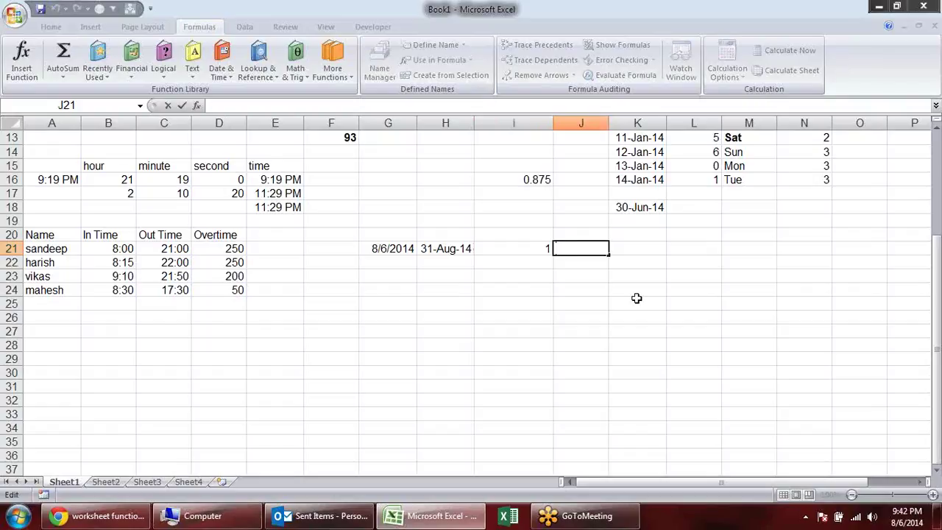
{"action": "type", "text": "="}
{"action": "left_click", "coordinate": [446, 242]}
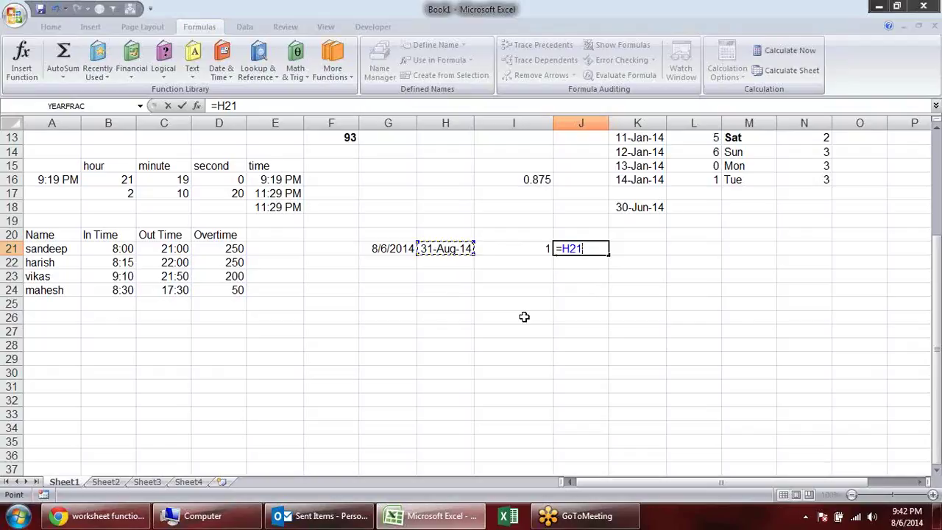
{"action": "type", "text": "-"}
{"action": "key", "text": "Escape"}
Step: Try =WEEKDAY(H21,3) in I21, which returns 6
{"action": "double_click", "coordinate": [532, 249]}
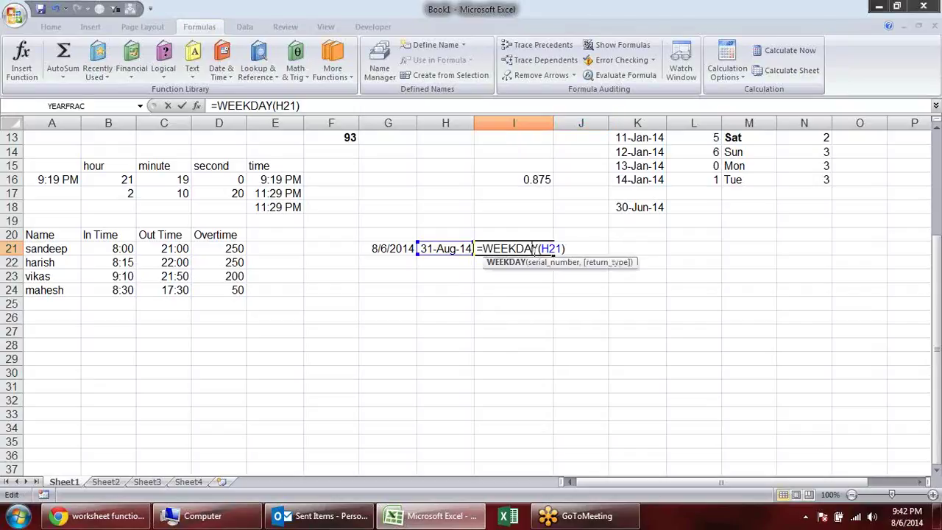
{"action": "type", "text": ",3"}
{"action": "key", "text": "Return"}
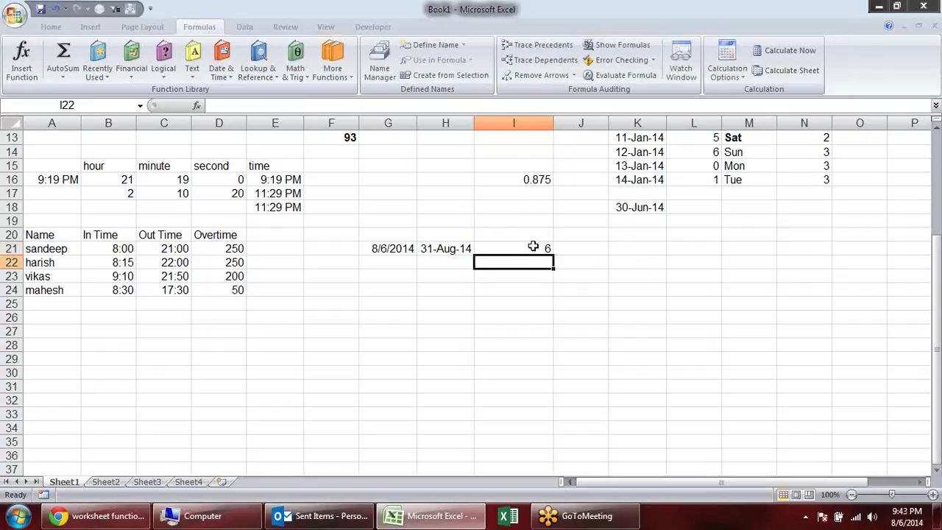
Step: Change I21's WEEKDAY return type from 3 to 1 so it shows 1, and begin a J21 formula
{"action": "left_click", "coordinate": [540, 250]}
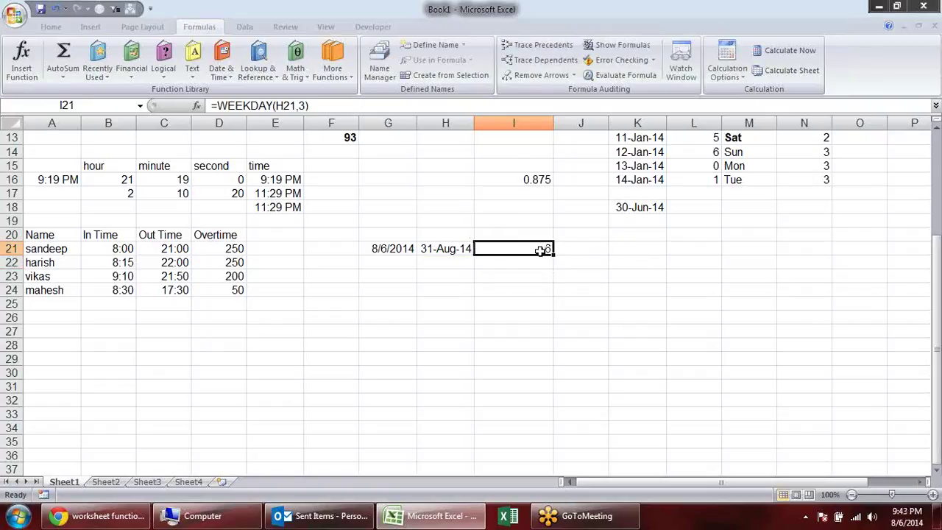
{"action": "double_click", "coordinate": [541, 250]}
{"action": "left_click", "coordinate": [571, 248]}
{"action": "key", "text": "BackSpace"}
{"action": "type", "text": "1"}
{"action": "key", "text": "Return"}
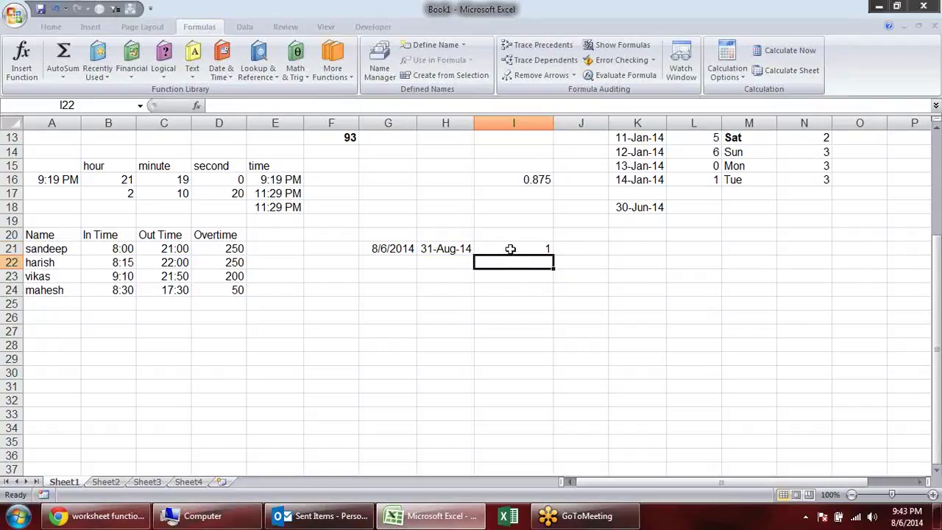
{"action": "left_click", "coordinate": [512, 249]}
{"action": "left_click", "coordinate": [579, 250]}
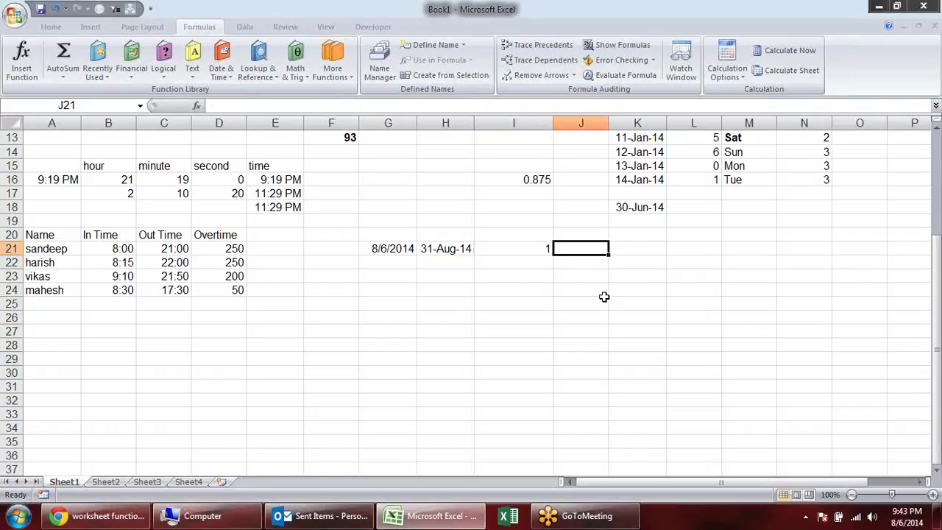
{"action": "type", "text": "="}
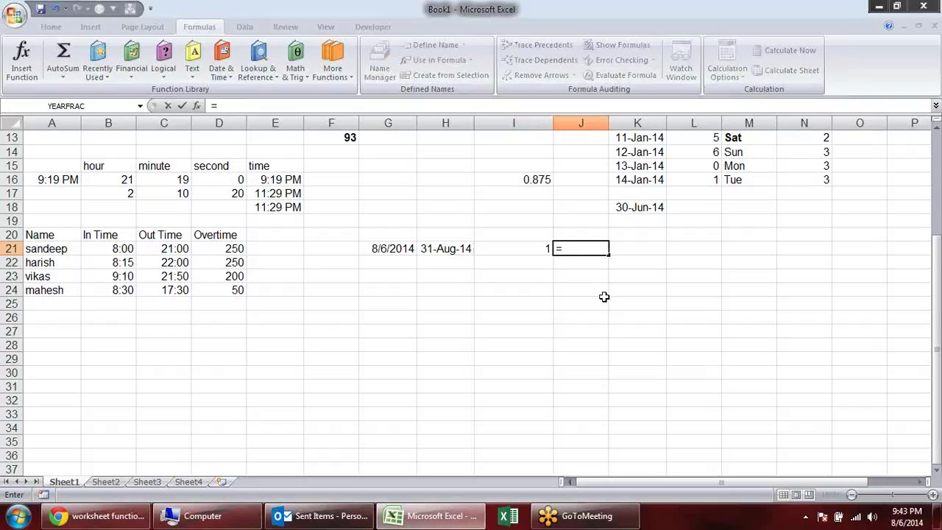
Step: Enter =H21-1 in J21 to show the day before the month-end date
{"action": "key", "text": "Left"}
{"action": "key", "text": "Left"}
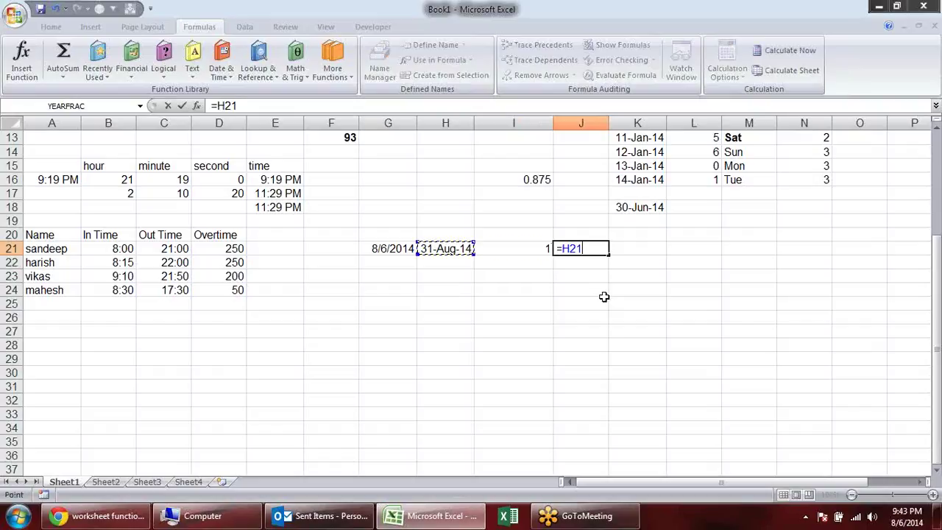
{"action": "type", "text": "-"}
{"action": "type", "text": "1"}
{"action": "type", "text": "+"}
{"action": "key", "text": "BackSpace"}
{"action": "key", "text": "Return"}
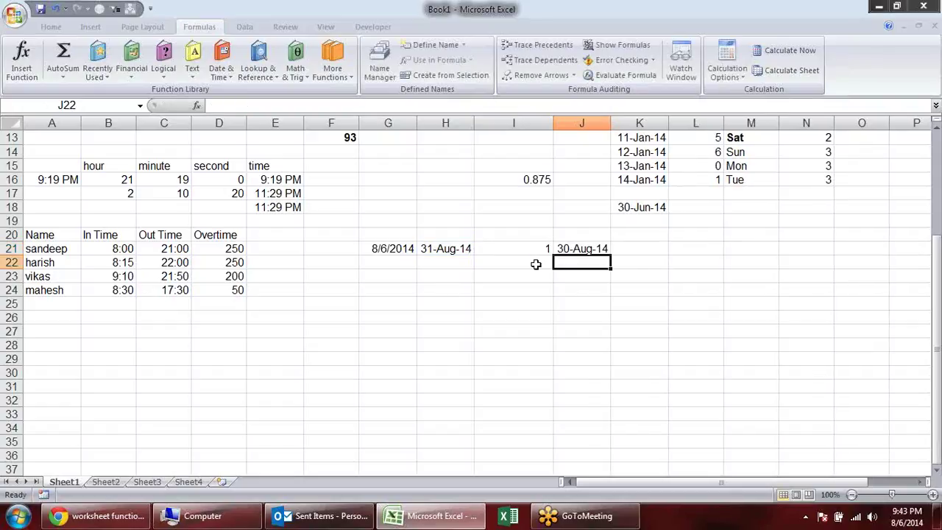
Step: Re-edit J21's formula so it shows 30-Aug-14, then return to the Super User page in Chrome
{"action": "key", "text": "Up"}
{"action": "key", "text": "F2"}
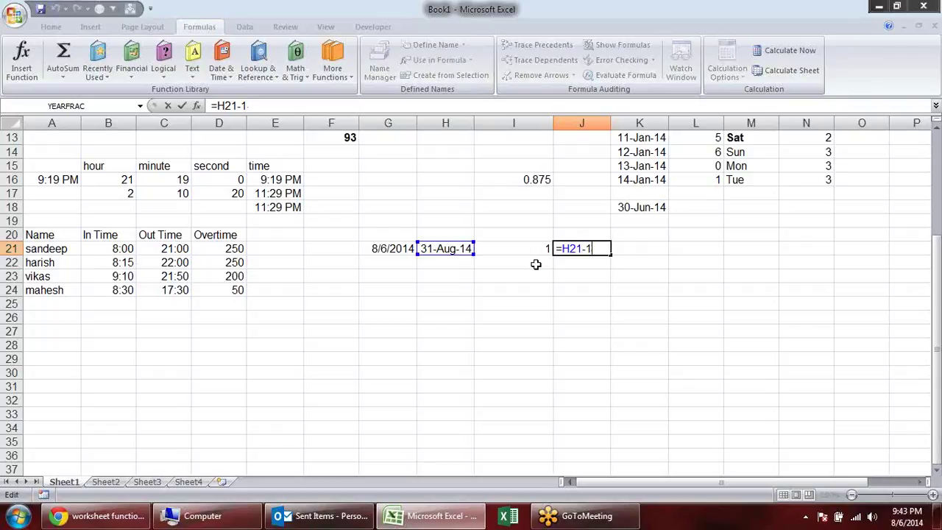
{"action": "key", "text": "Escape"}
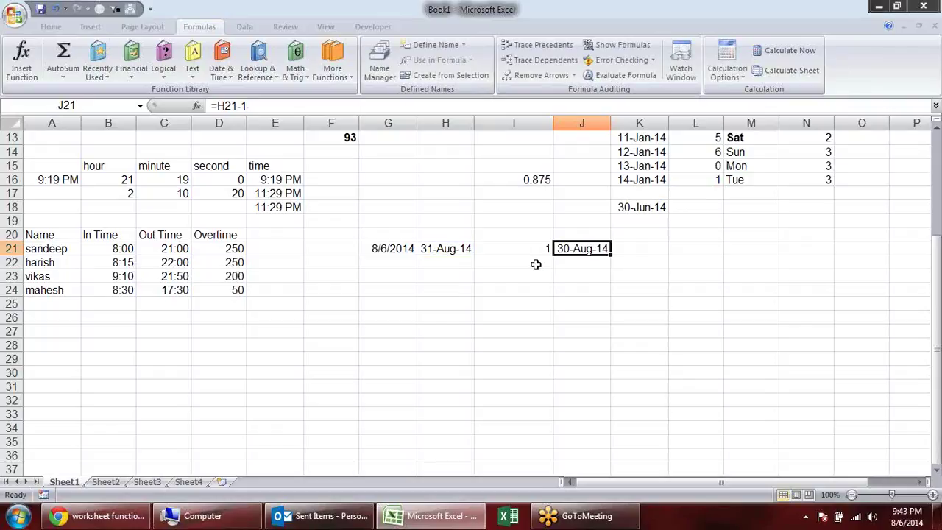
{"action": "key", "text": "F2"}
{"action": "key", "text": "BackSpace"}
{"action": "key", "text": "BackSpace"}
{"action": "key", "text": "BackSpace"}
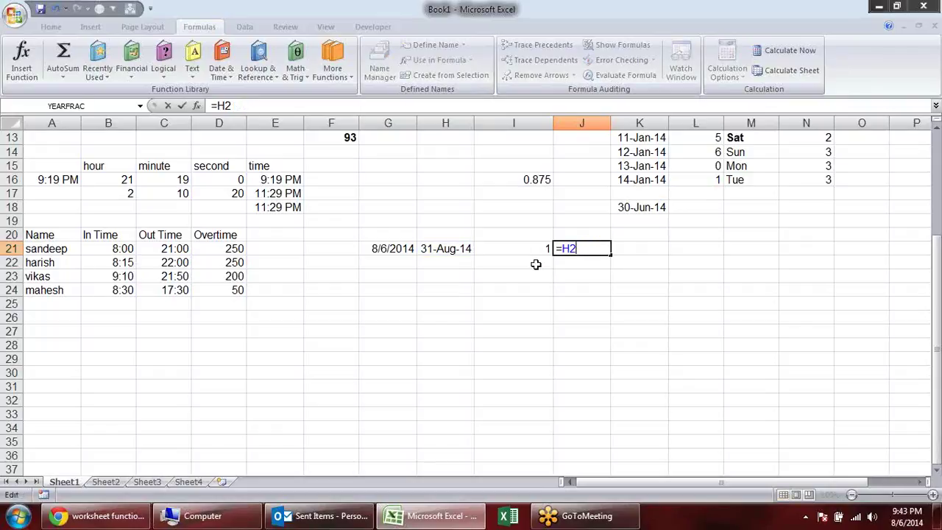
{"action": "type", "text": "1-"}
{"action": "left_click", "coordinate": [512, 249]}
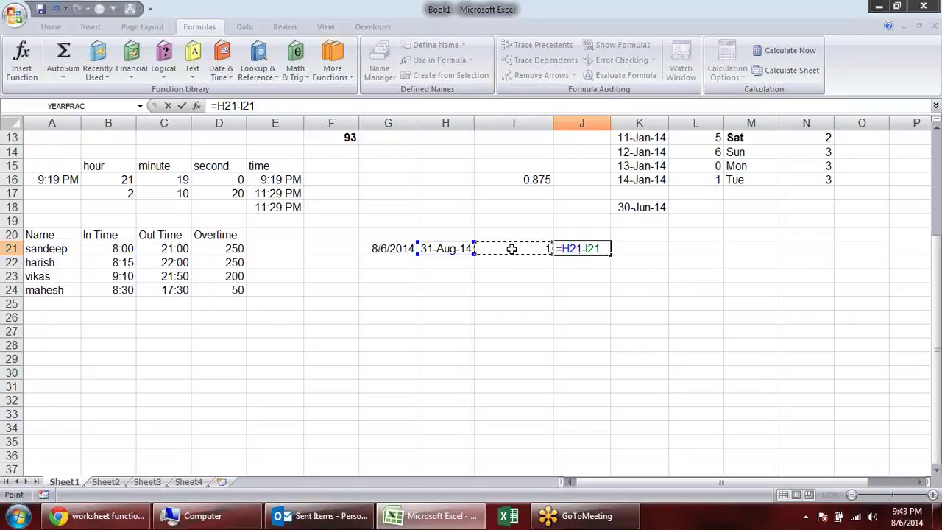
{"action": "key", "text": "Return"}
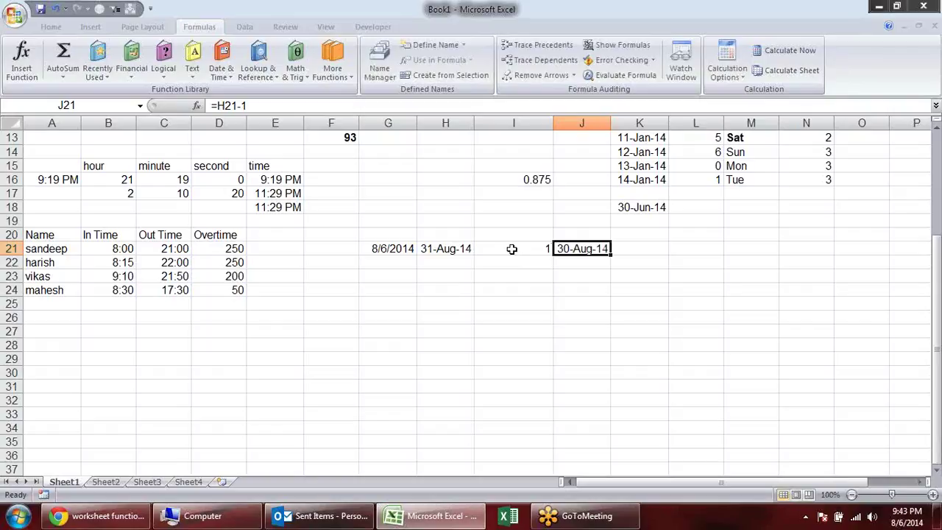
{"action": "left_click", "coordinate": [100, 515]}
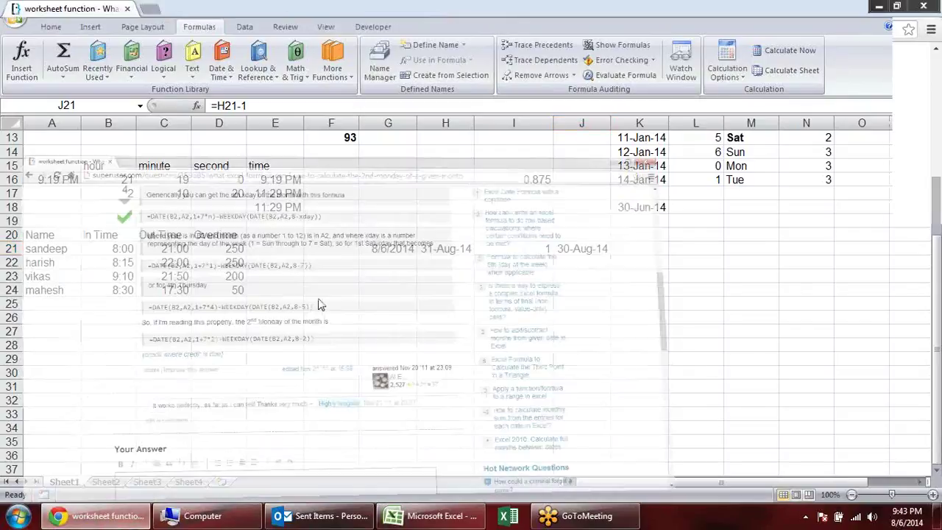
Step: Search Google for 'how to find last sunday in excel formula' and open the TeachExcel result
{"action": "scroll", "coordinate": [247, 193], "scroll_direction": "up", "scroll_amount": 4}
{"action": "left_click", "coordinate": [12, 30]}
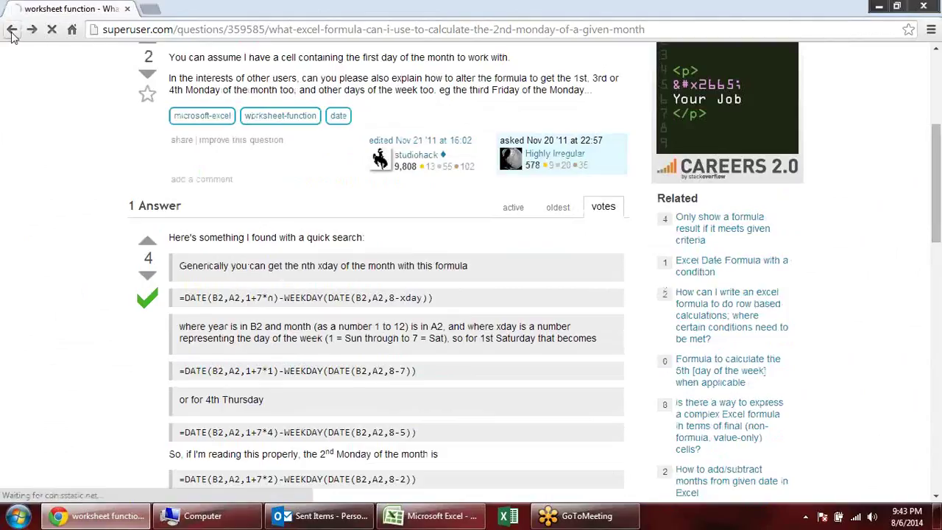
{"action": "left_click_drag", "start_coordinate": [322, 64], "coordinate": [4, 50]}
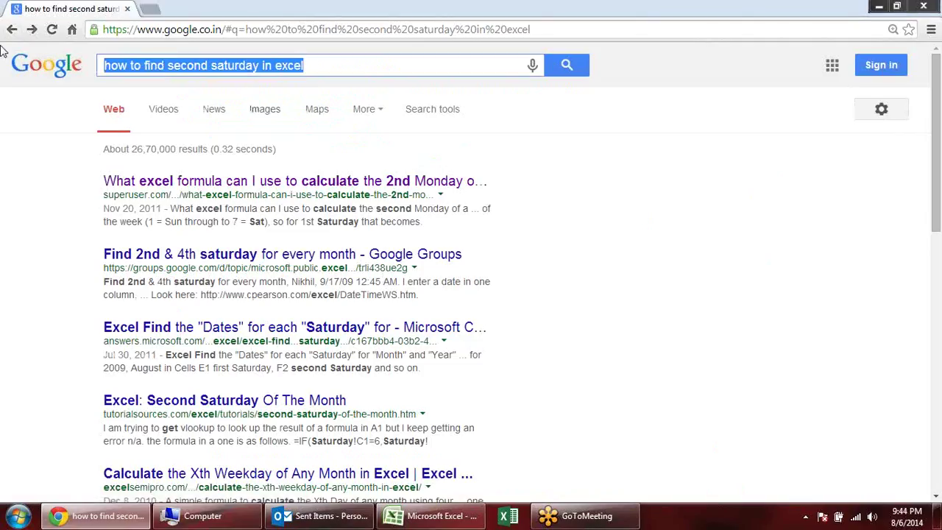
{"action": "type", "text": "how to find last "}
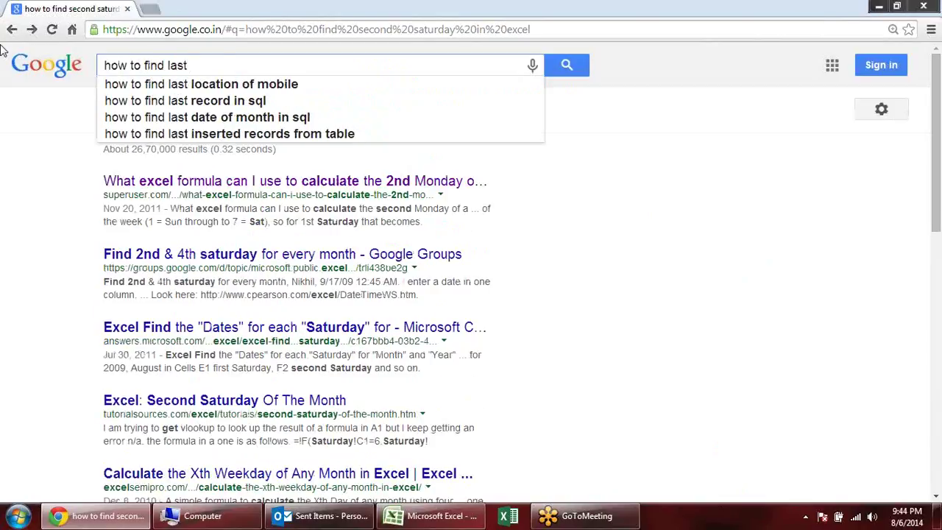
{"action": "type", "text": "sund"}
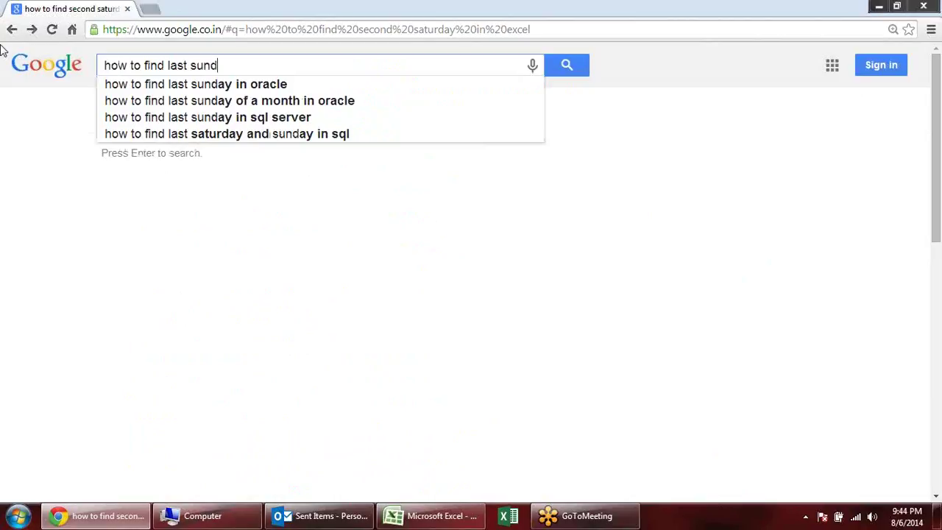
{"action": "type", "text": "ay in excel formula"}
{"action": "key", "text": "Return"}
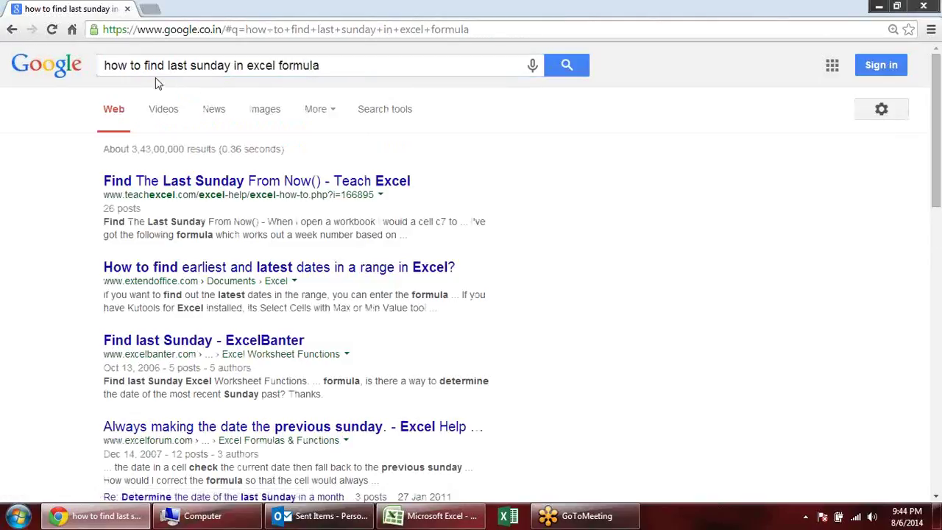
{"action": "left_click", "coordinate": [179, 185]}
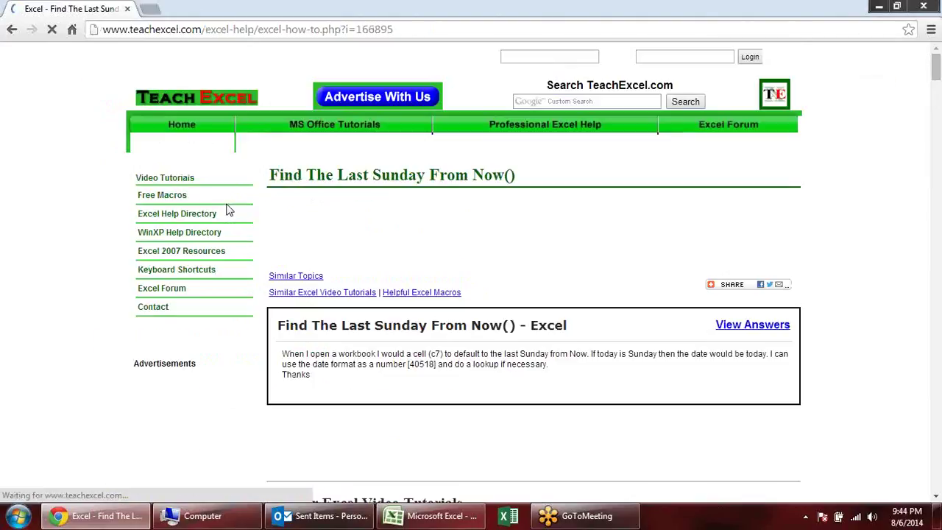
Step: Scroll to the Getting Iso Weeks post and select its full week-number formula
{"action": "scroll", "coordinate": [361, 241], "scroll_direction": "down", "scroll_amount": 2}
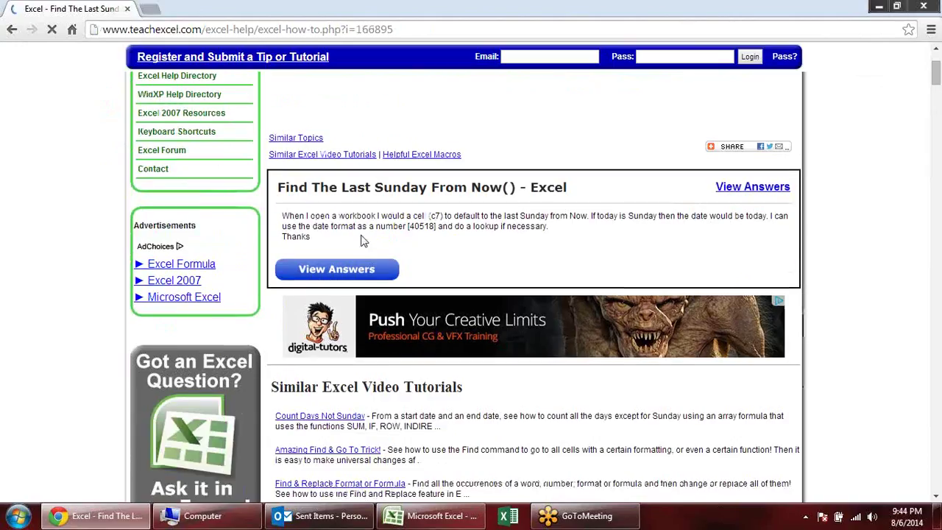
{"action": "scroll", "coordinate": [390, 209], "scroll_direction": "down", "scroll_amount": 4}
{"action": "scroll", "coordinate": [401, 209], "scroll_direction": "down", "scroll_amount": 3}
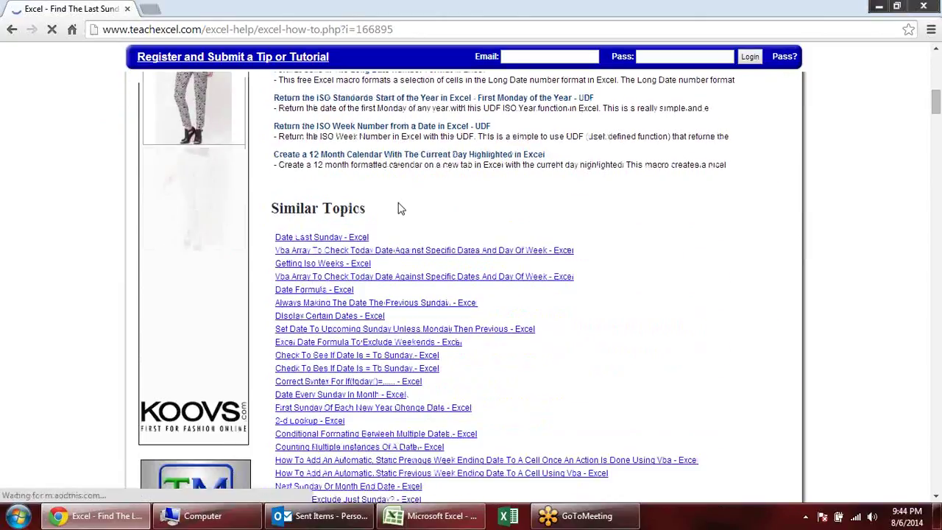
{"action": "scroll", "coordinate": [400, 210], "scroll_direction": "down", "scroll_amount": 1}
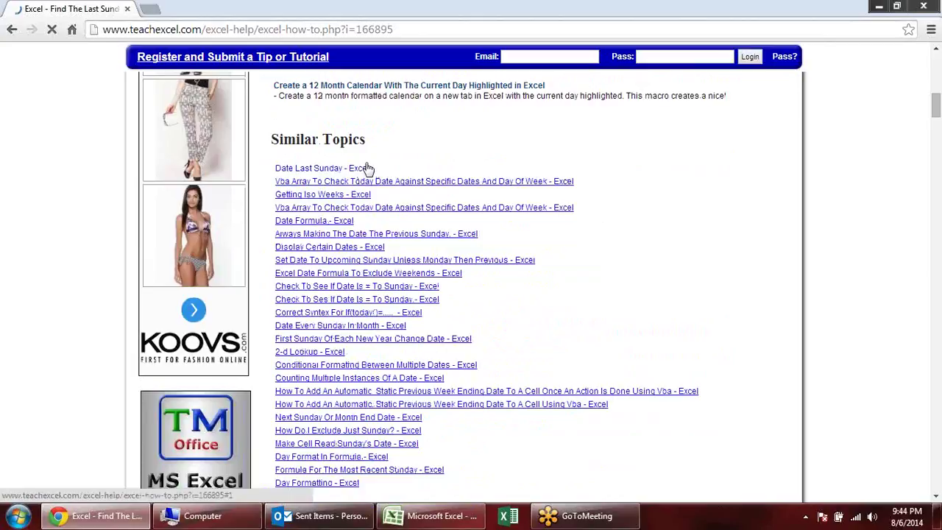
{"action": "scroll", "coordinate": [410, 158], "scroll_direction": "up", "scroll_amount": 4}
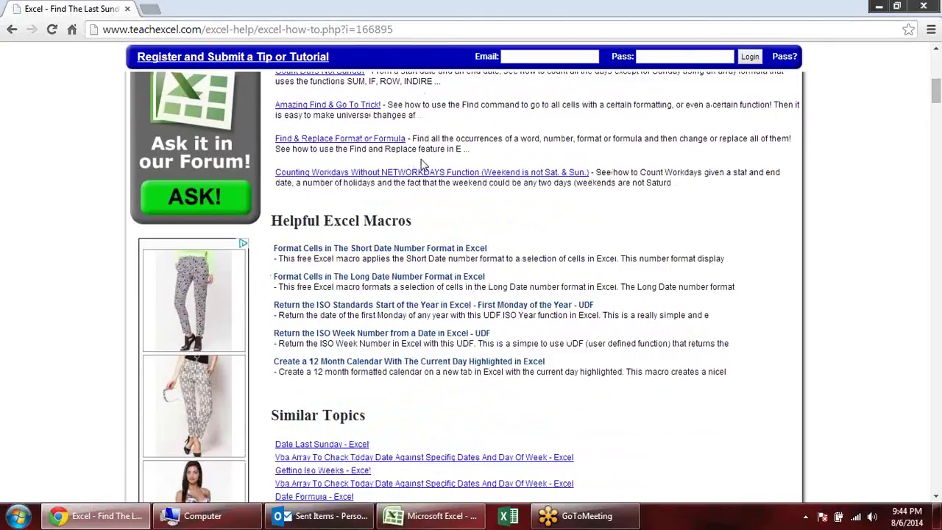
{"action": "scroll", "coordinate": [419, 165], "scroll_direction": "up", "scroll_amount": 2}
{"action": "scroll", "coordinate": [420, 166], "scroll_direction": "up", "scroll_amount": 1}
{"action": "scroll", "coordinate": [419, 177], "scroll_direction": "up", "scroll_amount": 3}
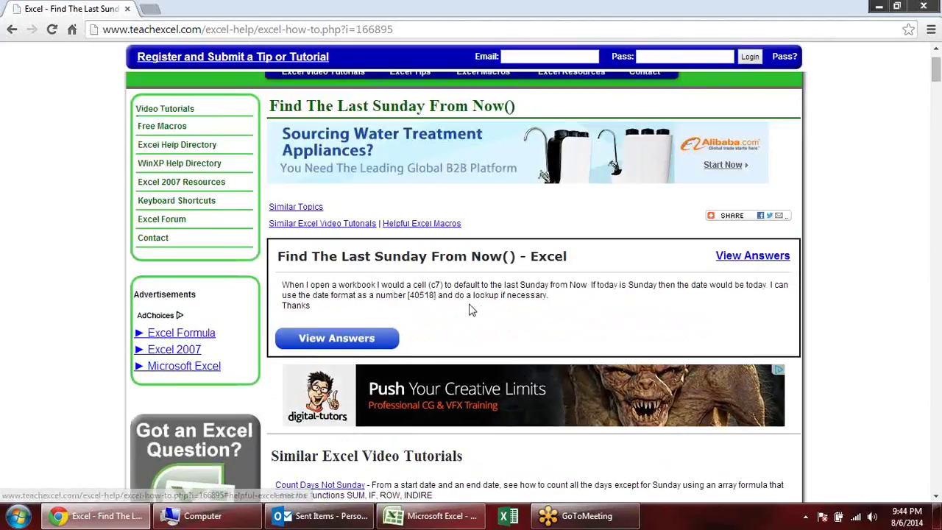
{"action": "left_click_drag", "start_coordinate": [460, 288], "coordinate": [515, 288]}
{"action": "scroll", "coordinate": [515, 314], "scroll_direction": "down", "scroll_amount": 5}
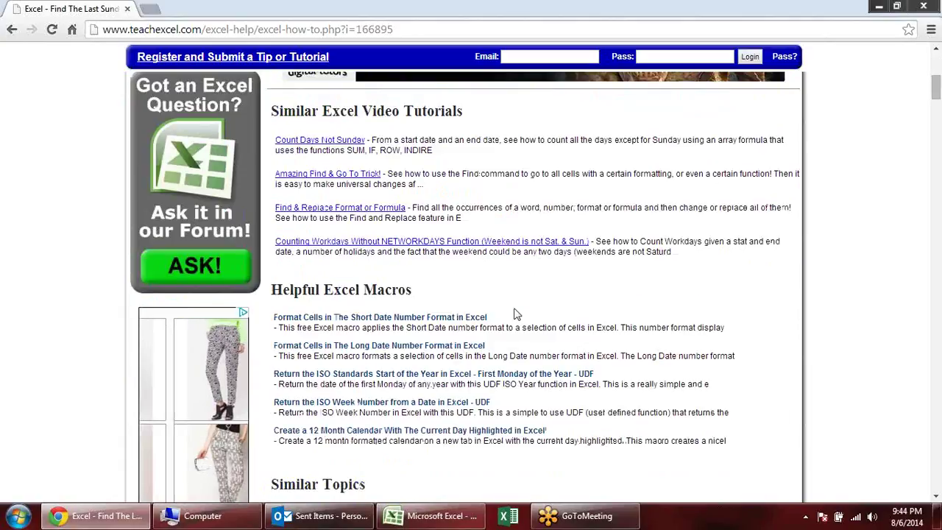
{"action": "scroll", "coordinate": [515, 314], "scroll_direction": "down", "scroll_amount": 5}
{"action": "scroll", "coordinate": [515, 314], "scroll_direction": "down", "scroll_amount": 4}
{"action": "scroll", "coordinate": [515, 314], "scroll_direction": "down", "scroll_amount": 2}
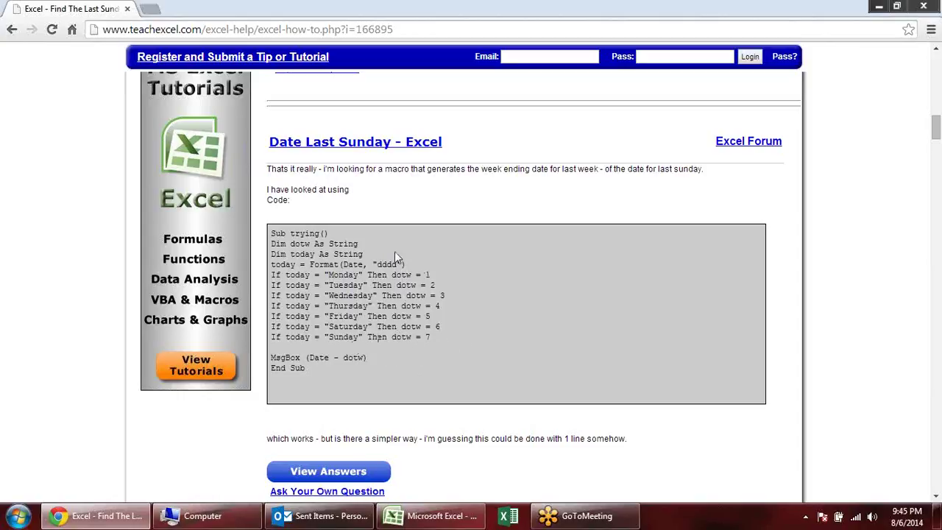
{"action": "scroll", "coordinate": [560, 331], "scroll_direction": "down", "scroll_amount": 4}
{"action": "scroll", "coordinate": [559, 331], "scroll_direction": "down", "scroll_amount": 1}
{"action": "scroll", "coordinate": [557, 333], "scroll_direction": "down", "scroll_amount": 3}
{"action": "scroll", "coordinate": [556, 333], "scroll_direction": "down", "scroll_amount": 2}
{"action": "scroll", "coordinate": [557, 328], "scroll_direction": "up", "scroll_amount": 5}
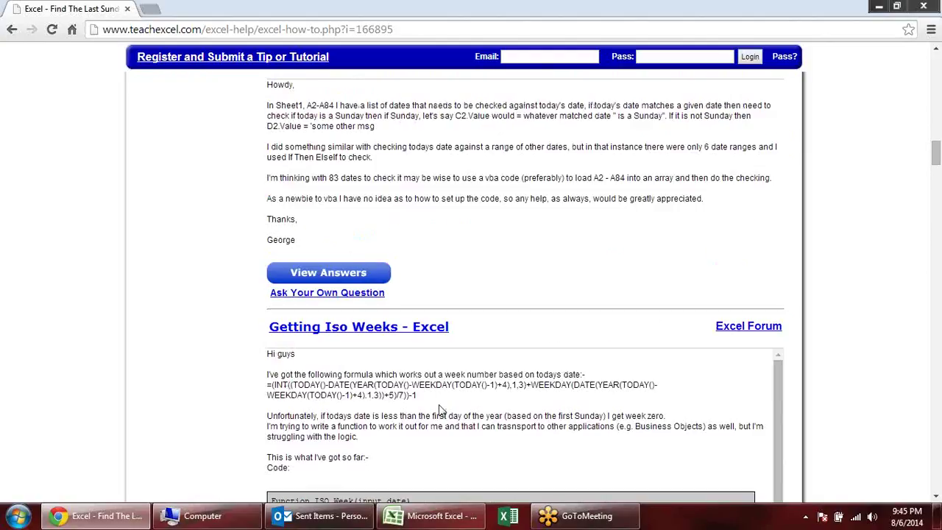
{"action": "left_click_drag", "start_coordinate": [417, 396], "coordinate": [271, 384]}
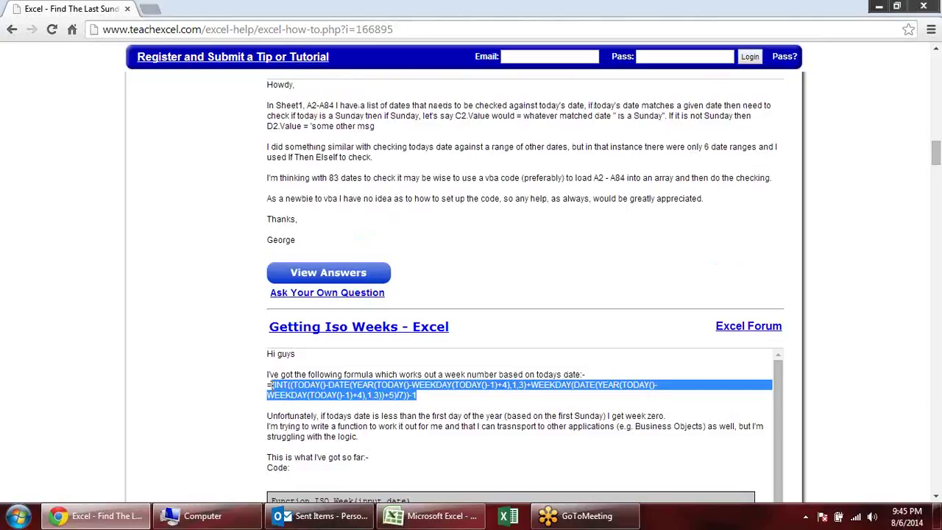
{"action": "left_click_drag", "start_coordinate": [270, 384], "coordinate": [266, 384]}
{"action": "key", "text": "ctrl+c"}
Step: Paste the TODAY()-based ISO week formula into H24 and confirm week 31 against the calendar
{"action": "key", "text": "alt+Tab"}
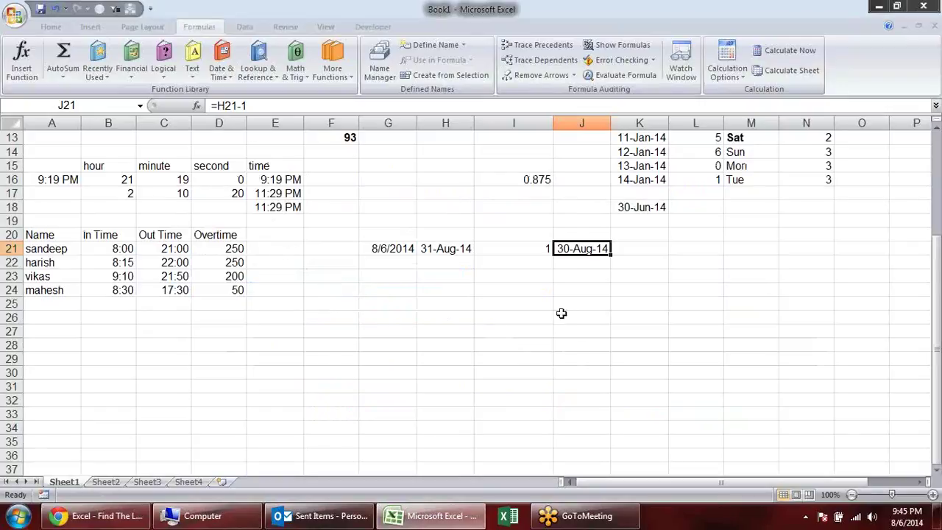
{"action": "left_click", "coordinate": [640, 248]}
{"action": "left_click", "coordinate": [420, 290]}
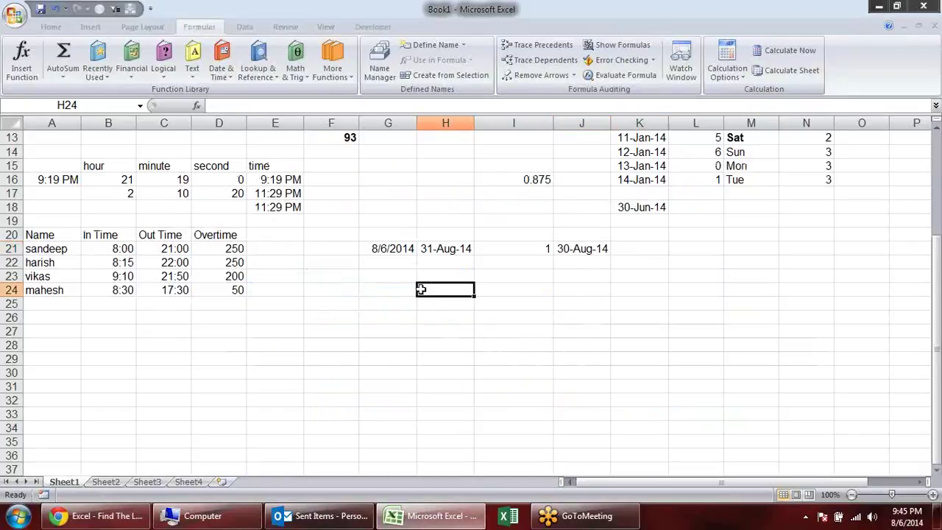
{"action": "type", "text": "="}
{"action": "key", "text": "ctrl+v"}
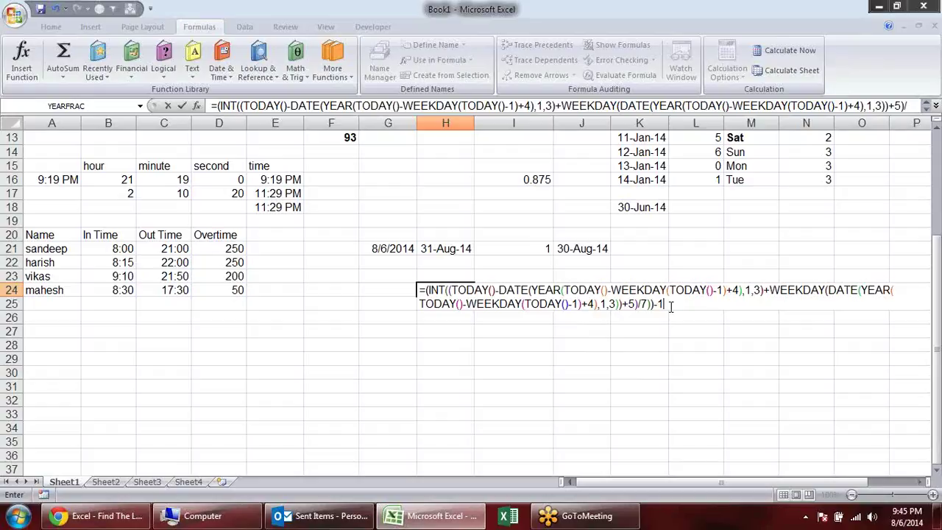
{"action": "key", "text": "Return"}
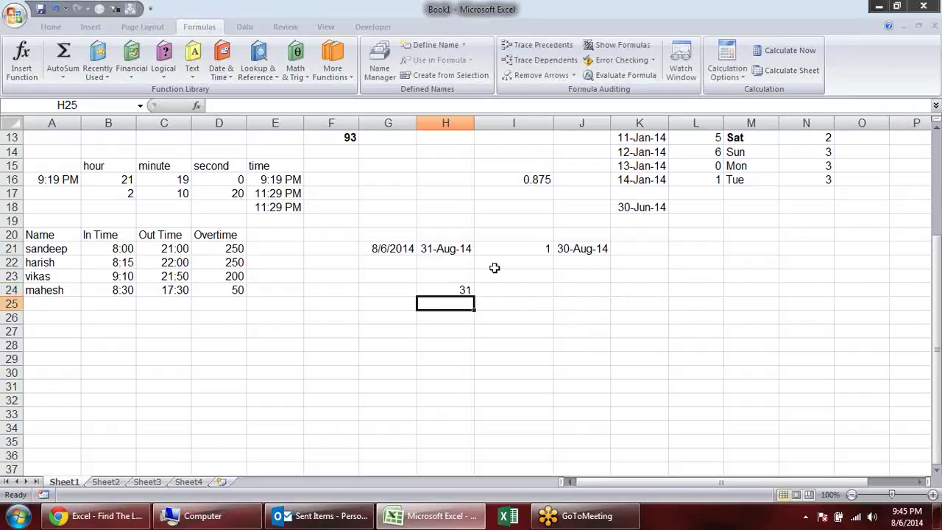
{"action": "left_click", "coordinate": [458, 289]}
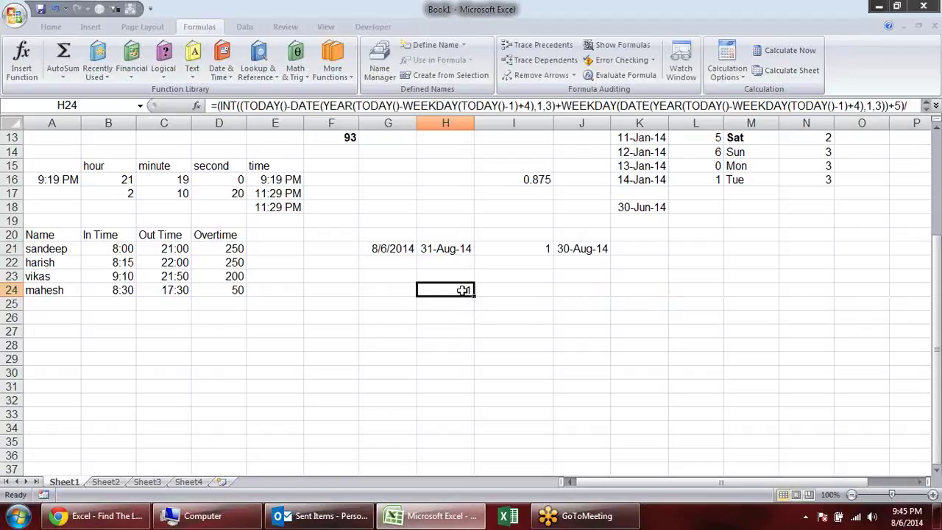
{"action": "left_click", "coordinate": [906, 518]}
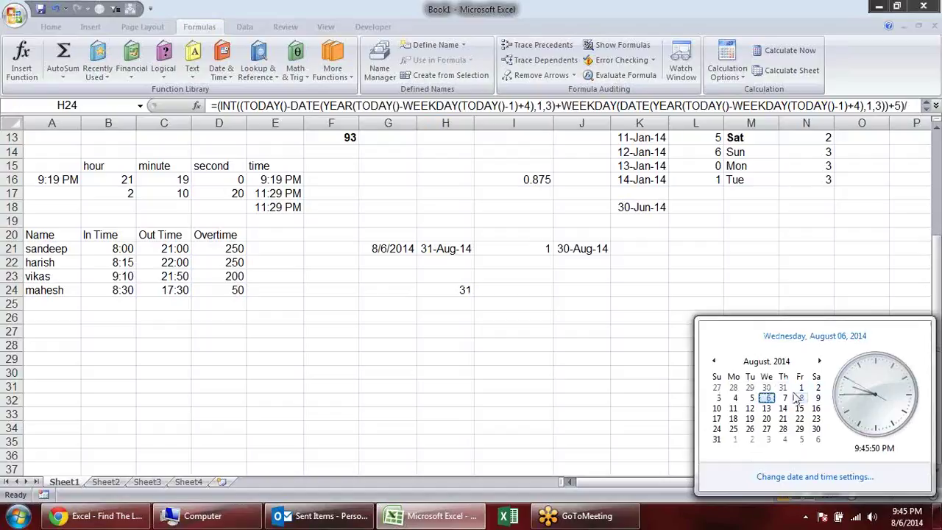
{"action": "left_click", "coordinate": [479, 298]}
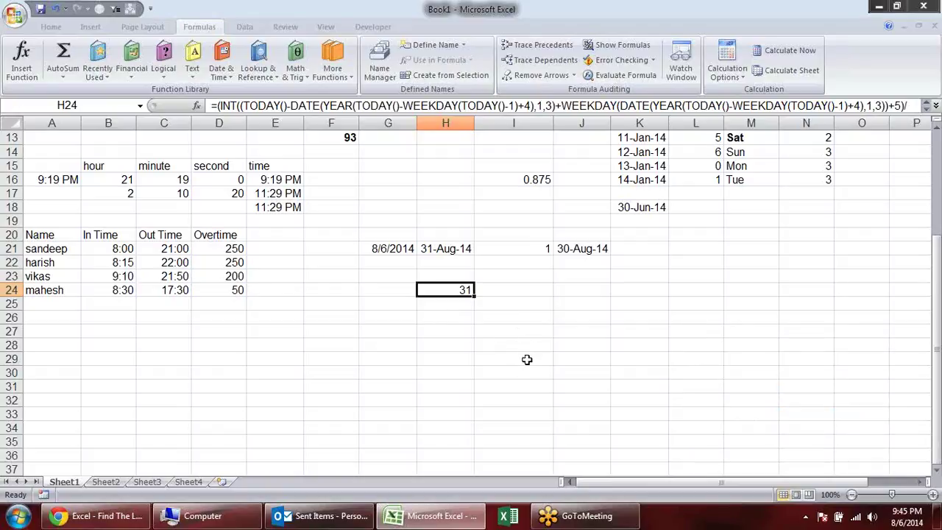
Step: Replace TODAY() with H21 in H24's formula using Find and Replace, giving week 34
{"action": "key", "text": "ctrl+f"}
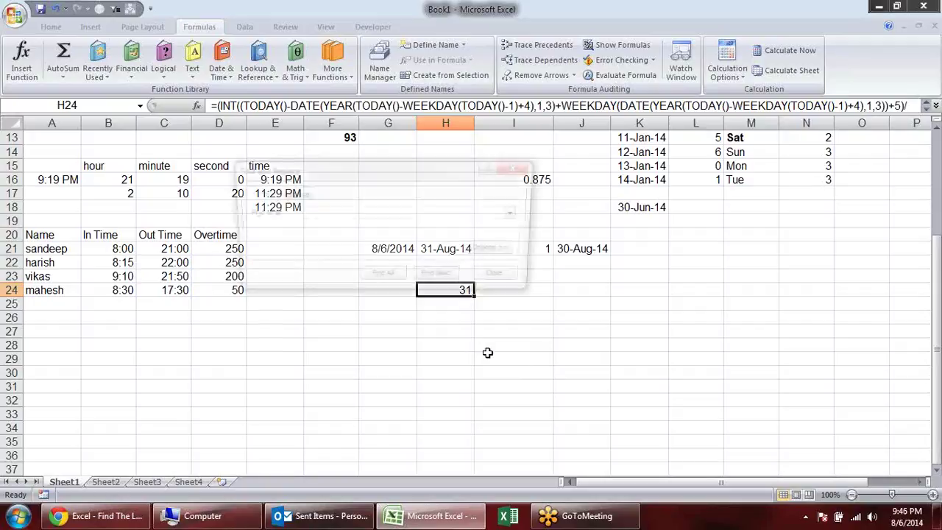
{"action": "left_click_drag", "start_coordinate": [387, 173], "coordinate": [361, 332]}
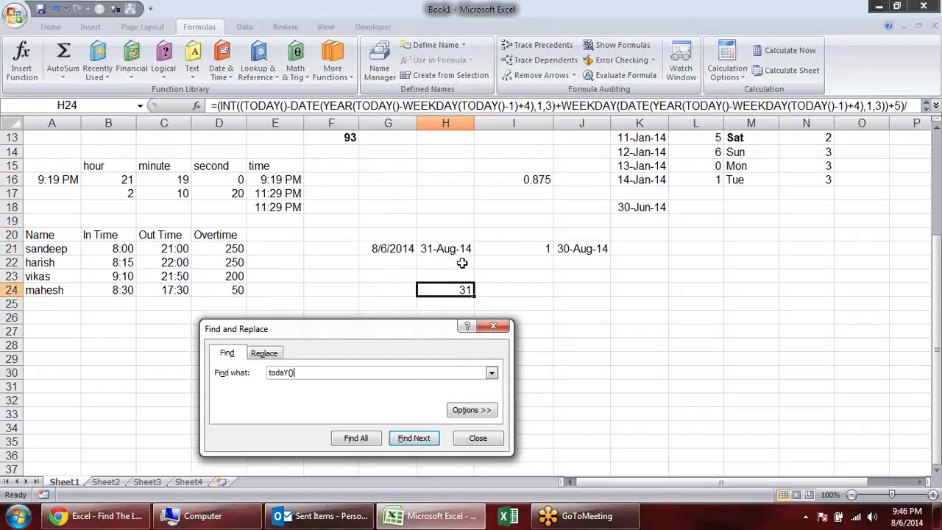
{"action": "left_click", "coordinate": [264, 353]}
{"action": "type", "text": "h21"}
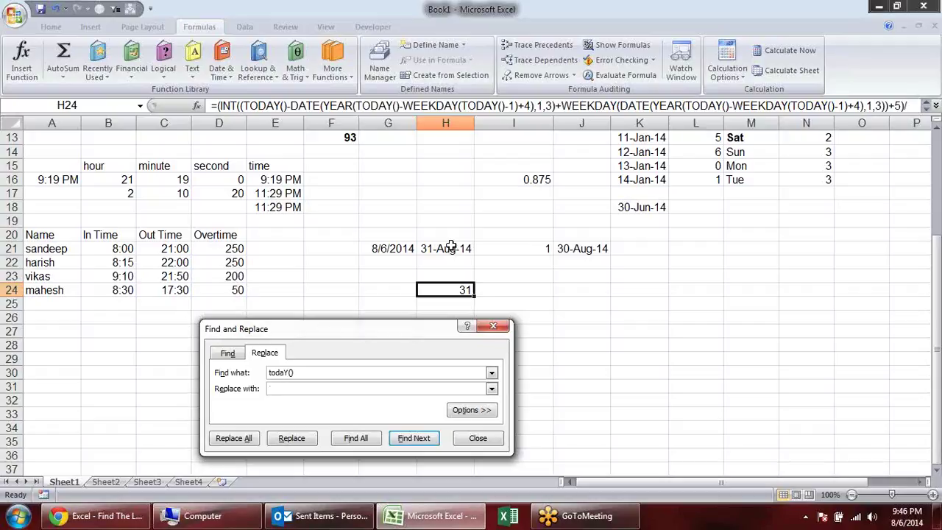
{"action": "left_click", "coordinate": [292, 438]}
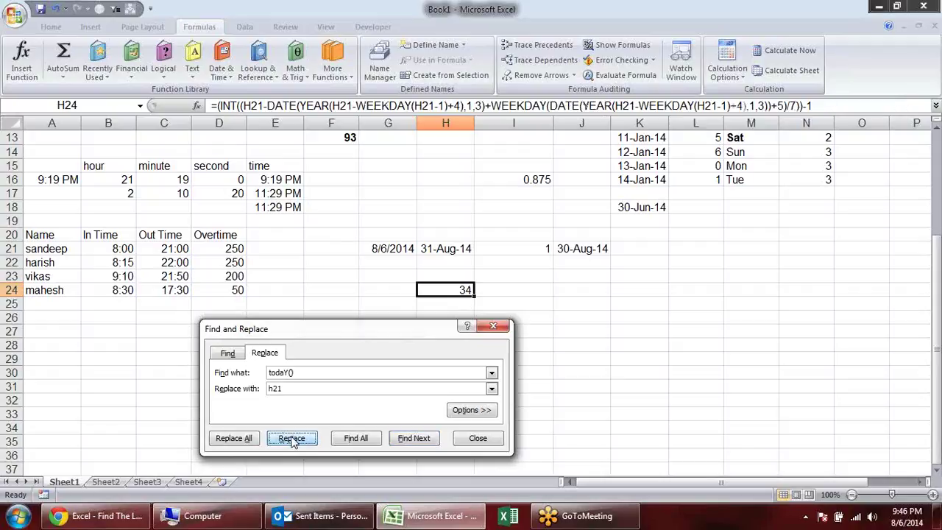
{"action": "left_click", "coordinate": [477, 438]}
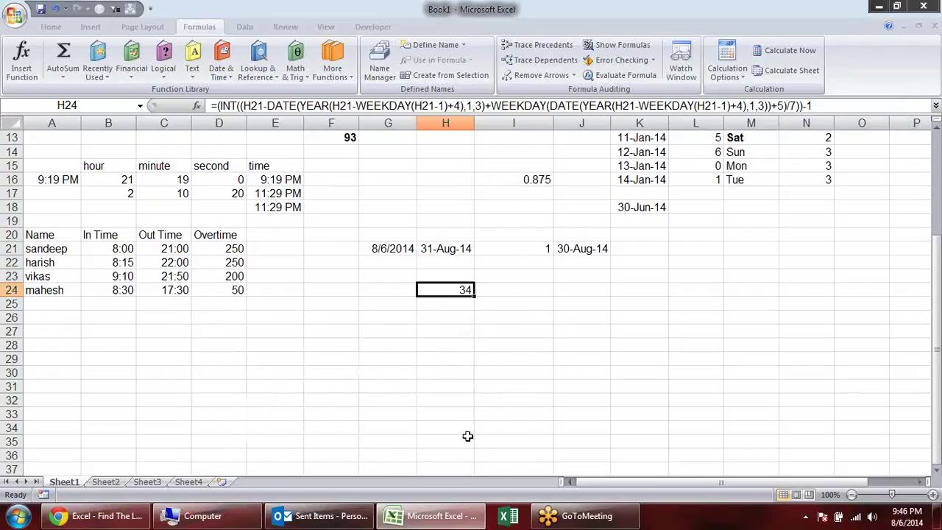
Step: Review H24's updated formula without changes, then switch to the blank Sheet2
{"action": "double_click", "coordinate": [458, 289]}
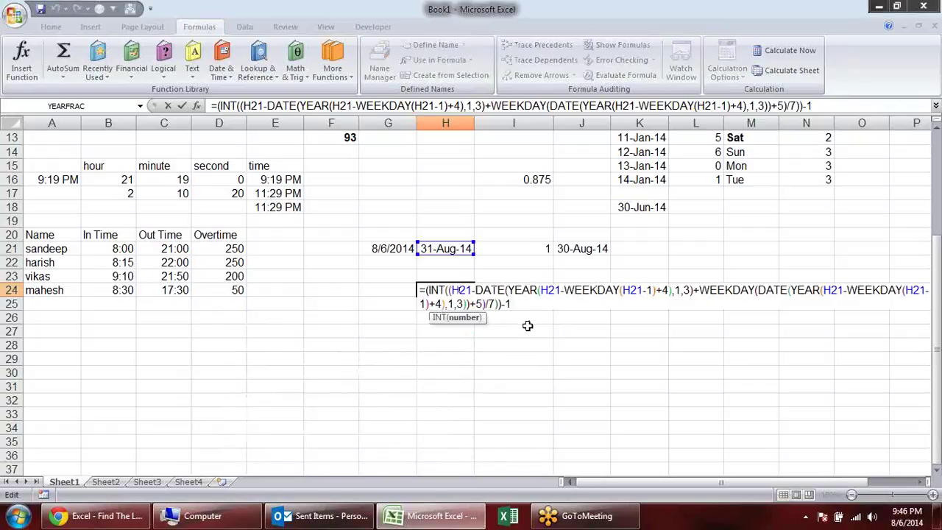
{"action": "key", "text": "Return"}
{"action": "double_click", "coordinate": [462, 292]}
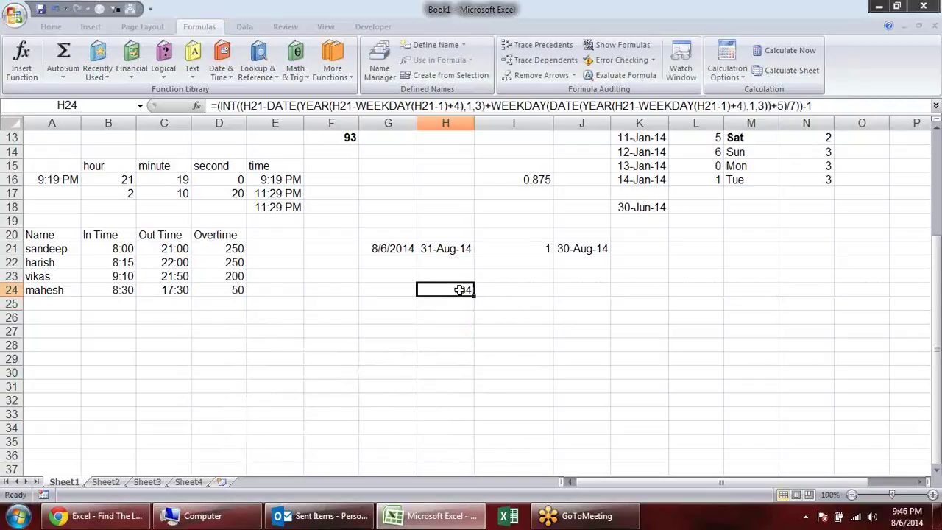
{"action": "key", "text": "Escape"}
{"action": "scroll", "coordinate": [469, 333], "scroll_direction": "up", "scroll_amount": 4}
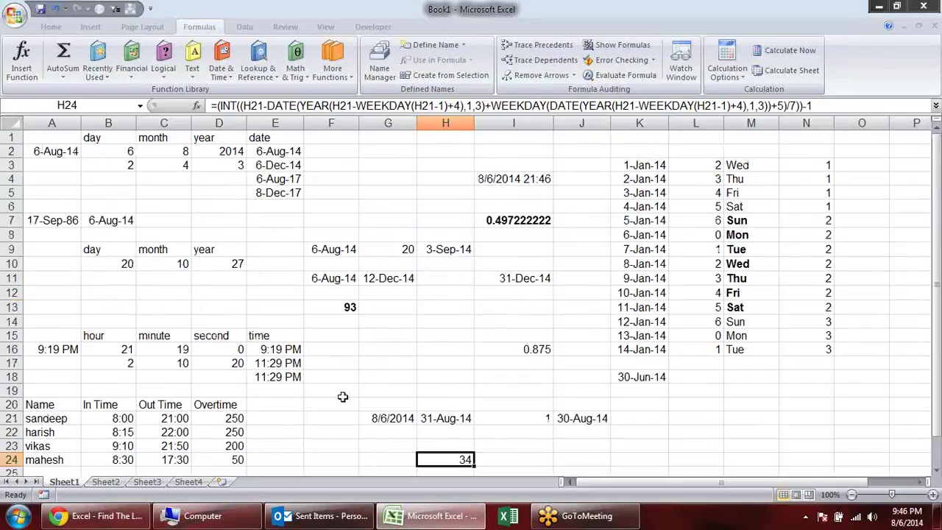
{"action": "left_click", "coordinate": [107, 482]}
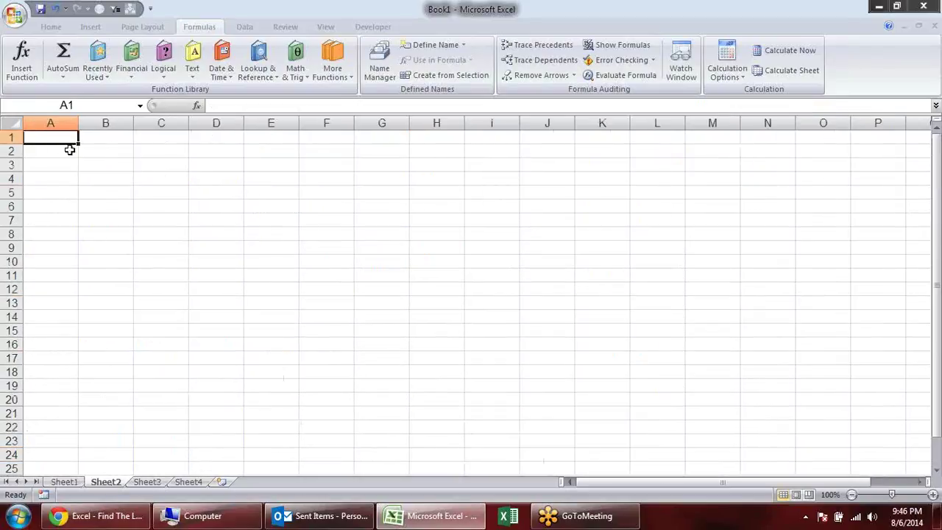
Step: Enter today's date, 8/6/2014, in A1 of Sheet2
{"action": "left_click", "coordinate": [109, 143]}
{"action": "left_click", "coordinate": [63, 136]}
{"action": "key", "text": "ctrl+semicolon"}
{"action": "key", "text": "ctrl+Return"}
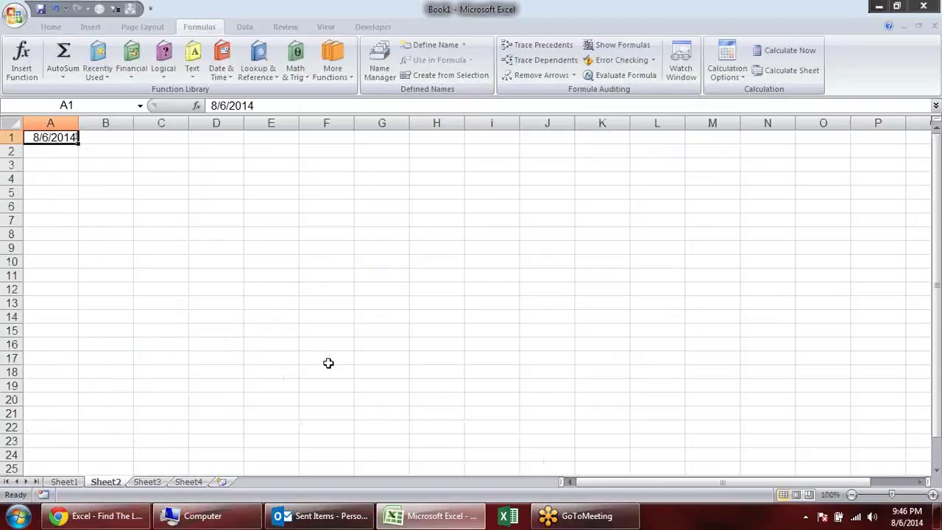
{"action": "key", "text": "Return"}
Step: Enter =FLOOR(A1,7) in B1, formatted as a date showing 2-Aug-14, and check the calendar
{"action": "key", "text": "Up"}
{"action": "key", "text": "Right"}
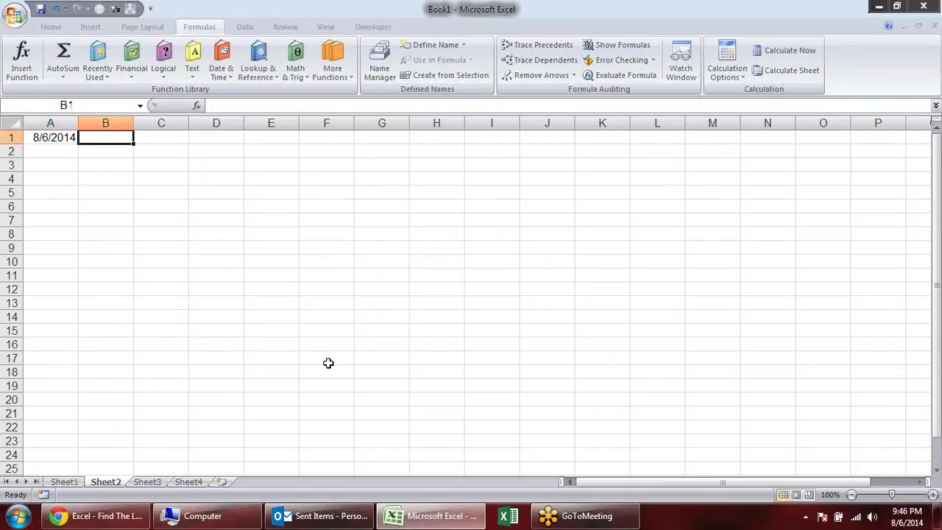
{"action": "type", "text": "=FL"}
{"action": "key", "text": "Tab"}
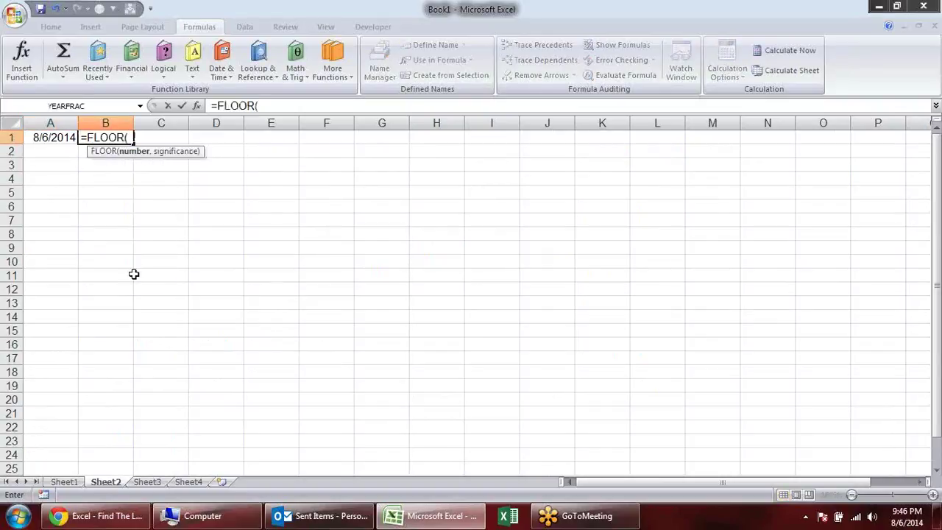
{"action": "left_click", "coordinate": [47, 137]}
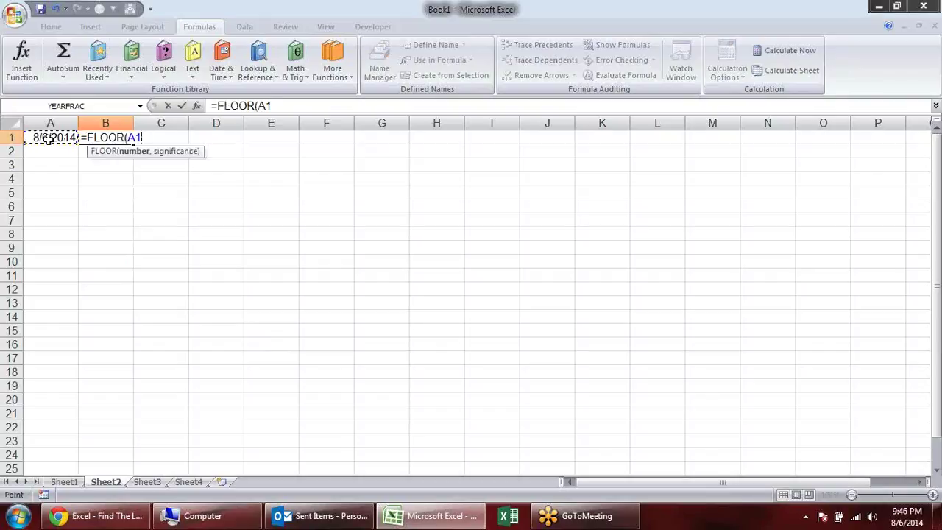
{"action": "type", "text": ",7"}
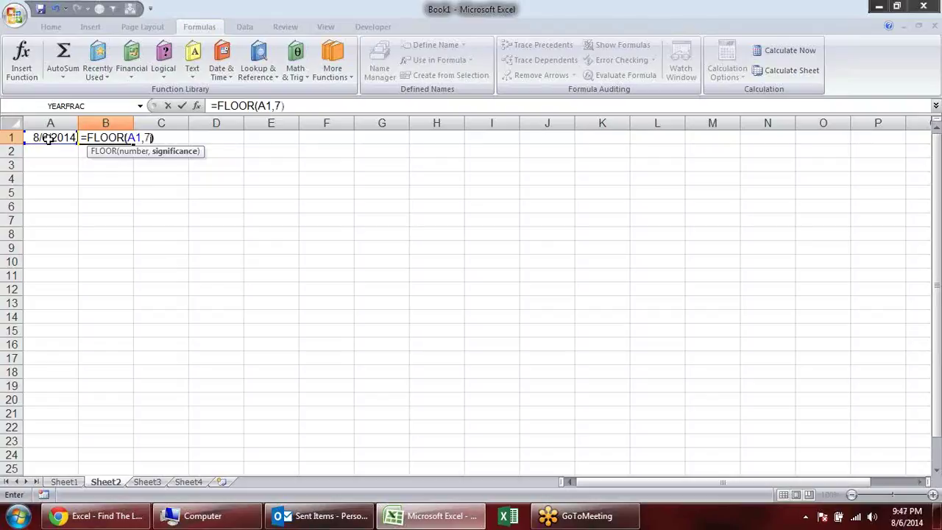
{"action": "key", "text": "Return"}
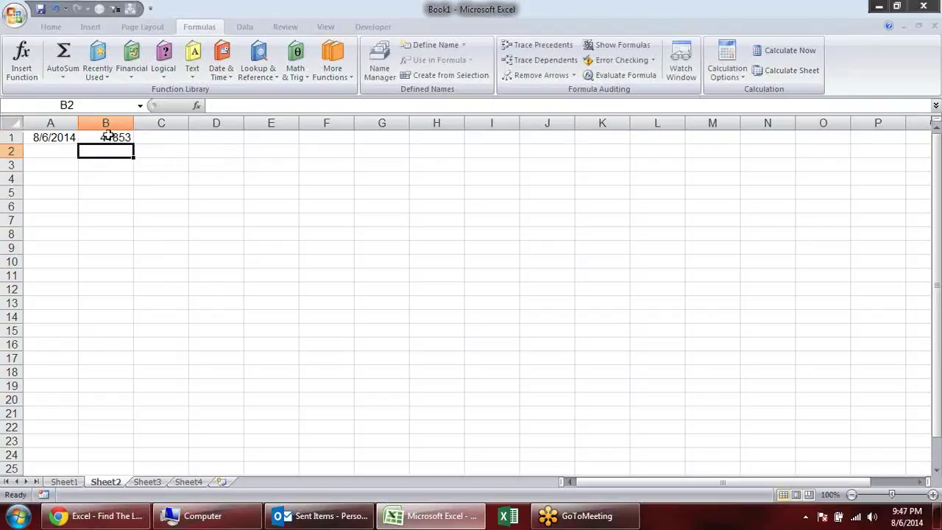
{"action": "left_click", "coordinate": [105, 138]}
{"action": "key", "text": "ctrl+shift+3"}
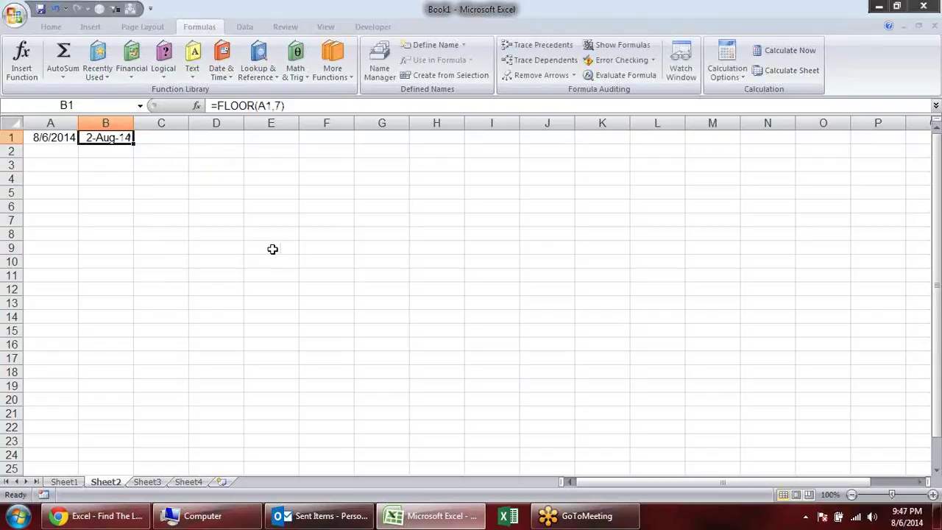
{"action": "left_click", "coordinate": [913, 517]}
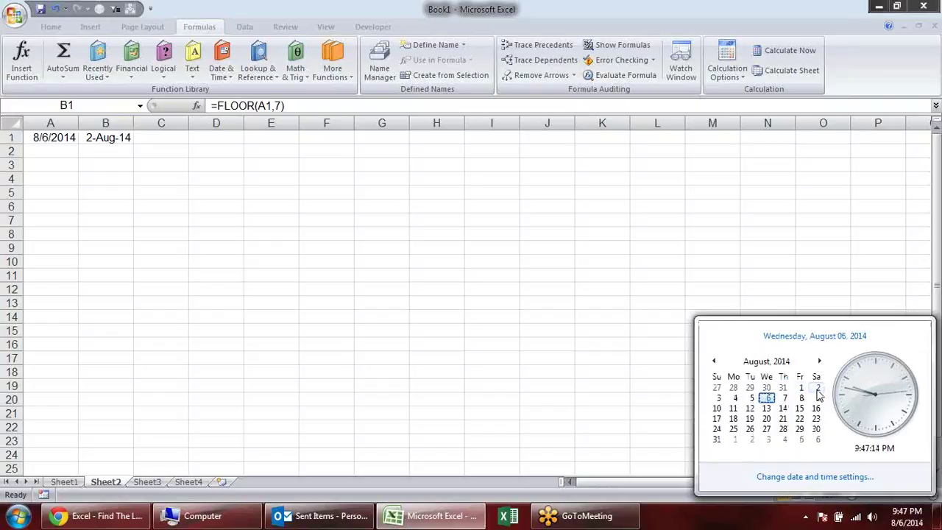
{"action": "left_click", "coordinate": [128, 144]}
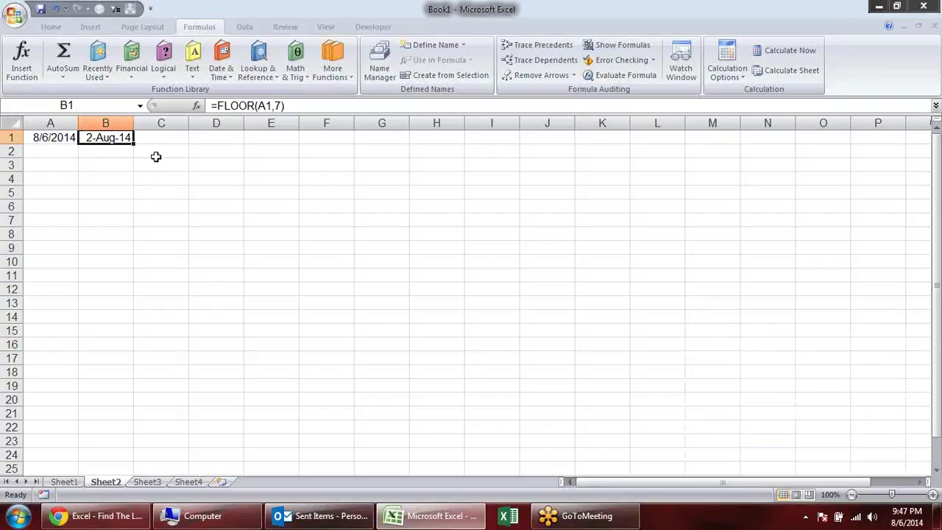
Step: Inspect B1's =FLOOR(A1,7) formula without changing it
{"action": "double_click", "coordinate": [115, 137]}
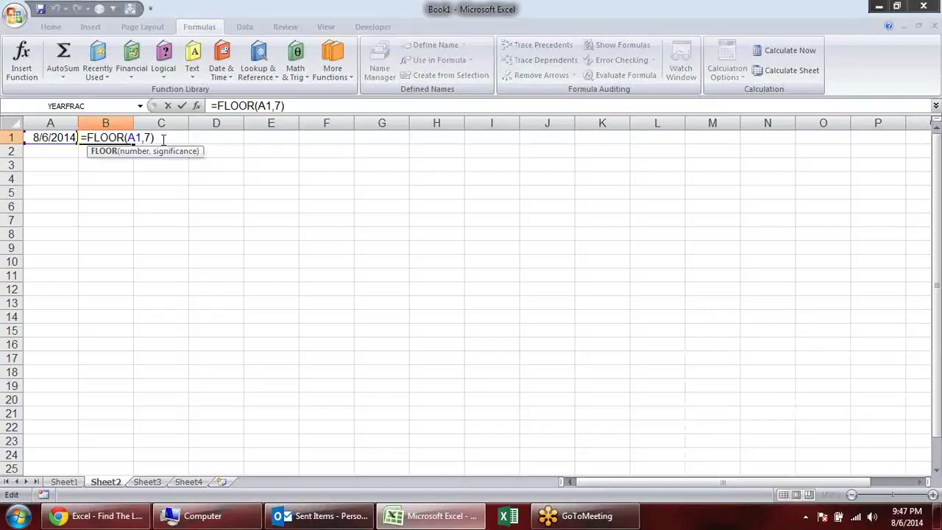
{"action": "key", "text": "End"}
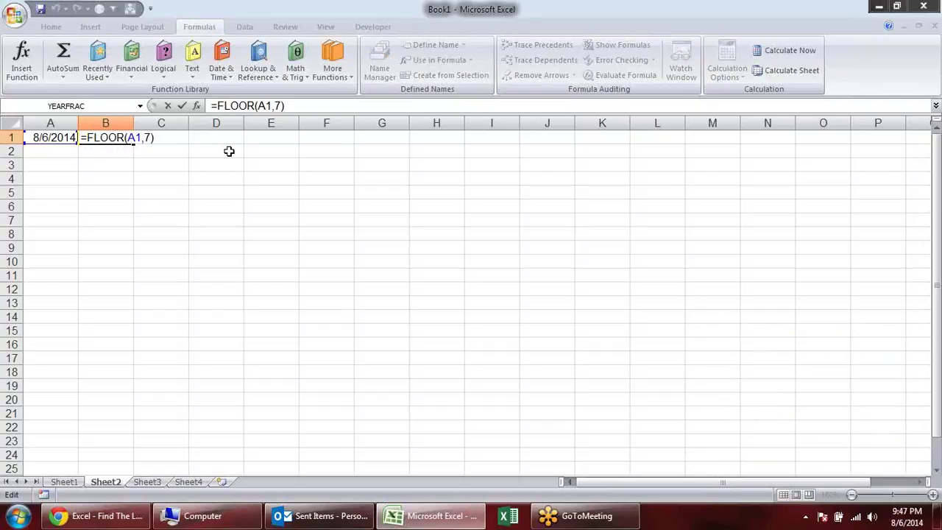
{"action": "left_click", "coordinate": [150, 138]}
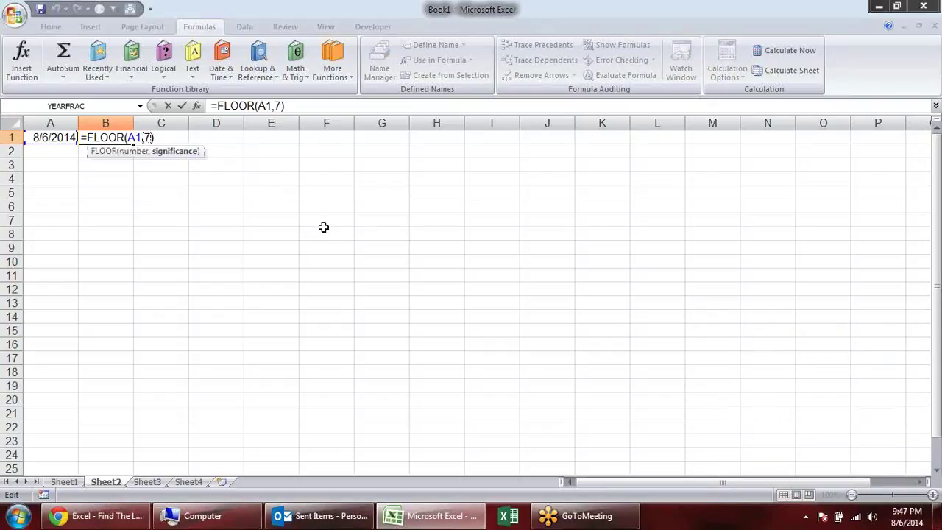
{"action": "key", "text": "Return"}
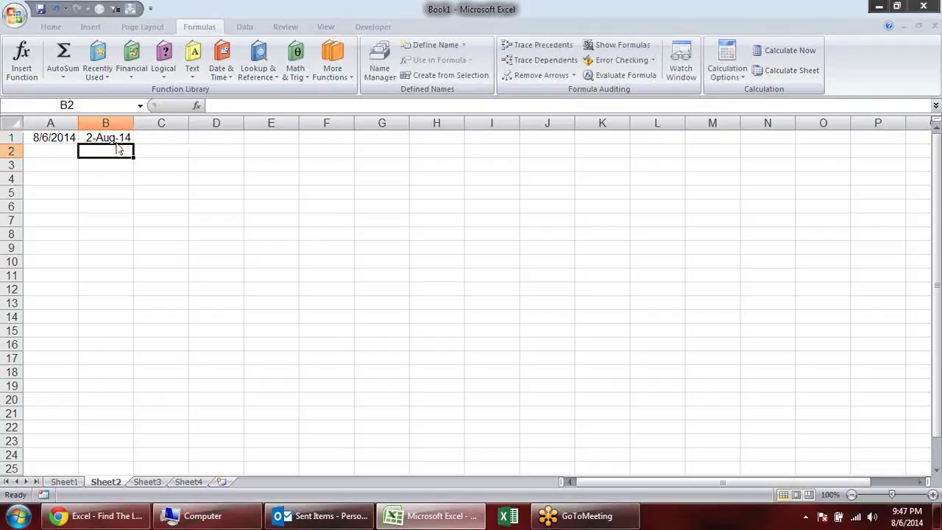
{"action": "left_click", "coordinate": [115, 138]}
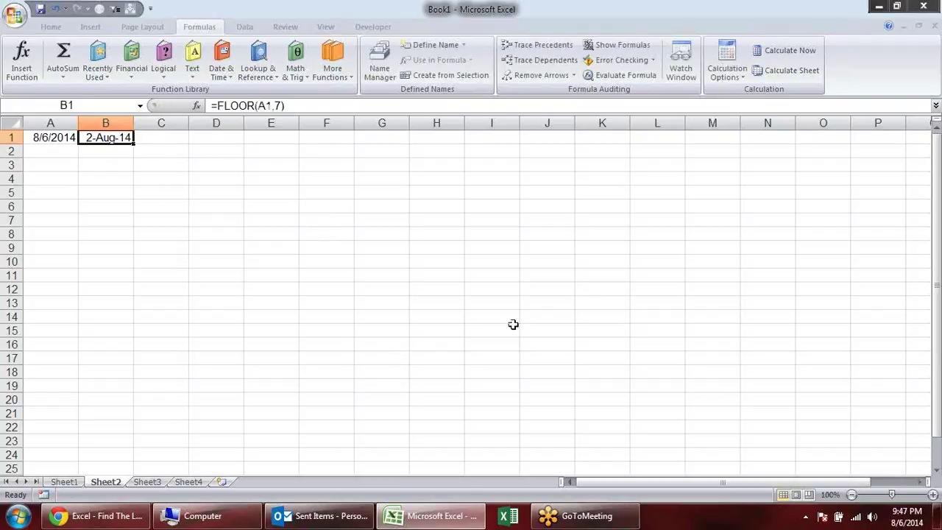
Step: Change B1 to =FLOOR(A1,1) so it shows 6-Aug-14
{"action": "double_click", "coordinate": [127, 137]}
{"action": "left_click", "coordinate": [139, 138]}
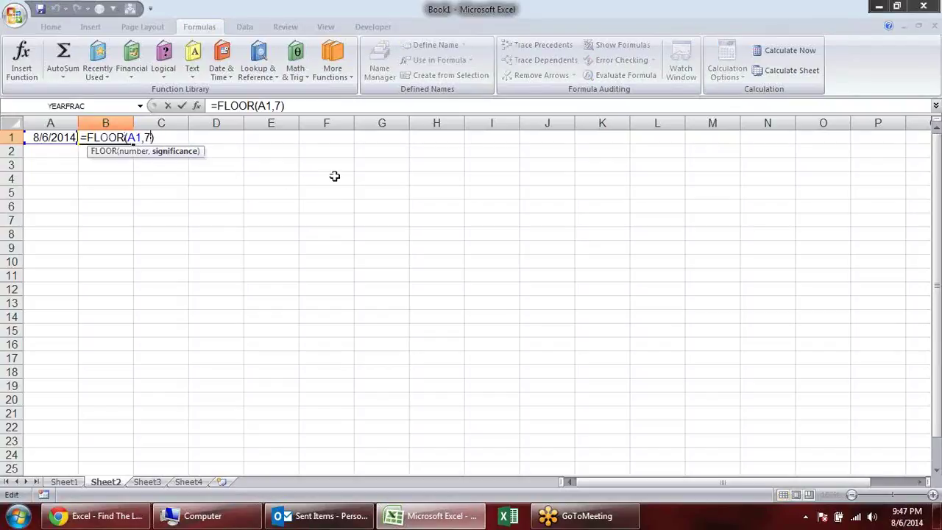
{"action": "key", "text": "Delete"}
{"action": "type", "text": "1"}
{"action": "key", "text": "Return"}
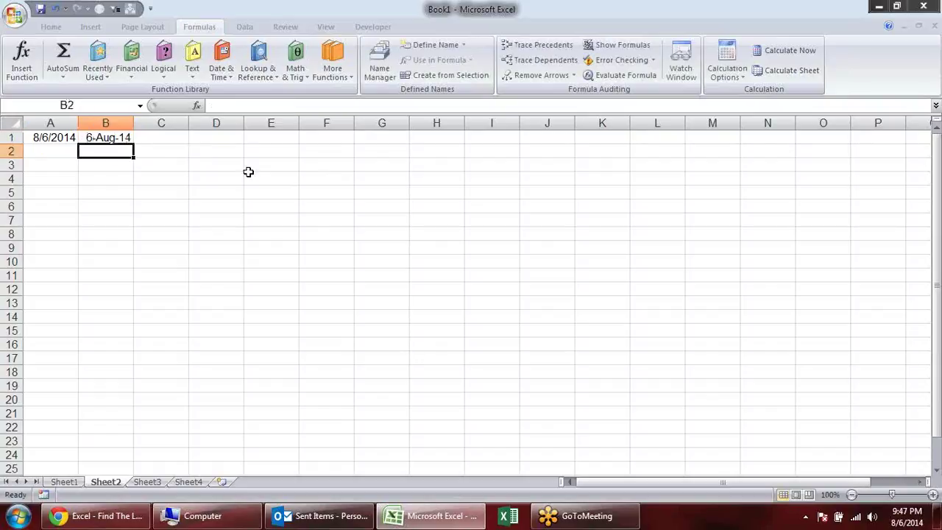
Step: Compare B1's 6-Aug-14 result against the calendar and recheck its formula
{"action": "left_click", "coordinate": [908, 513]}
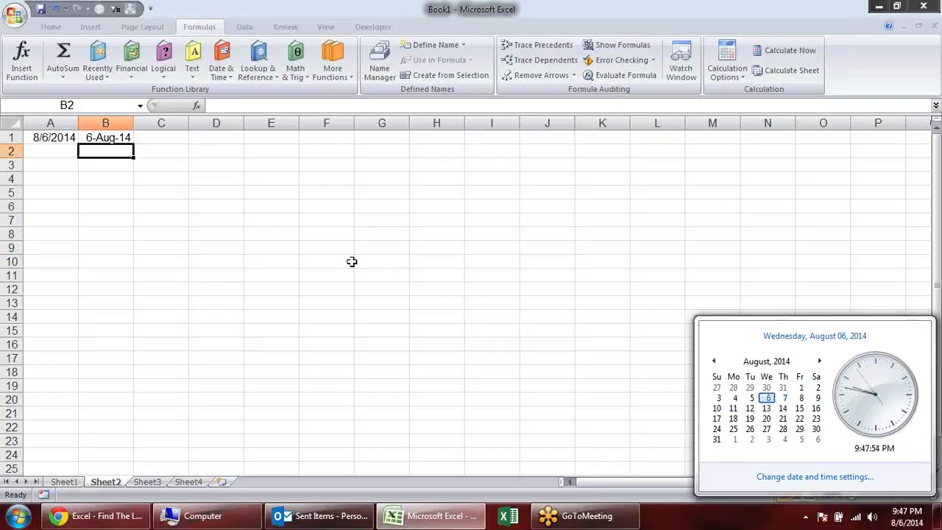
{"action": "left_click", "coordinate": [118, 158]}
{"action": "double_click", "coordinate": [111, 138]}
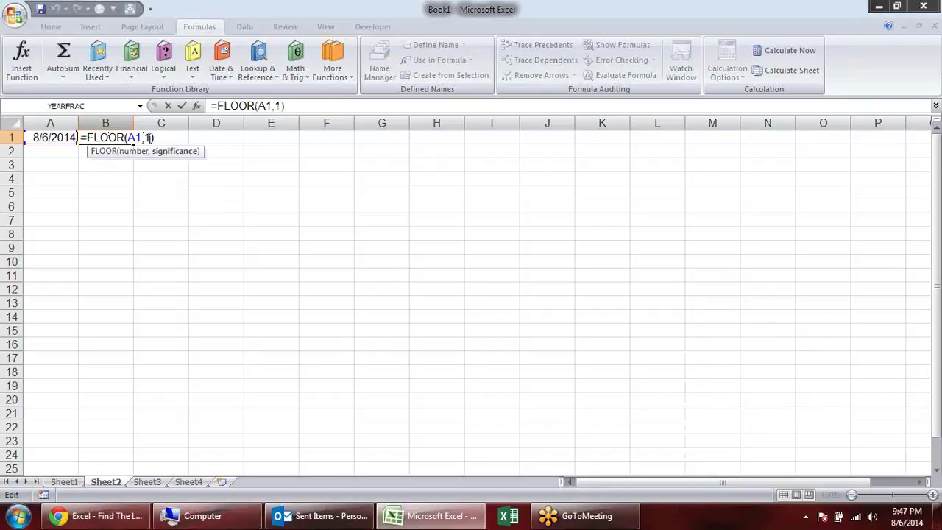
{"action": "key", "text": "Escape"}
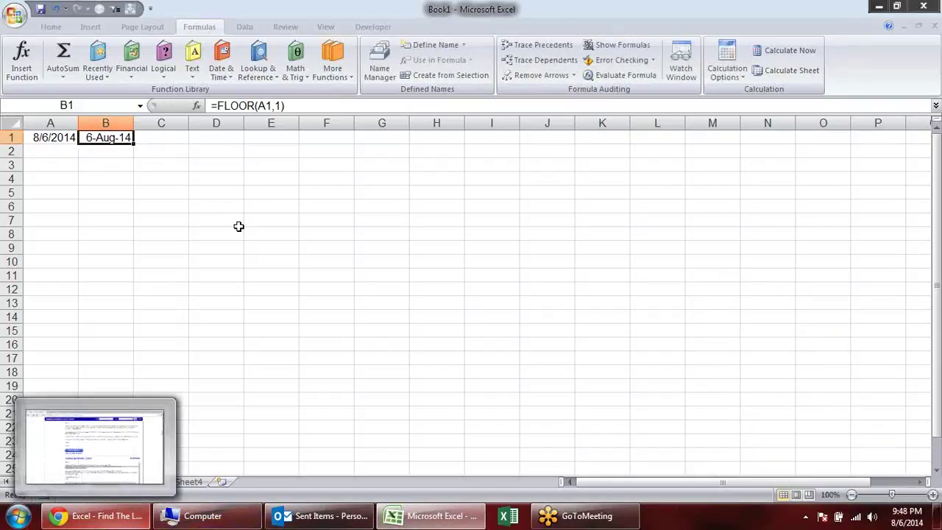